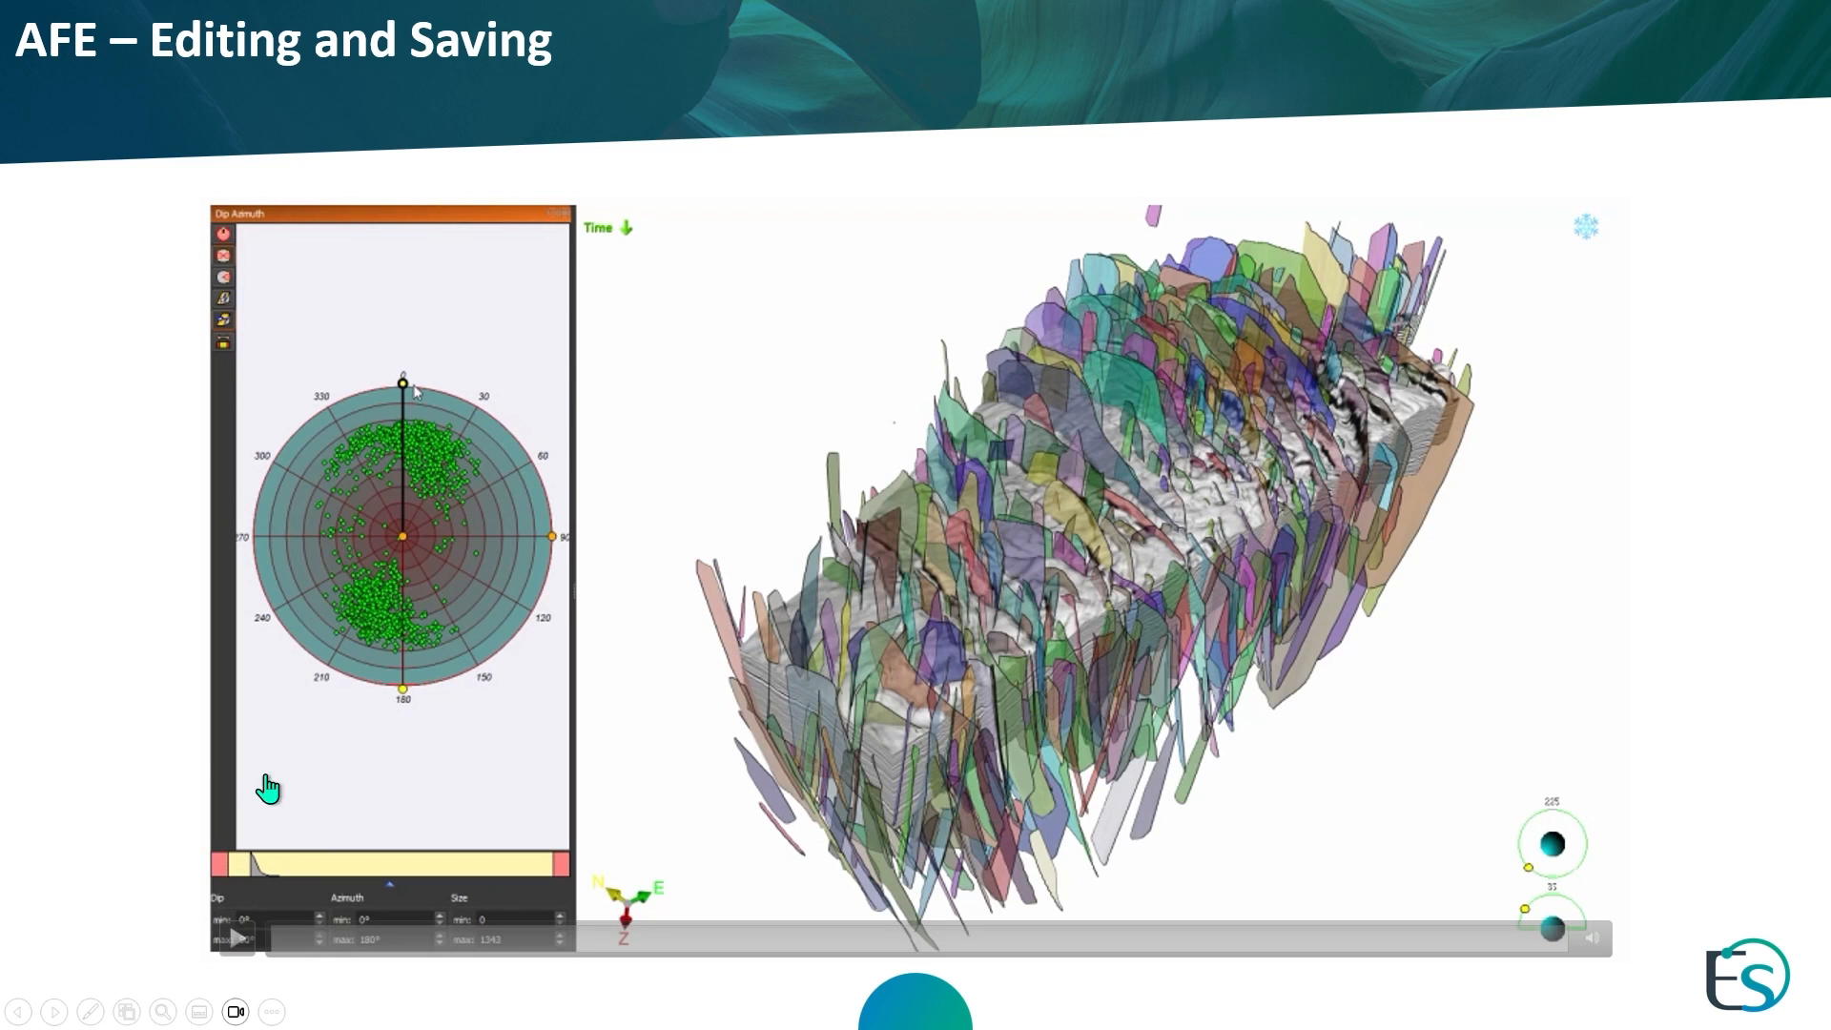
pyautogui.click(231, 933)
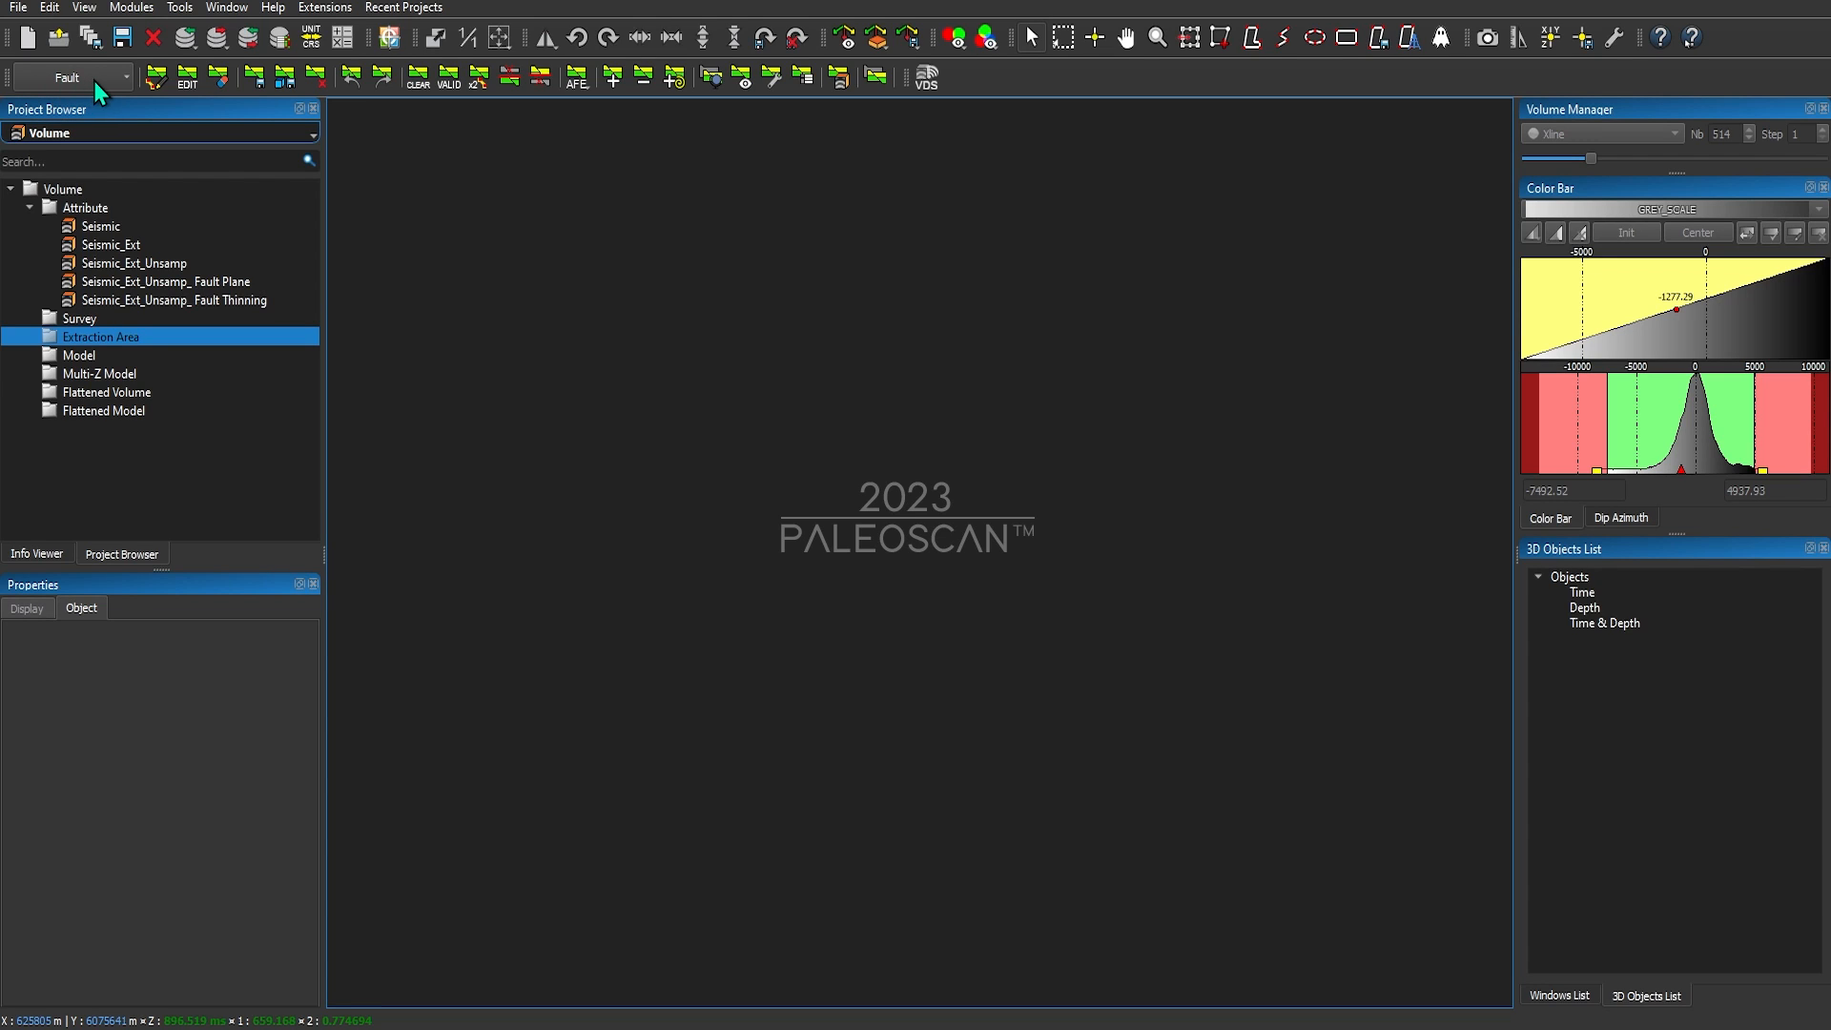
pyautogui.click(576, 78)
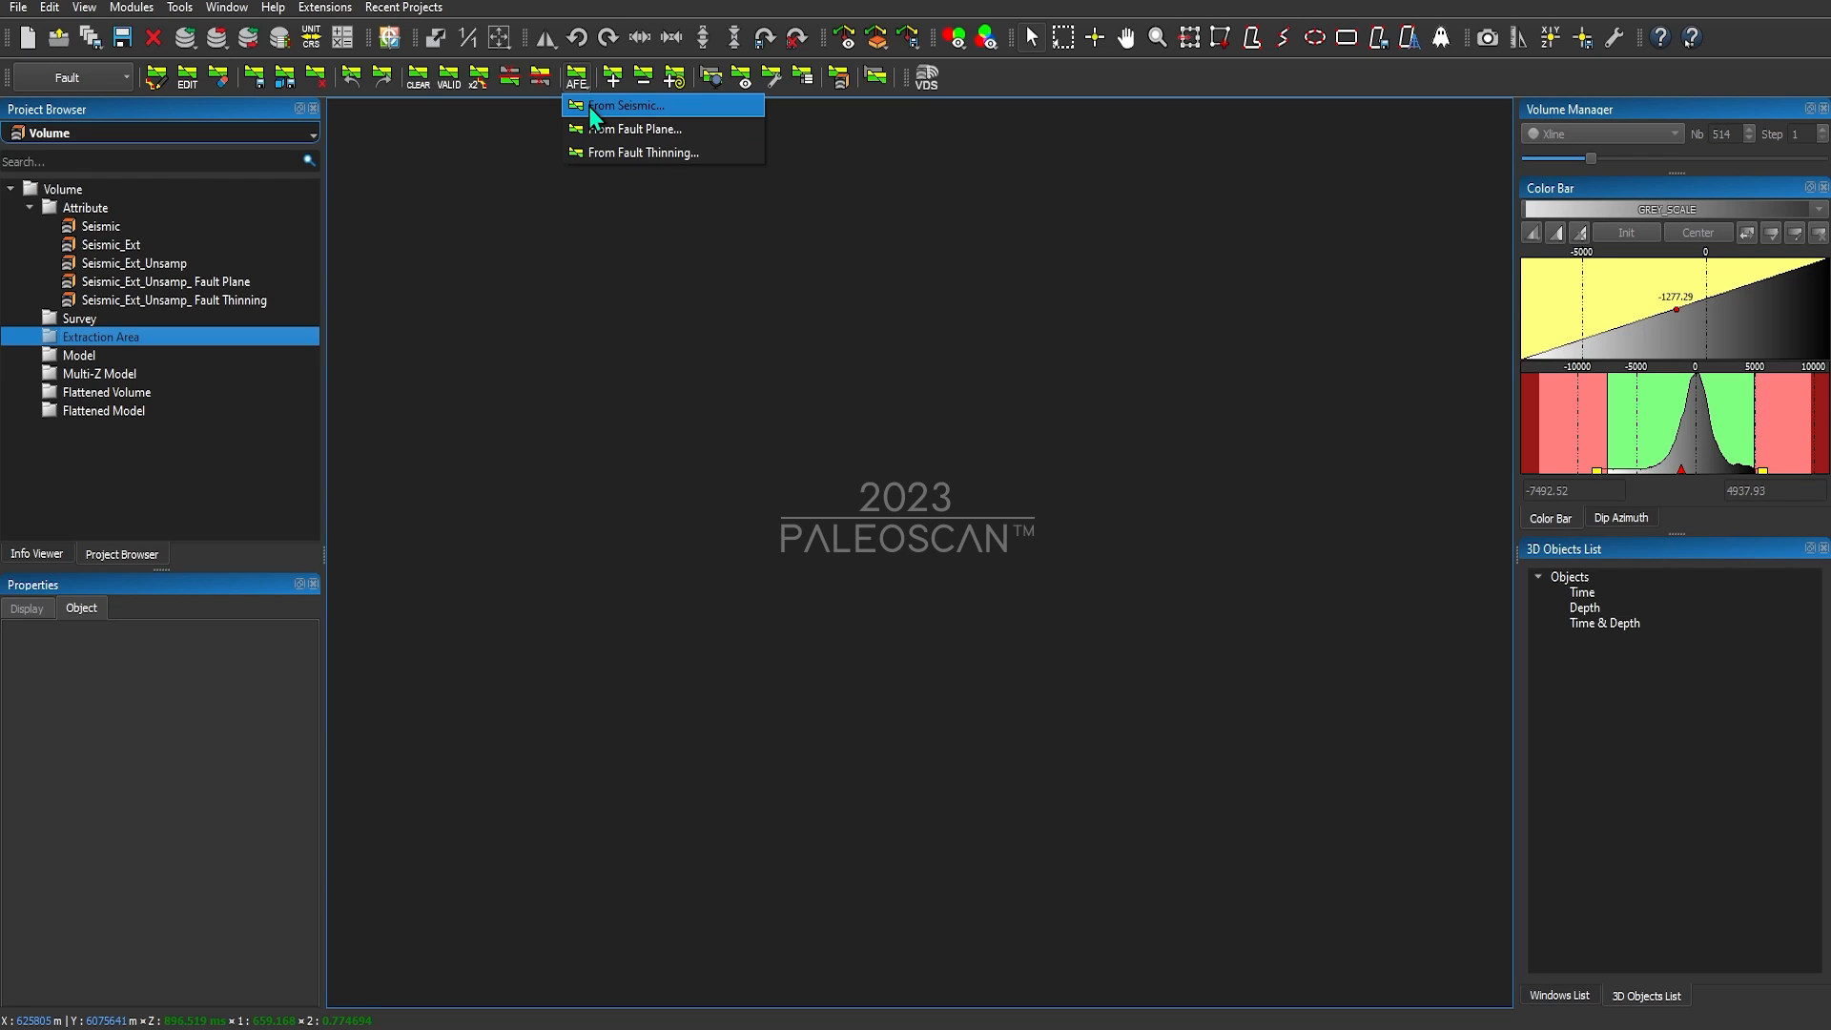
# Switch to the Volume module and open an AFE - Fault Plane attribute computation in a maximized window.
pyautogui.click(122, 78)
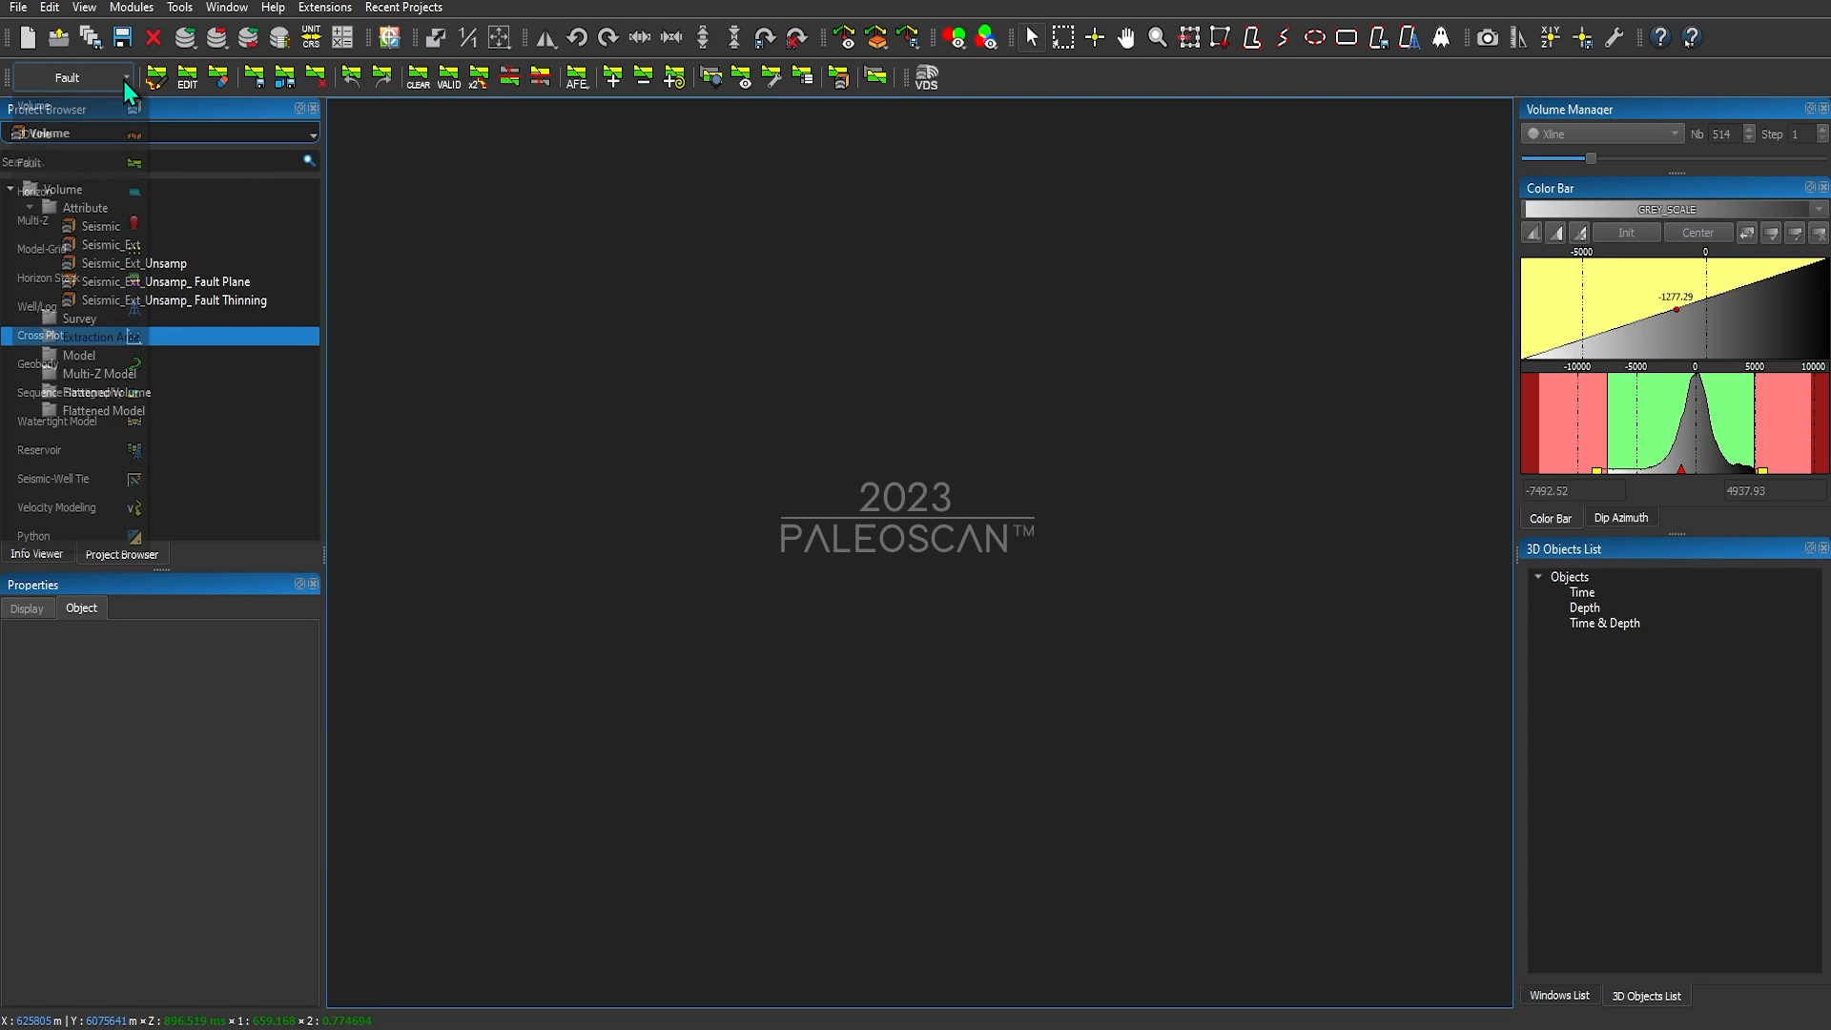
pyautogui.click(123, 114)
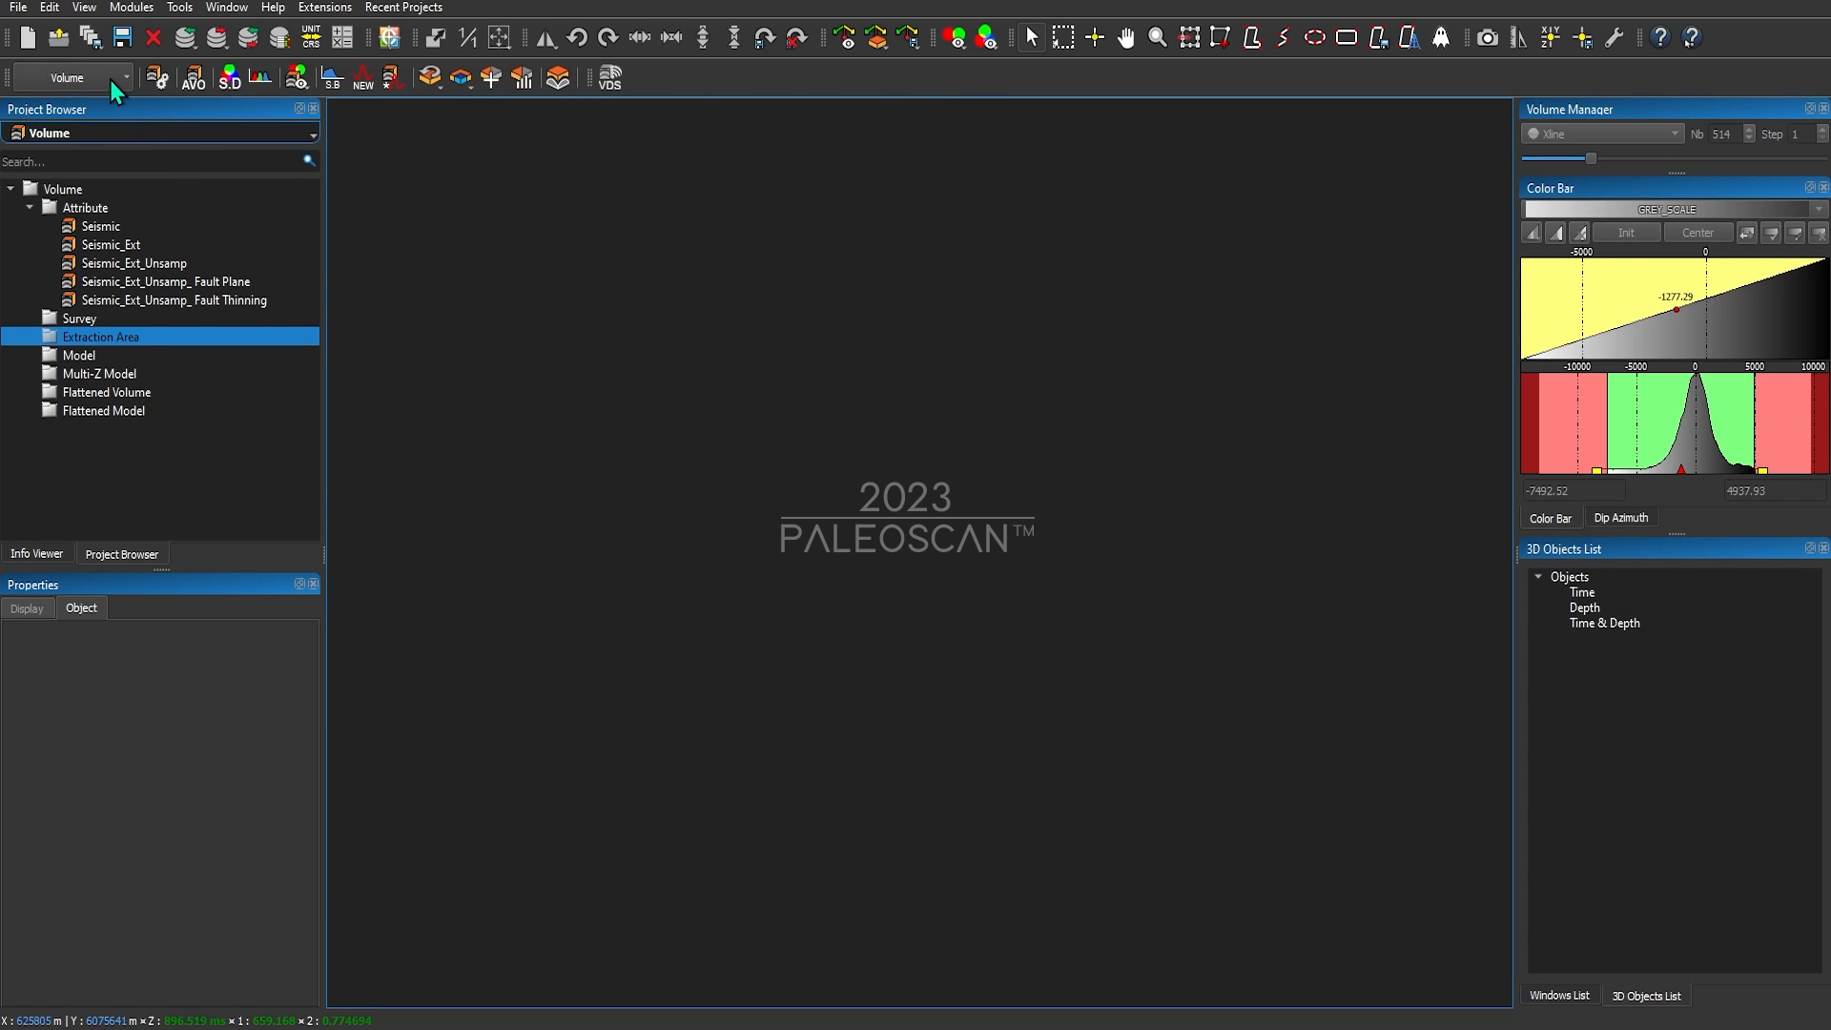
pyautogui.click(158, 78)
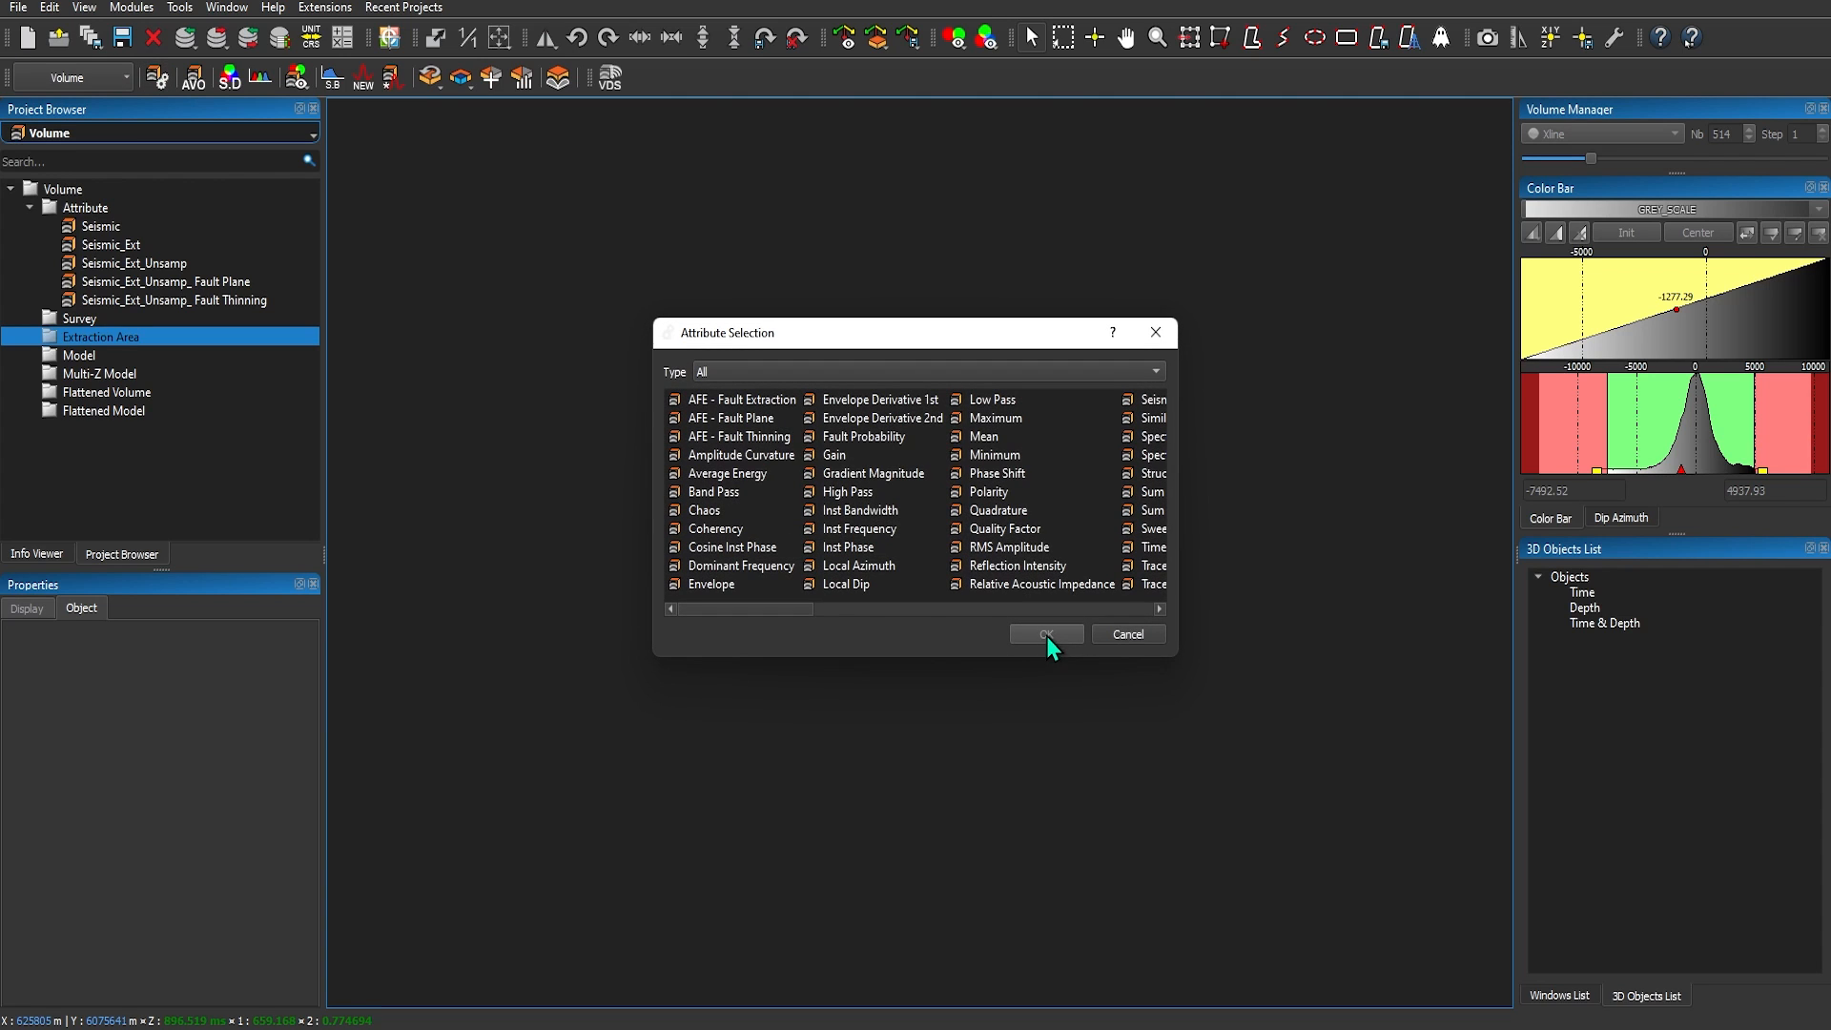
pyautogui.click(708, 420)
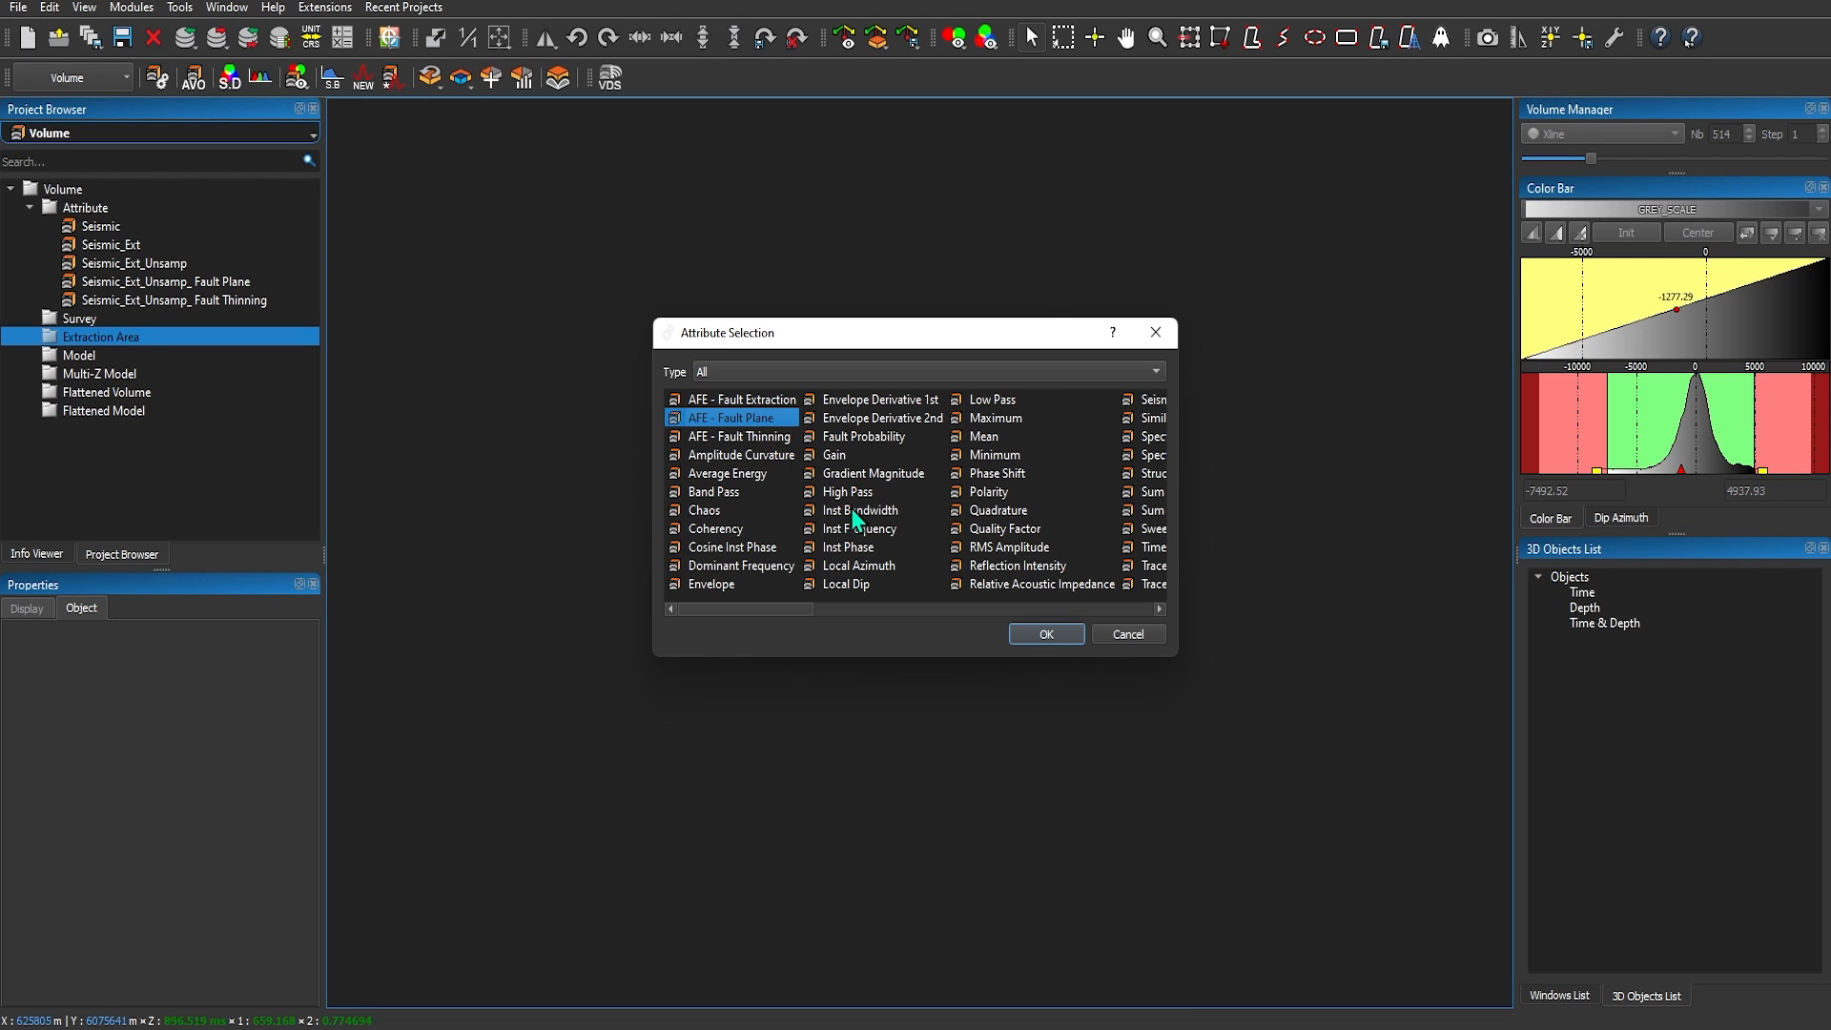
pyautogui.click(1033, 635)
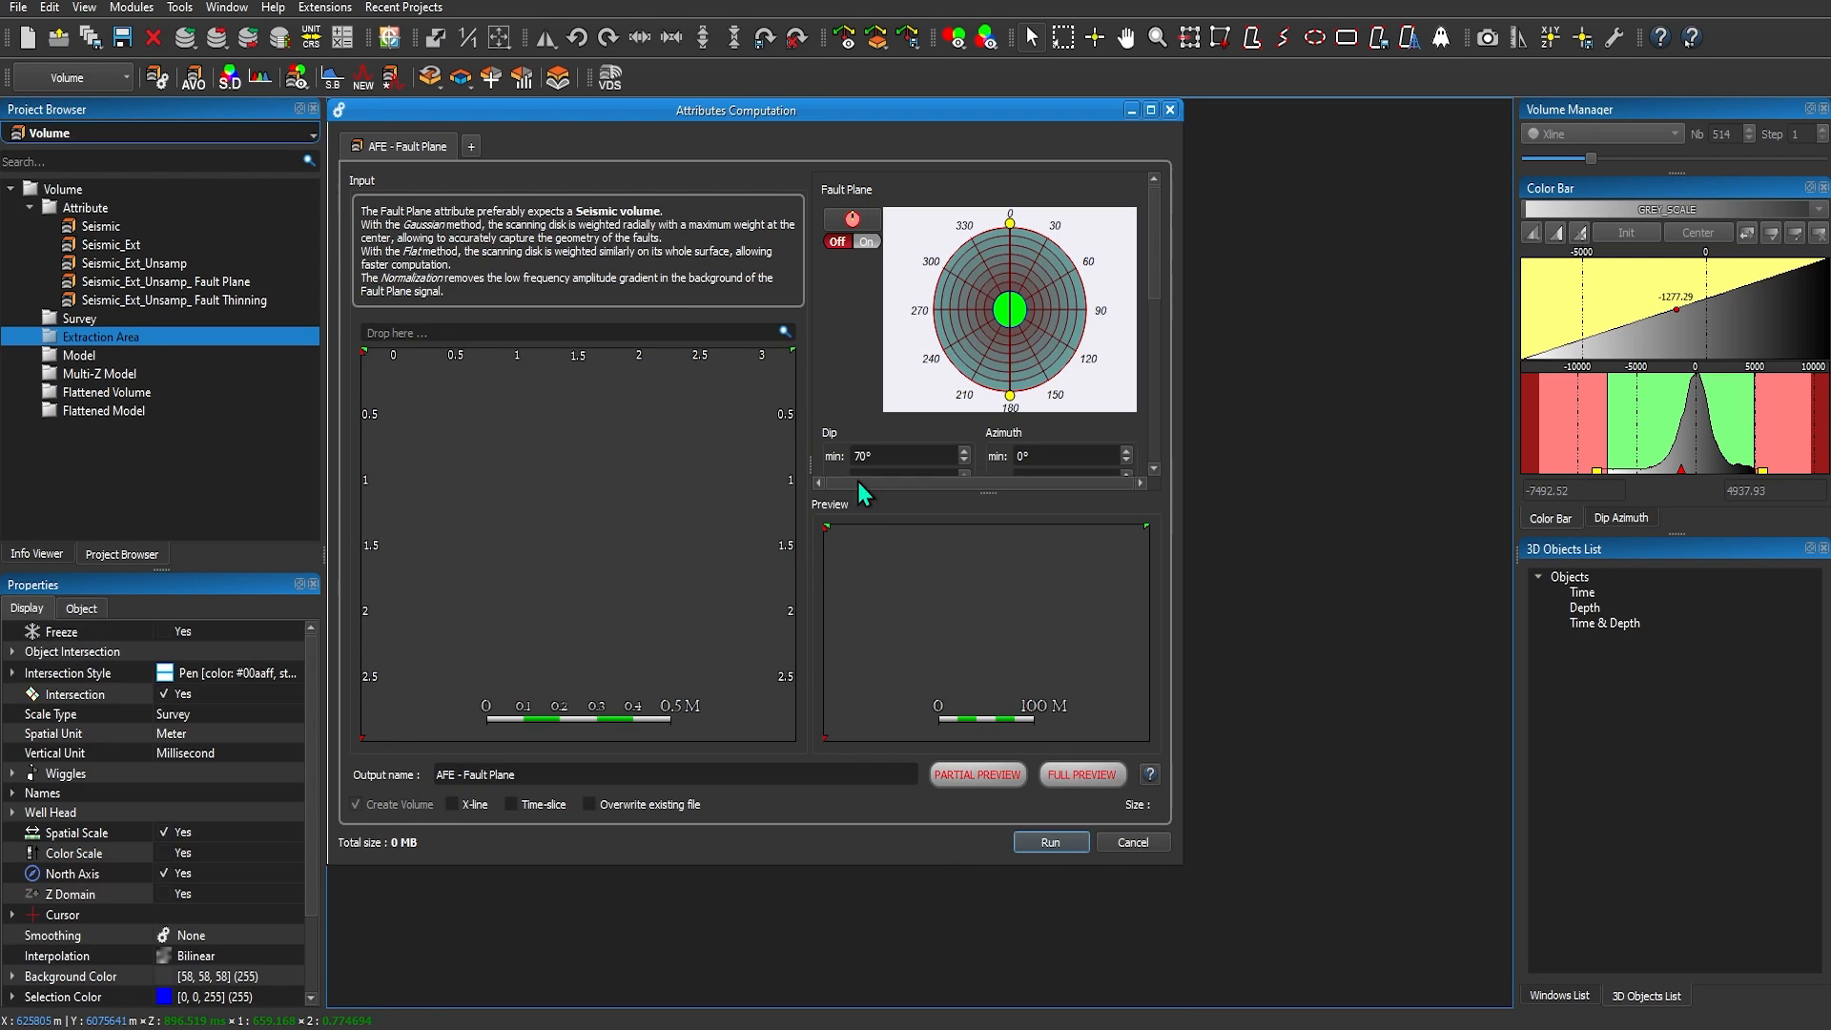
pyautogui.doubleClick(589, 116)
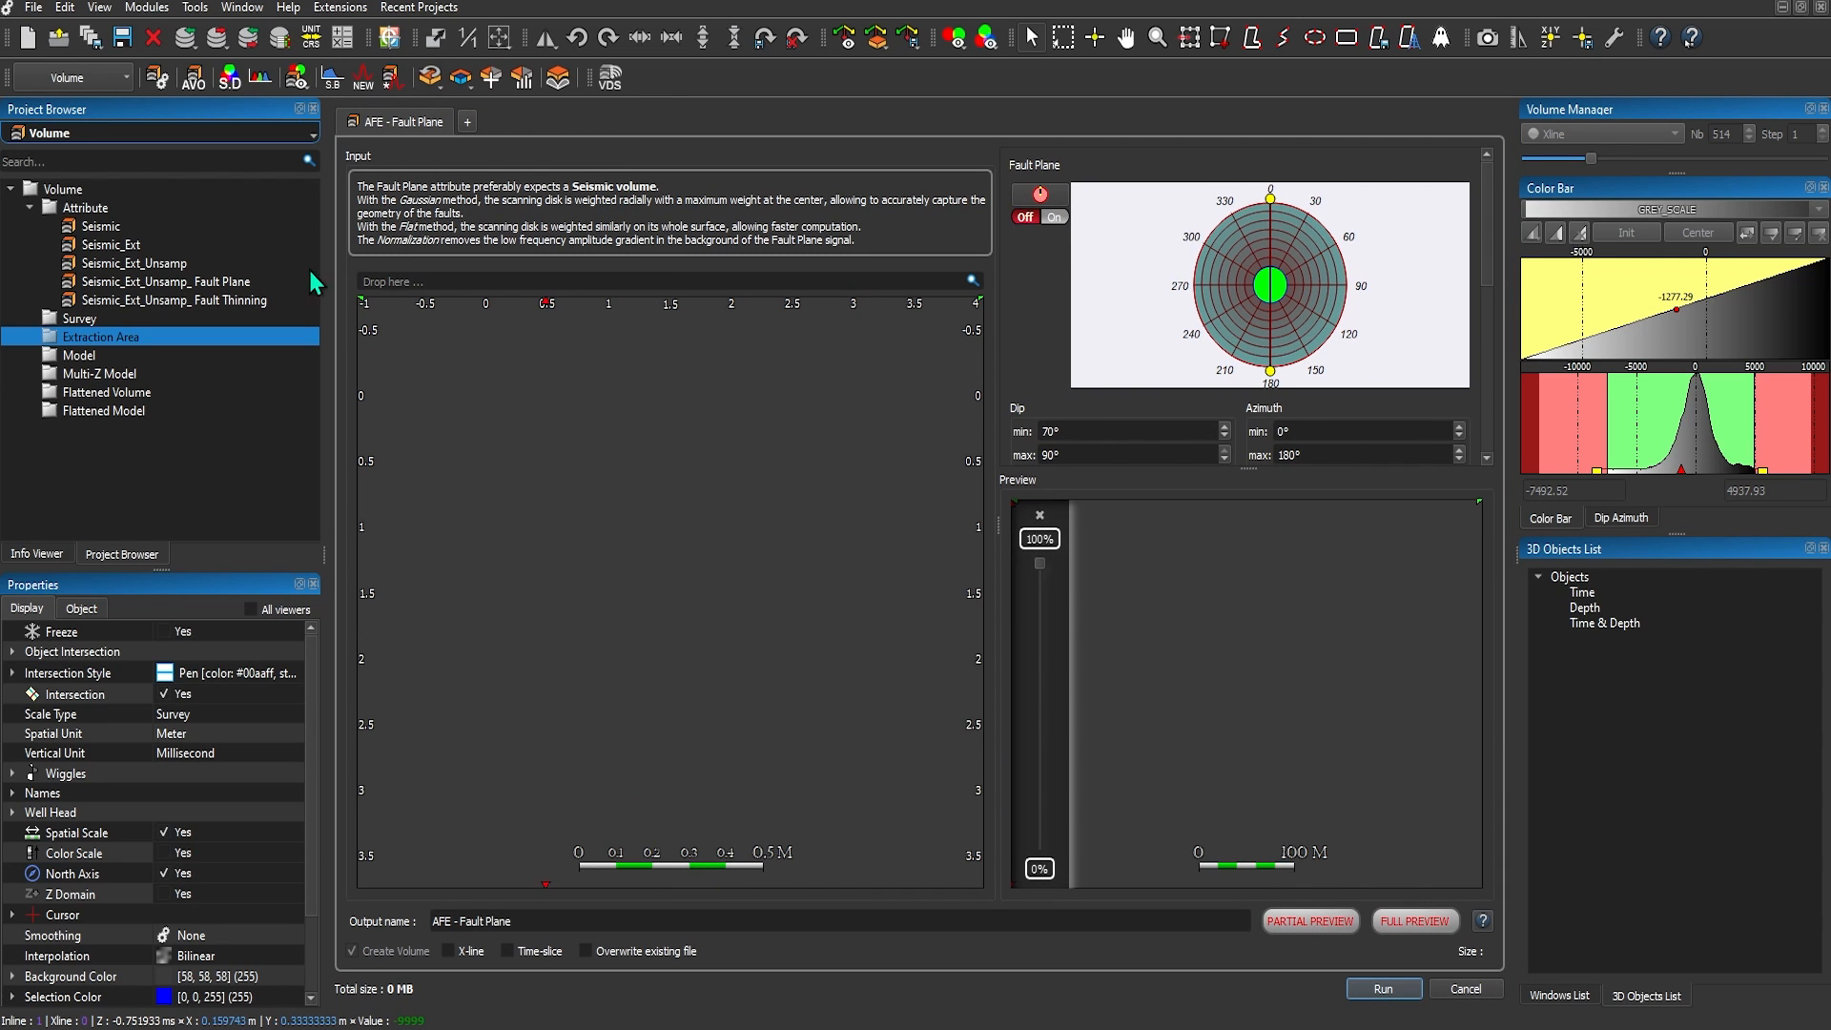
# Load the Seismic volume as input and place the preview point in the faulted zone below the bright reflector, with the scanning disk parameters revealed.
pyautogui.moveTo(105, 227); pyautogui.dragTo(399, 286)
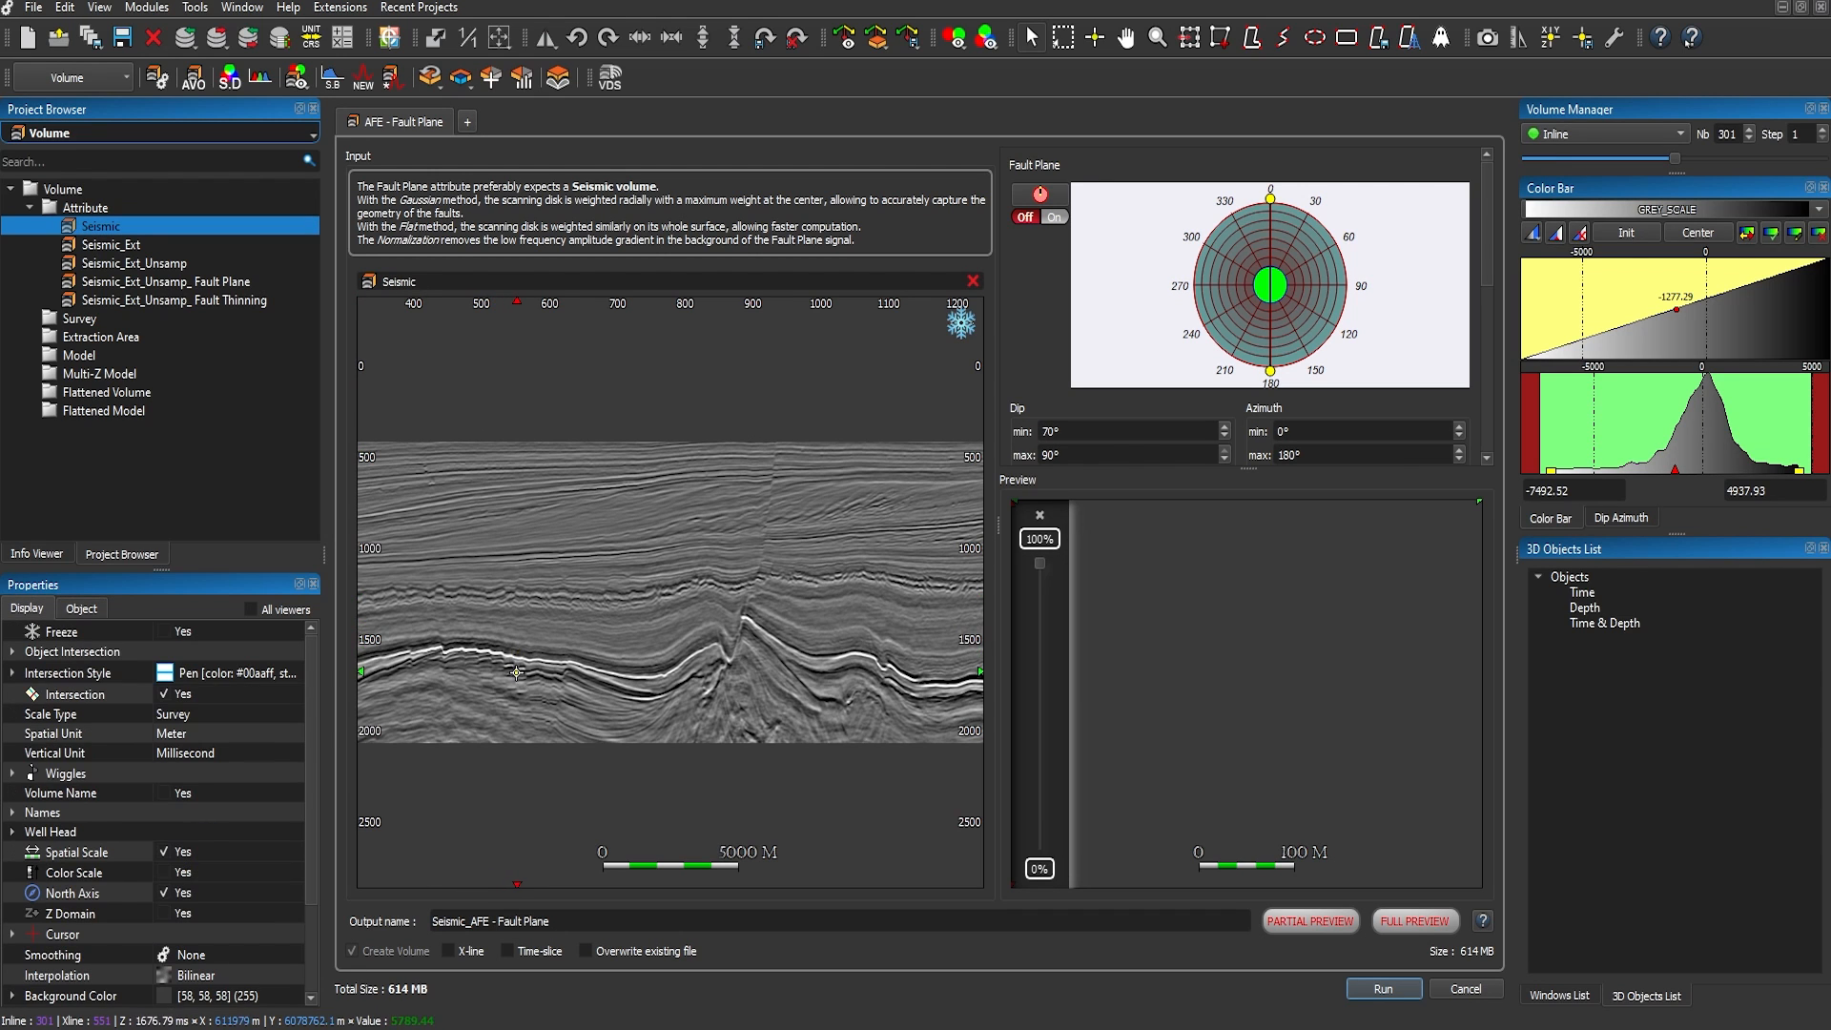
pyautogui.moveTo(516, 672); pyautogui.dragTo(666, 611, button='middle')
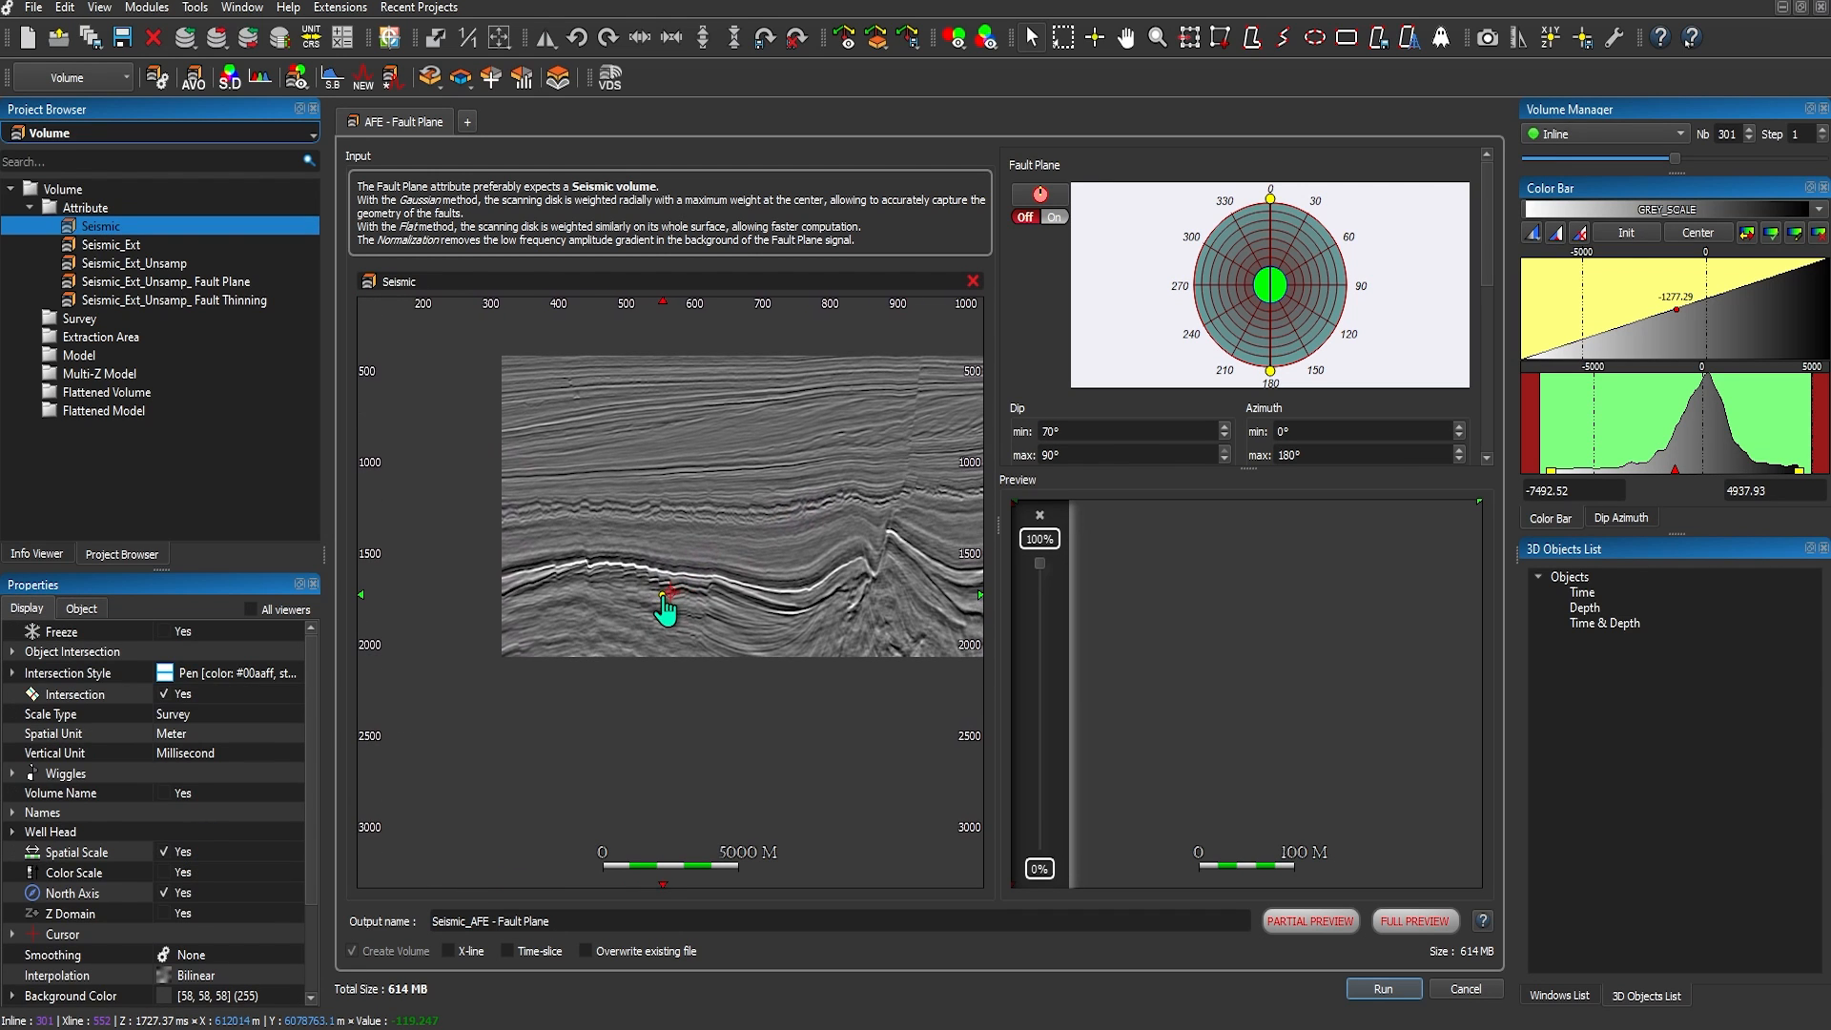
pyautogui.scroll(5, 667, 592)
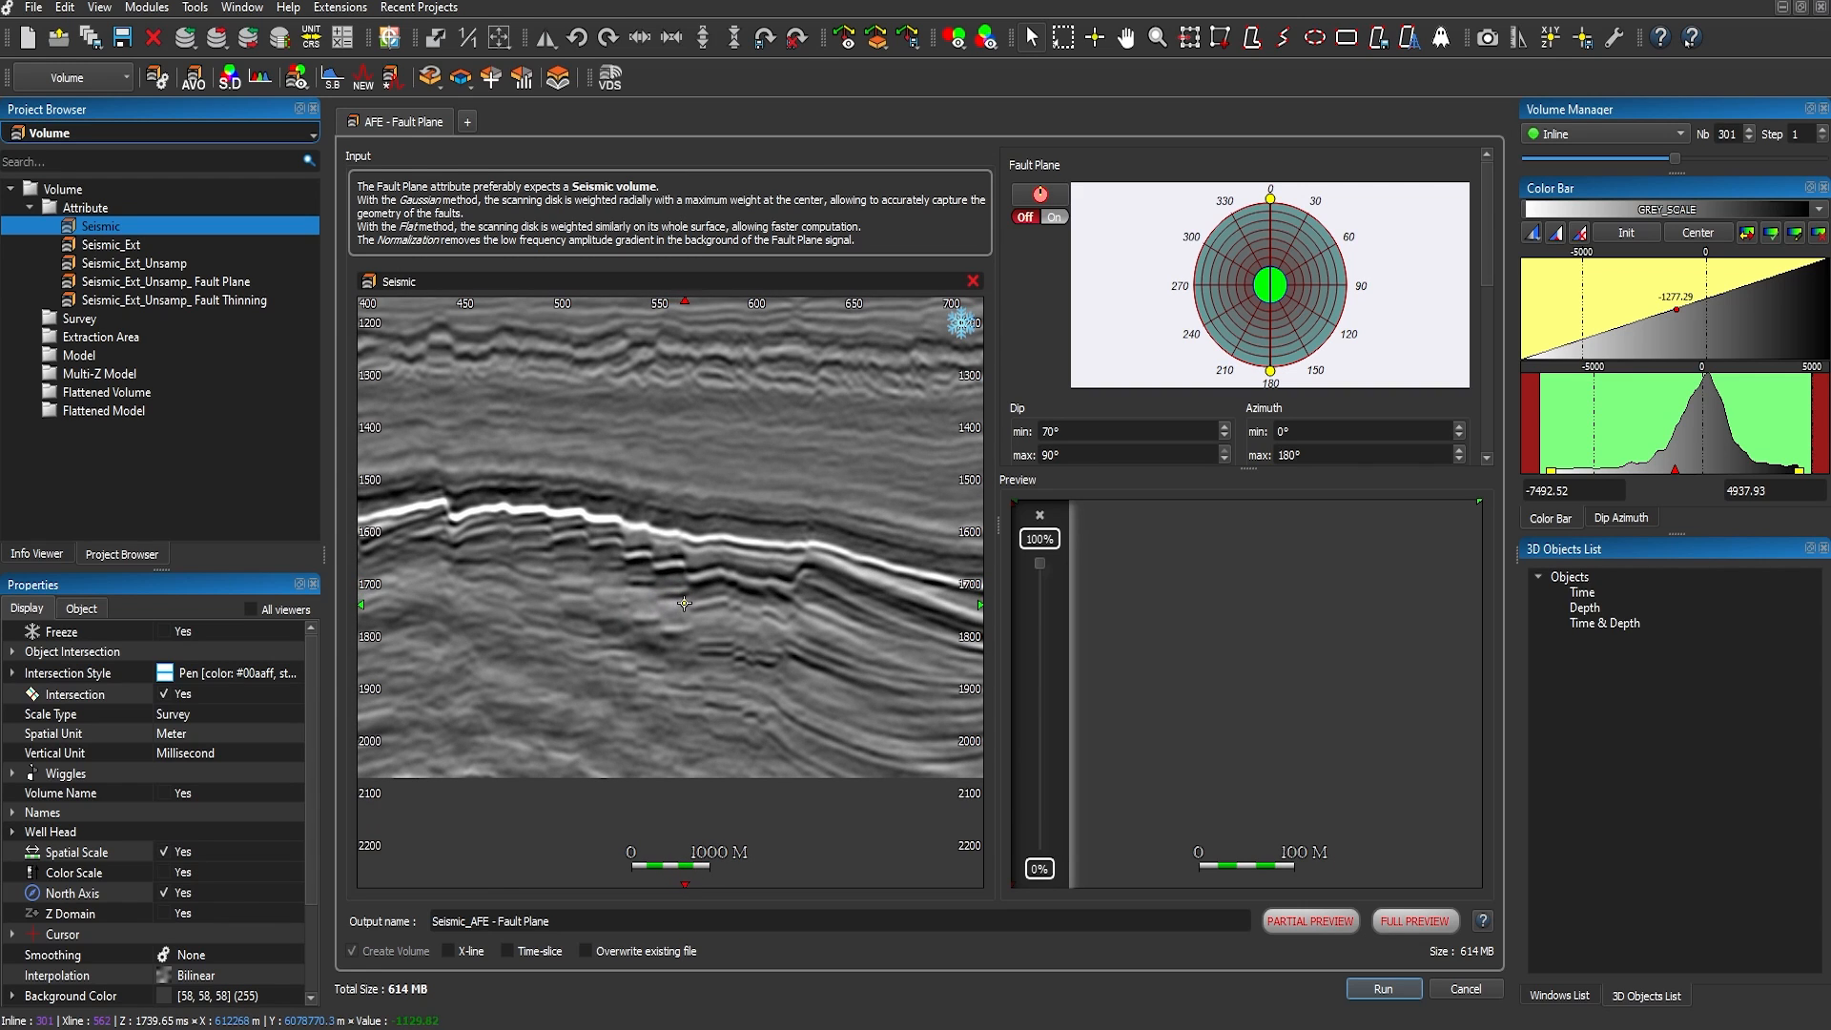
pyautogui.click(684, 603)
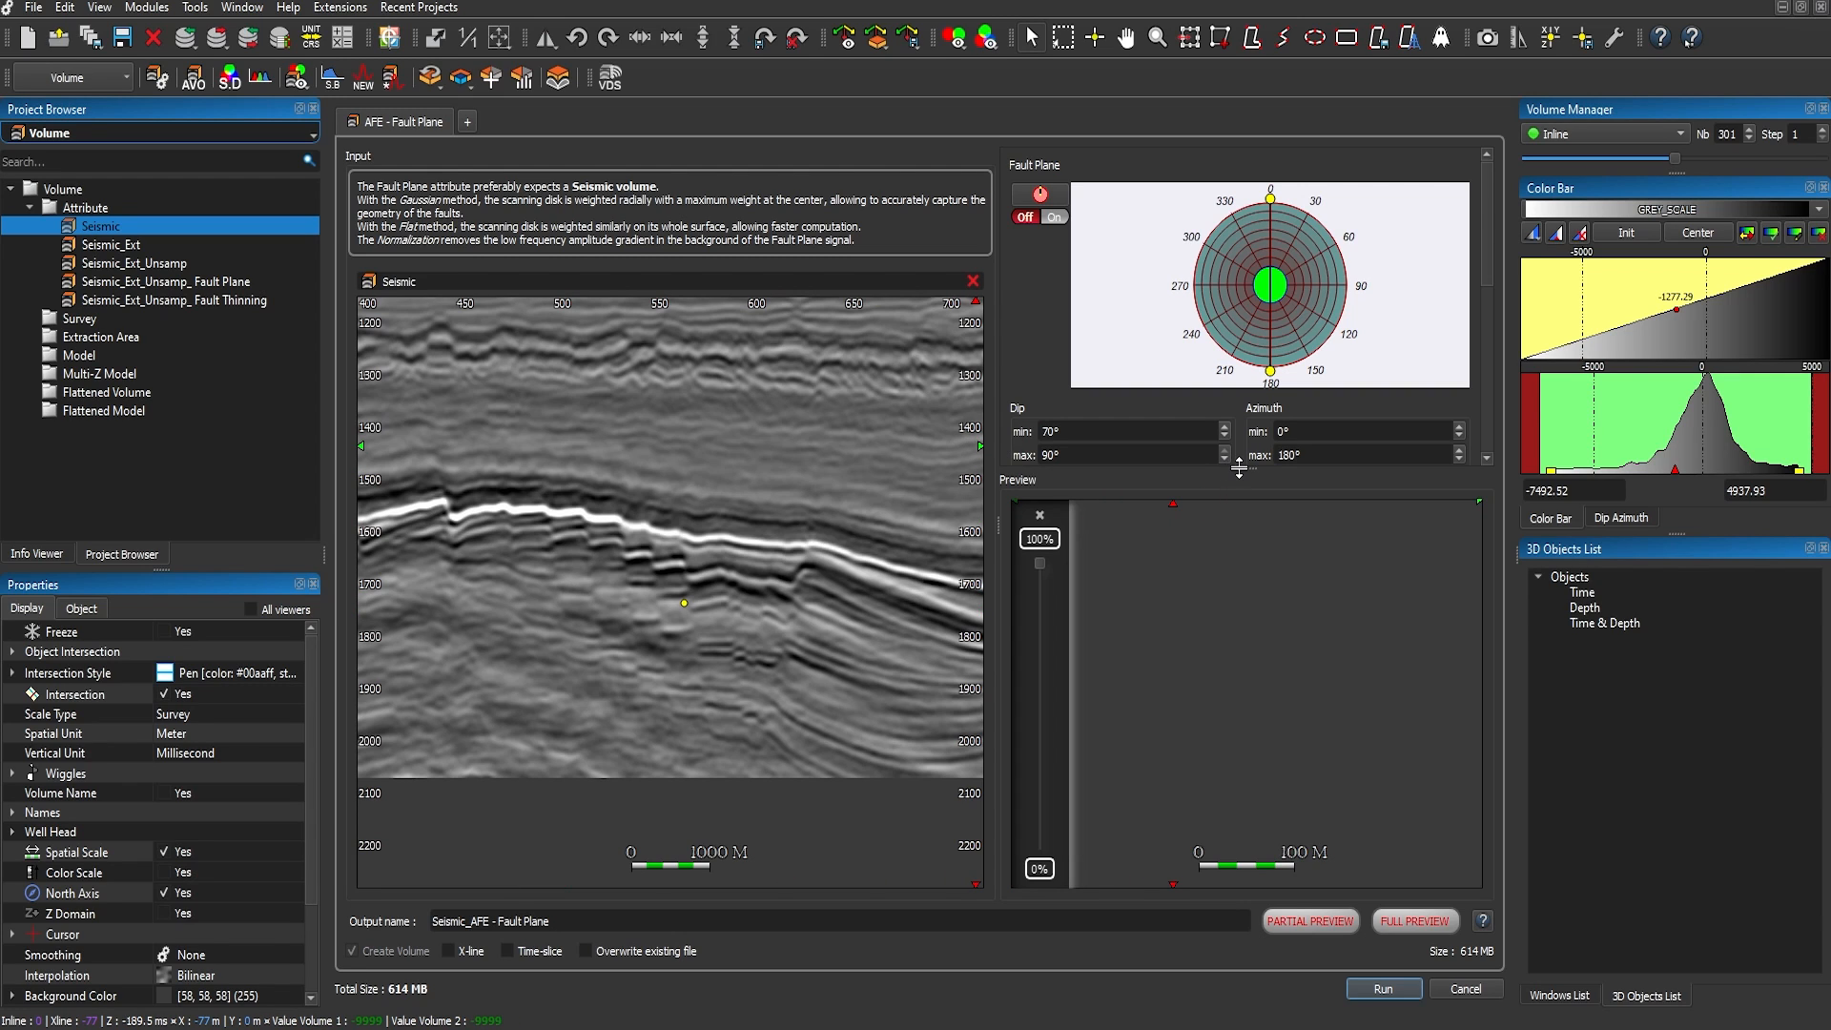
pyautogui.moveTo(1239, 468); pyautogui.dragTo(1249, 571)
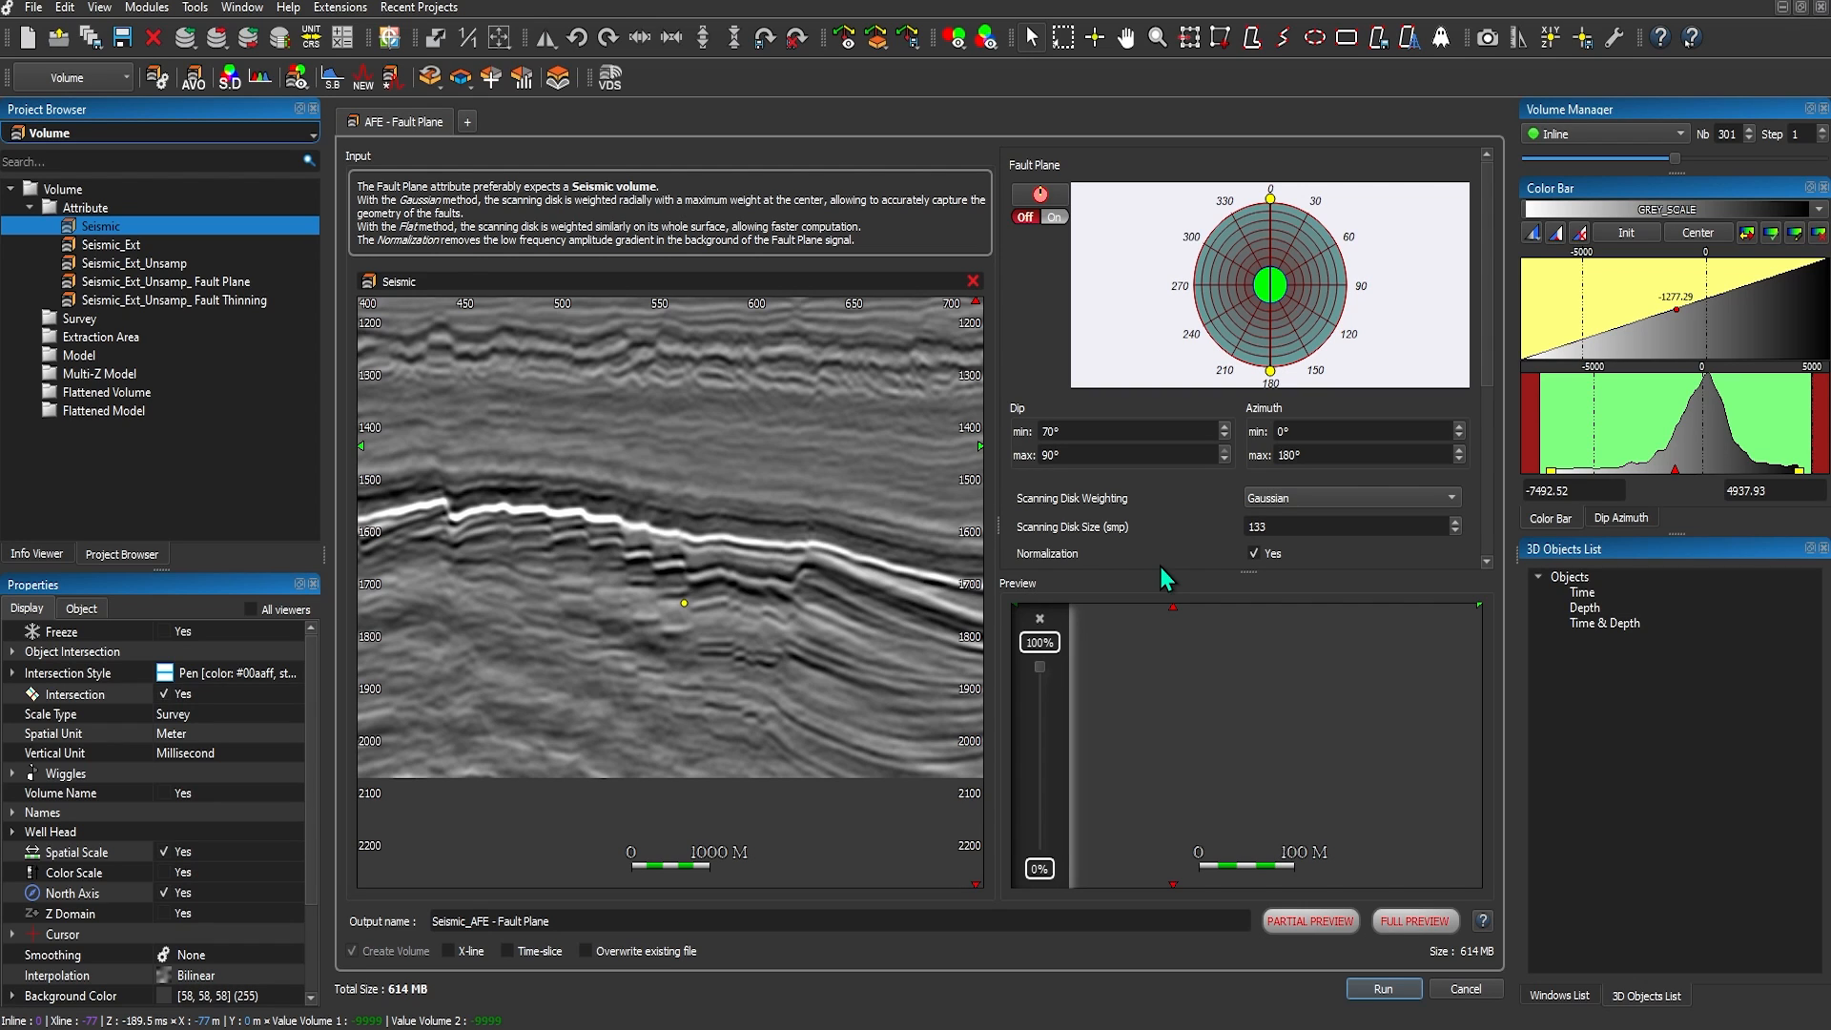
# Add a second AFE - Fault Plane computation with the Seismic volume as input and reveal its scanning disk parameters.
pyautogui.click(468, 124)
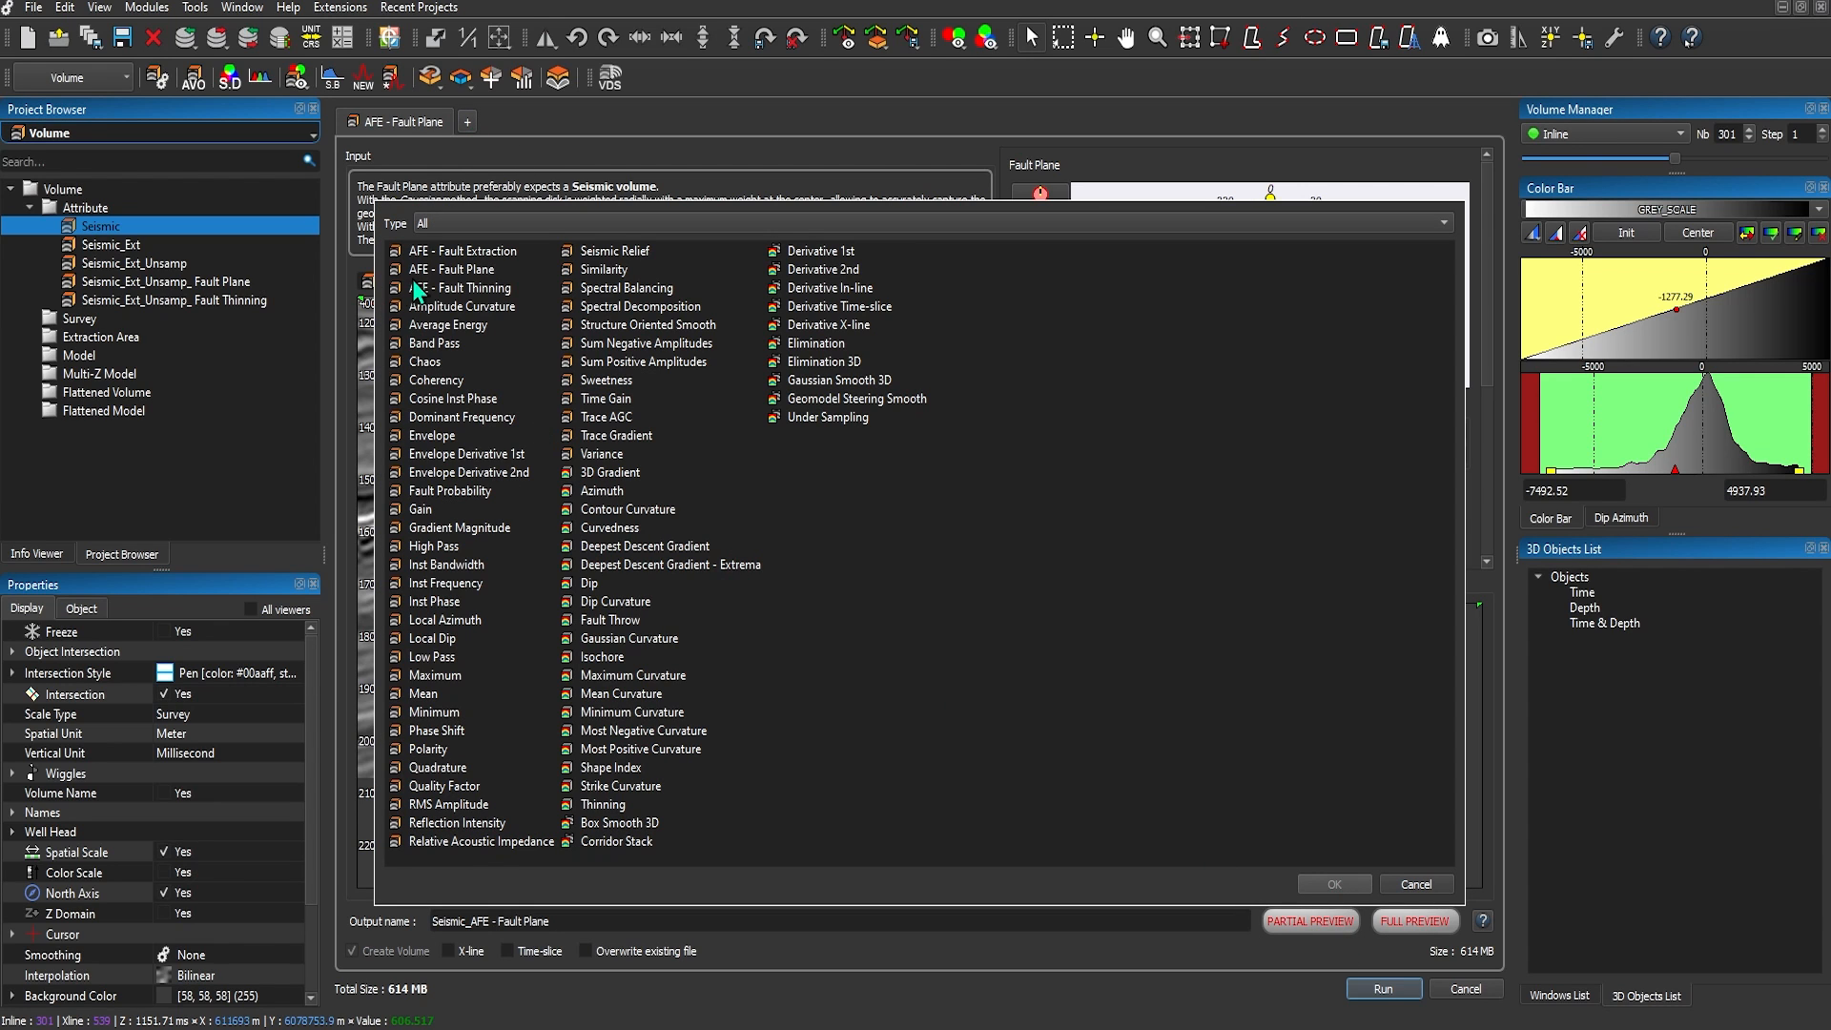
pyautogui.click(442, 270)
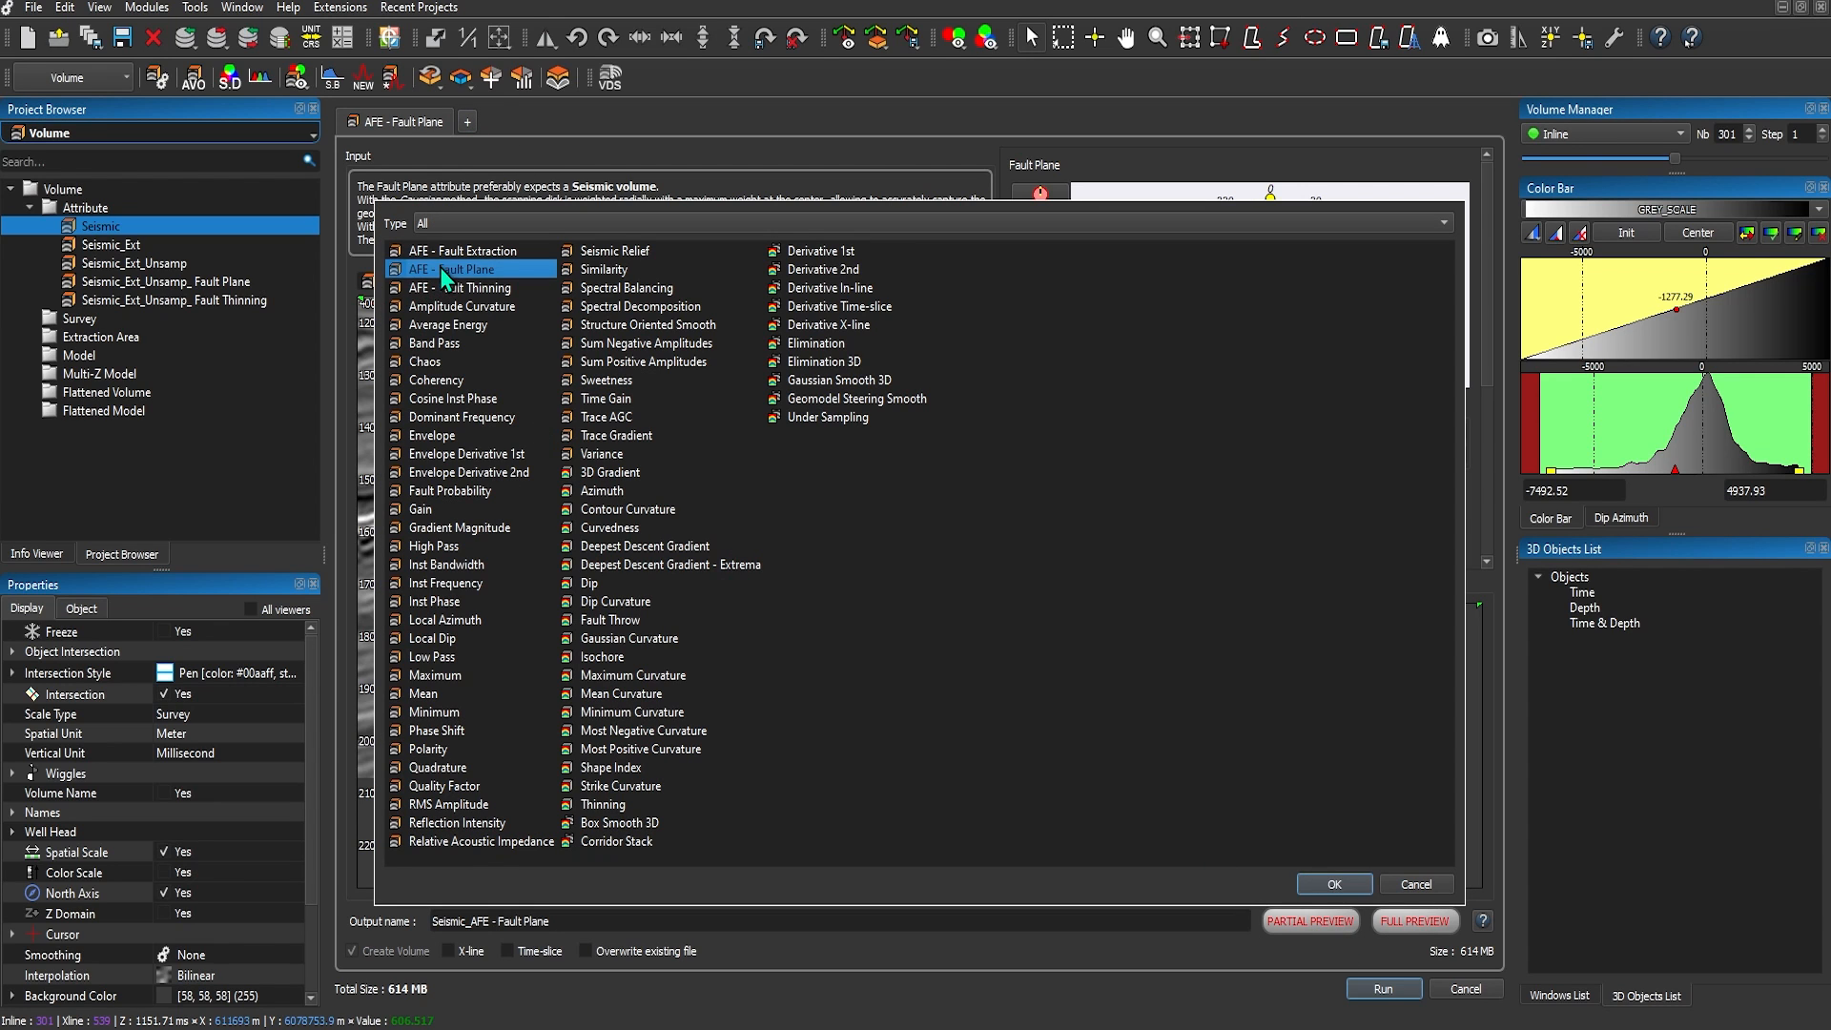
pyautogui.click(1335, 884)
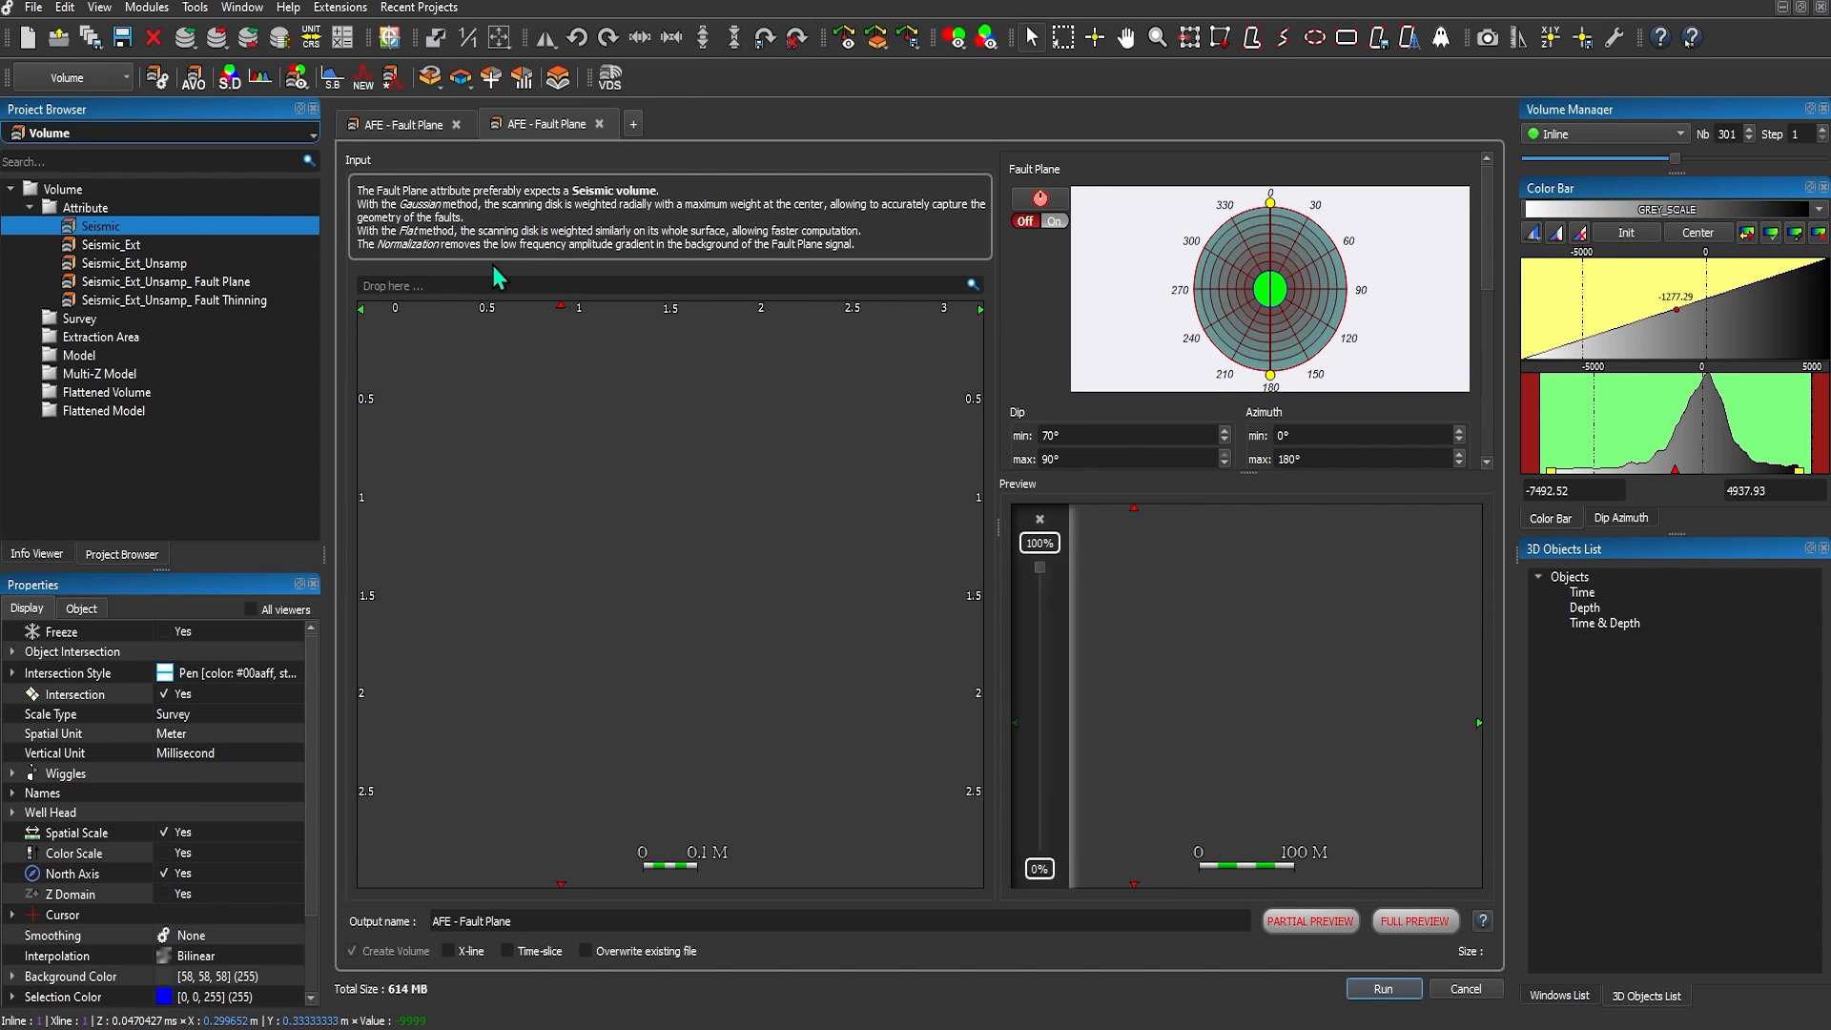
pyautogui.moveTo(89, 225); pyautogui.dragTo(437, 289)
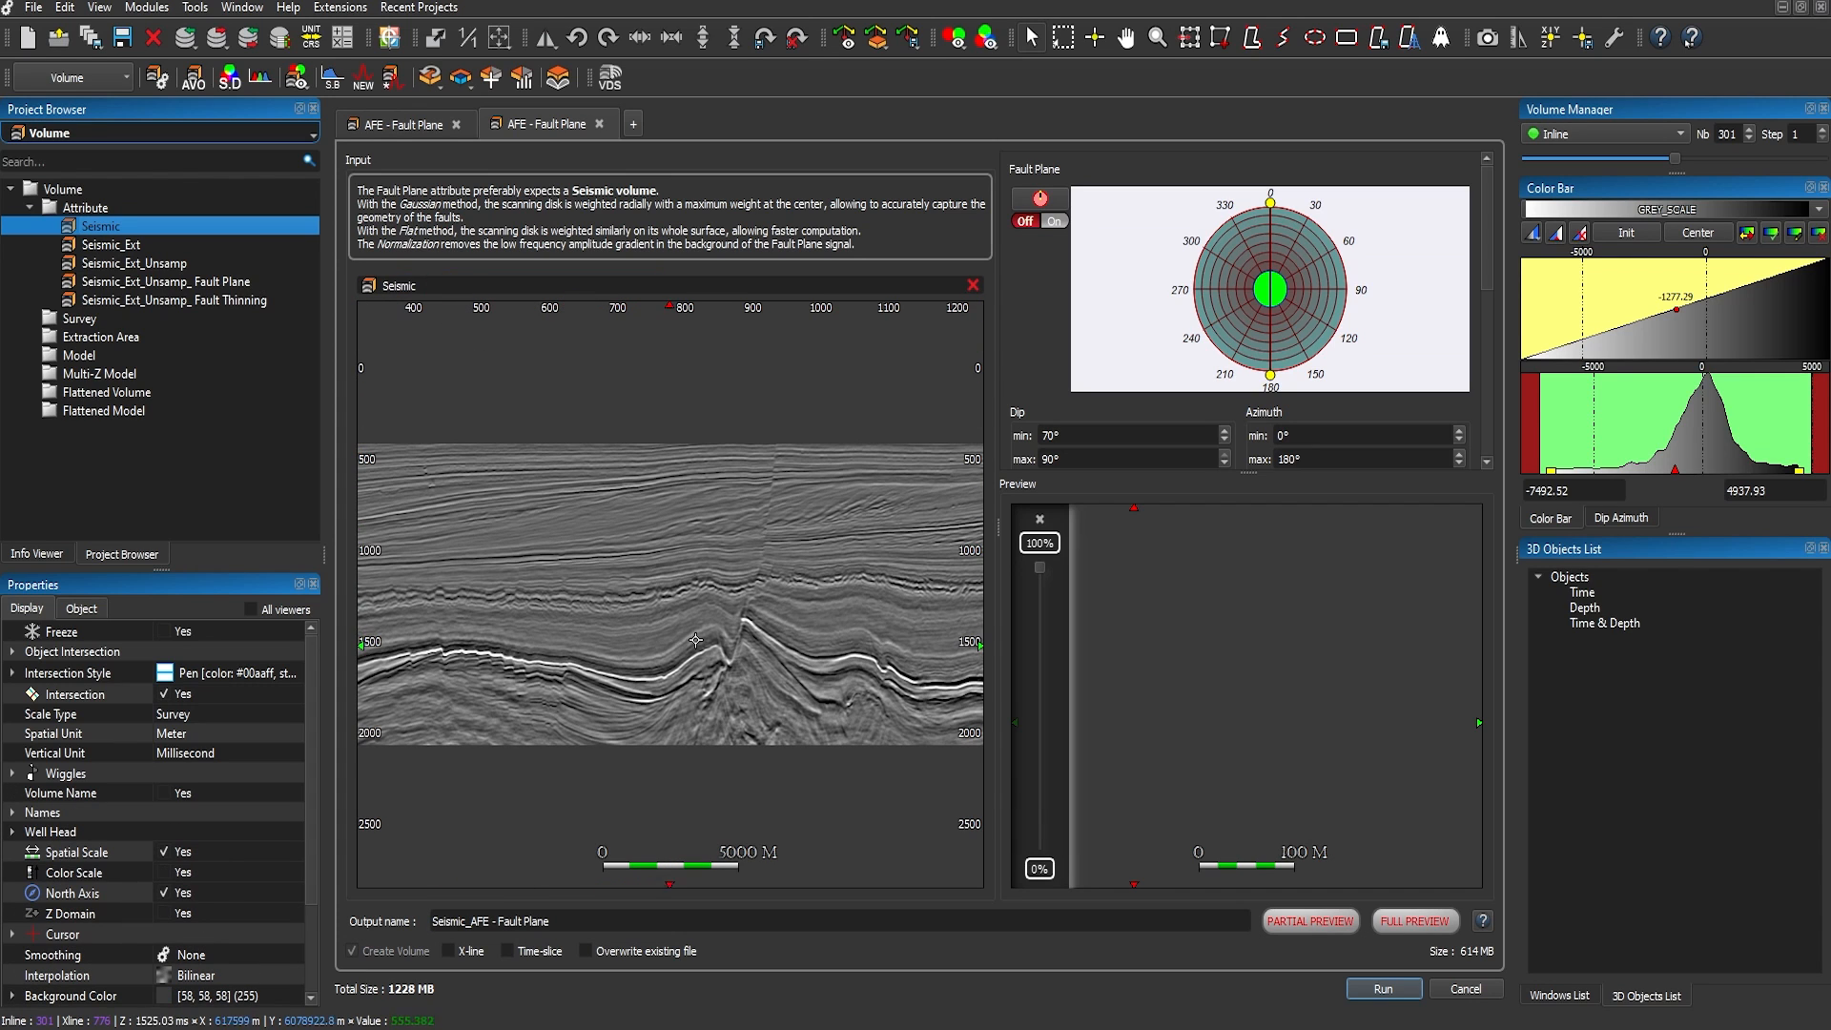
pyautogui.moveTo(1249, 474); pyautogui.dragTo(1248, 577)
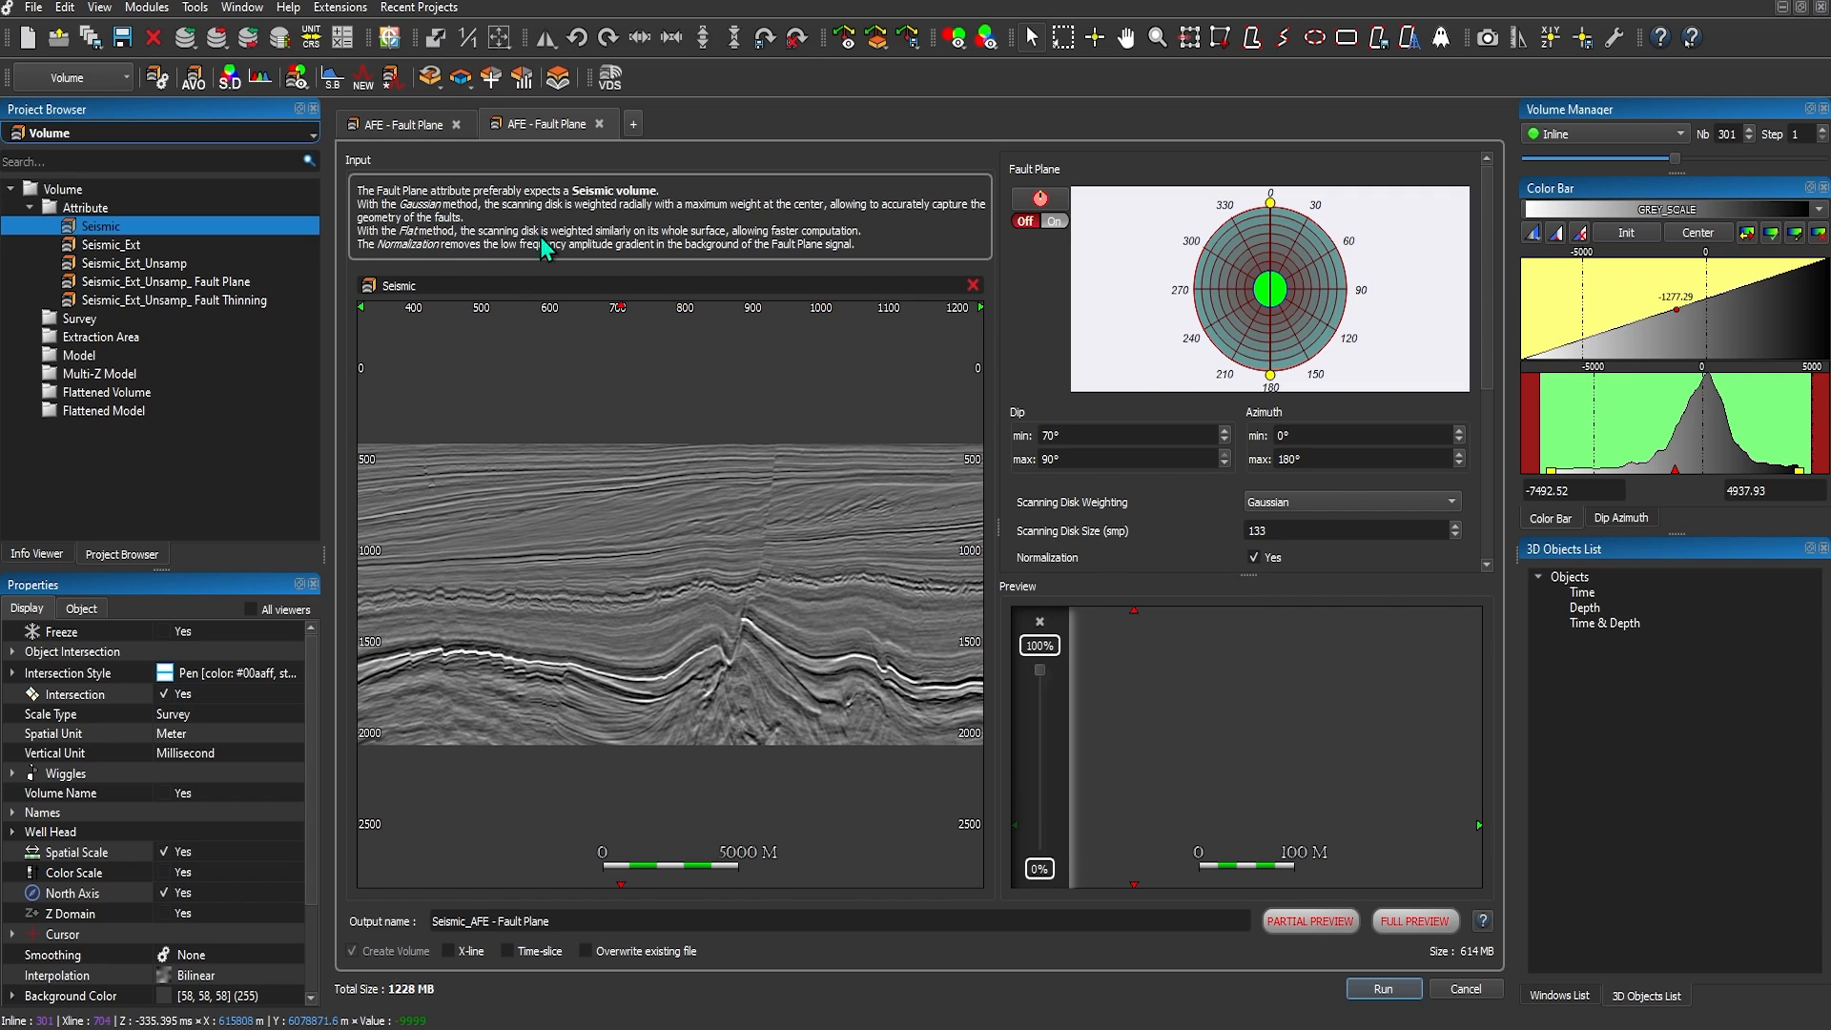
# Place the preview point at about the same spot below the bright reflector in both Fault Plane computations.
pyautogui.click(427, 131)
pyautogui.click(672, 601)
pyautogui.click(692, 618)
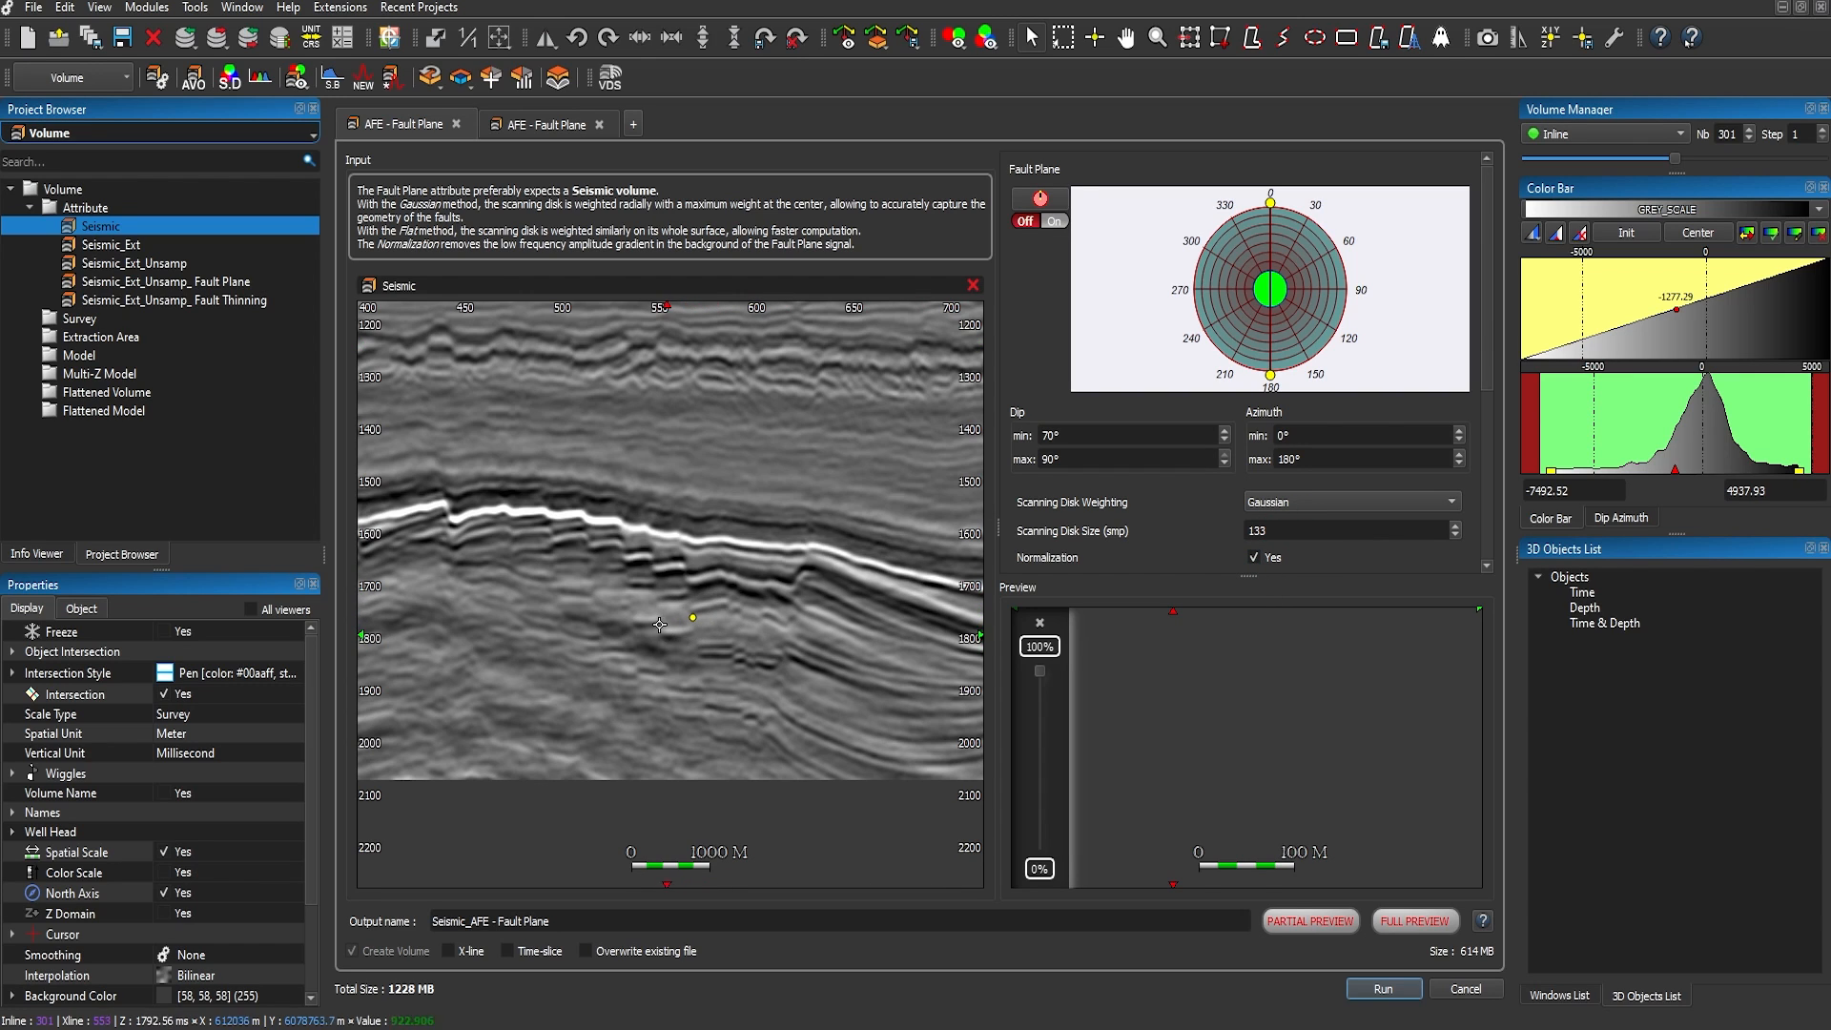
pyautogui.scroll(-3, 666, 633)
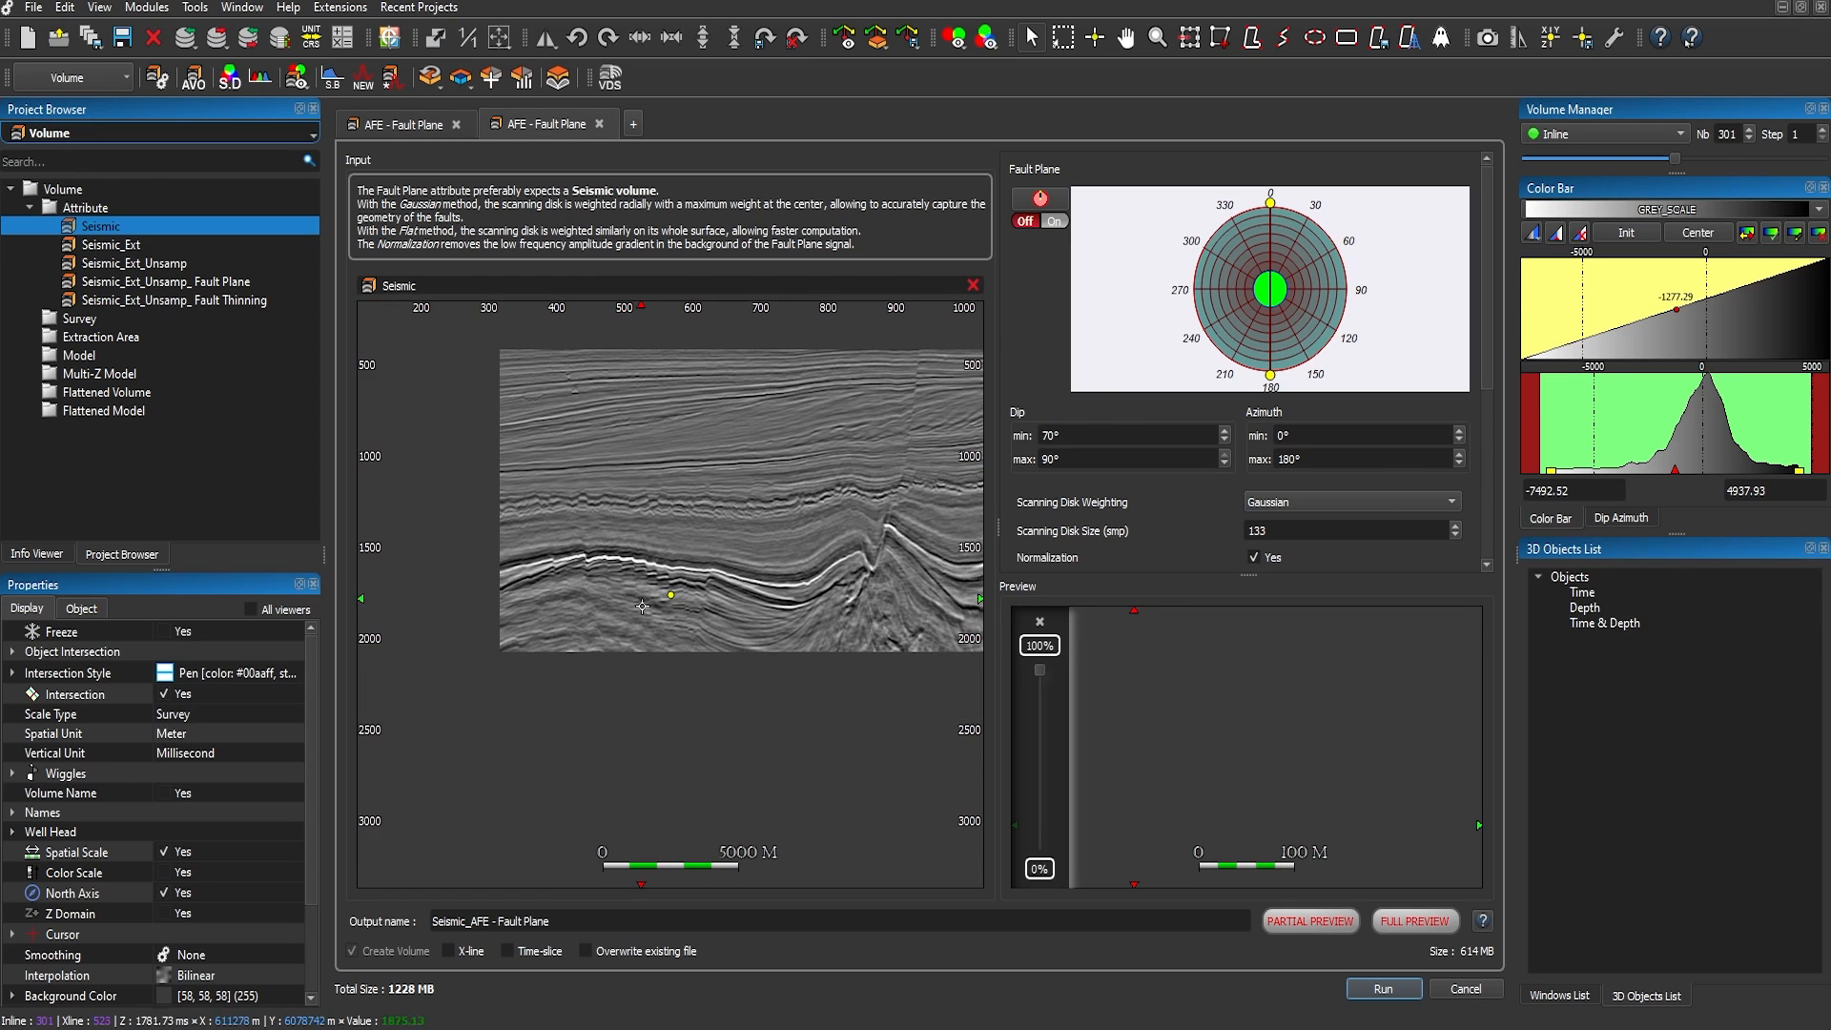
pyautogui.scroll(5, 638, 589)
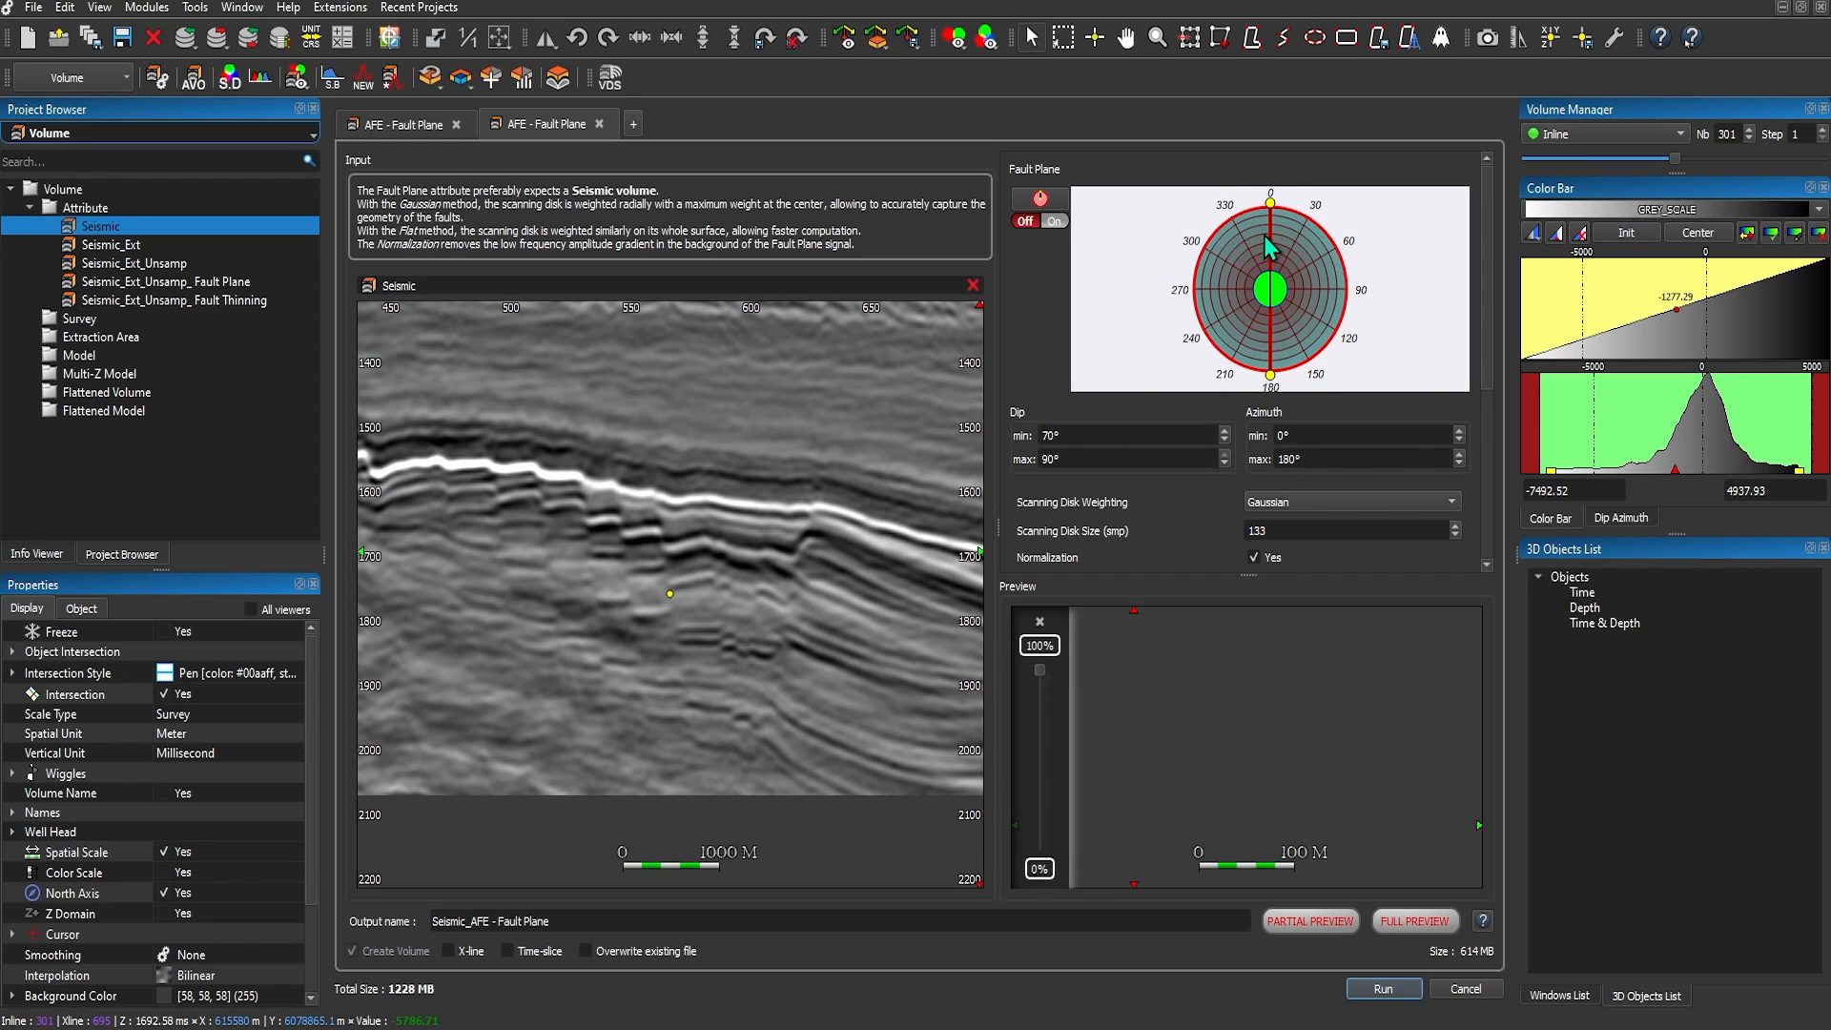
# Restrict the second computation's azimuth to 148°–209° and set its scanning disk to Flat weighting with a size of 81 smp.
pyautogui.moveTo(1270, 204); pyautogui.dragTo(1322, 323)
pyautogui.moveTo(1306, 341); pyautogui.dragTo(1276, 343)
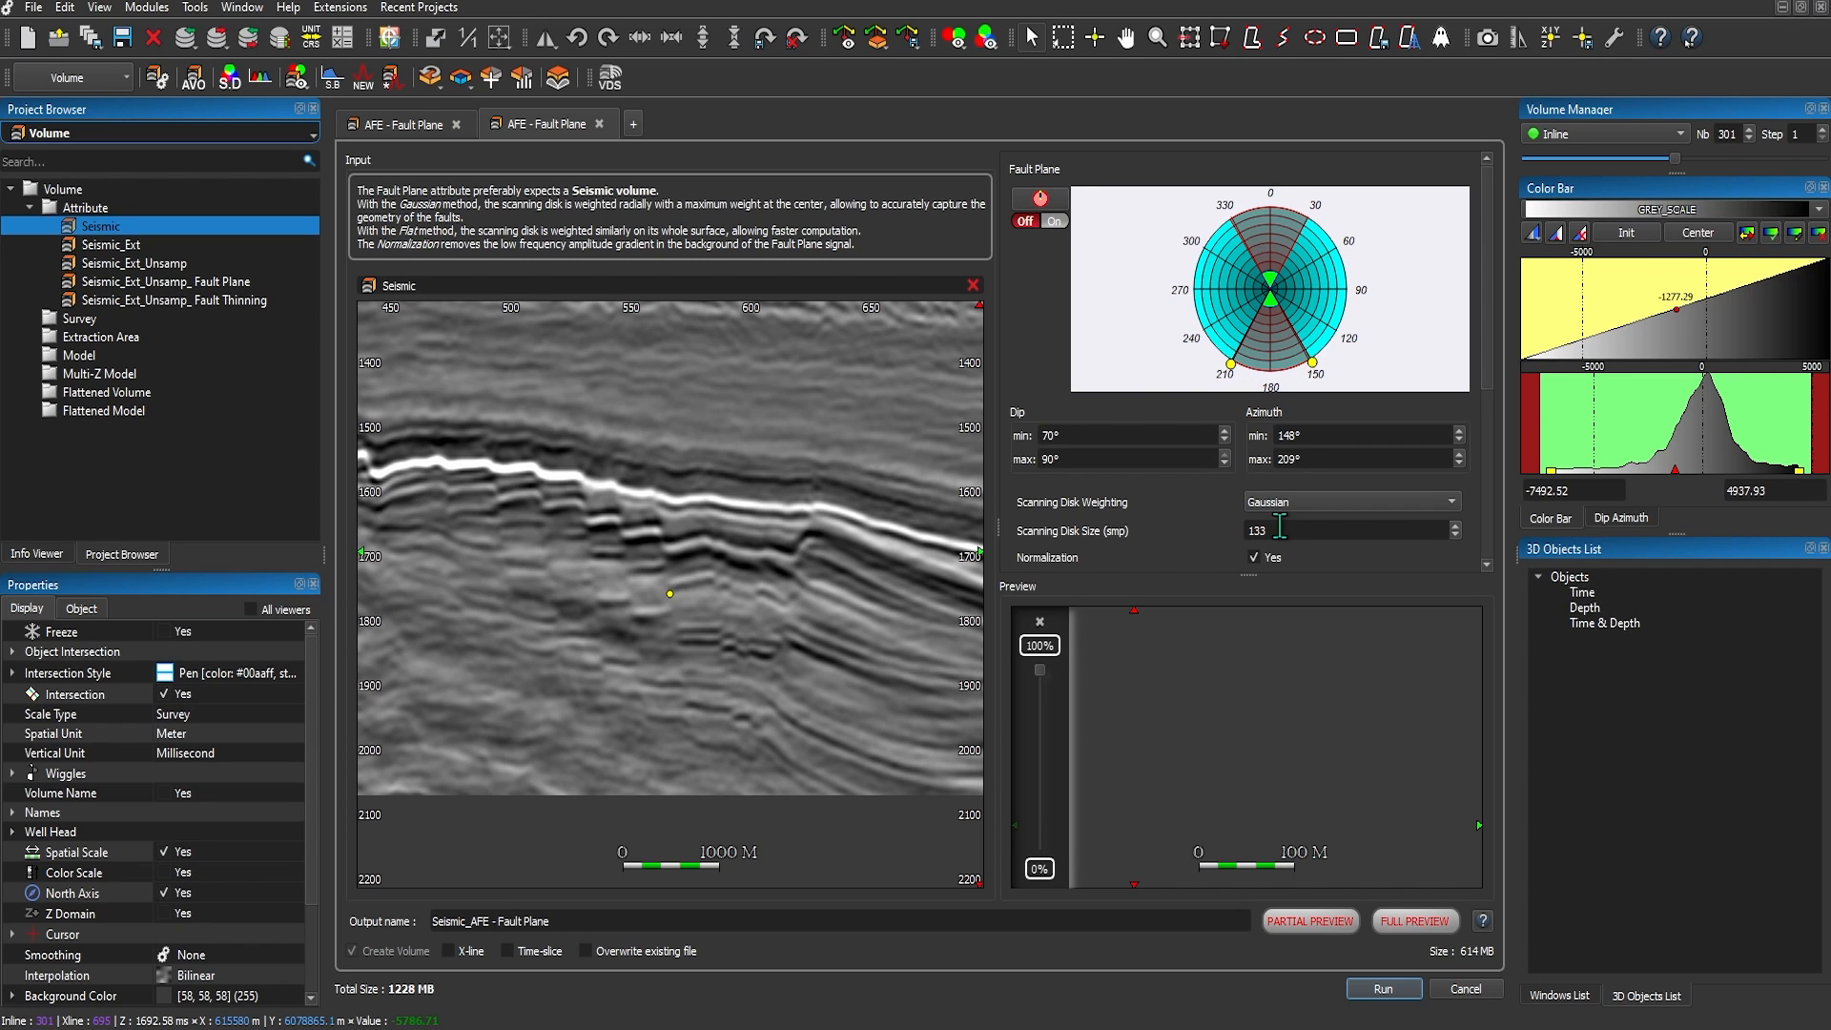
pyautogui.click(1335, 501)
pyautogui.click(1283, 530)
pyautogui.doubleClick(1281, 530)
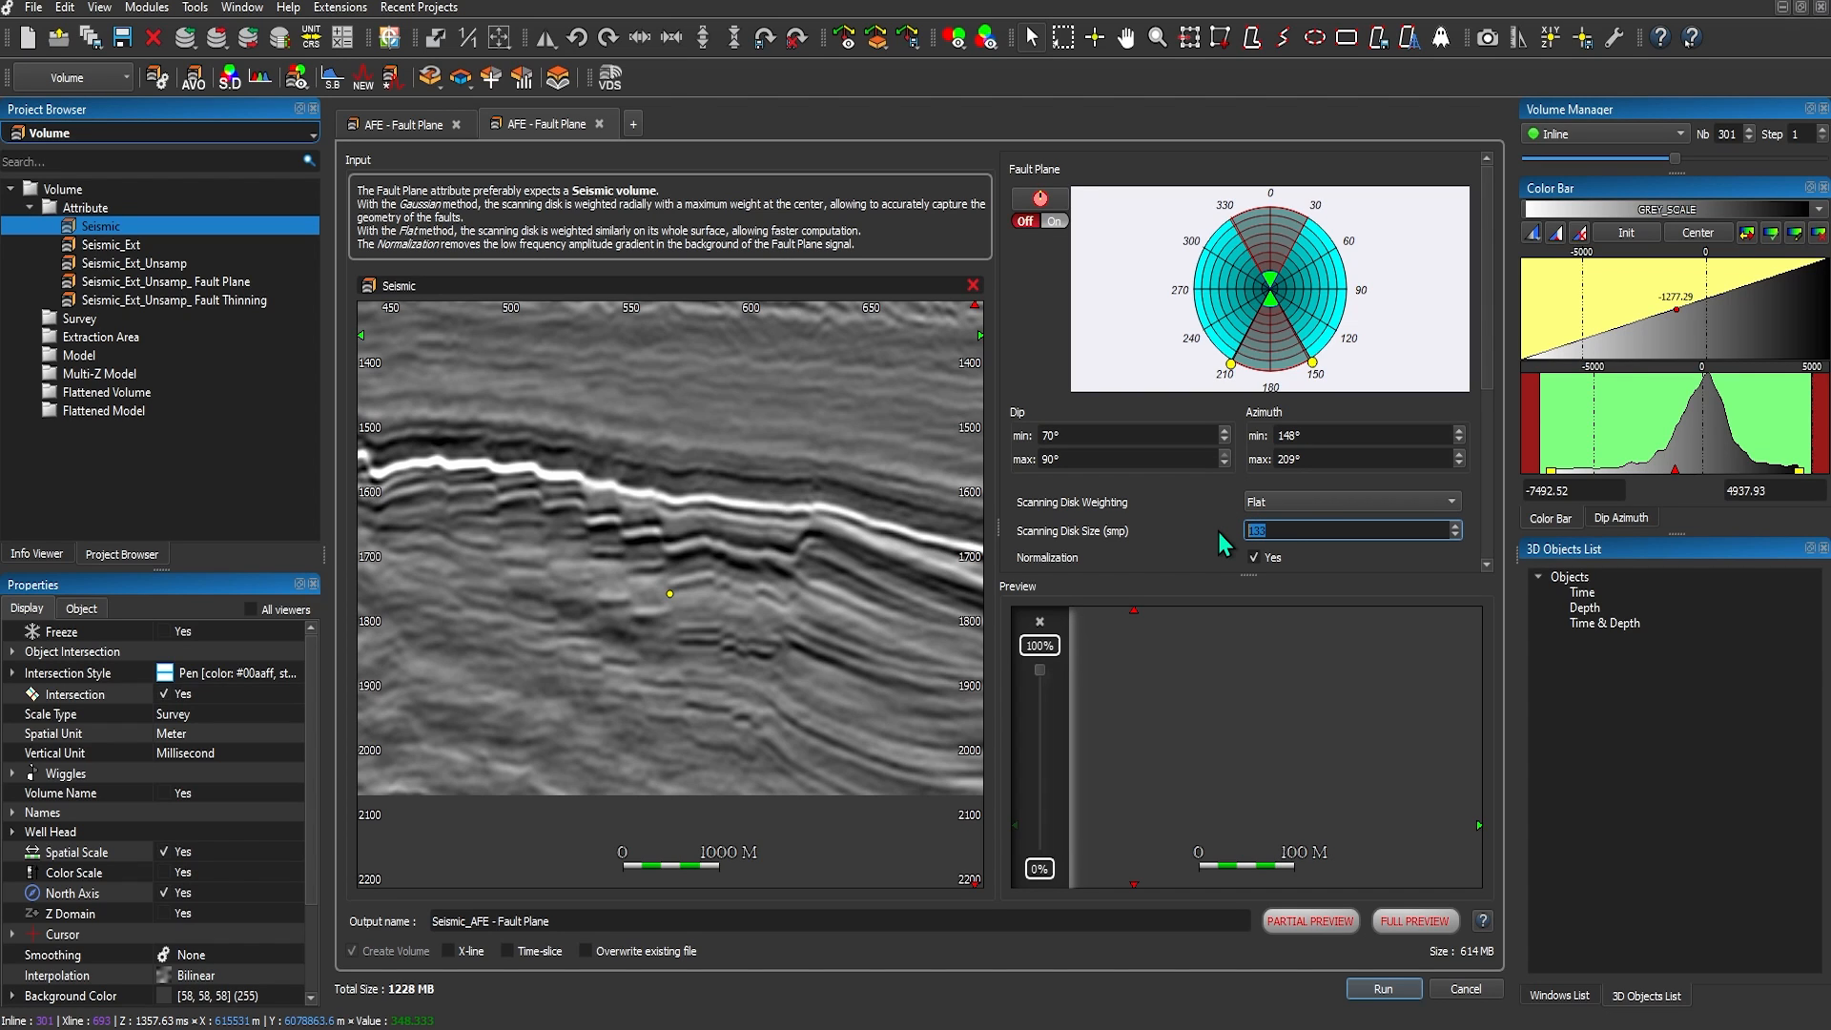
pyautogui.write('39')
pyautogui.press('Return')
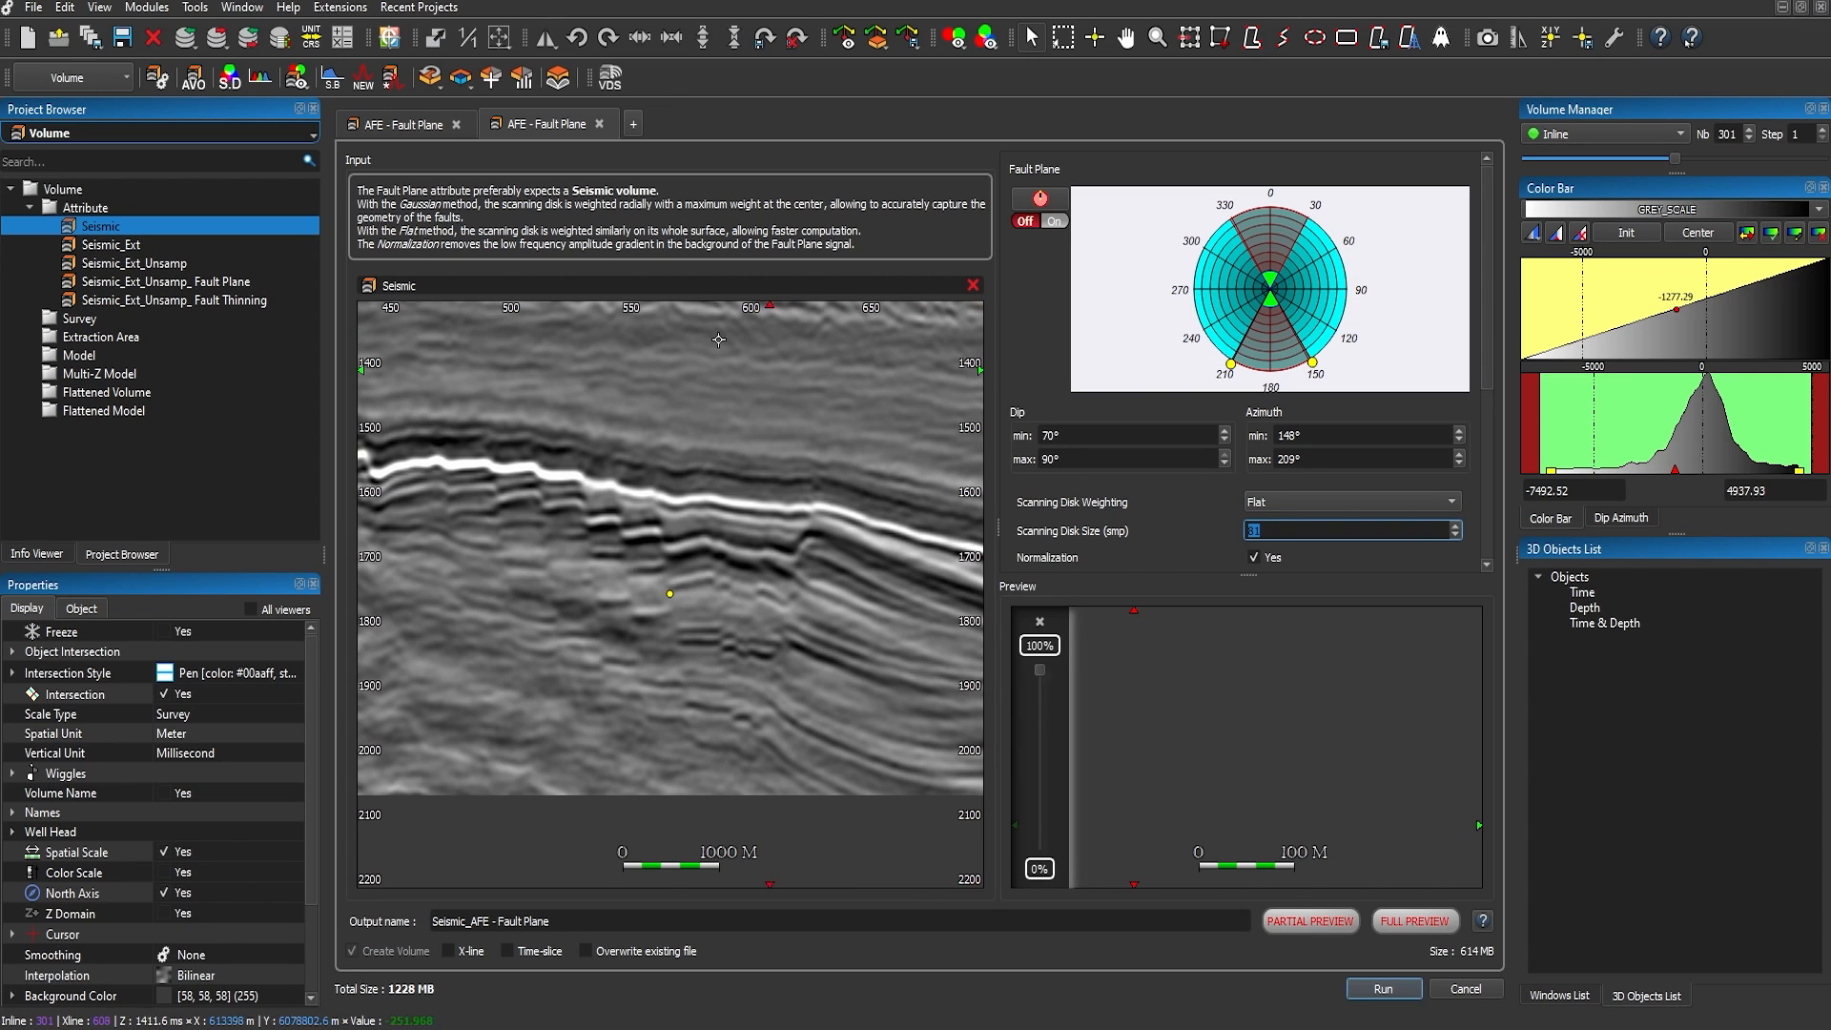
# Generate partial previews of the fault plane attribute for both computations.
pyautogui.click(375, 131)
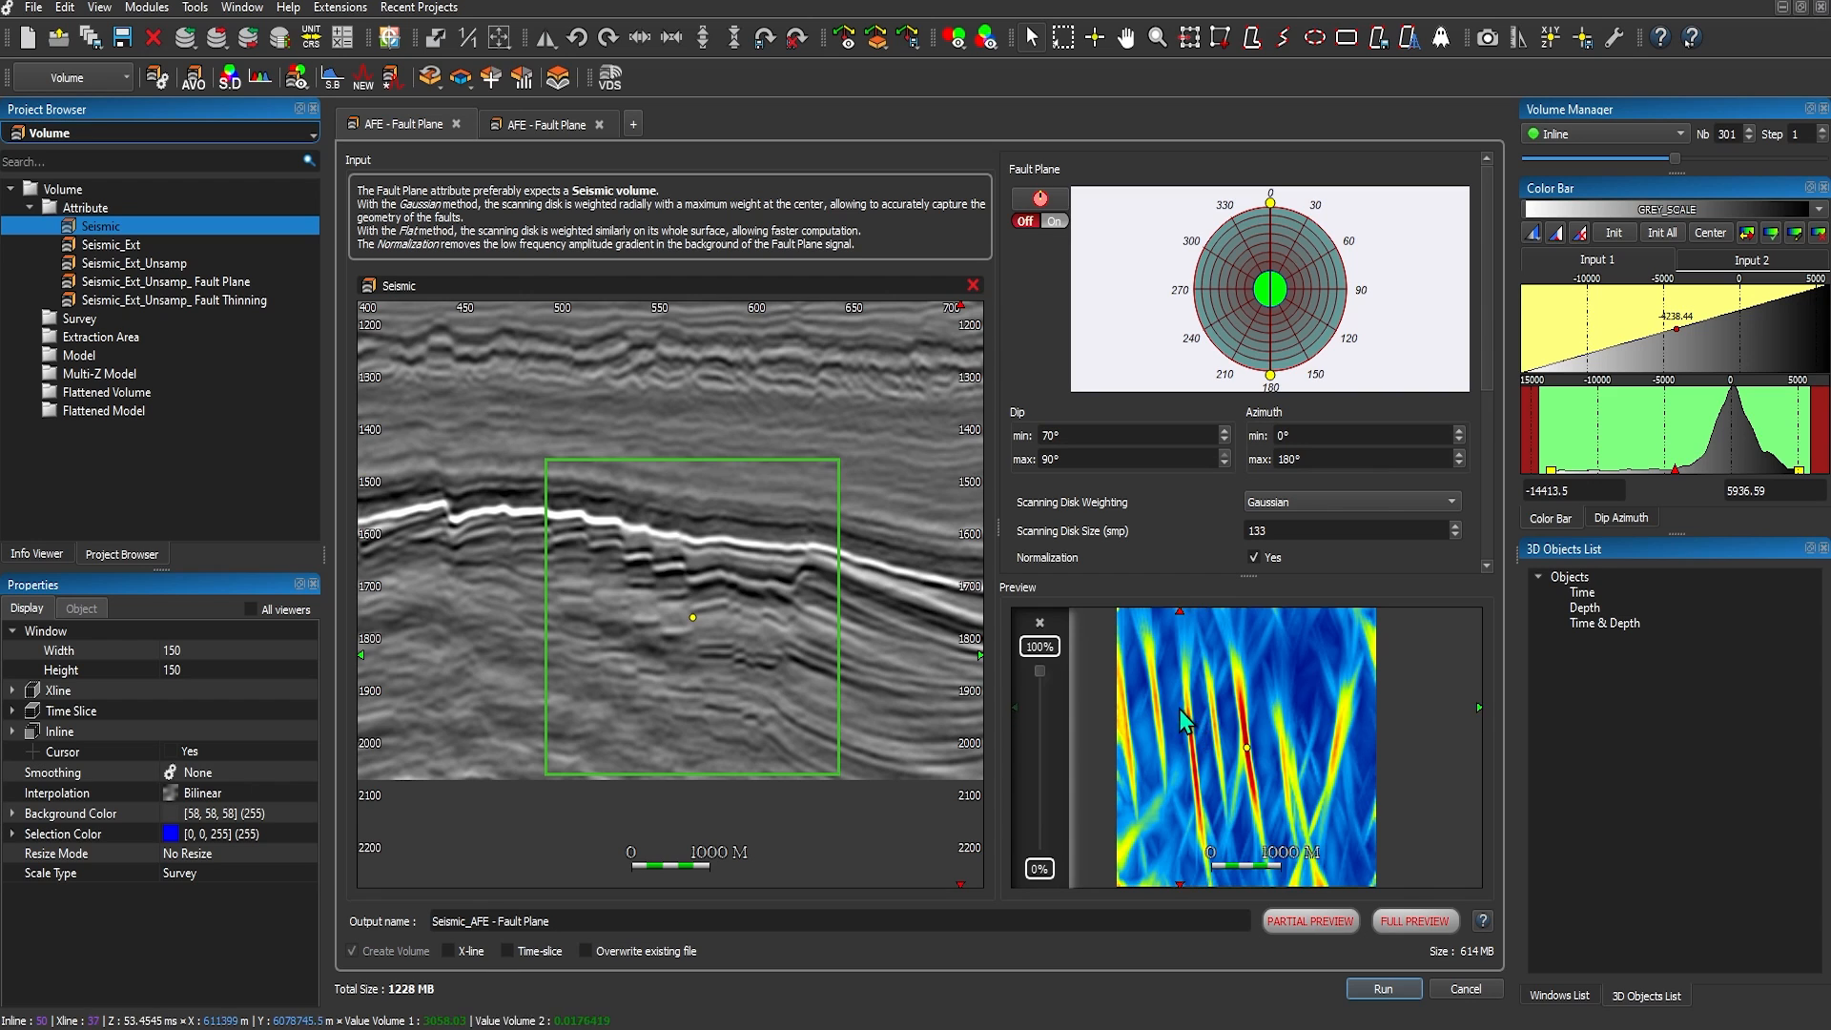
pyautogui.click(562, 134)
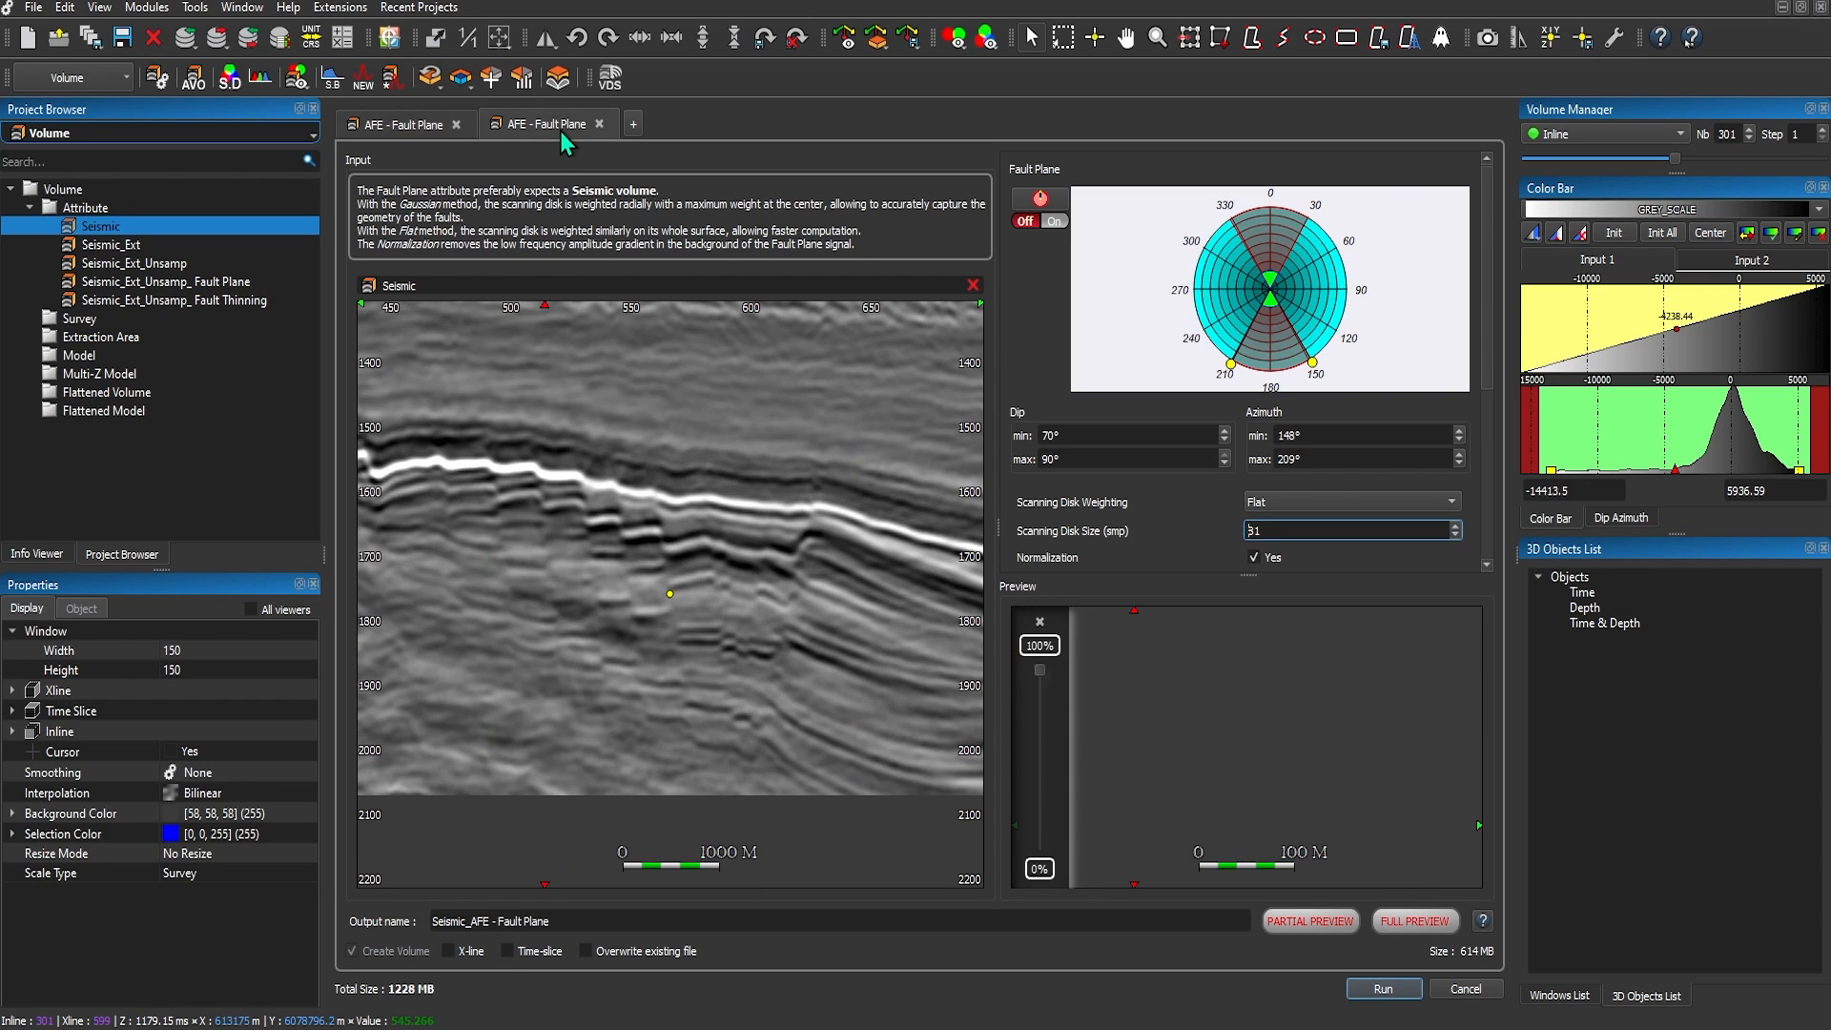
pyautogui.click(1310, 920)
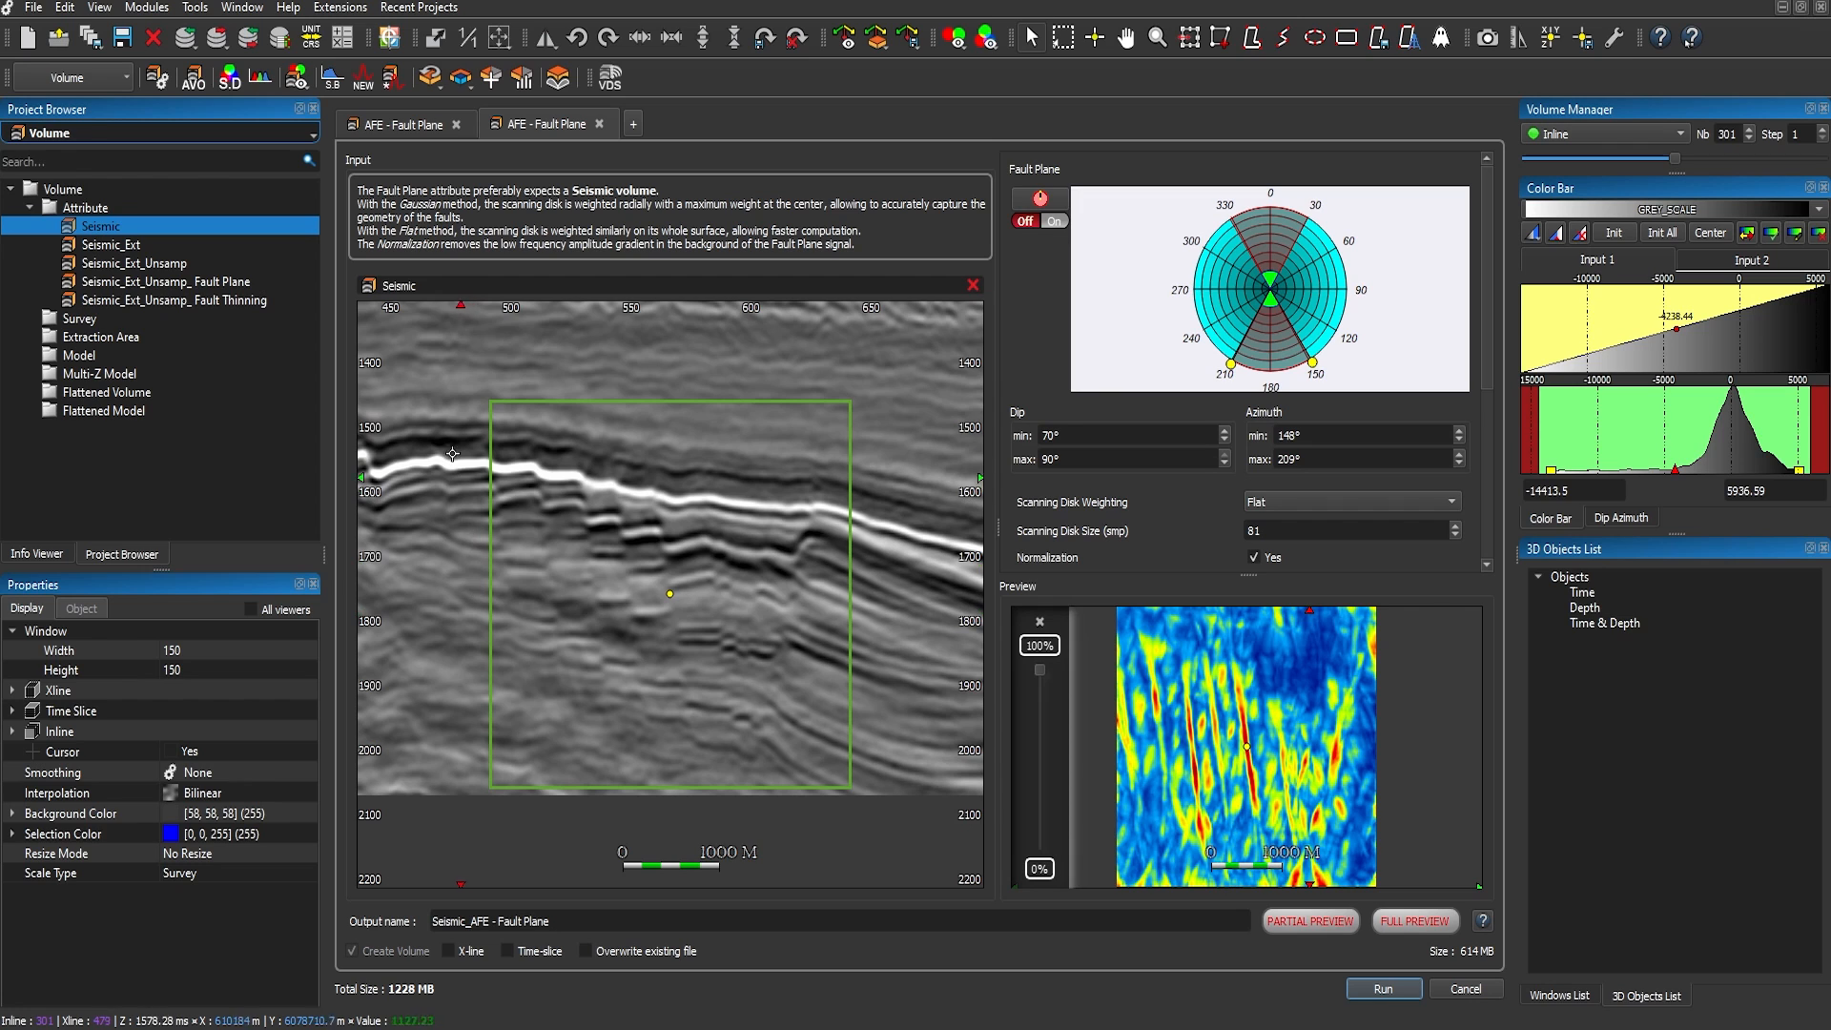
# Compare the fault plane previews of the Gaussian 133 smp and the Flat 81 smp computations.
pyautogui.click(404, 124)
pyautogui.click(547, 124)
pyautogui.click(404, 125)
pyautogui.click(559, 125)
pyautogui.click(410, 125)
pyautogui.click(541, 127)
pyautogui.click(428, 129)
pyautogui.click(538, 126)
pyautogui.click(400, 132)
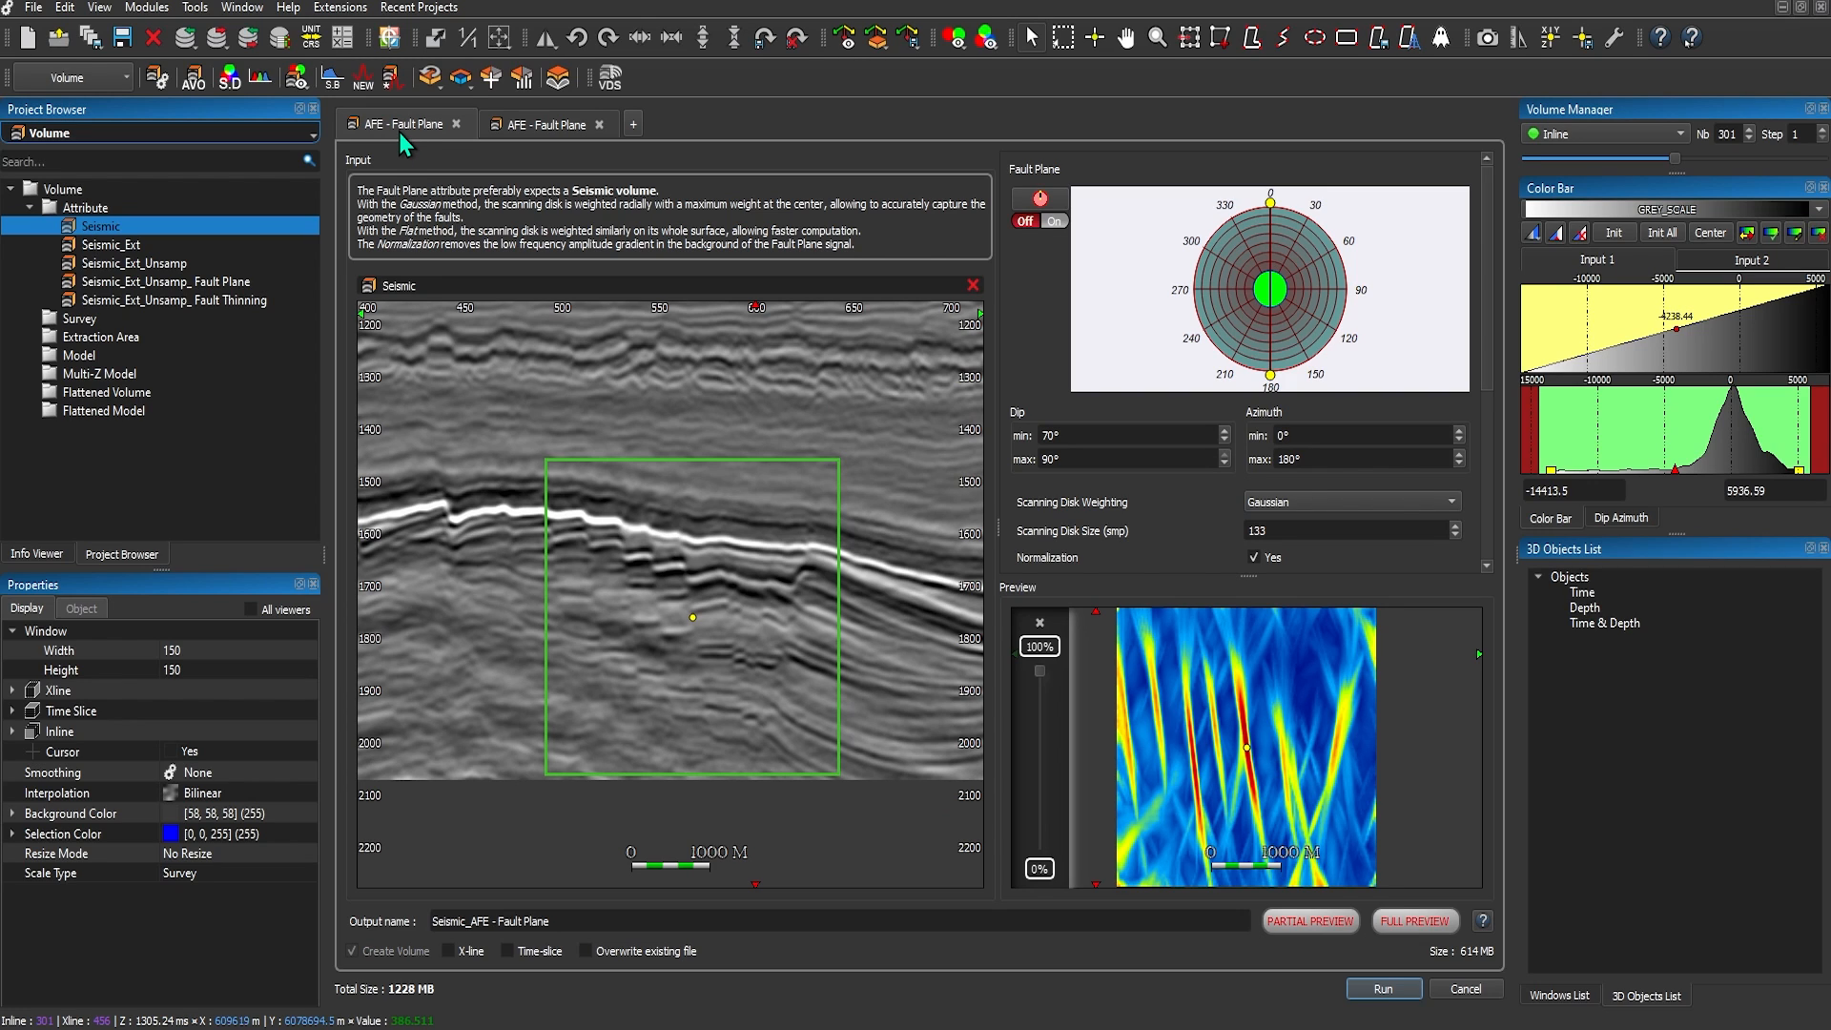
# Remove the second Fault Plane computation and cancel the attribute computation without running it.
pyautogui.click(599, 125)
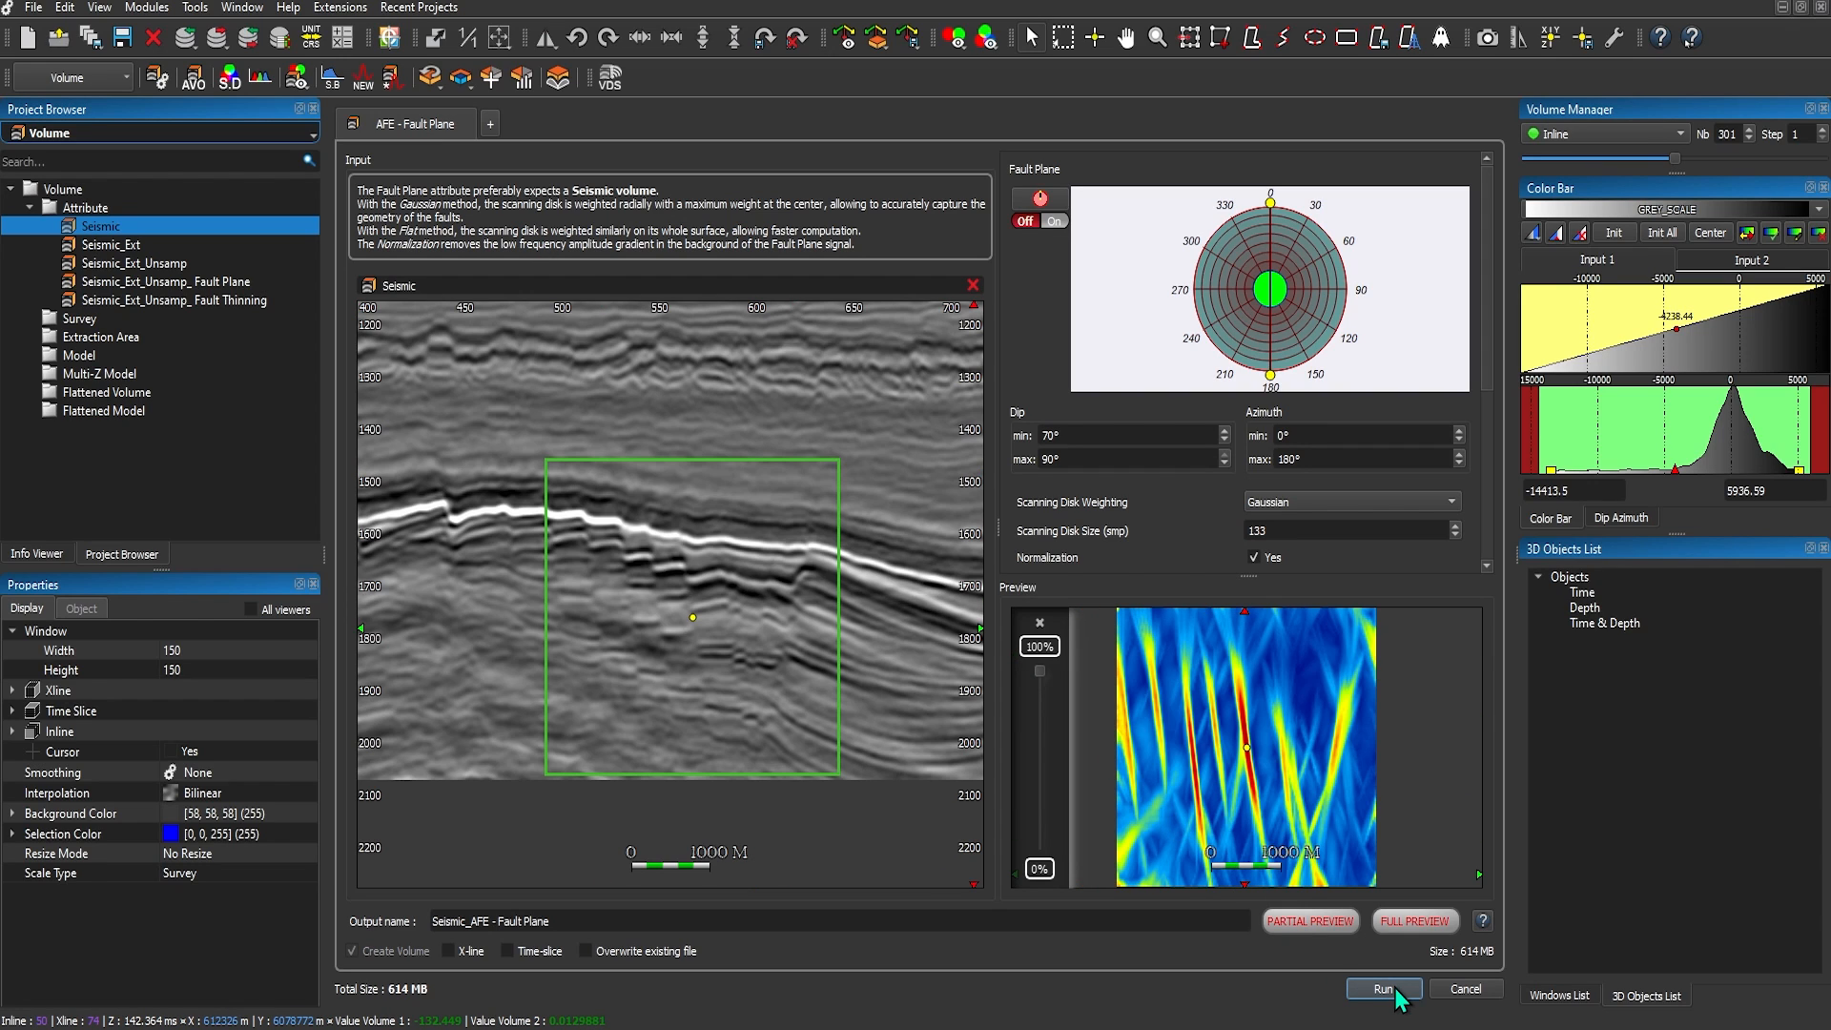
pyautogui.click(1450, 992)
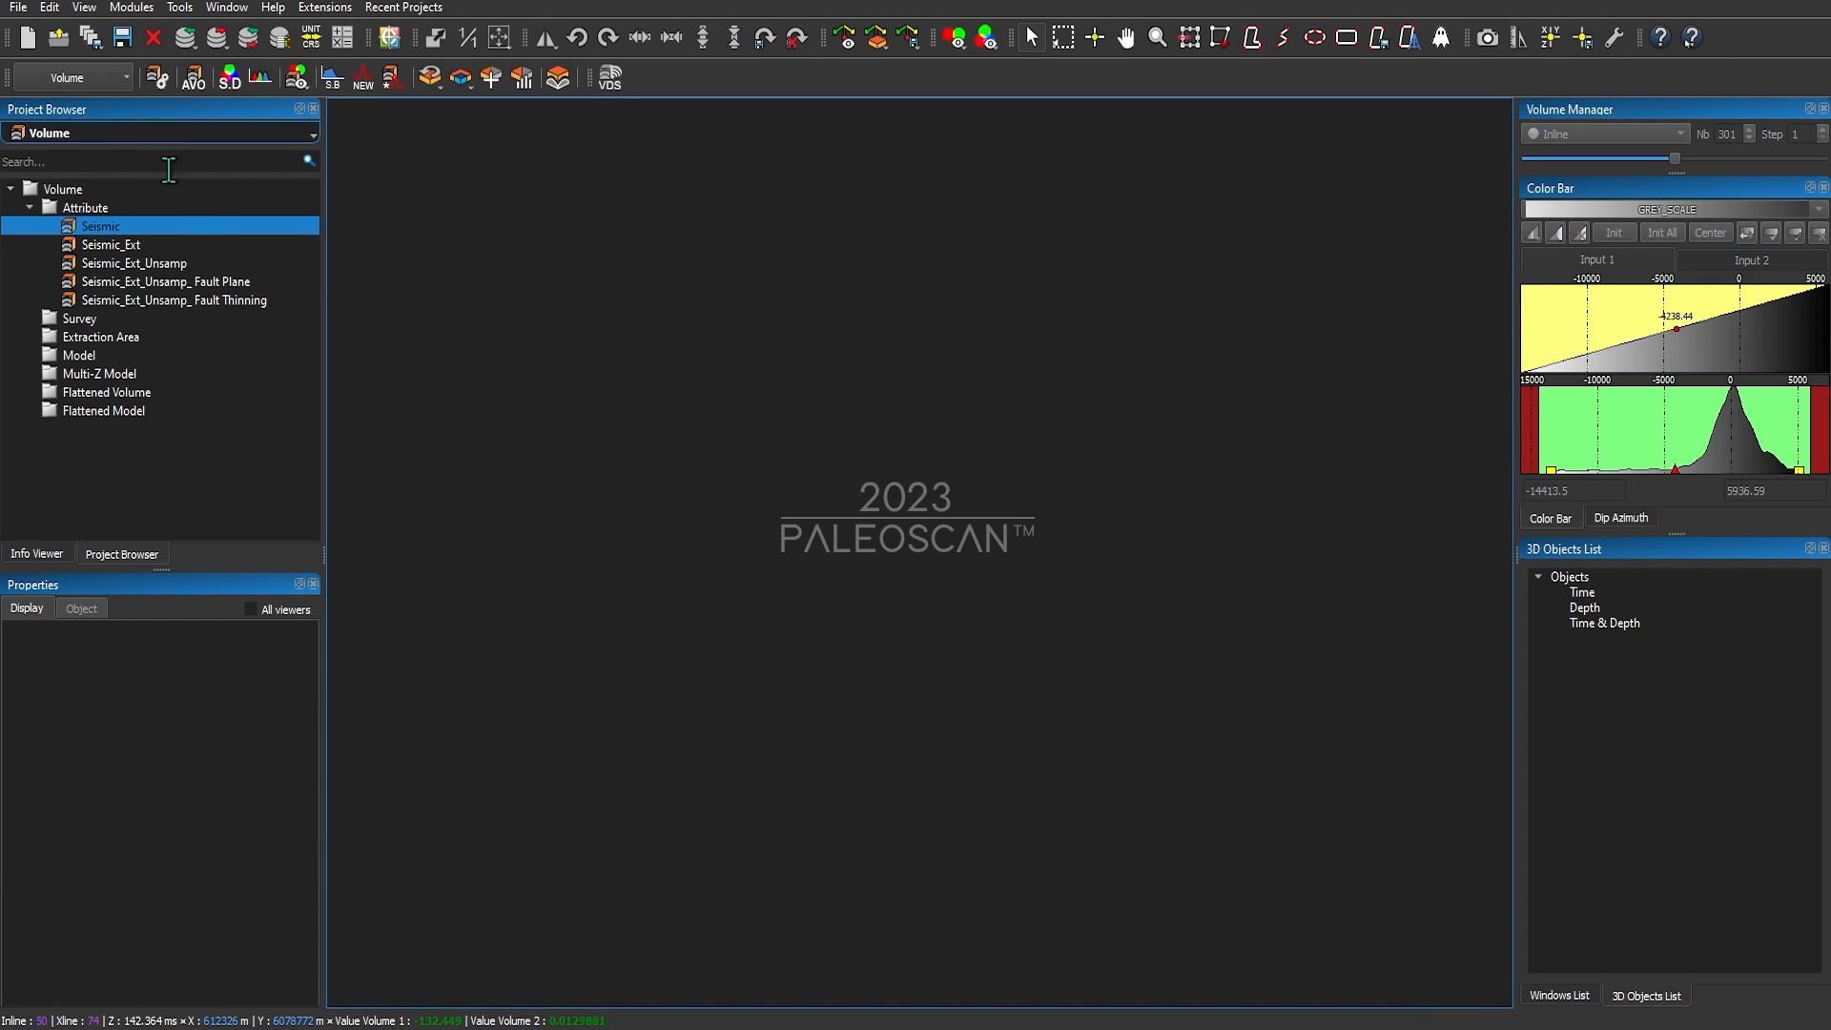
# Switch to the Fault module and open an automatic fault extraction computation based on a Fault Plane volume.
pyautogui.click(120, 83)
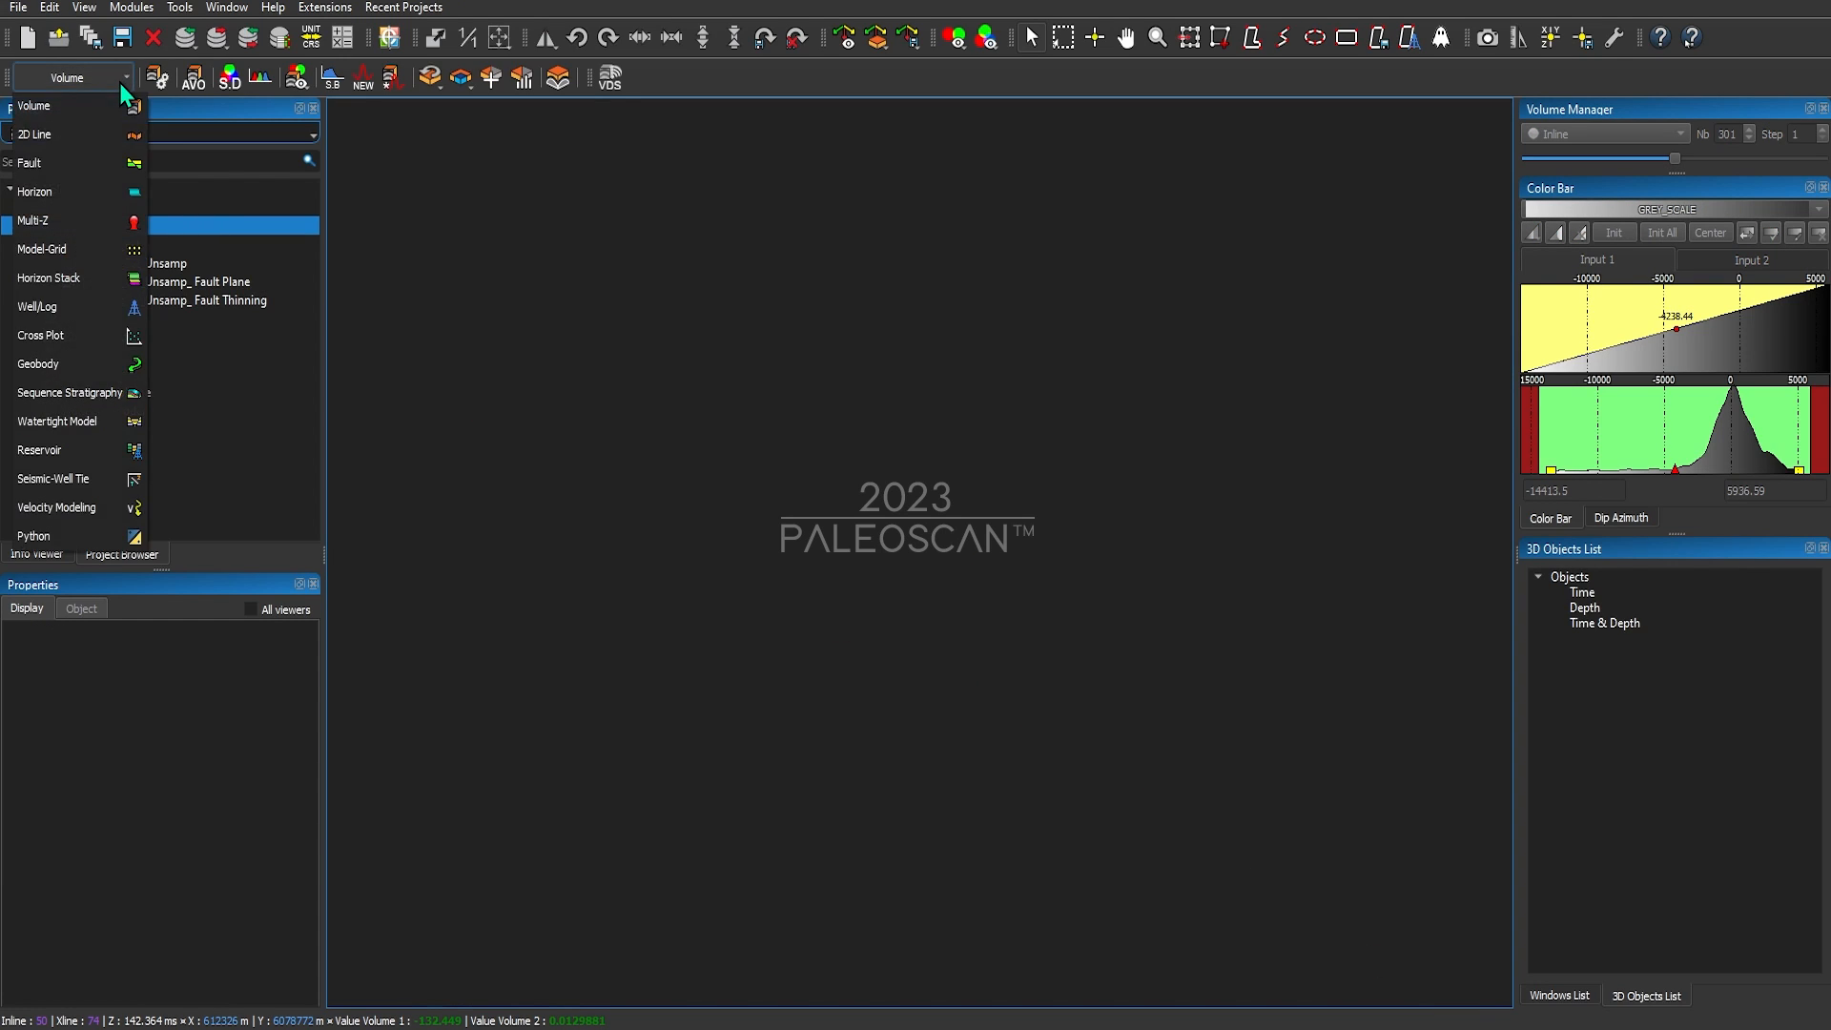
pyautogui.click(121, 160)
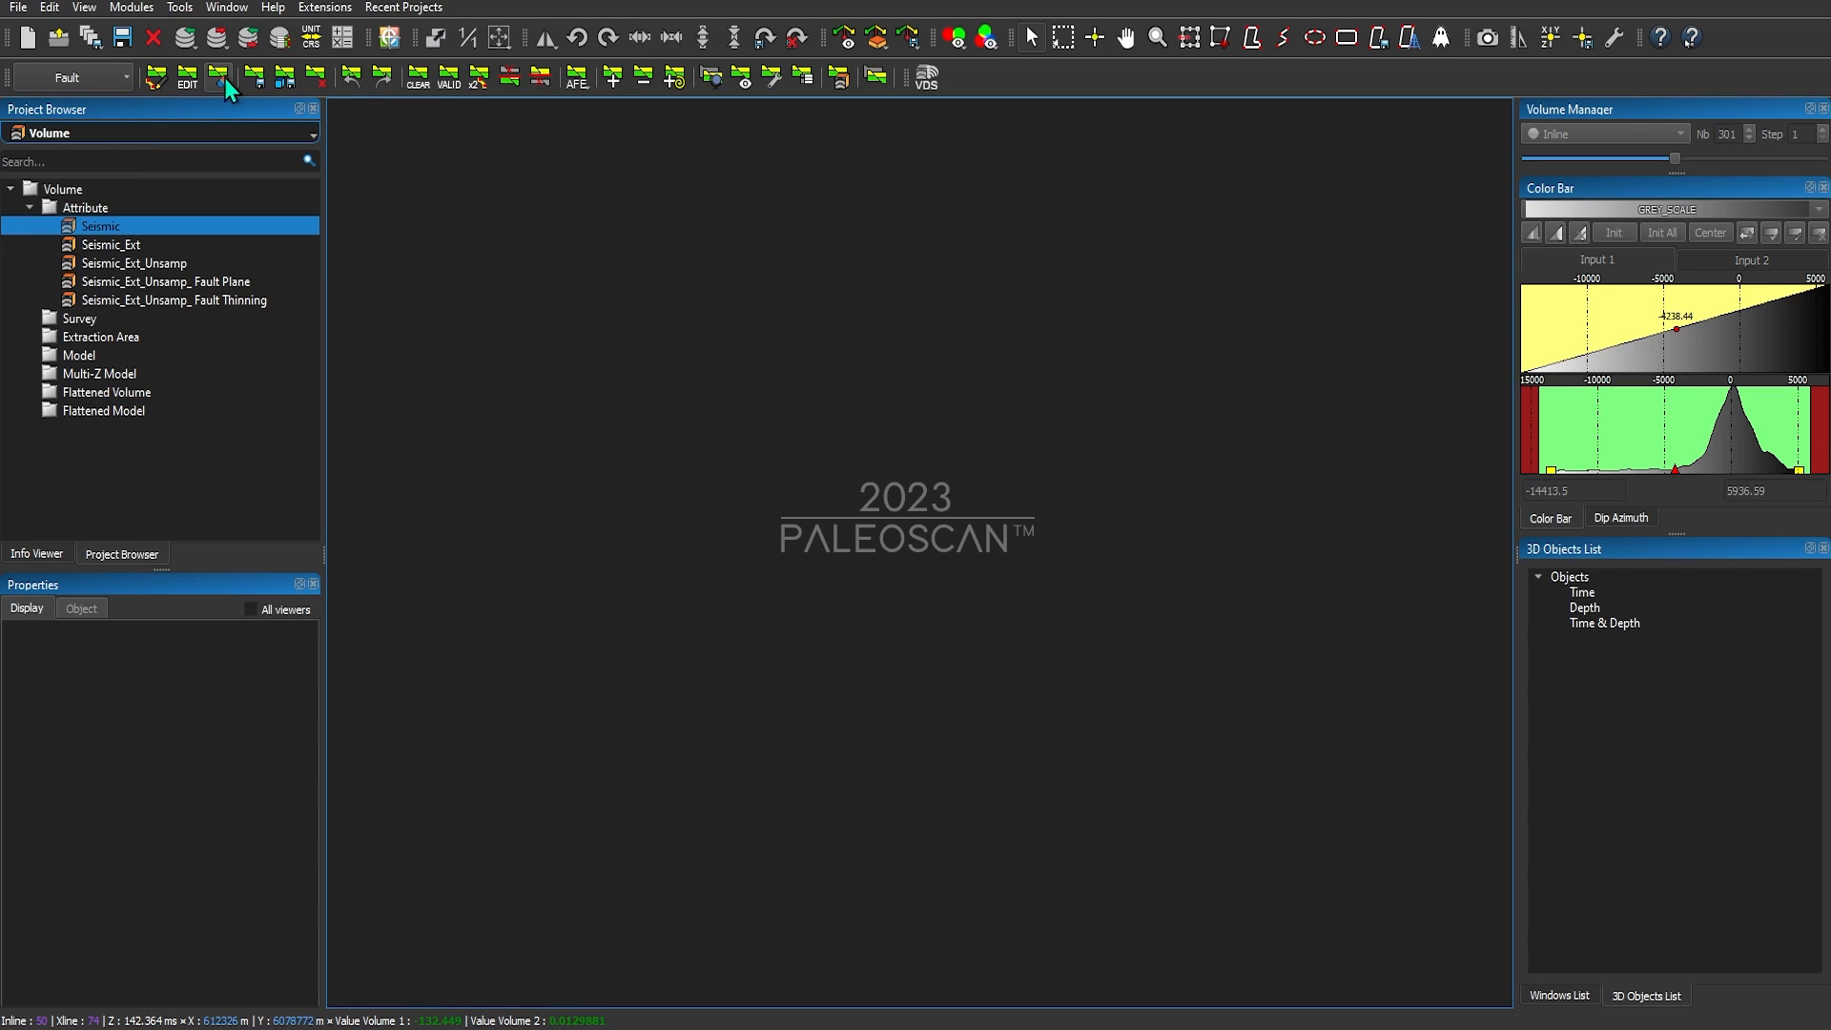
pyautogui.click(164, 282)
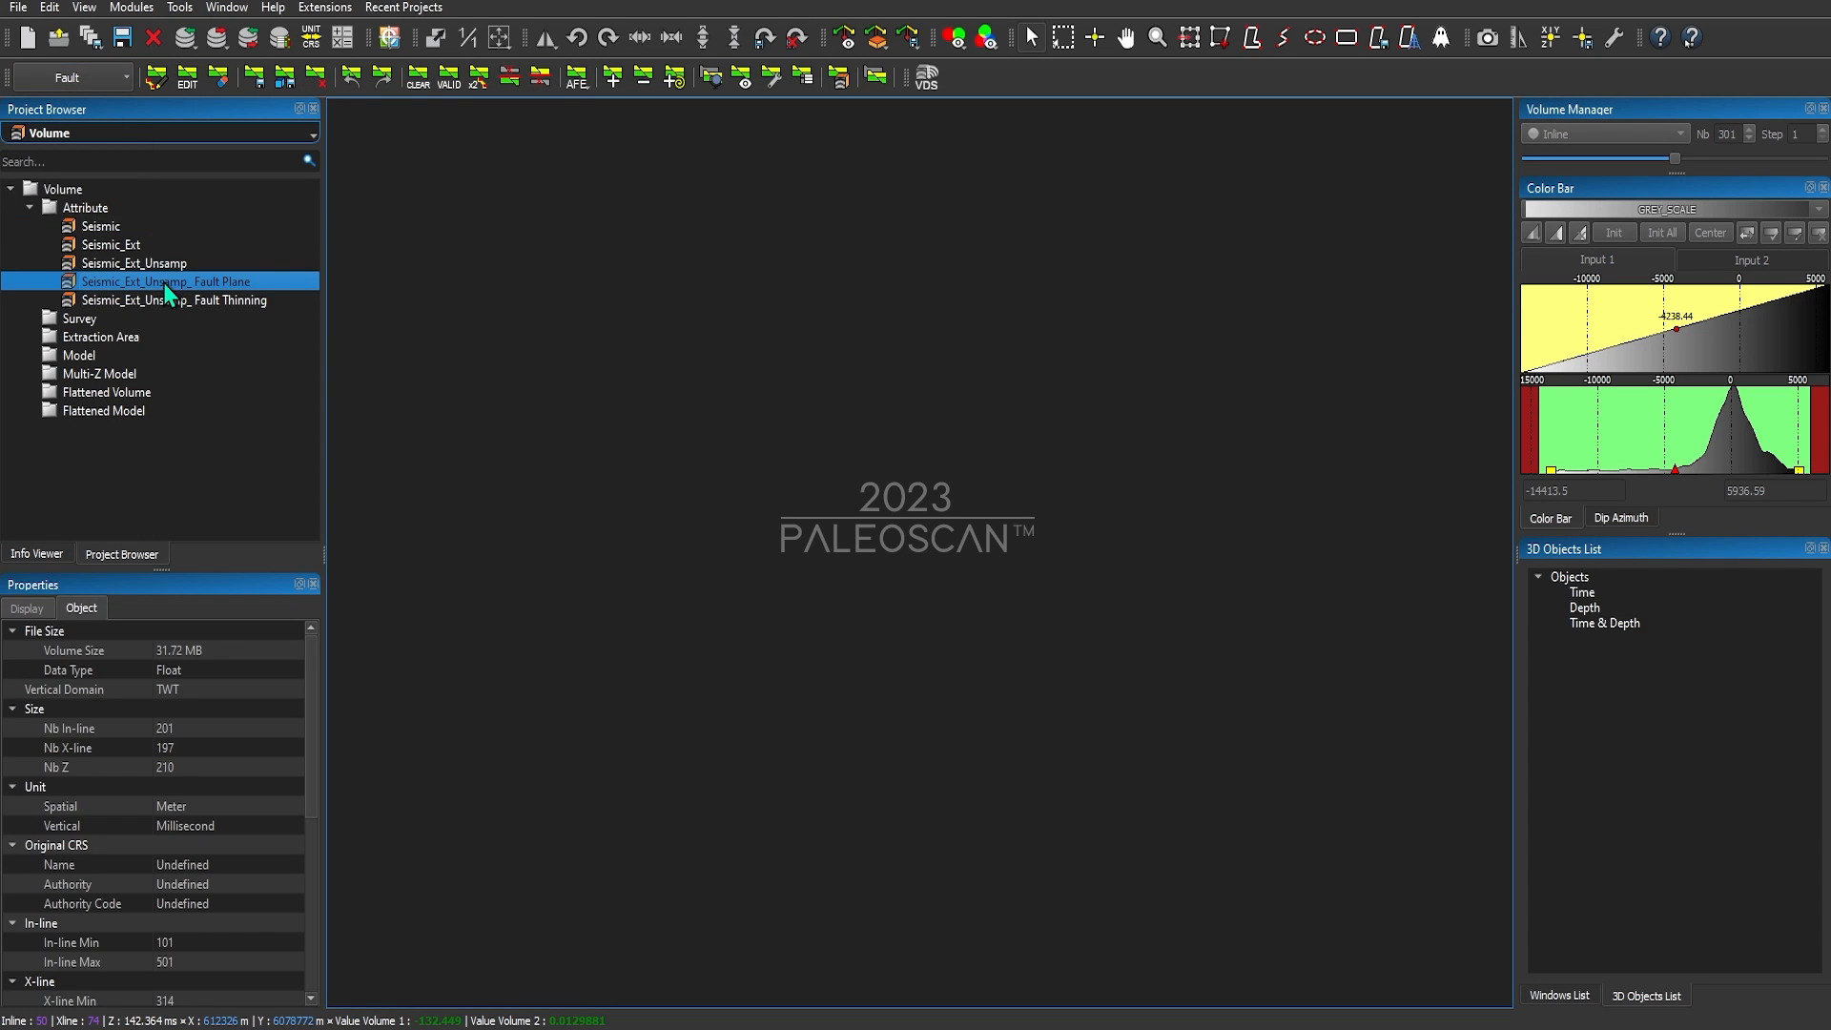
pyautogui.click(576, 76)
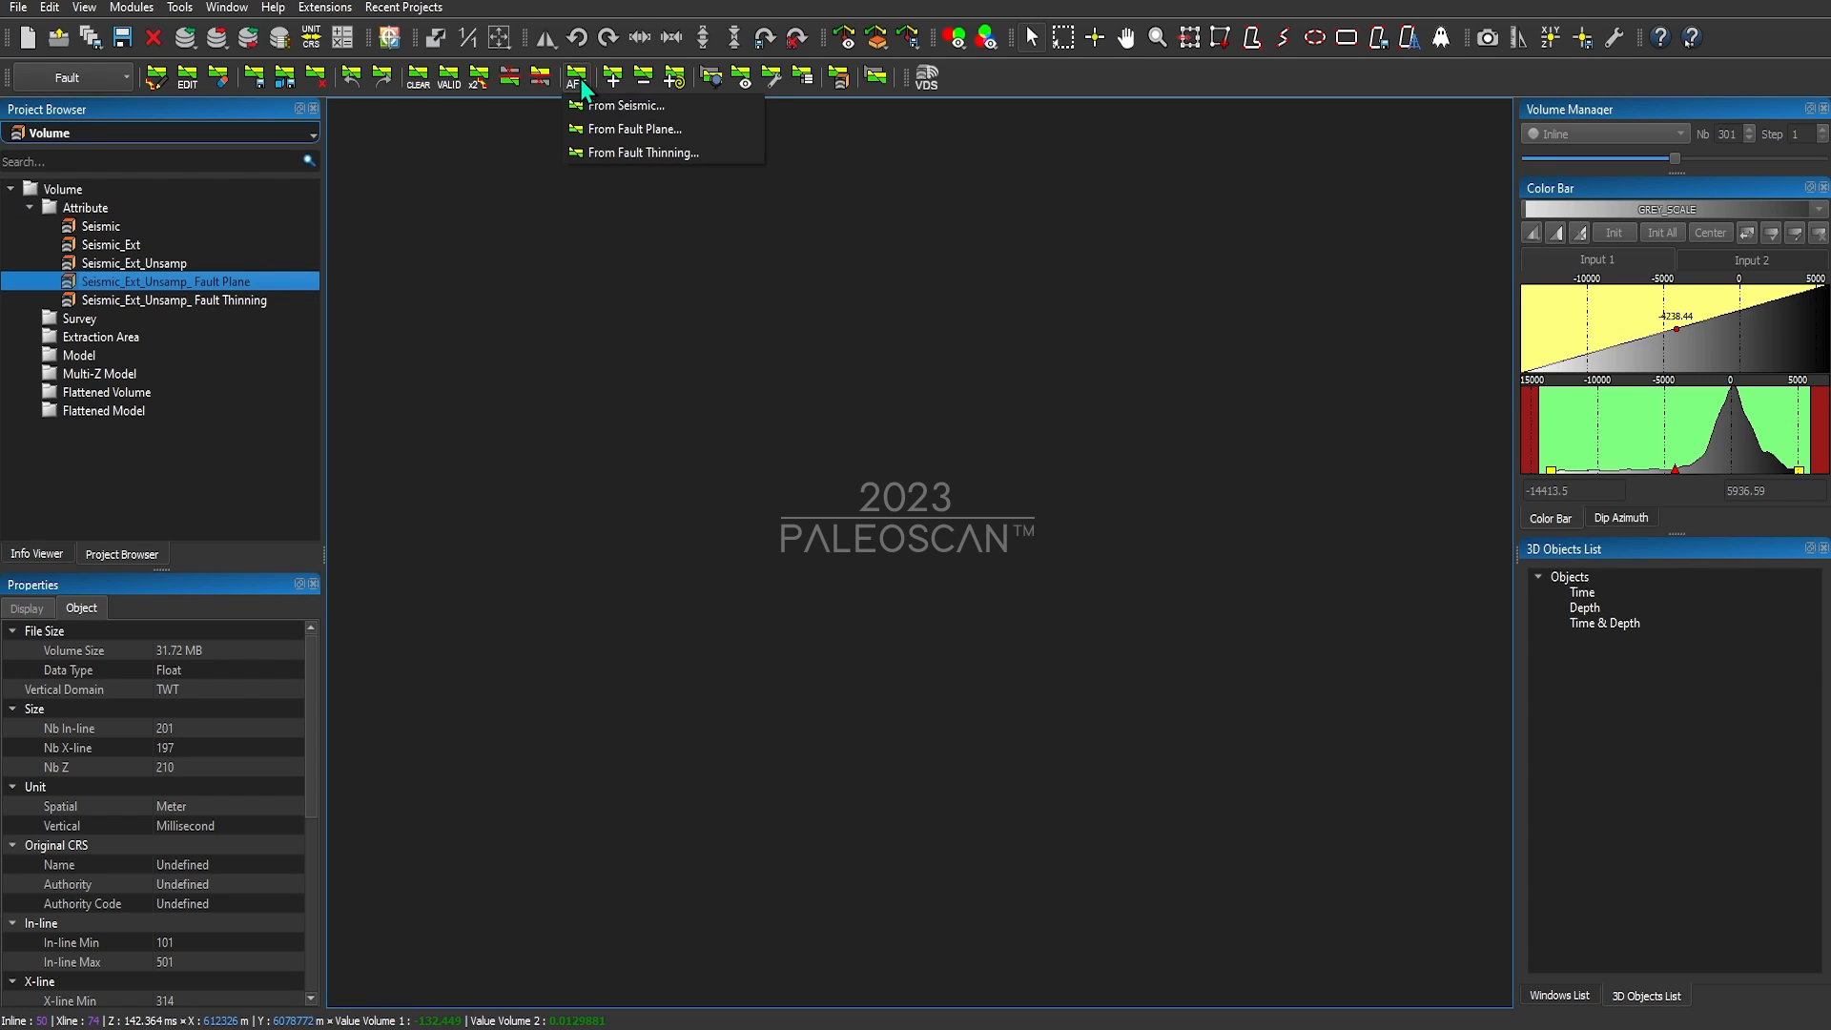
pyautogui.click(609, 135)
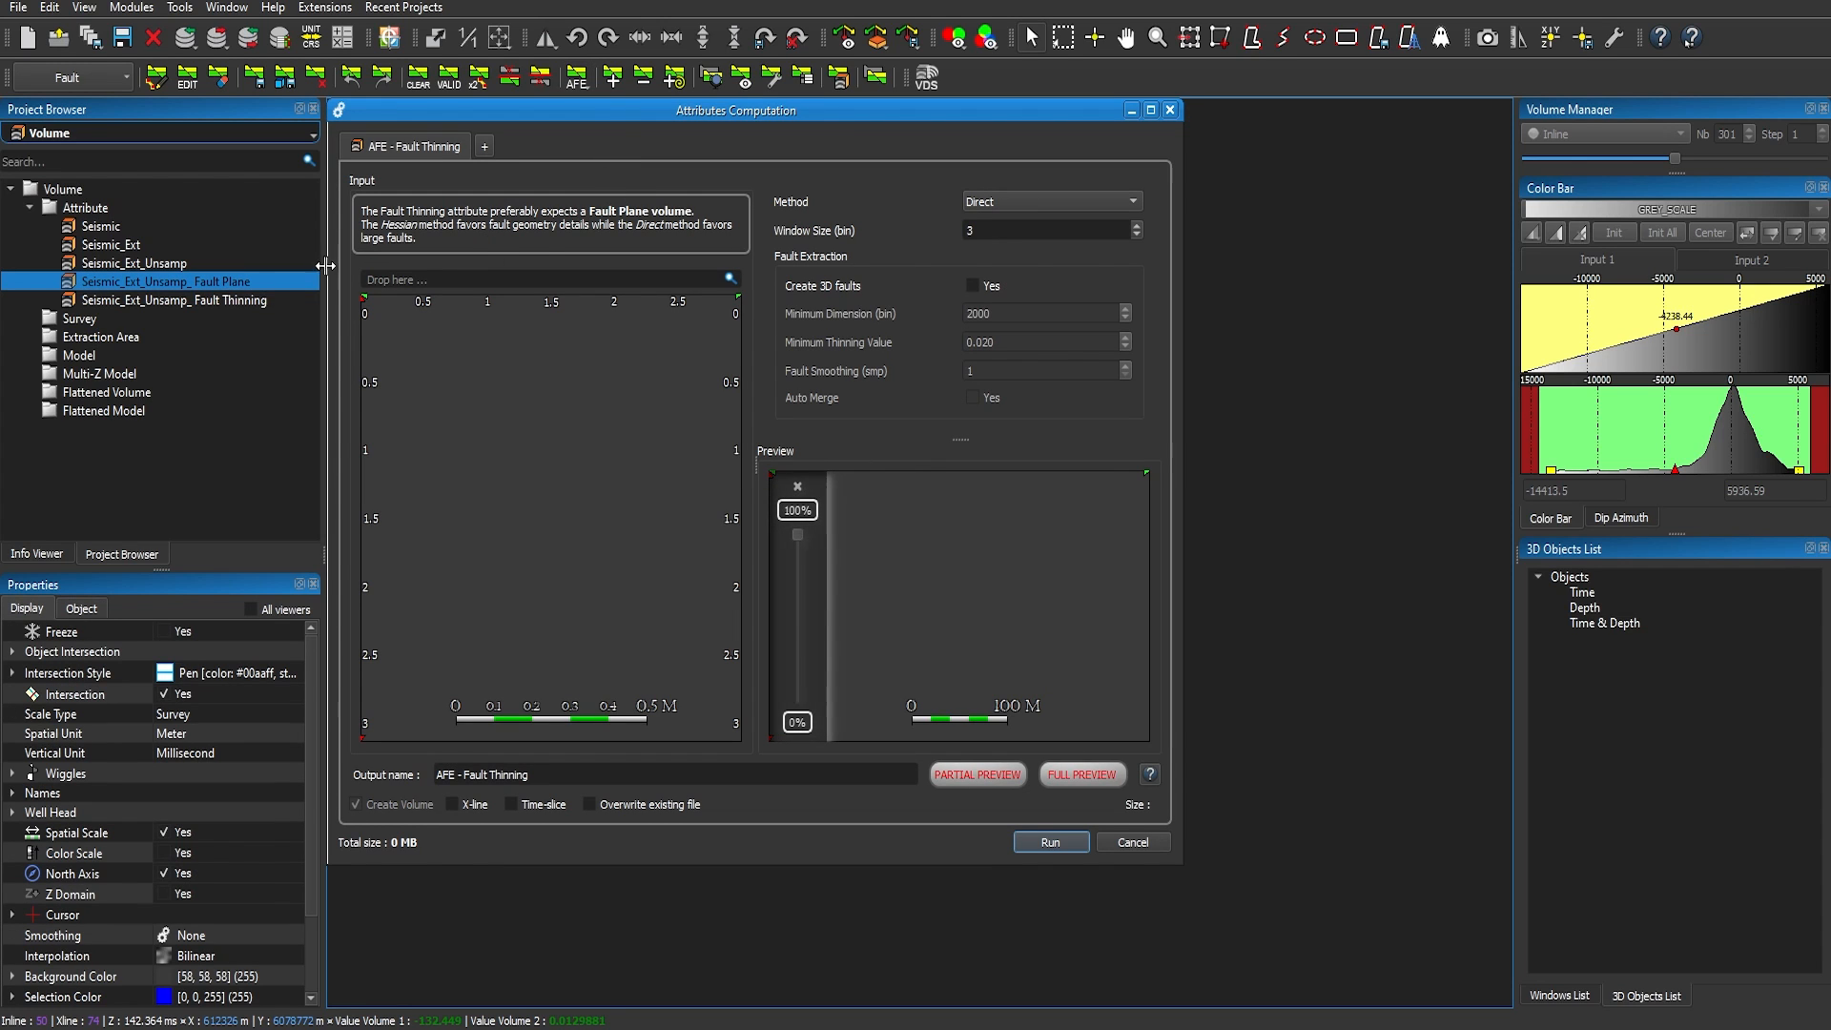
# Load the Seismic_Ext_Unsamp_ Fault Plane volume as input and add a second AFE - Fault Thinning computation on the same volume.
pyautogui.moveTo(215, 284); pyautogui.dragTo(479, 278)
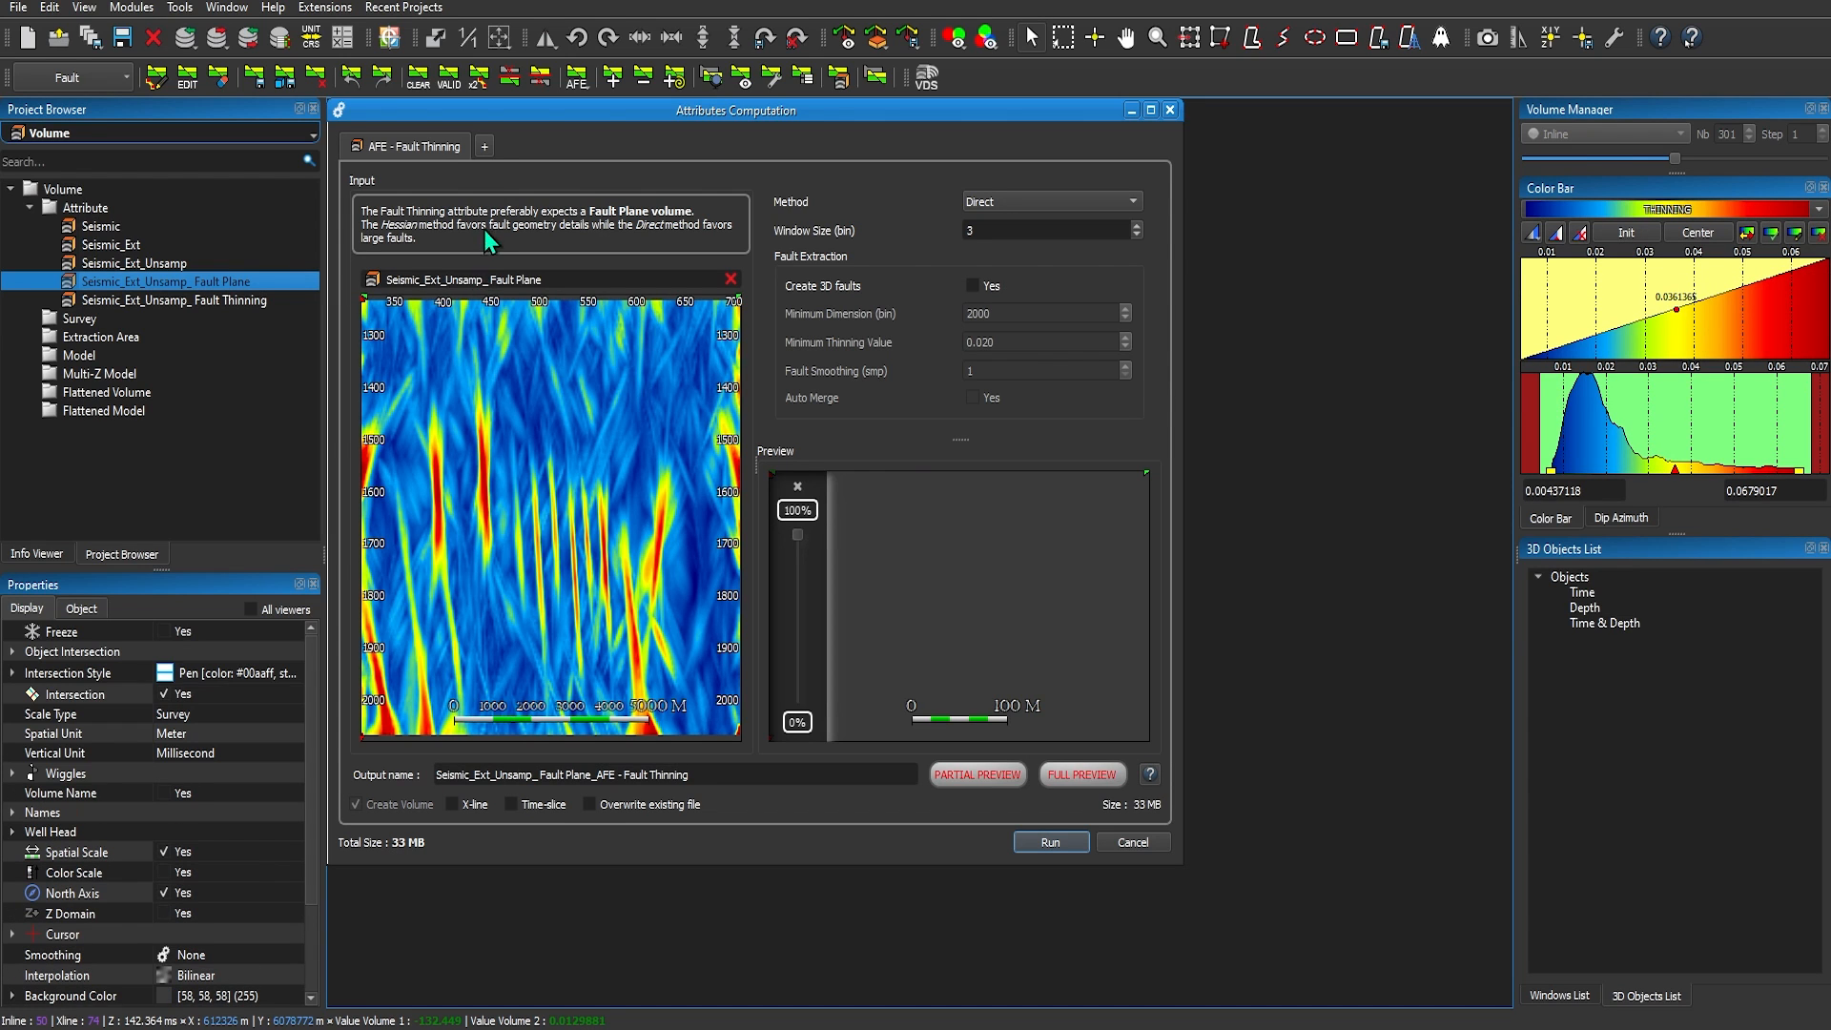
pyautogui.click(488, 150)
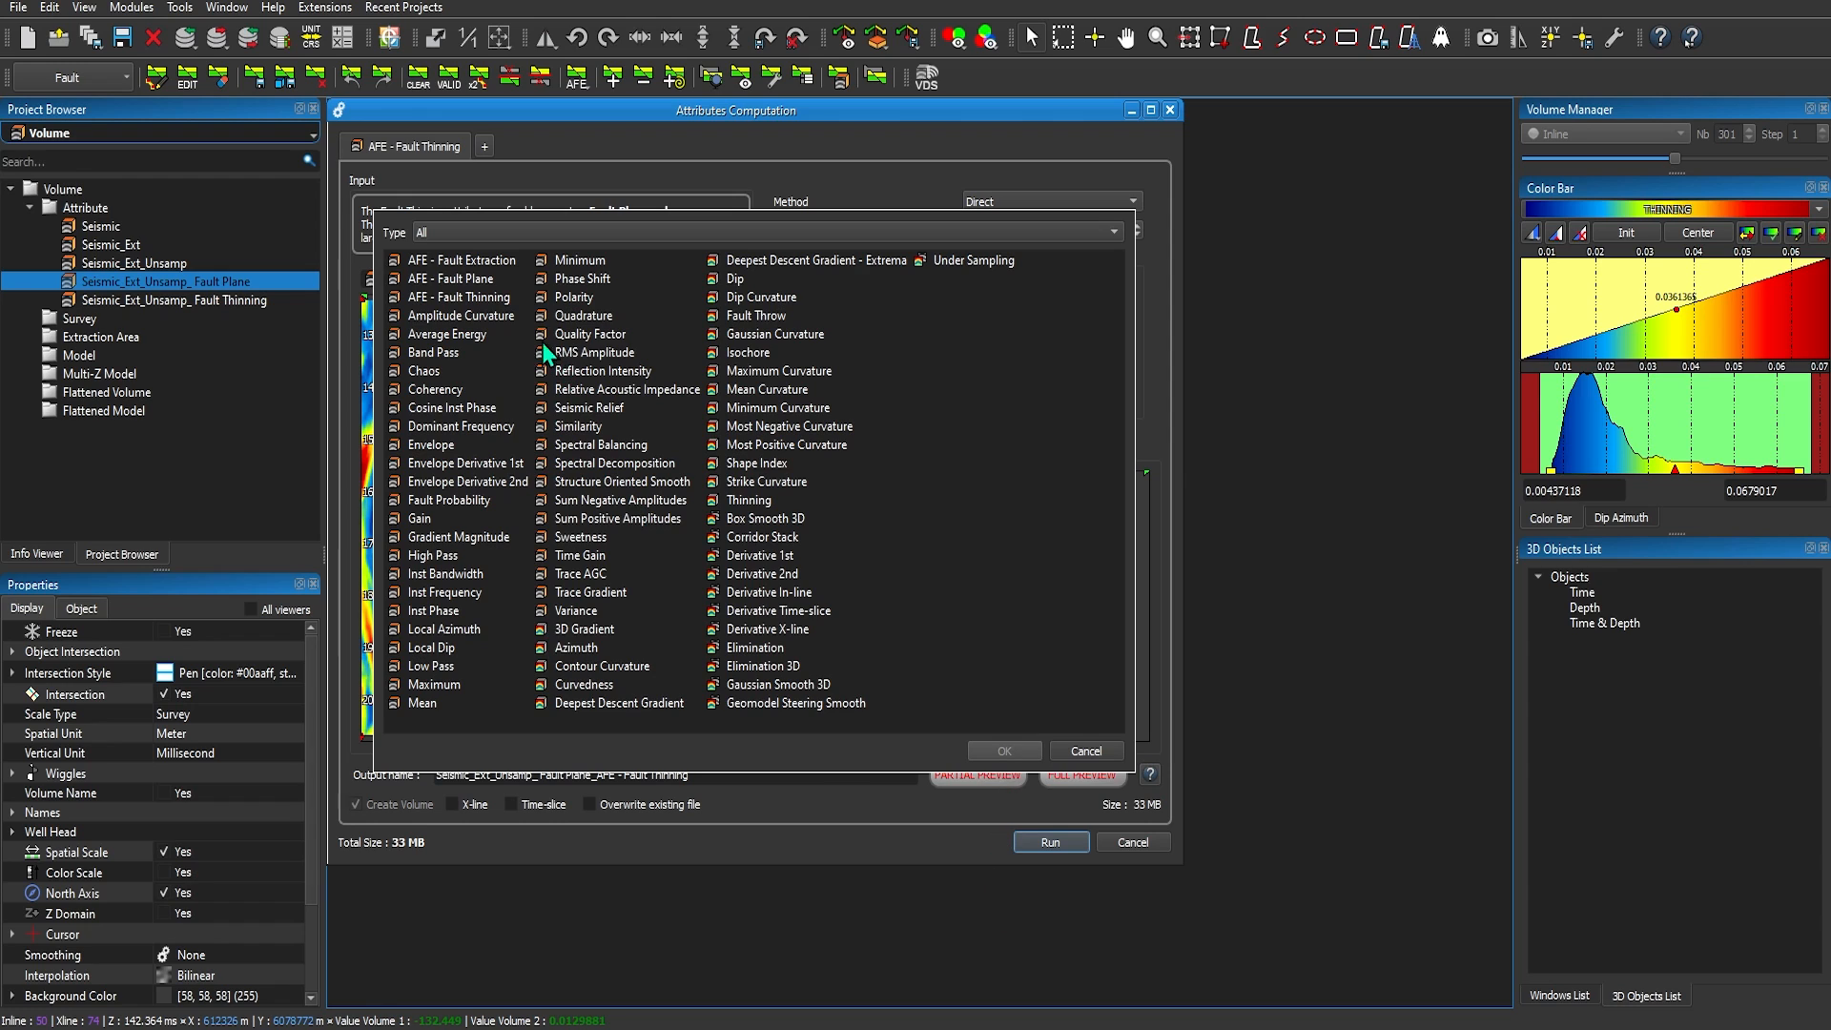
pyautogui.click(490, 297)
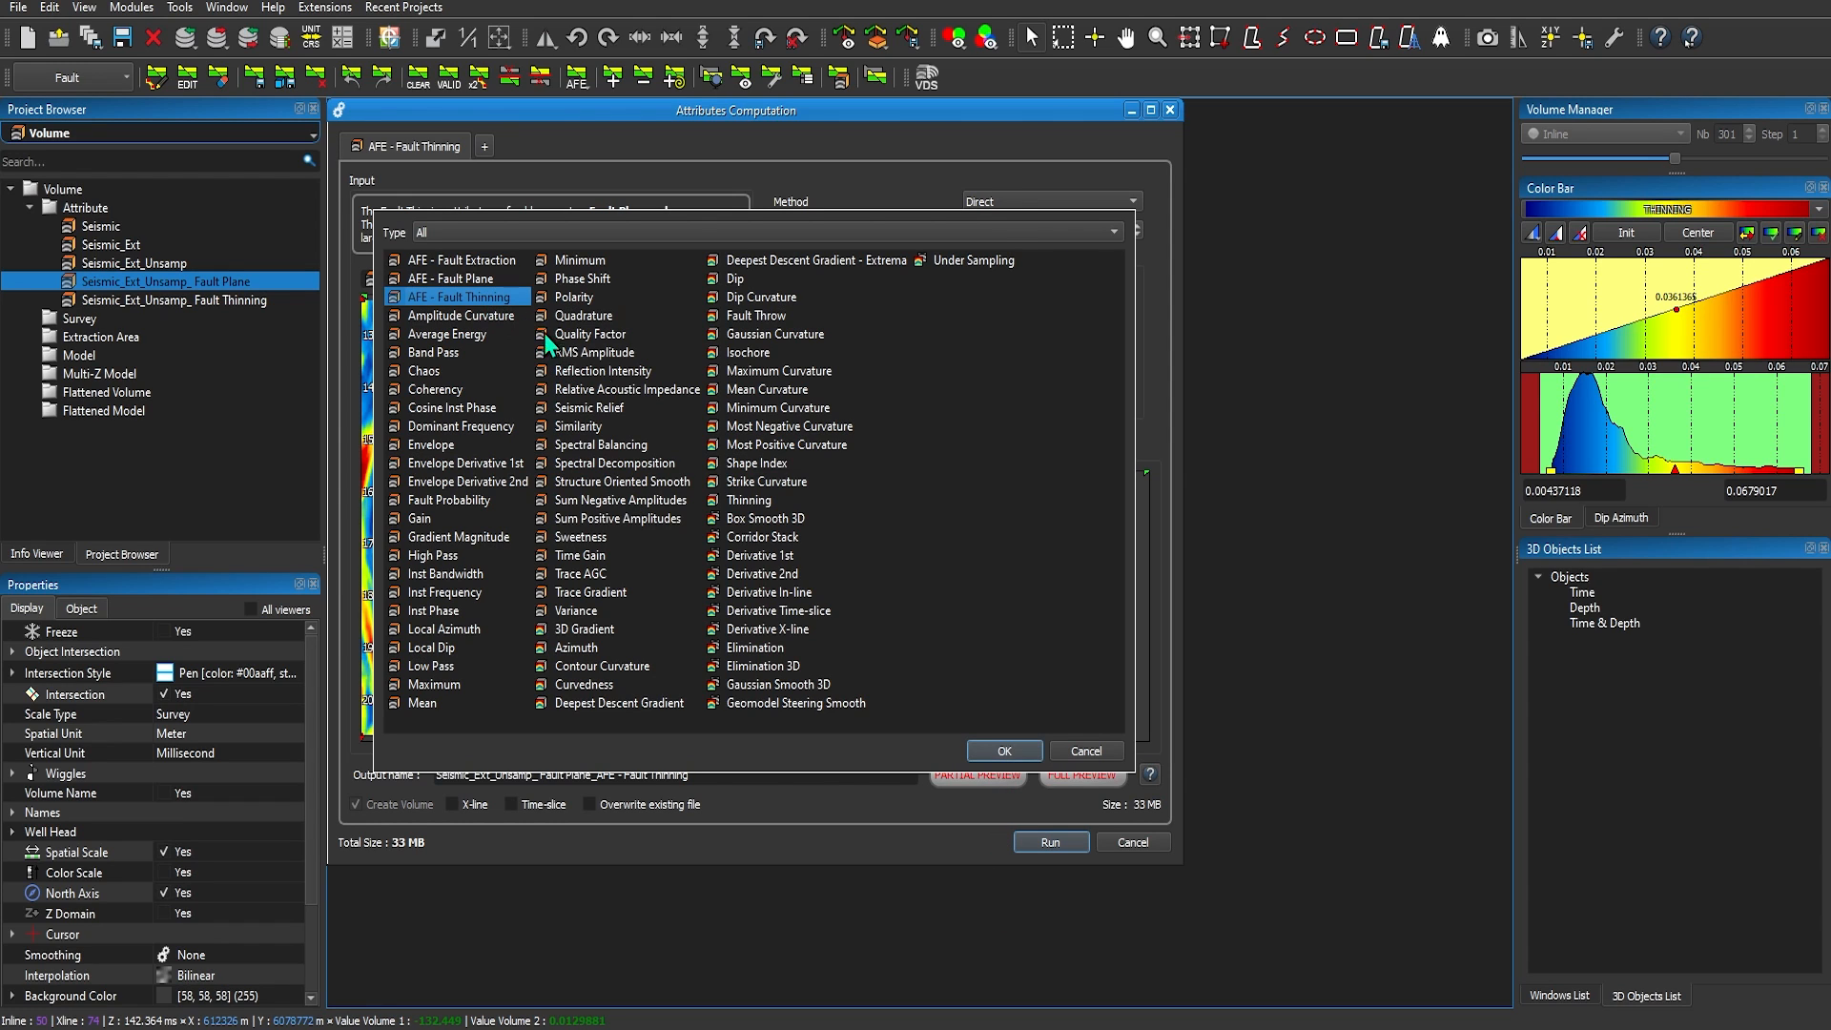
pyautogui.click(1005, 752)
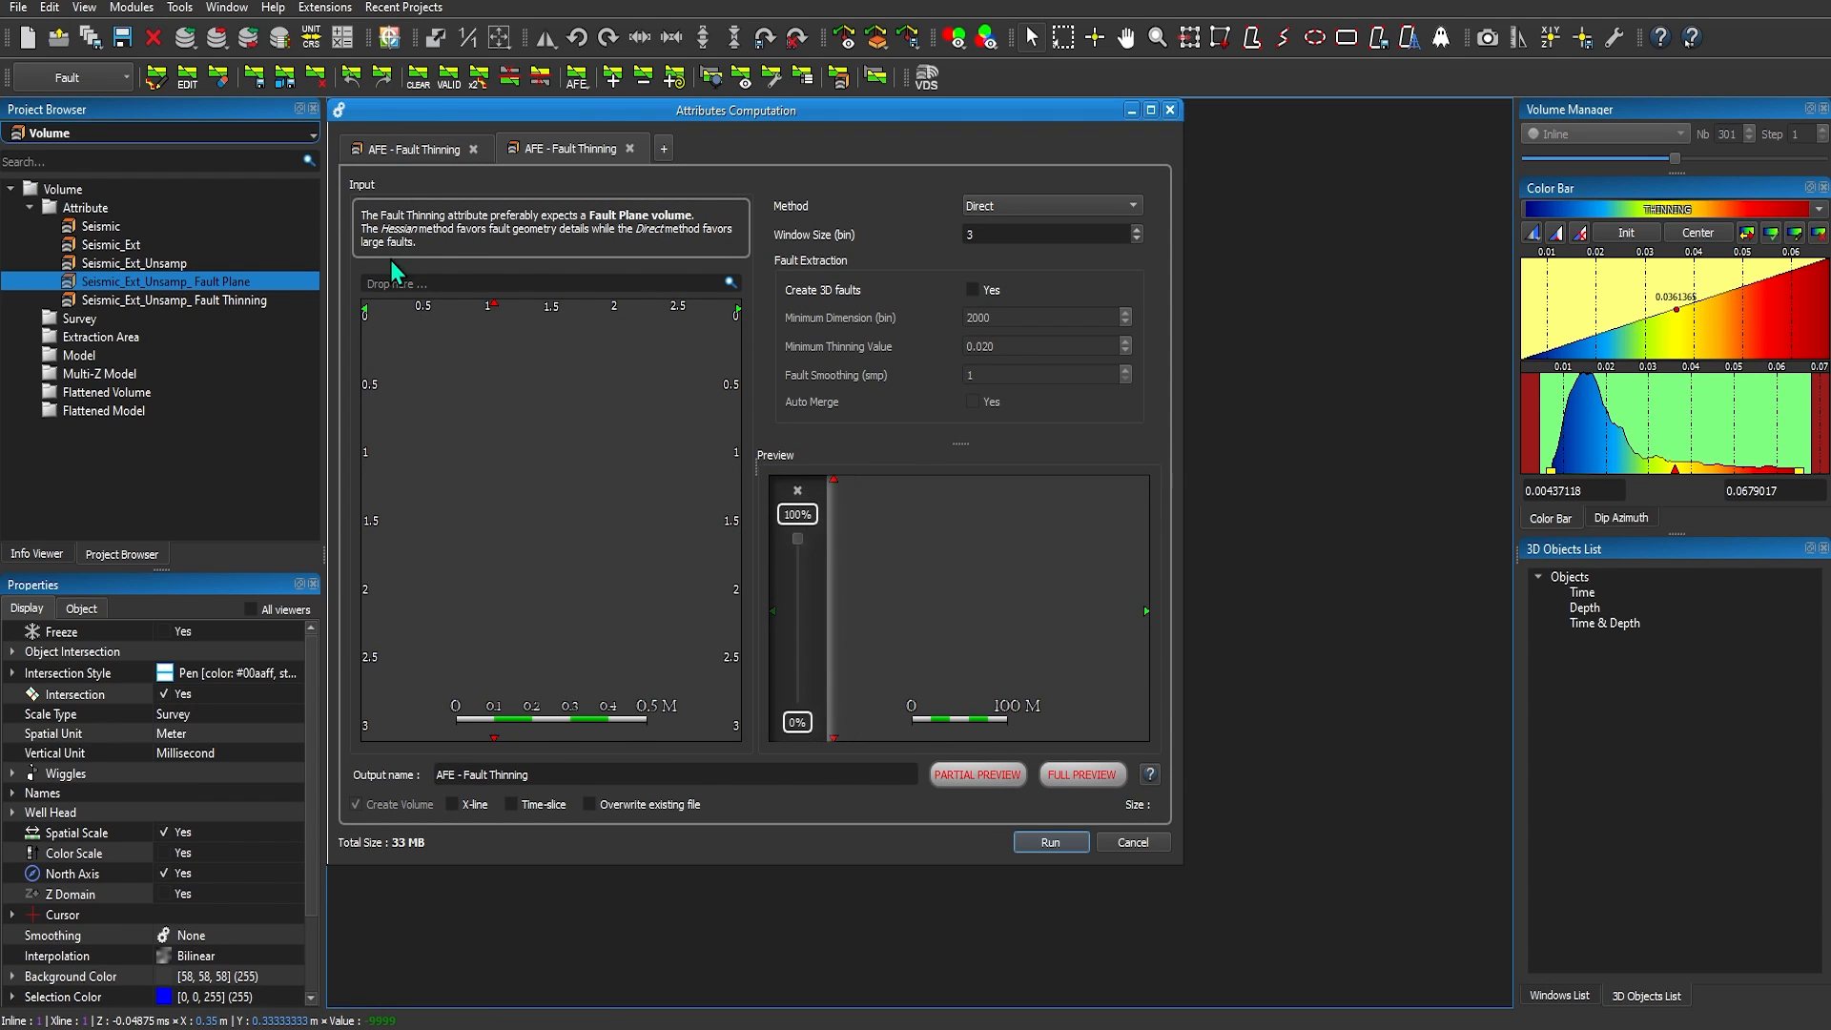
pyautogui.moveTo(260, 280); pyautogui.dragTo(414, 278)
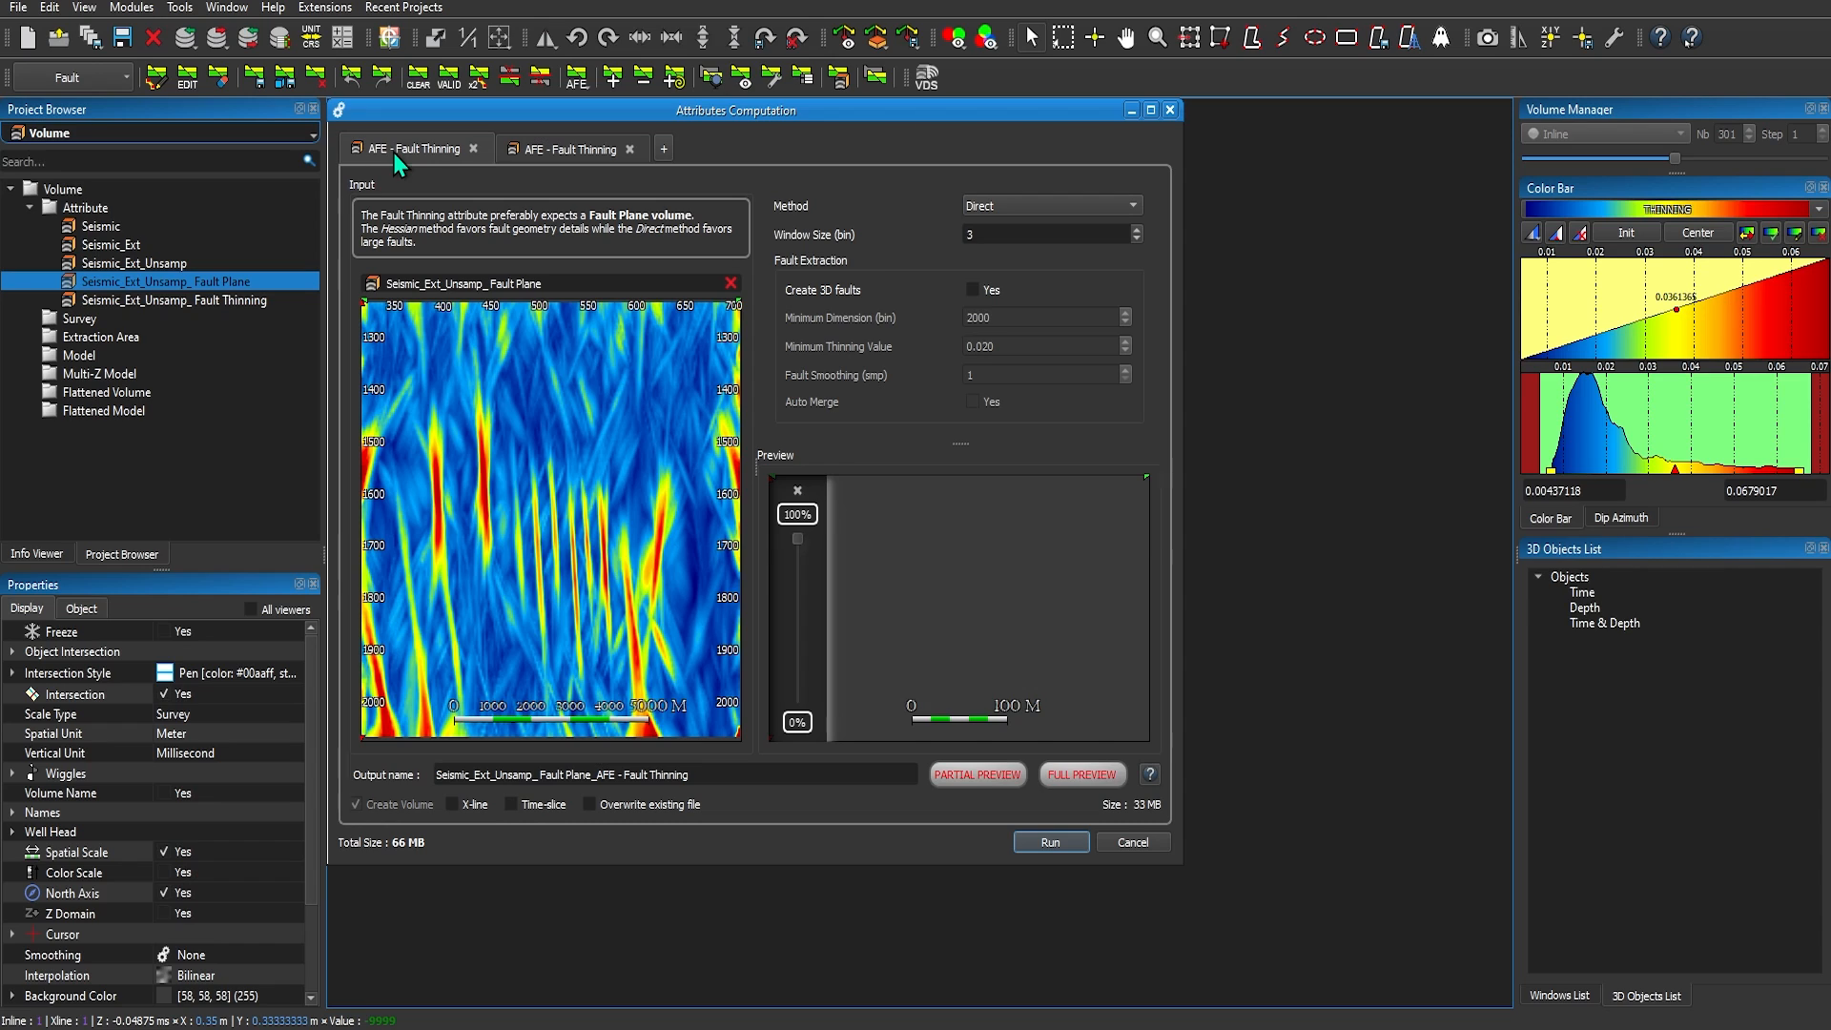
# Keep the Direct method for the first Fault Thinning computation and set the second one to Hessian.
pyautogui.click(1017, 204)
pyautogui.click(1017, 206)
pyautogui.click(565, 151)
pyautogui.click(1004, 204)
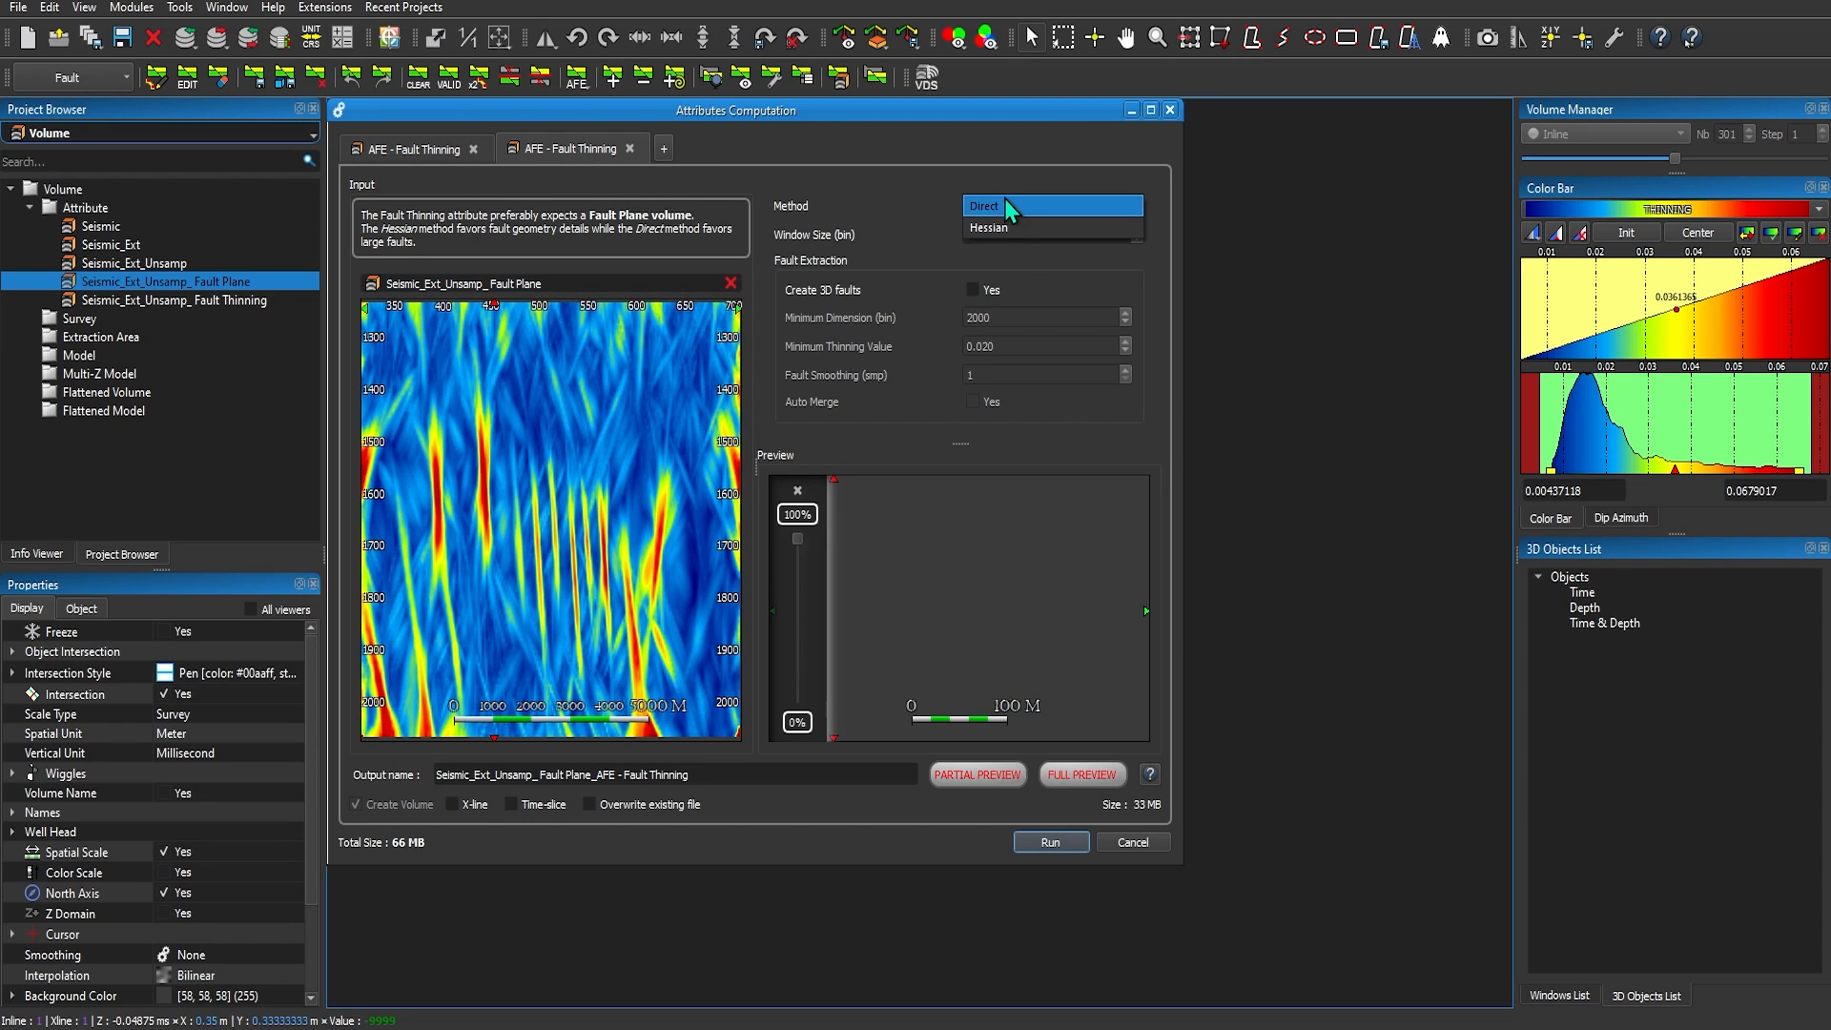
pyautogui.click(1005, 230)
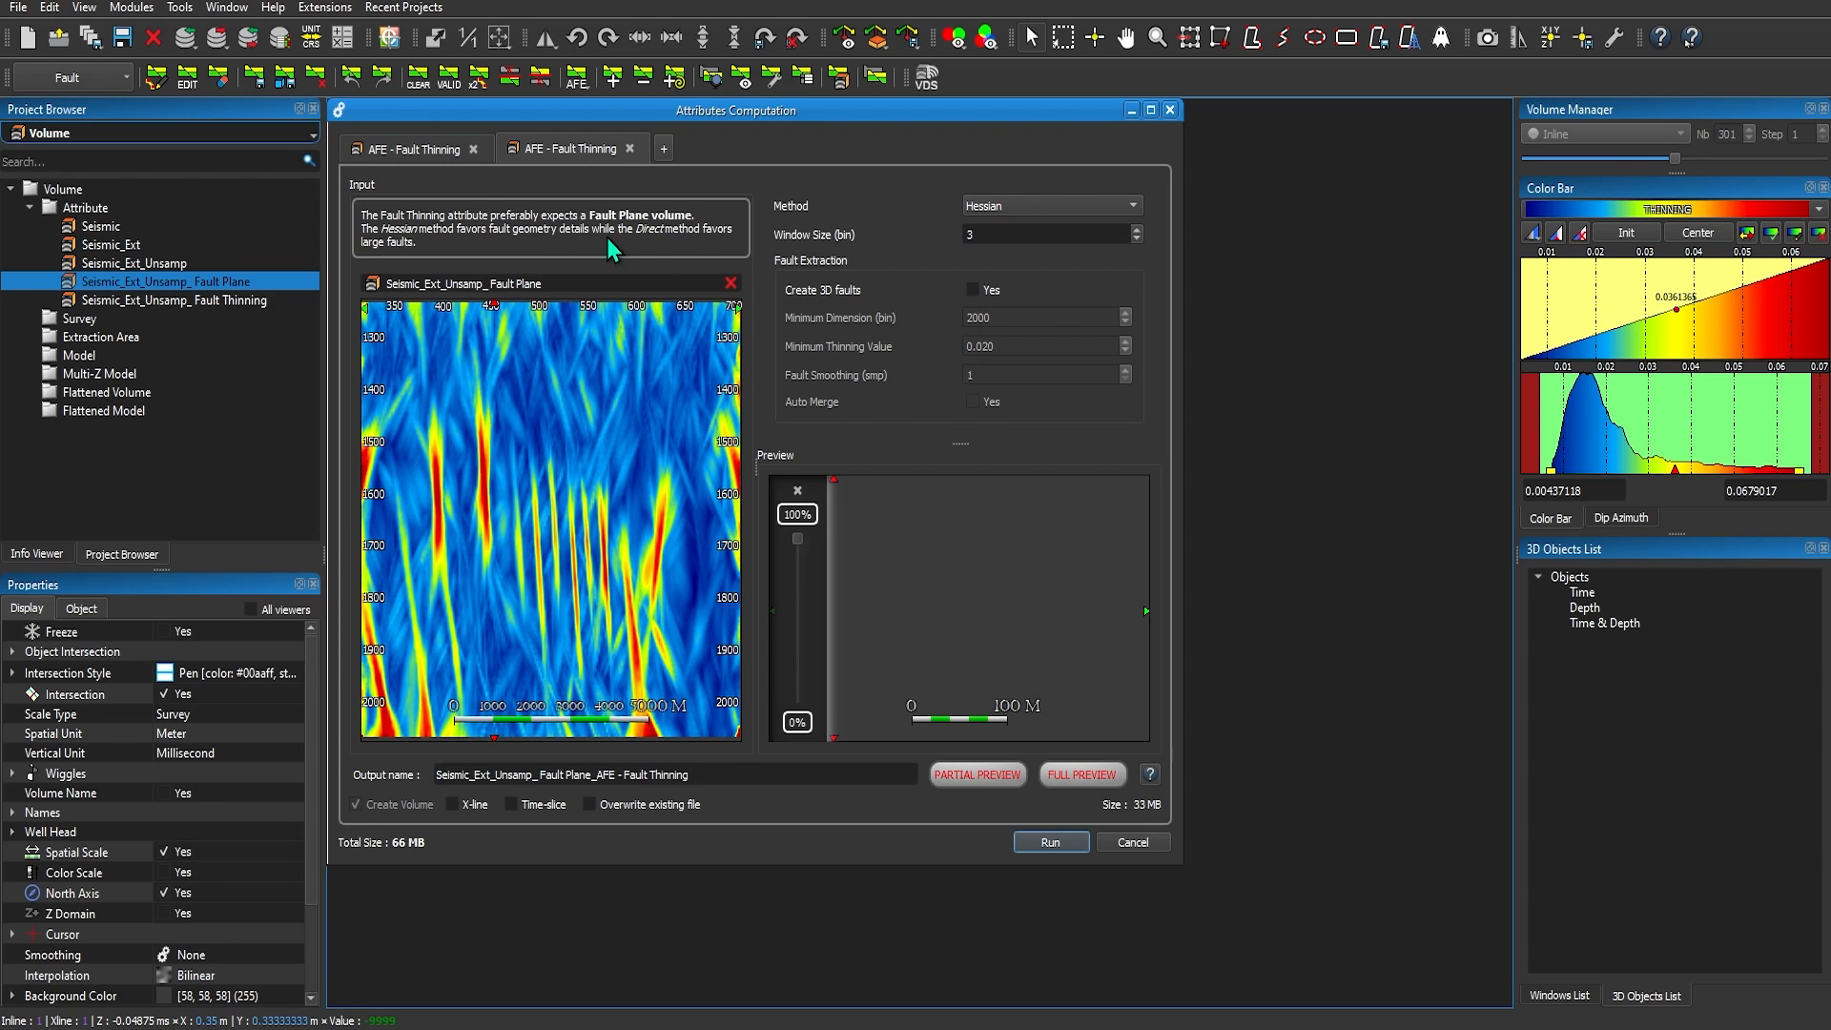
pyautogui.click(385, 152)
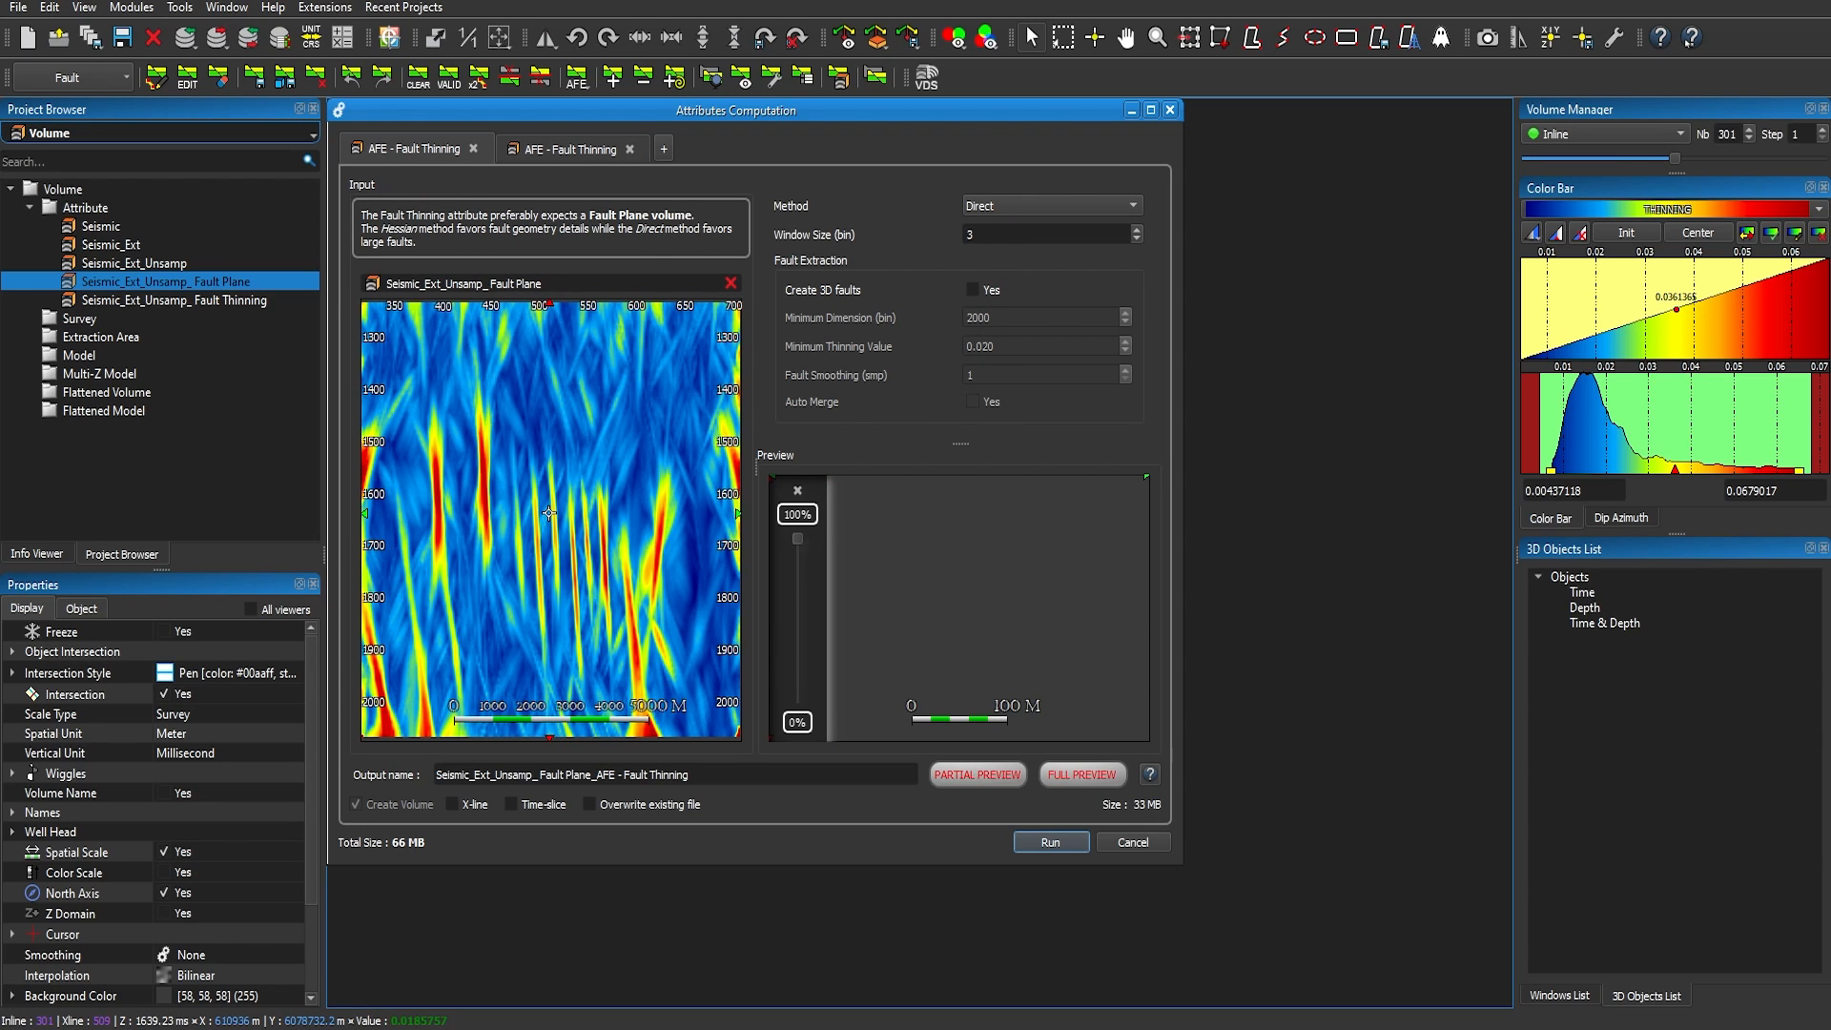
pyautogui.click(530, 149)
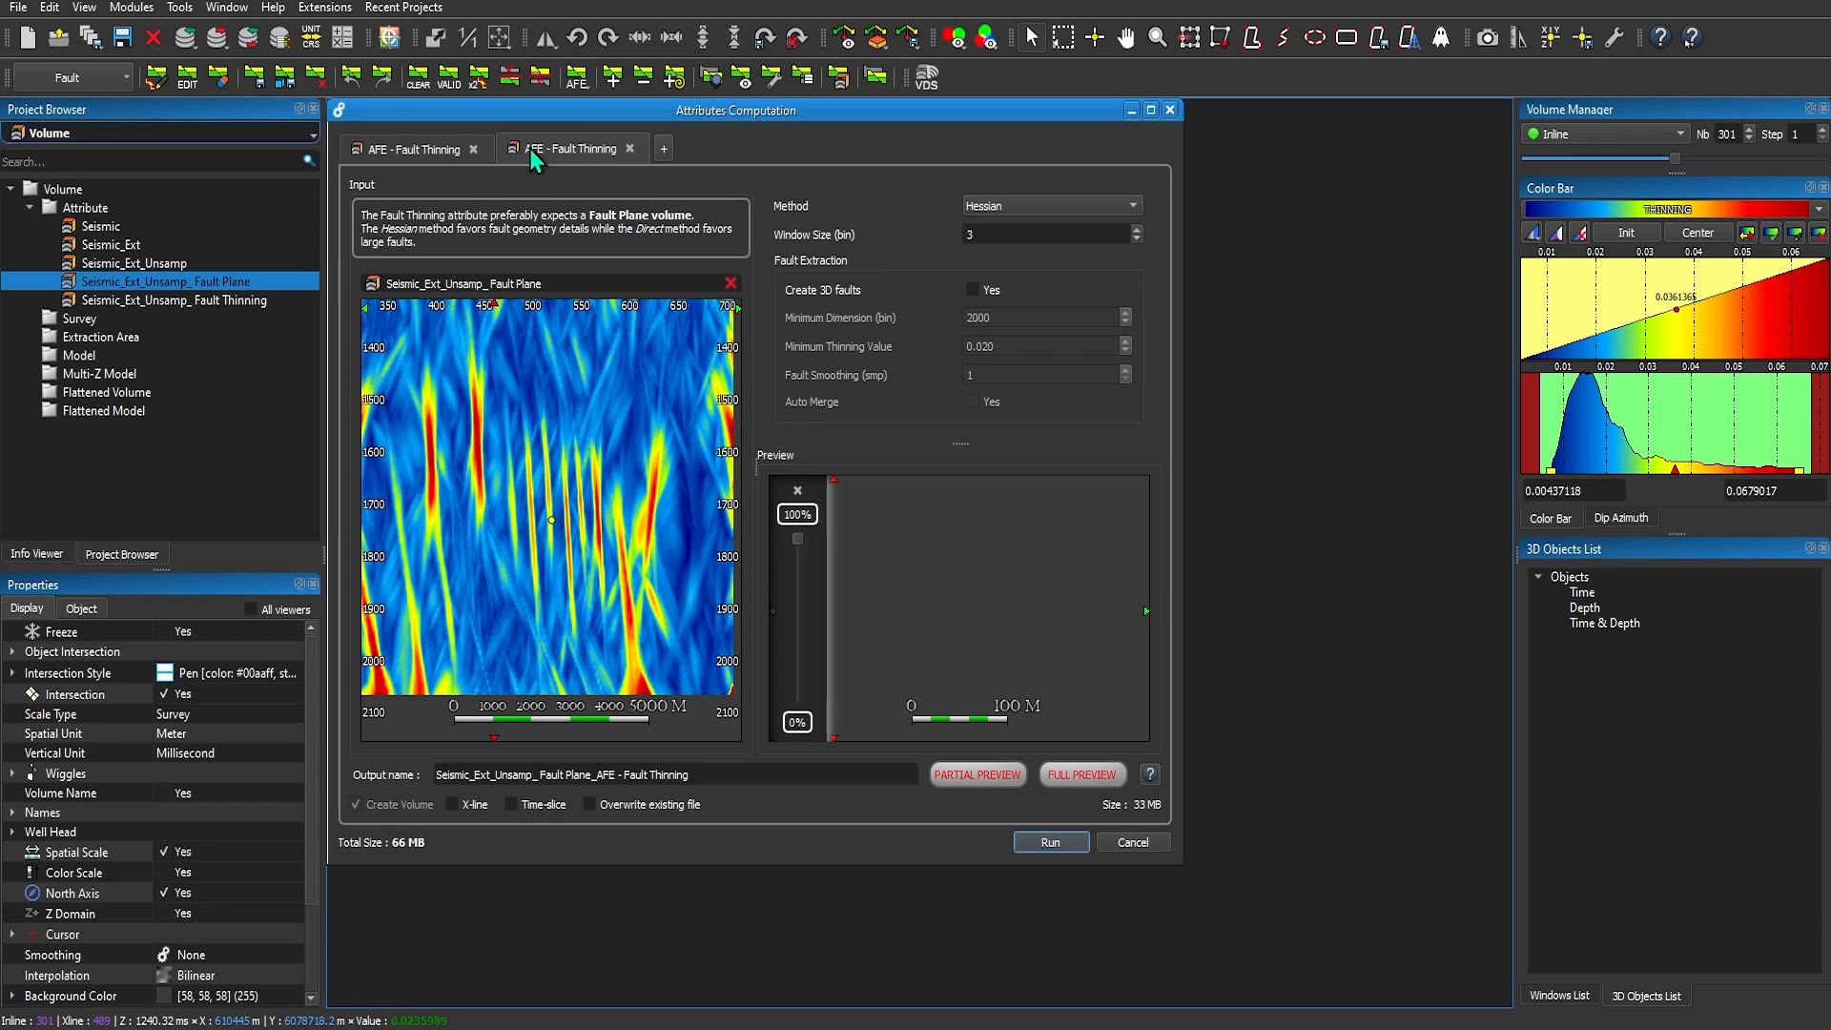
pyautogui.click(416, 156)
pyautogui.click(530, 150)
# Generate partial previews of the Direct and Hessian Fault Thinning computations.
pyautogui.click(393, 158)
pyautogui.click(993, 774)
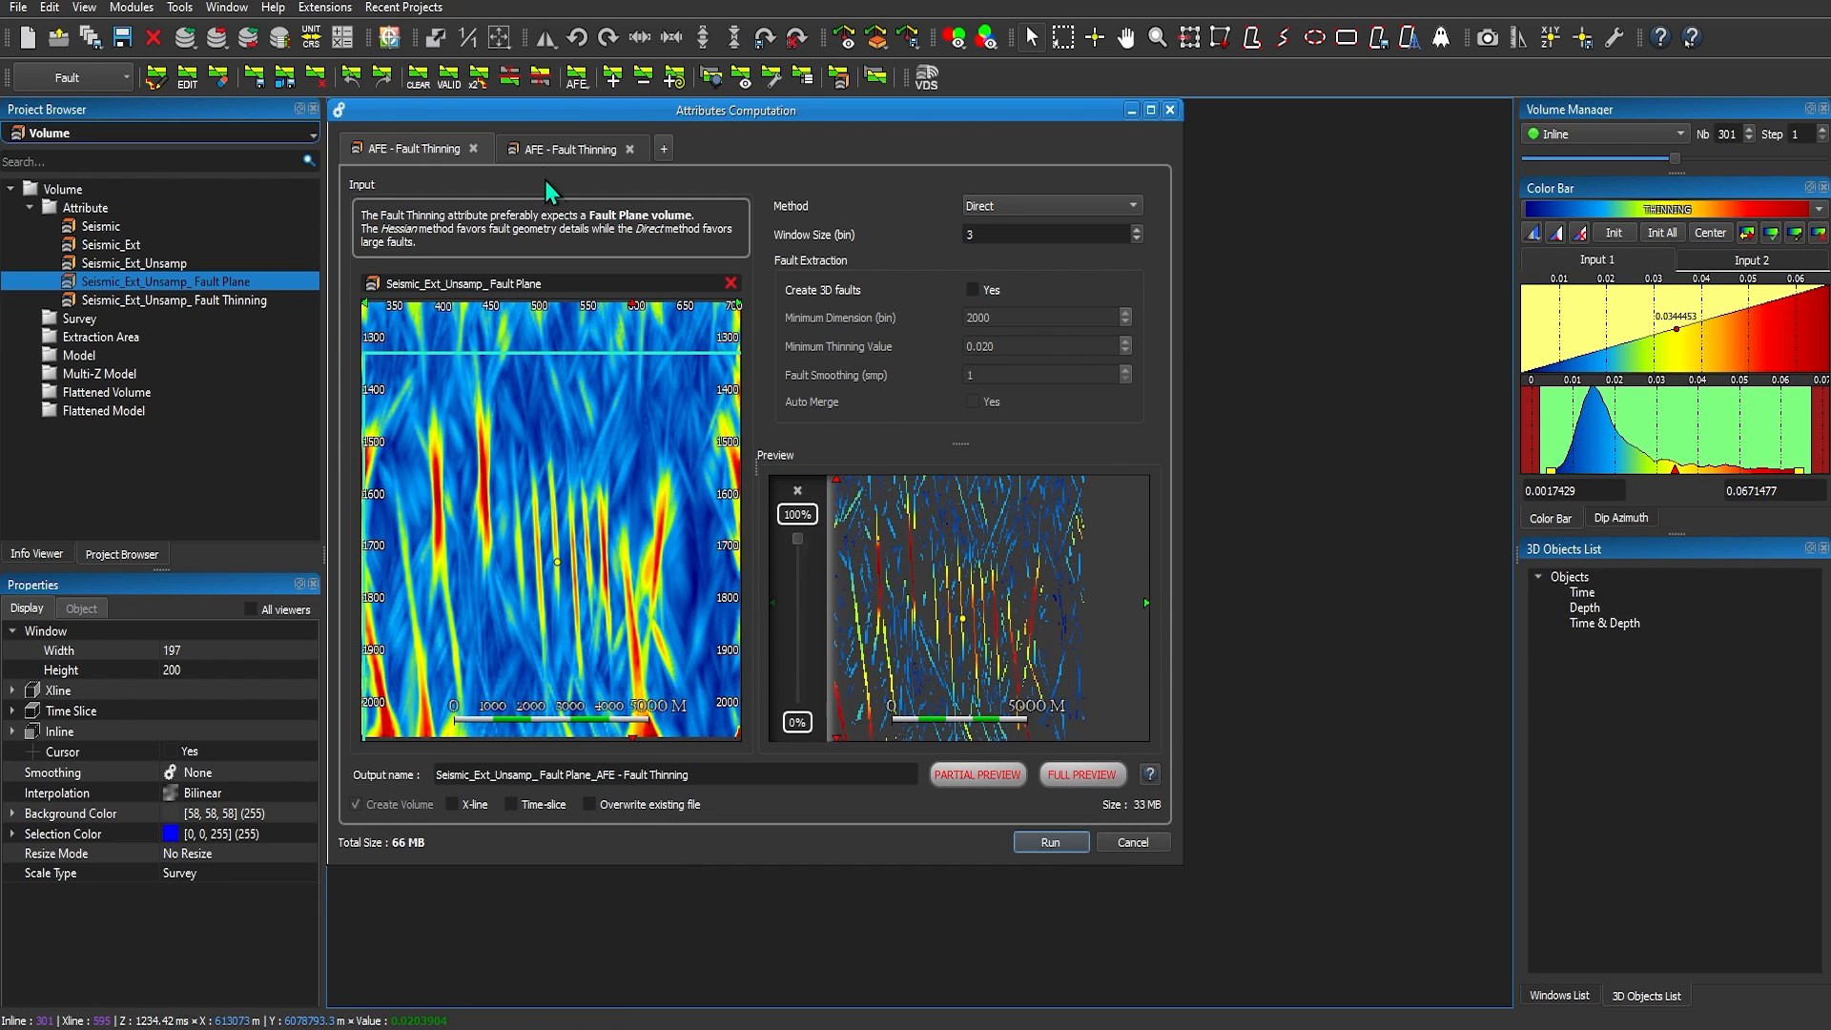
pyautogui.click(551, 153)
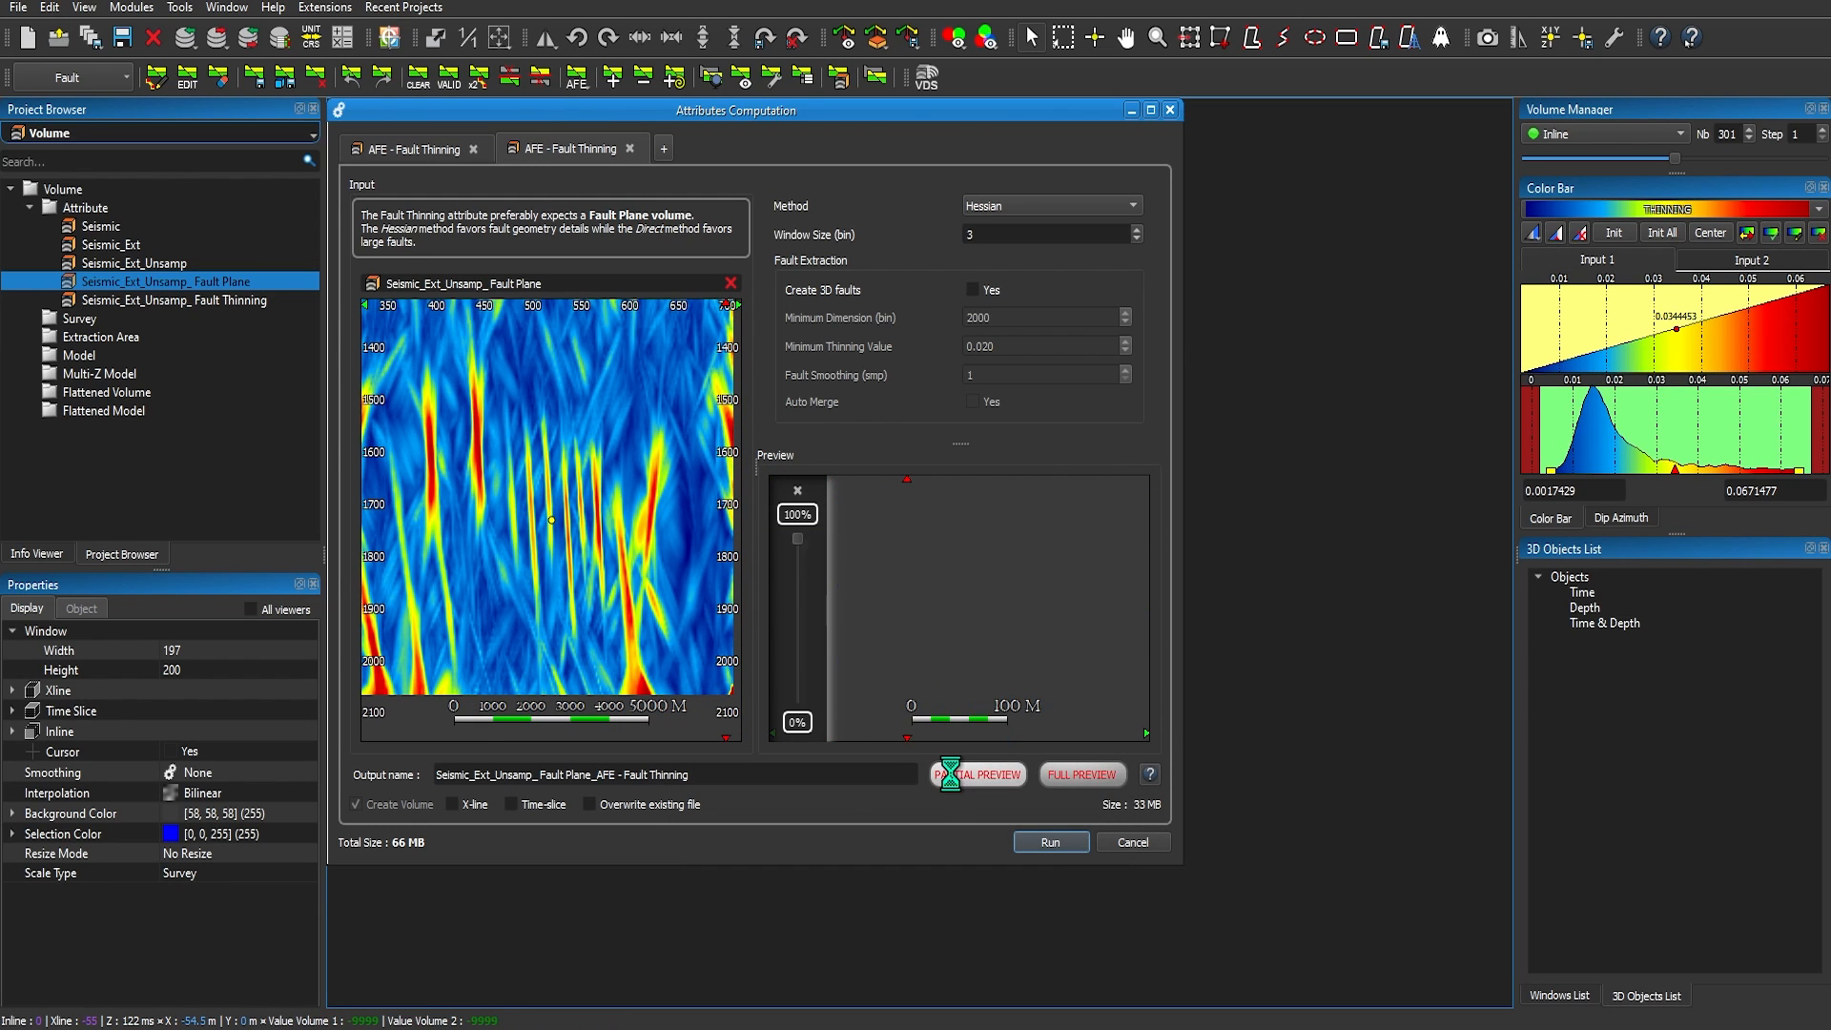
pyautogui.click(954, 775)
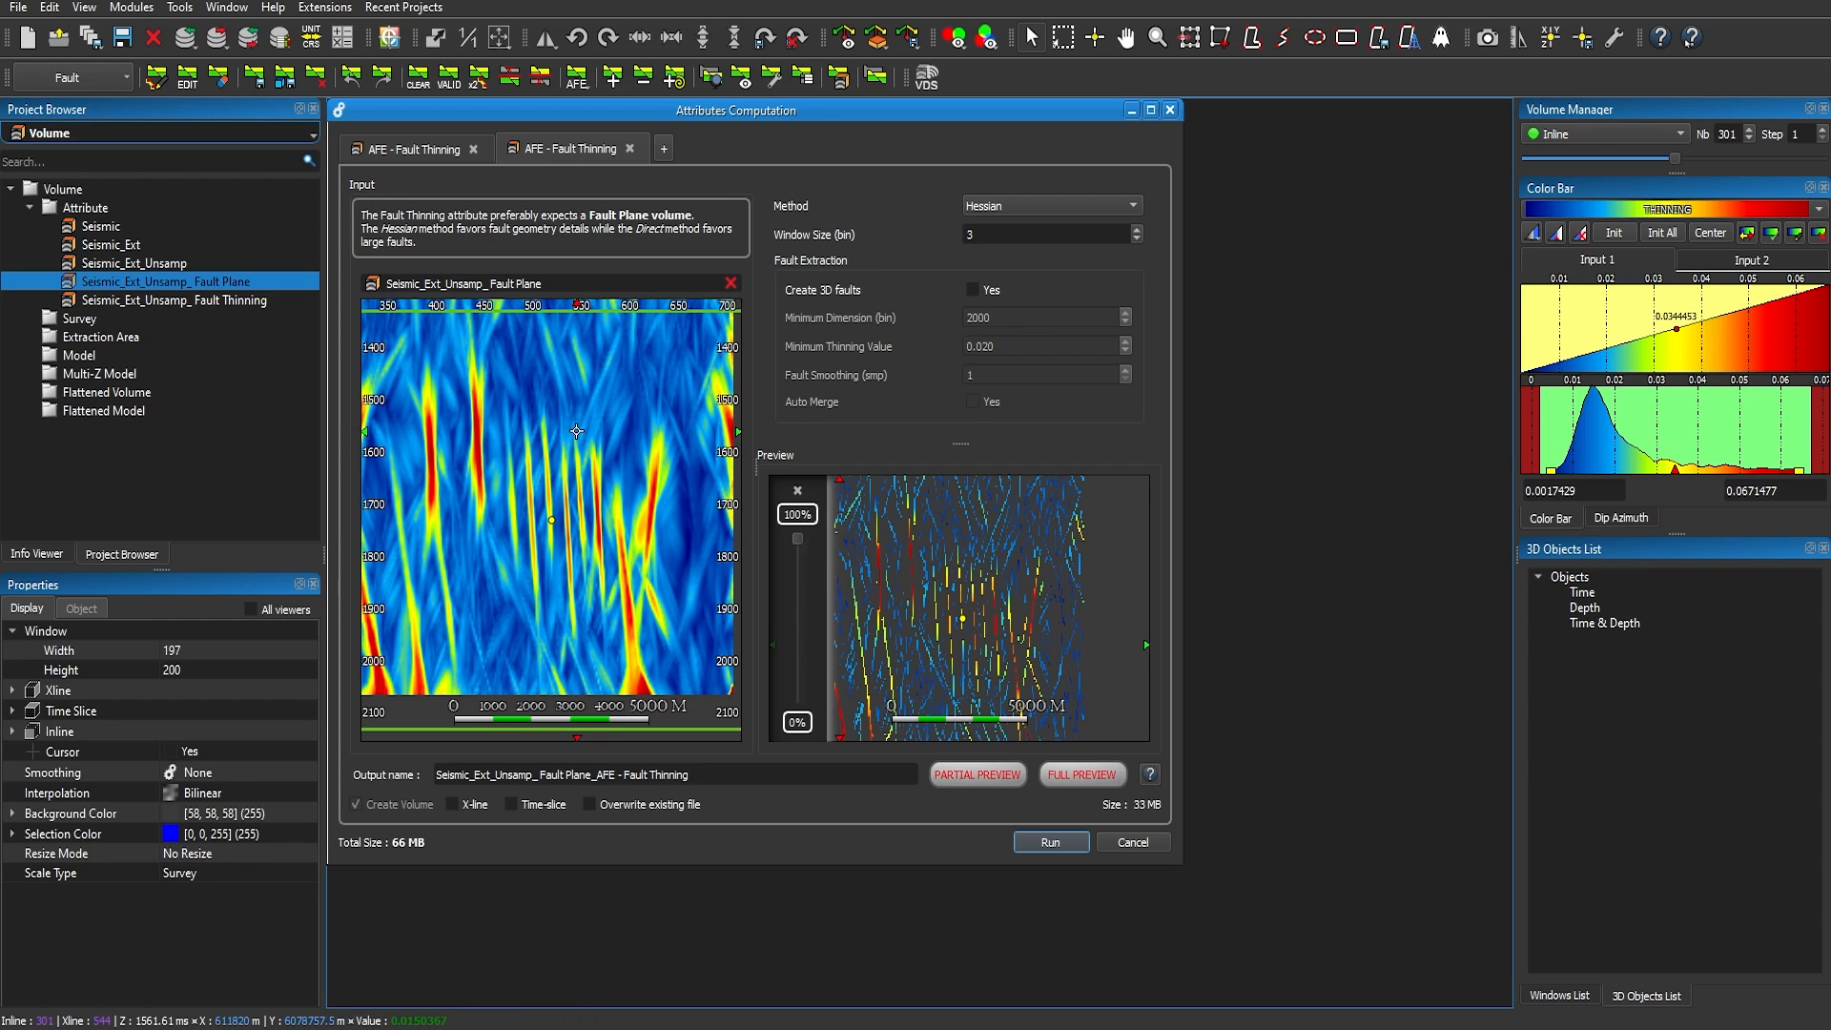
# Maximize the Attributes Computation window and compare the thinning previews of the Direct and Hessian methods.
pyautogui.click(429, 151)
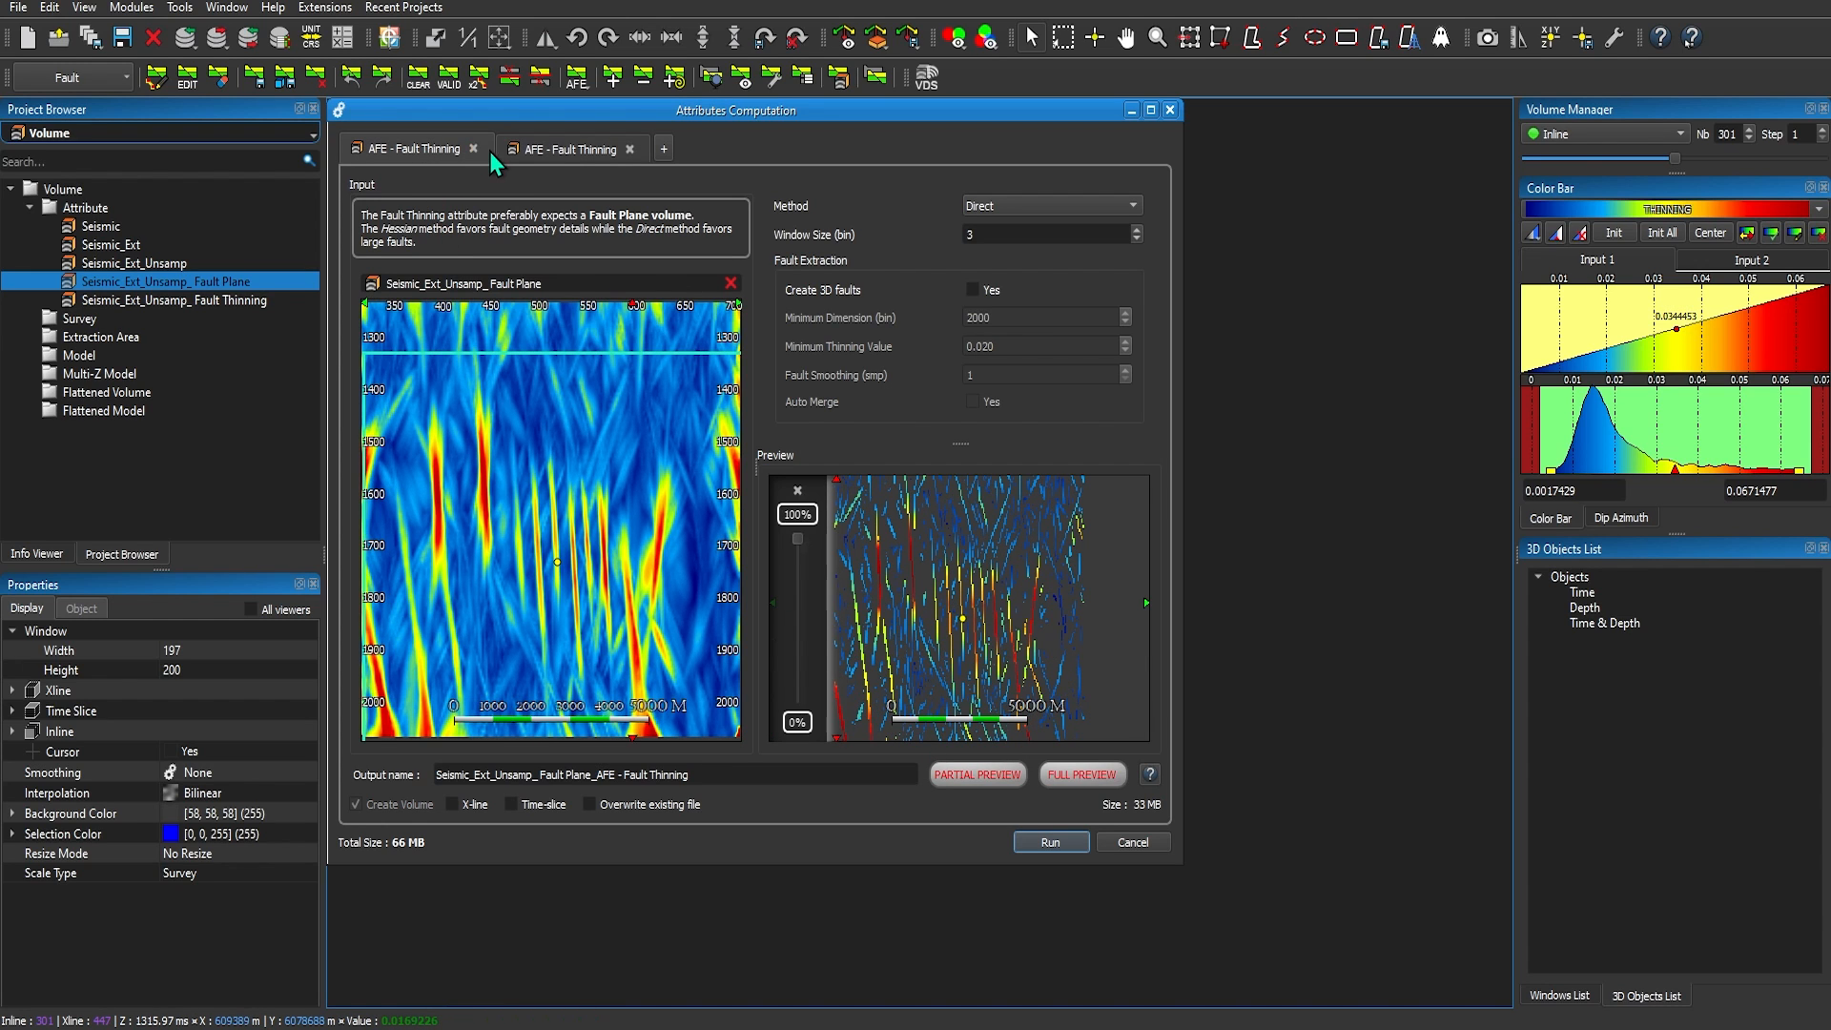
pyautogui.click(550, 153)
pyautogui.click(434, 151)
pyautogui.doubleClick(457, 113)
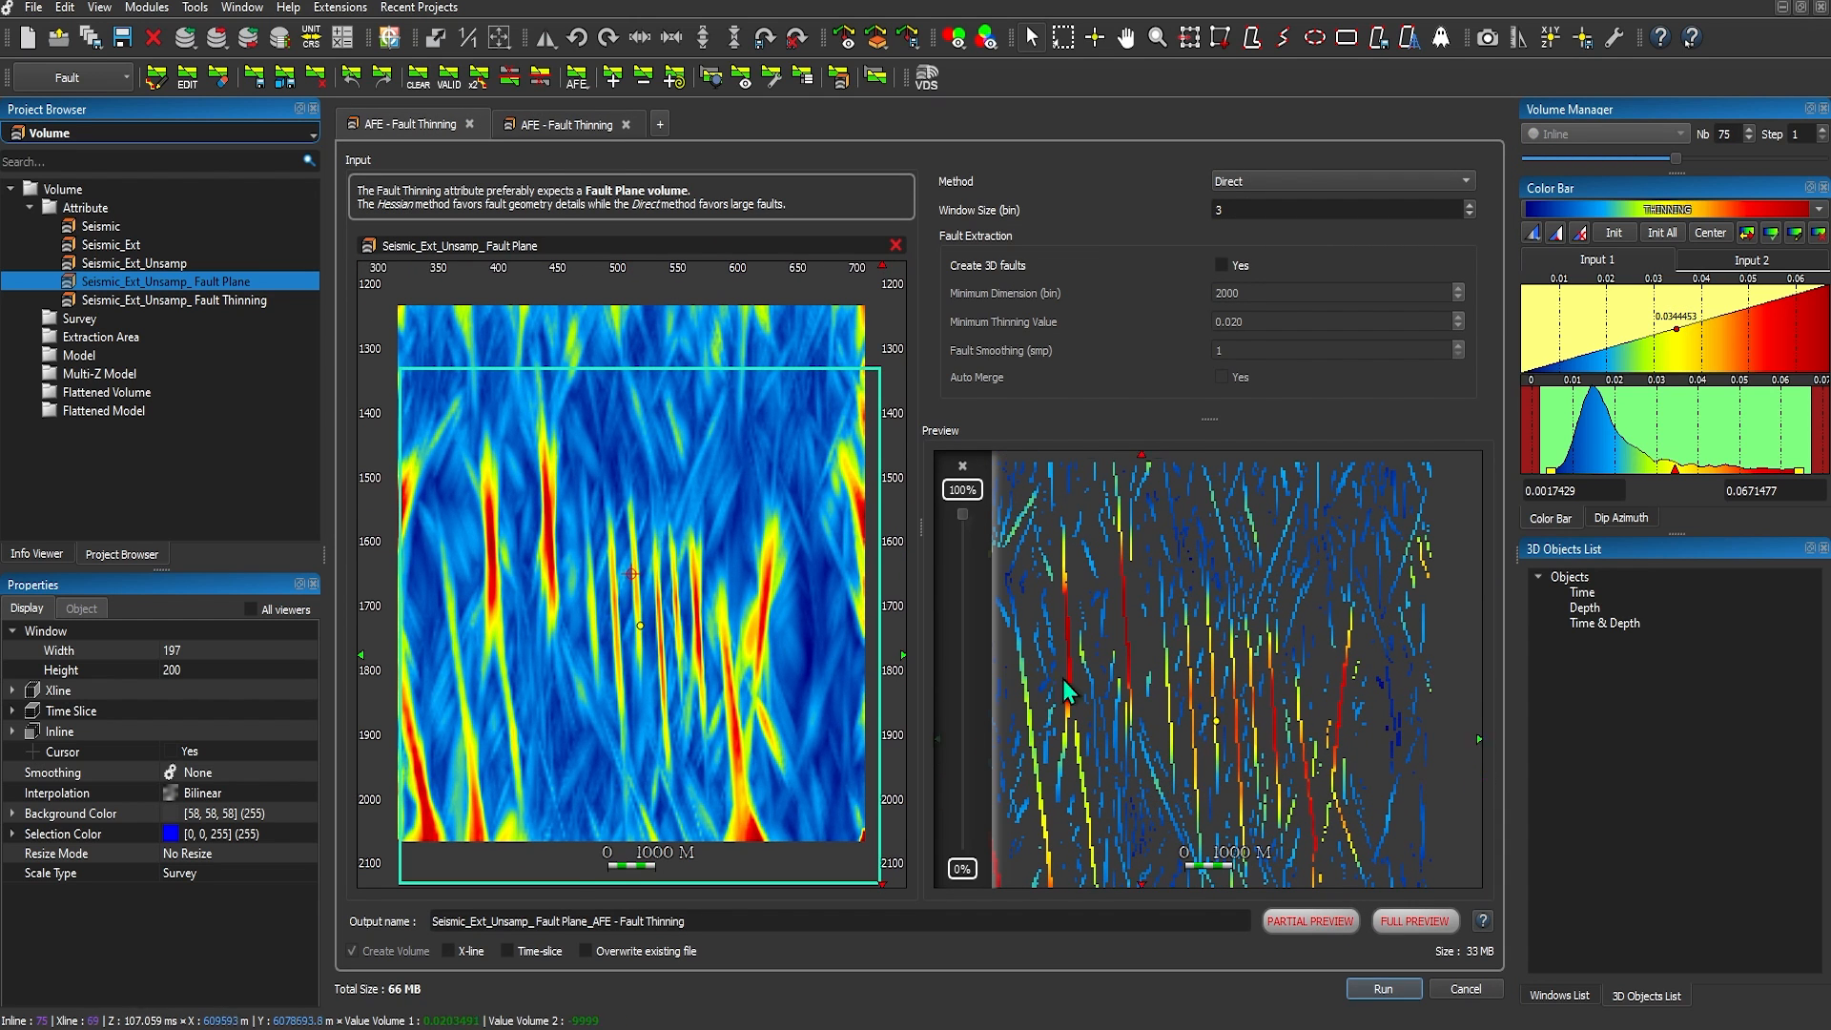
pyautogui.click(549, 122)
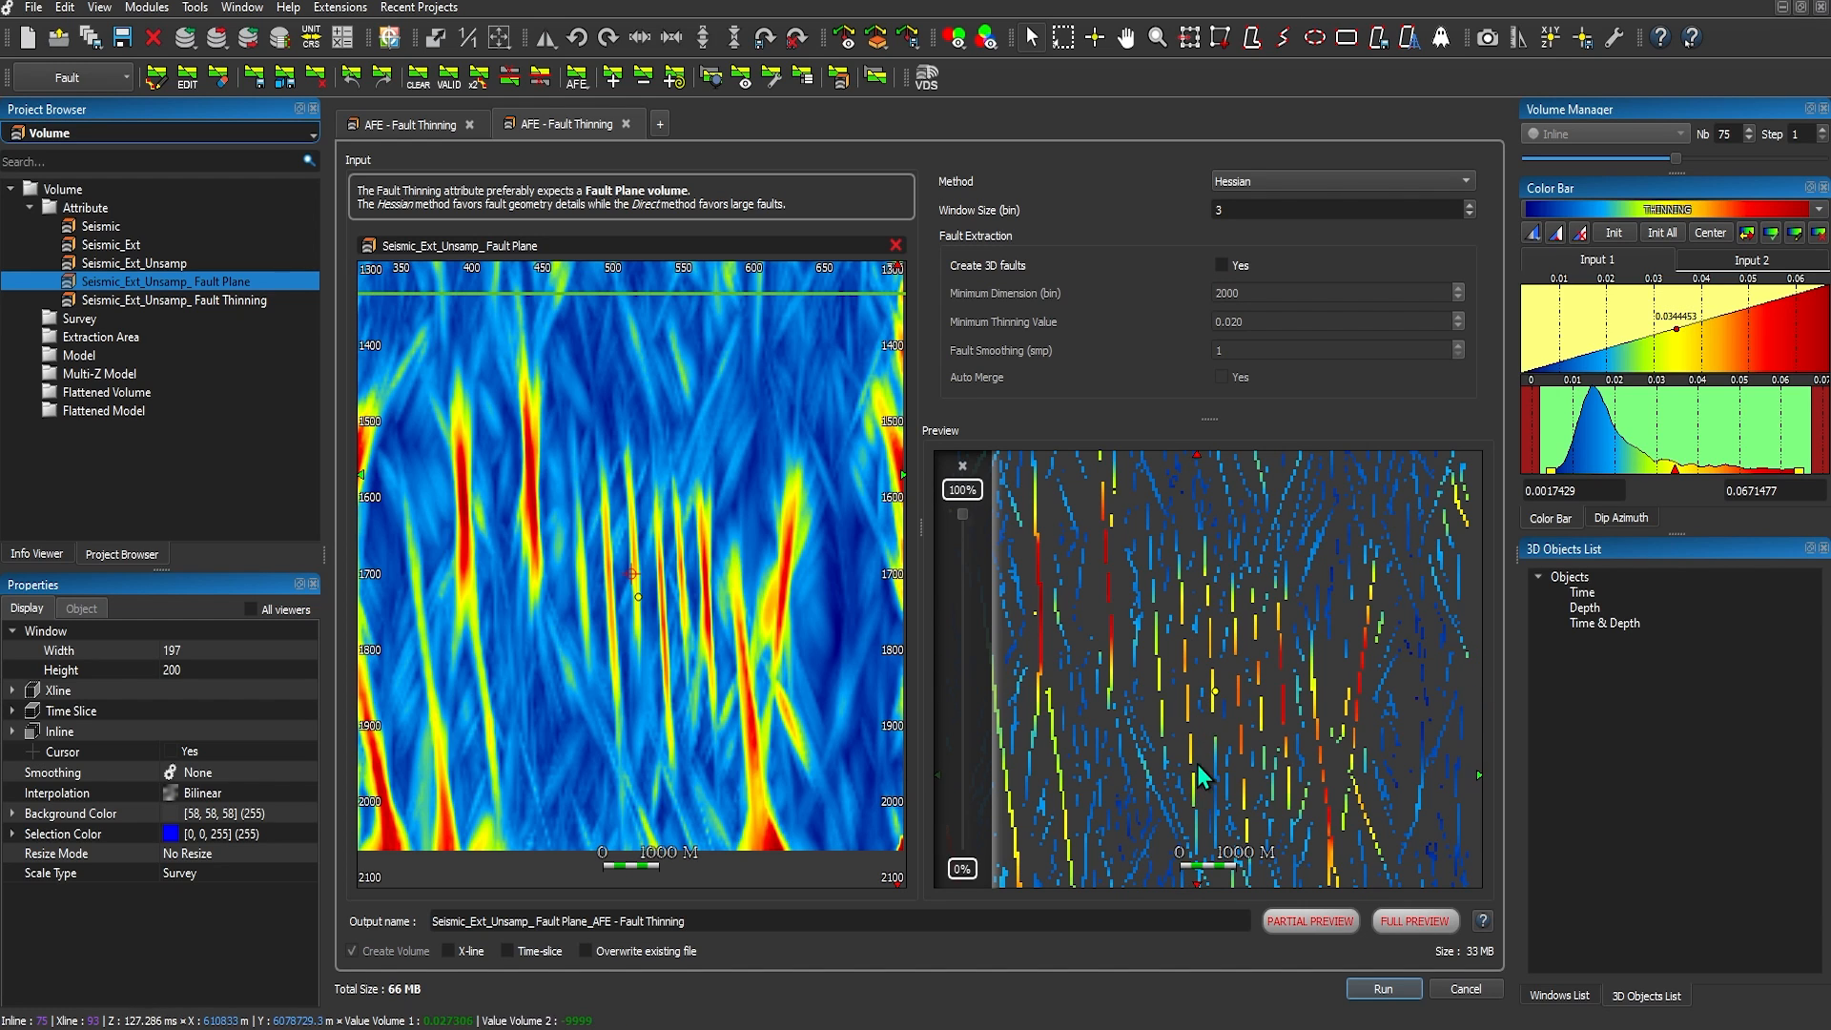
pyautogui.click(444, 127)
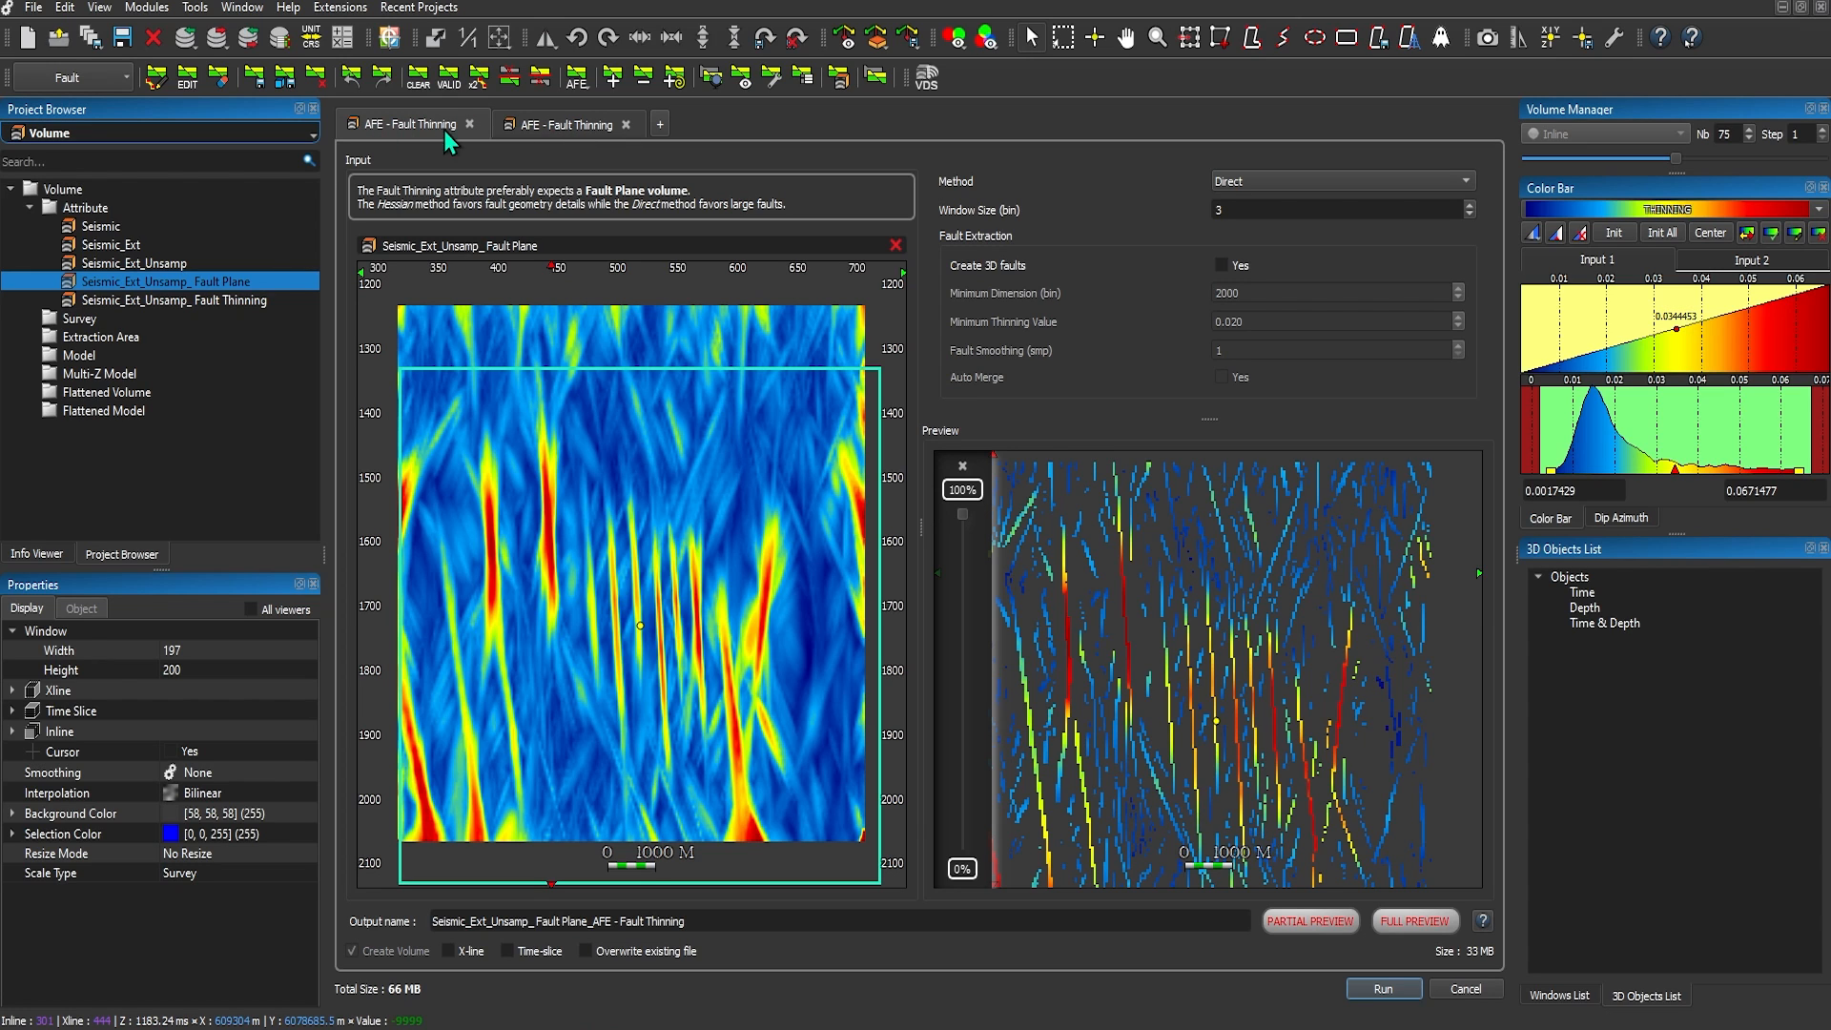
# Set the second Fault Thinning computation to the Direct method with a window size of 7 bins.
pyautogui.click(561, 126)
pyautogui.click(1296, 164)
pyautogui.click(1293, 209)
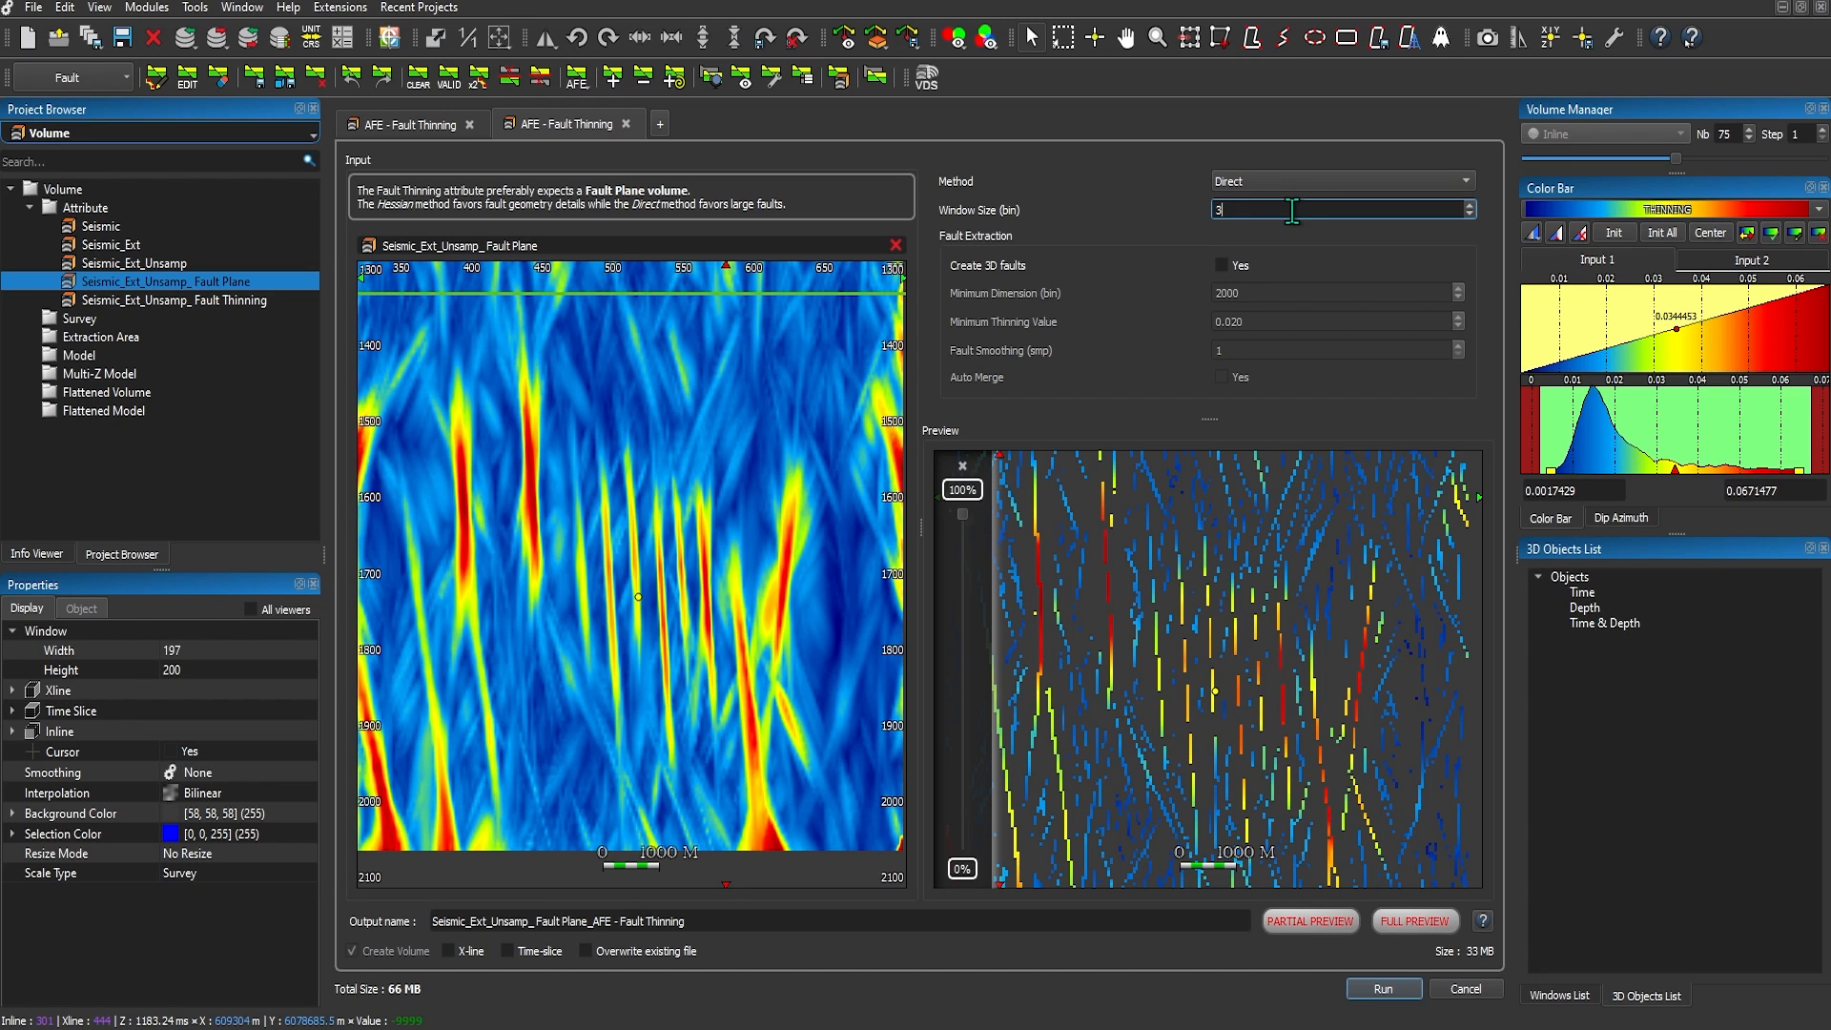
pyautogui.scroll(1, 1292, 211)
pyautogui.click(400, 129)
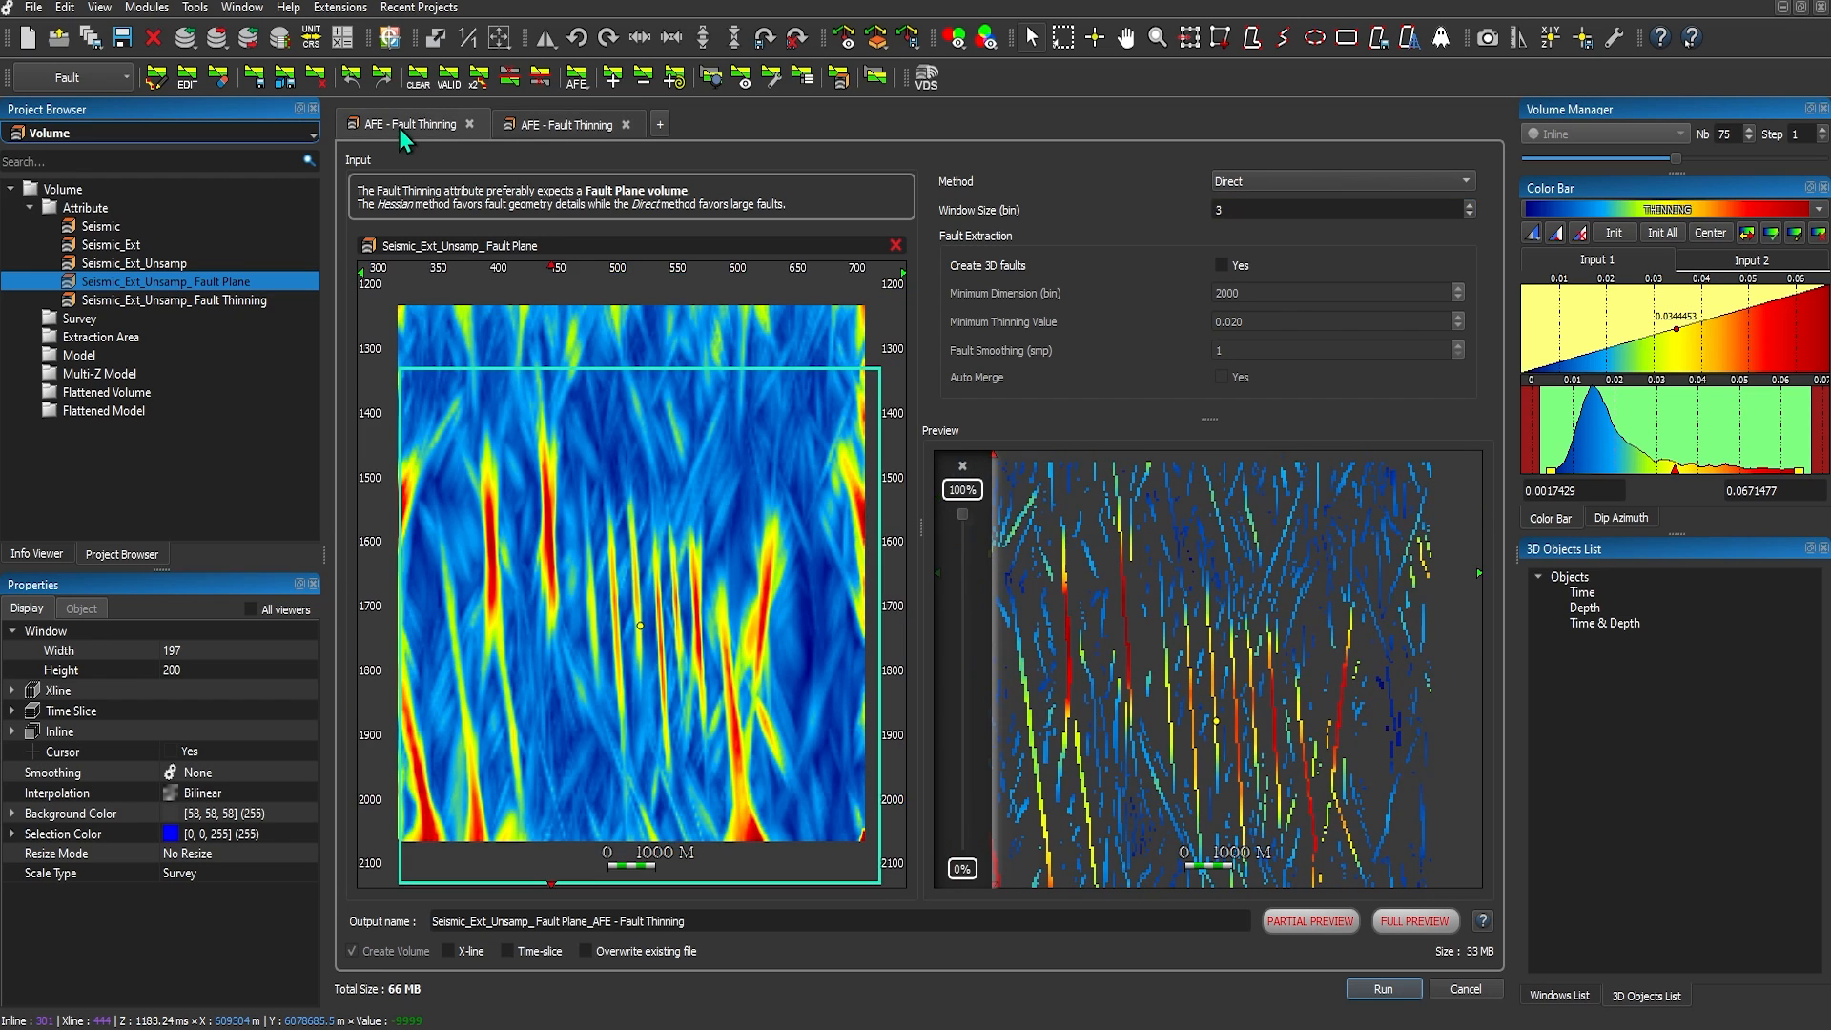
pyautogui.click(551, 129)
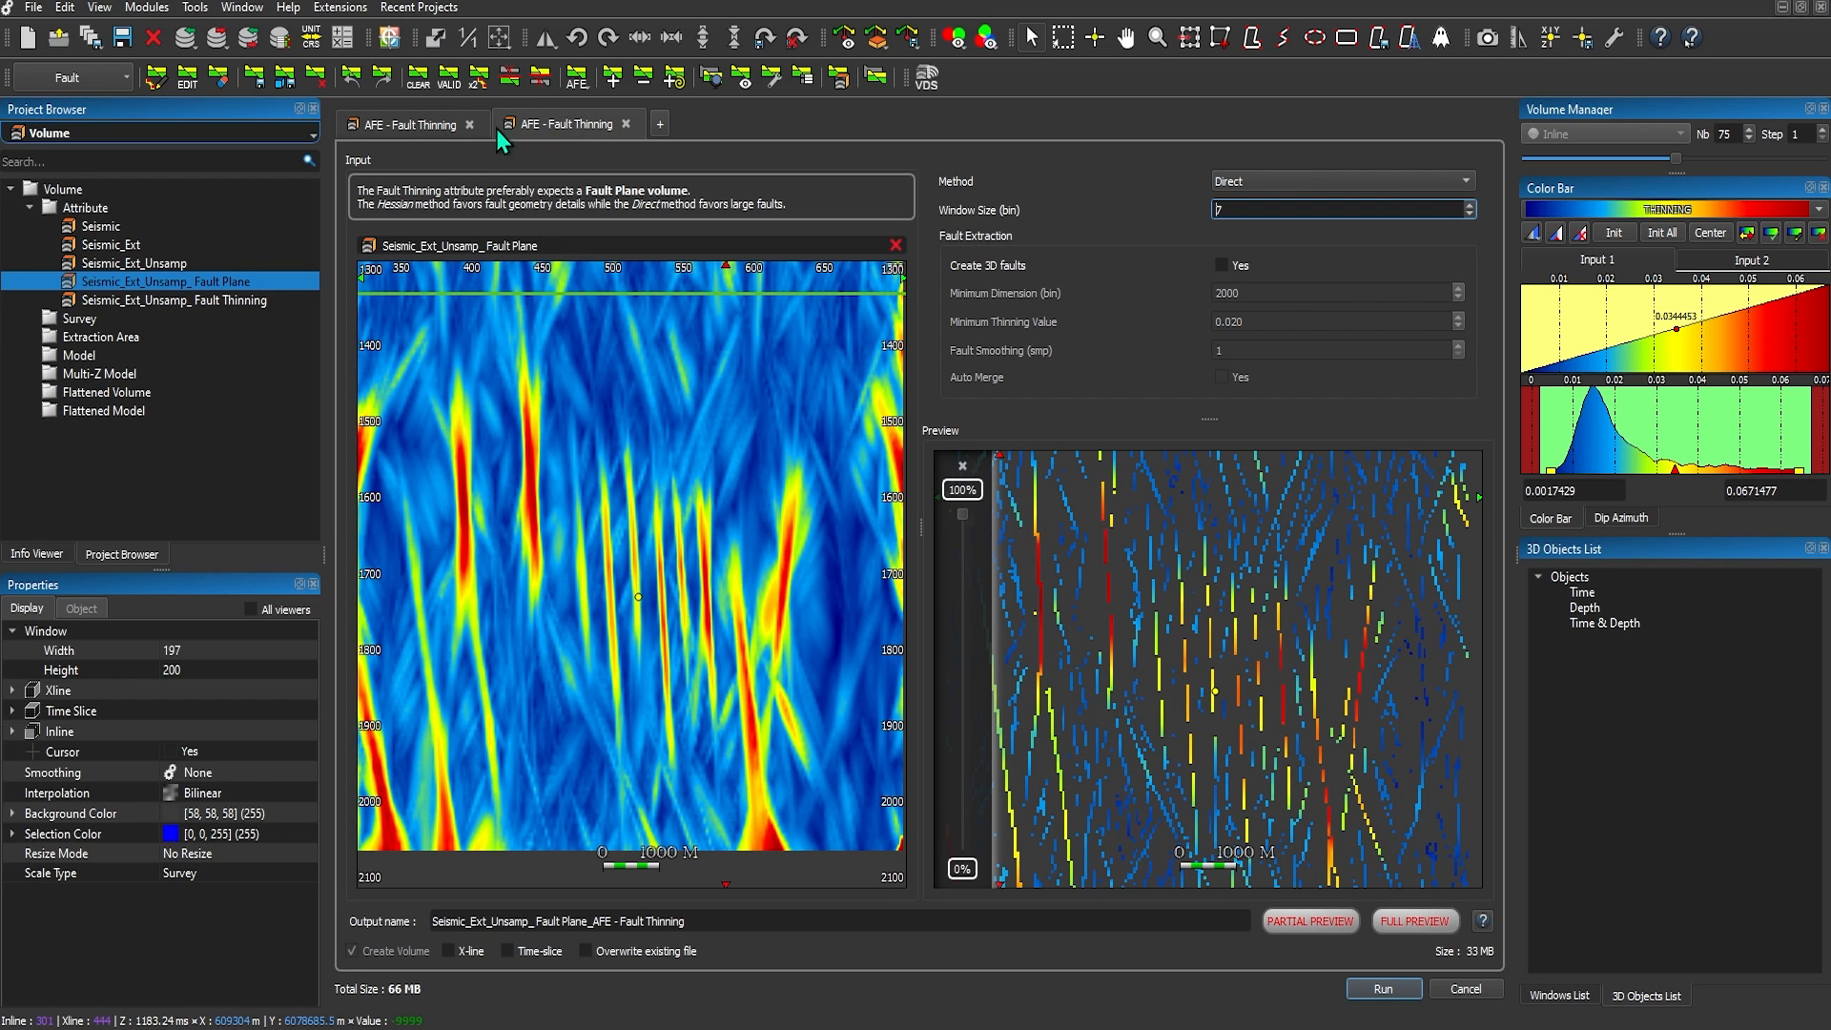
pyautogui.click(417, 127)
pyautogui.click(554, 128)
# Generate a partial preview for the 7-bin window and compare it with the 3-bin thinning preview.
pyautogui.click(1294, 920)
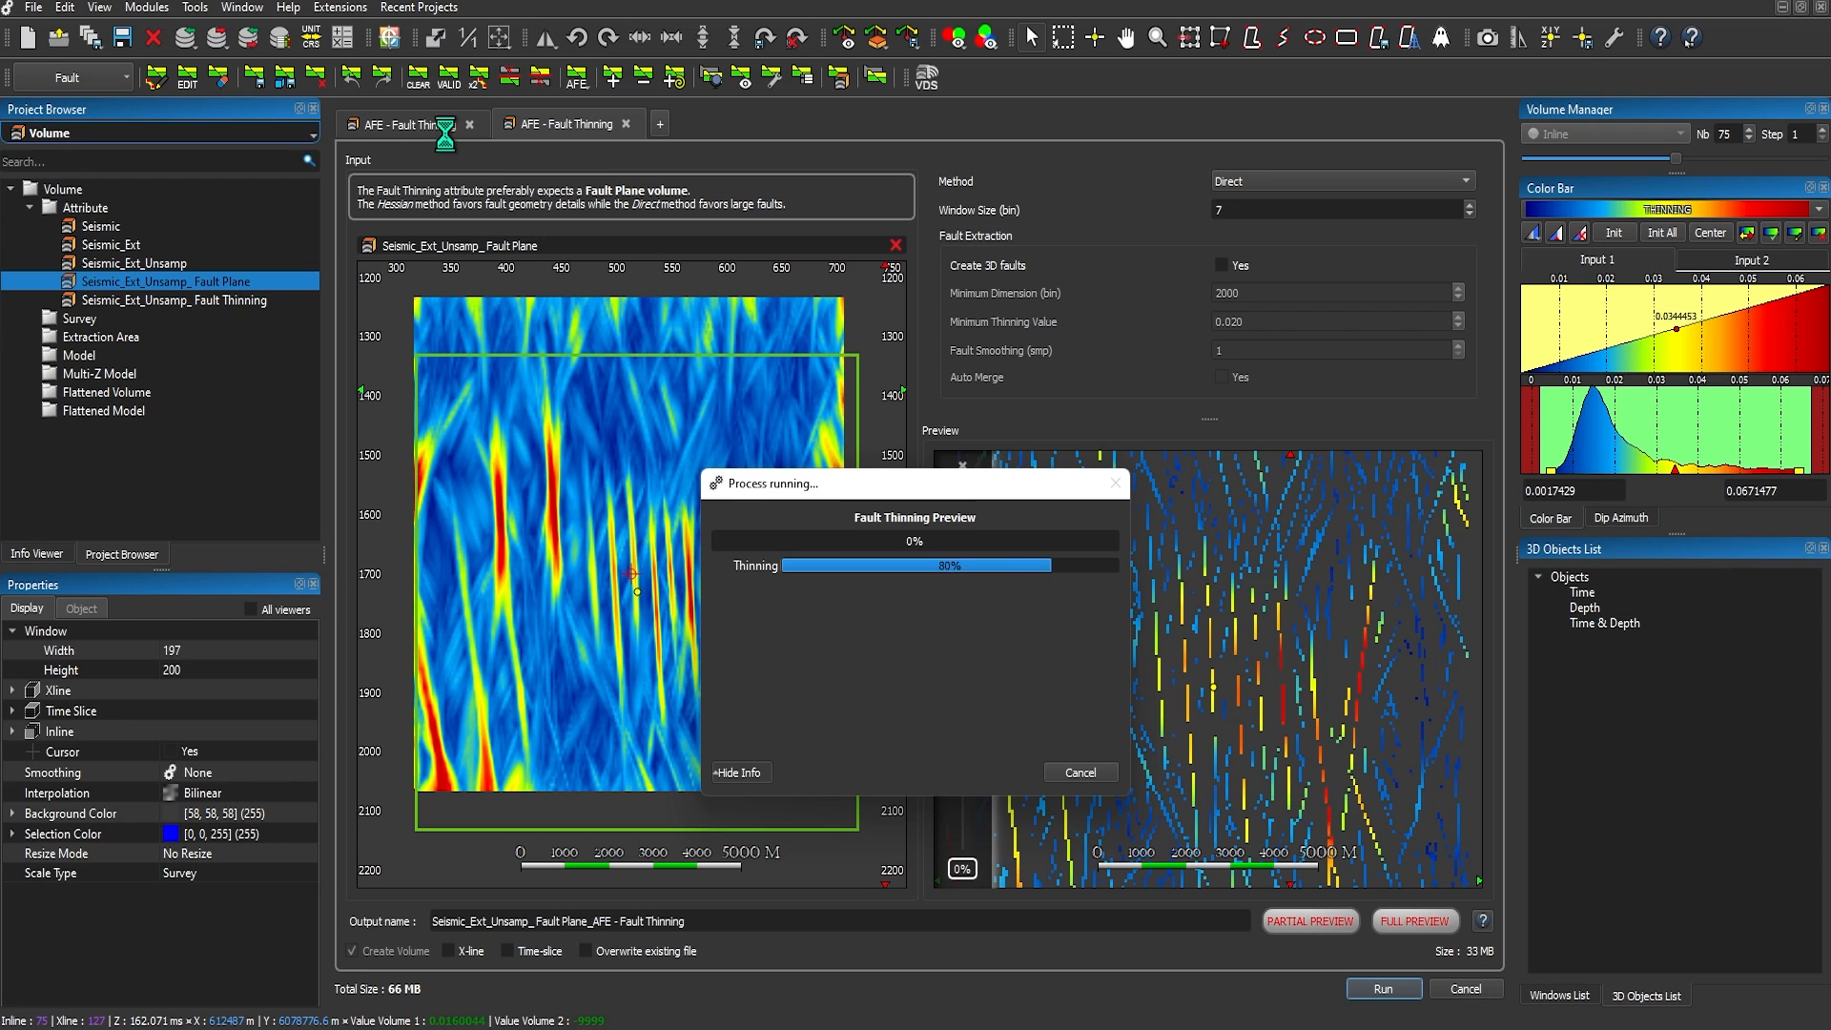
pyautogui.click(413, 129)
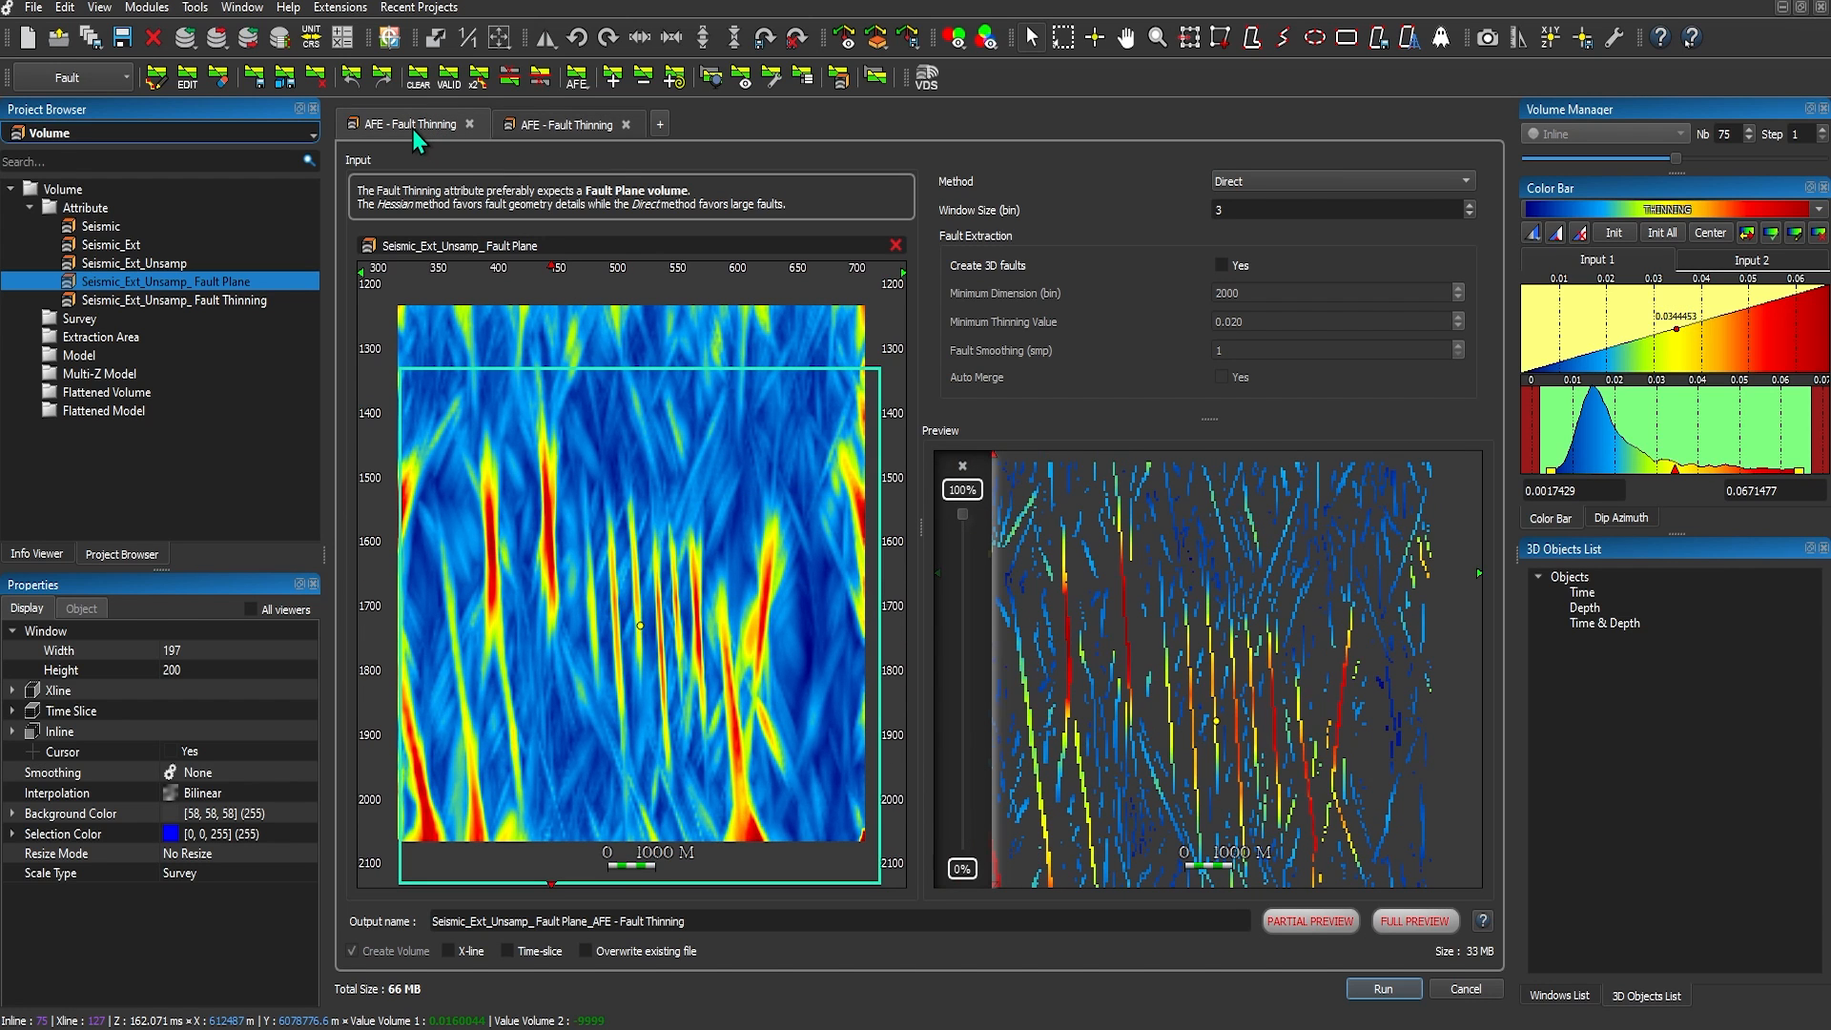
pyautogui.click(536, 129)
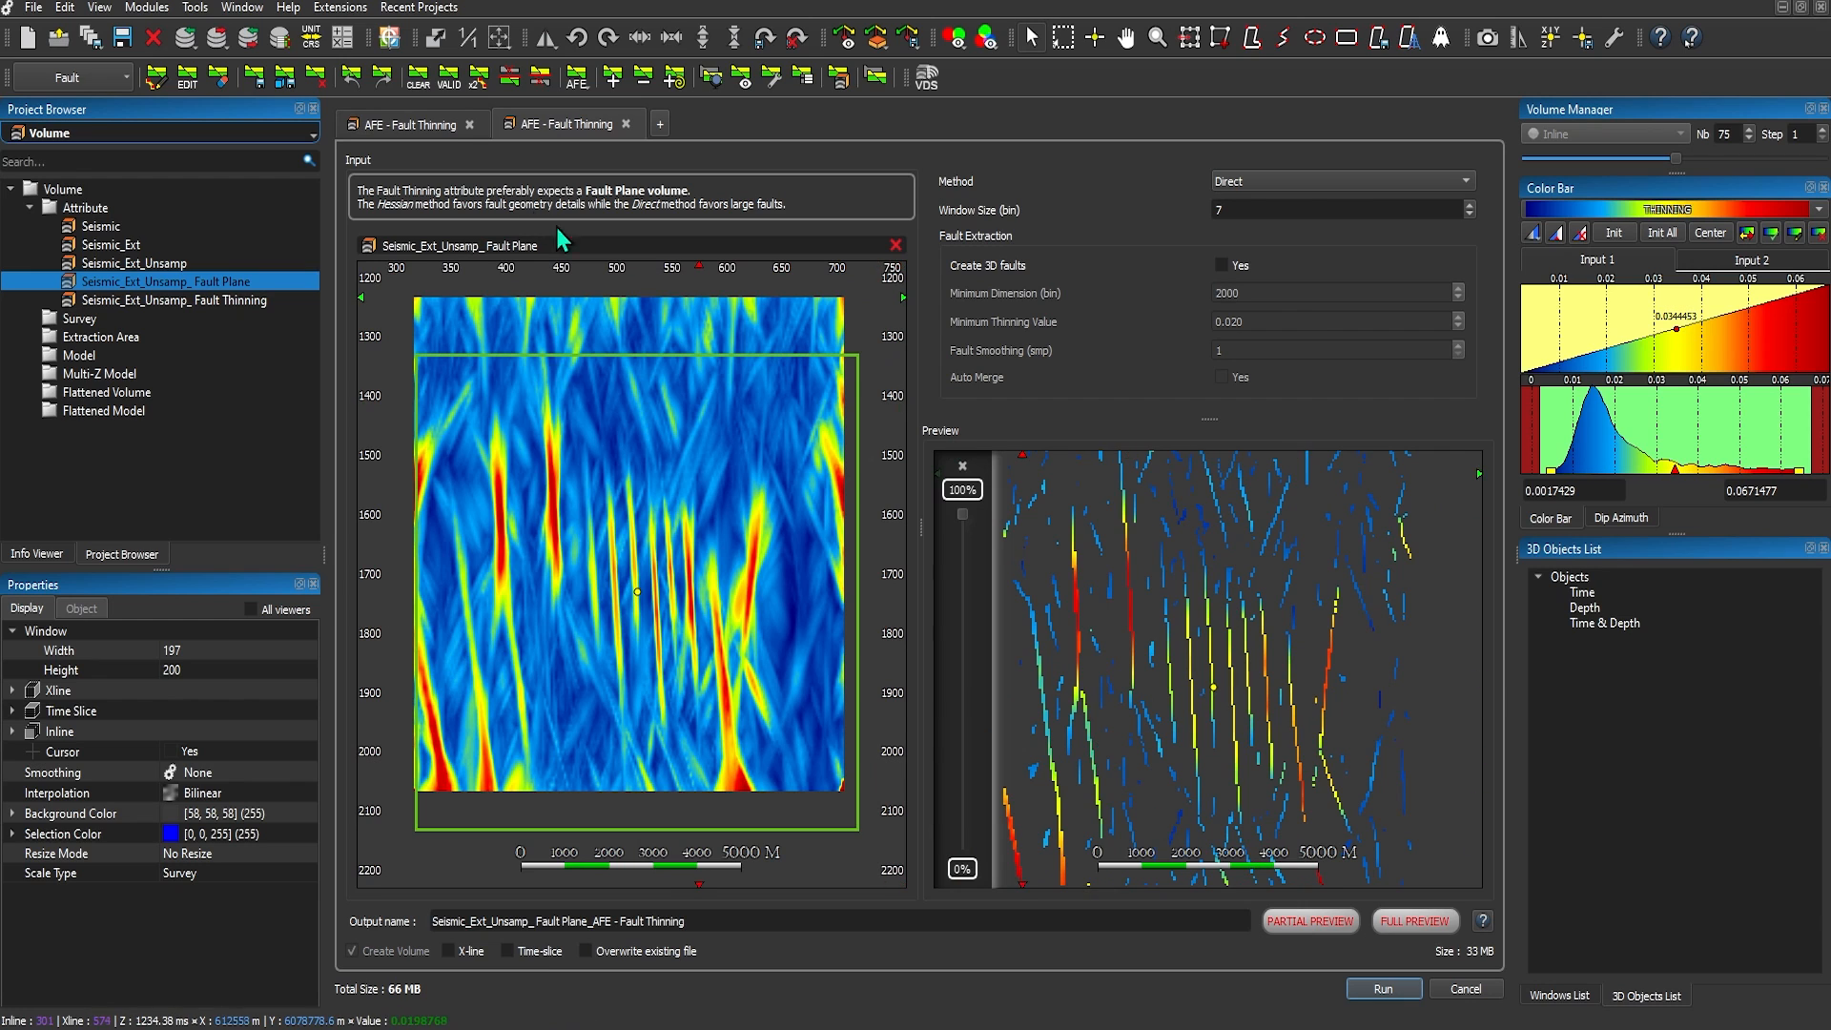
pyautogui.click(416, 126)
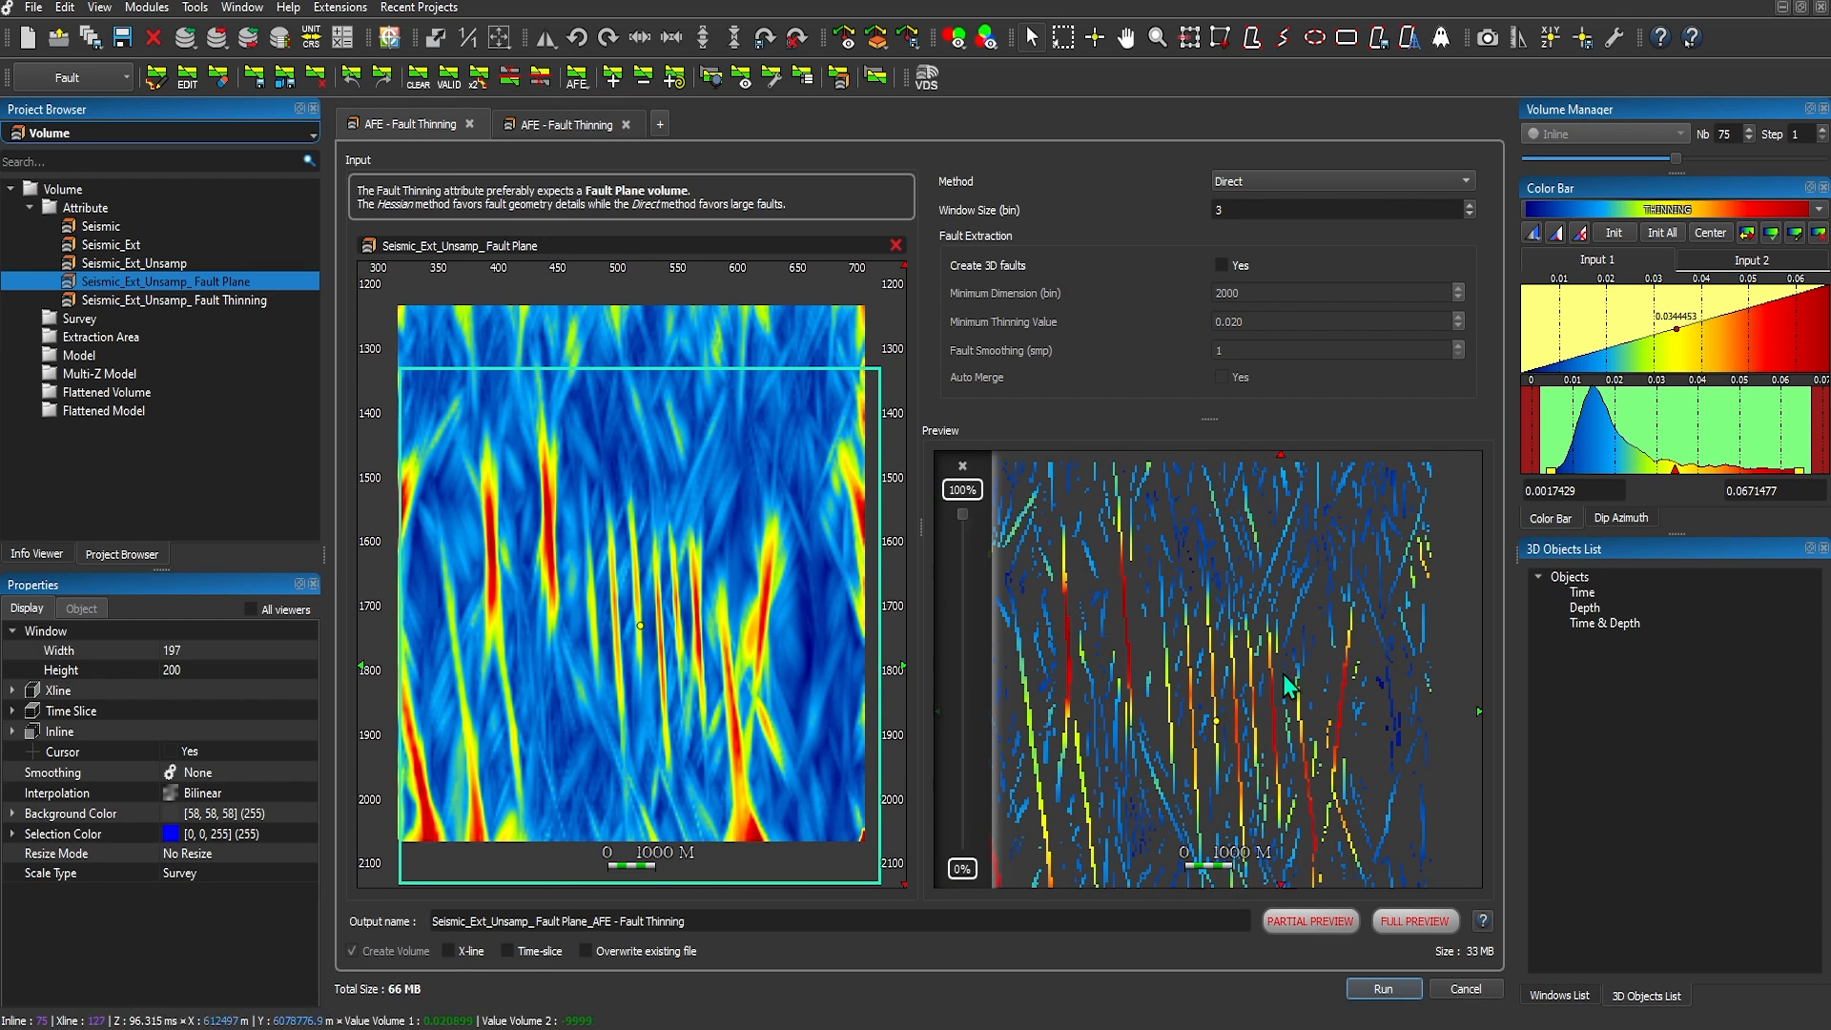
# Remove the 3-bin Fault Thinning computation and cancel the attribute computation without running it.
pyautogui.click(469, 124)
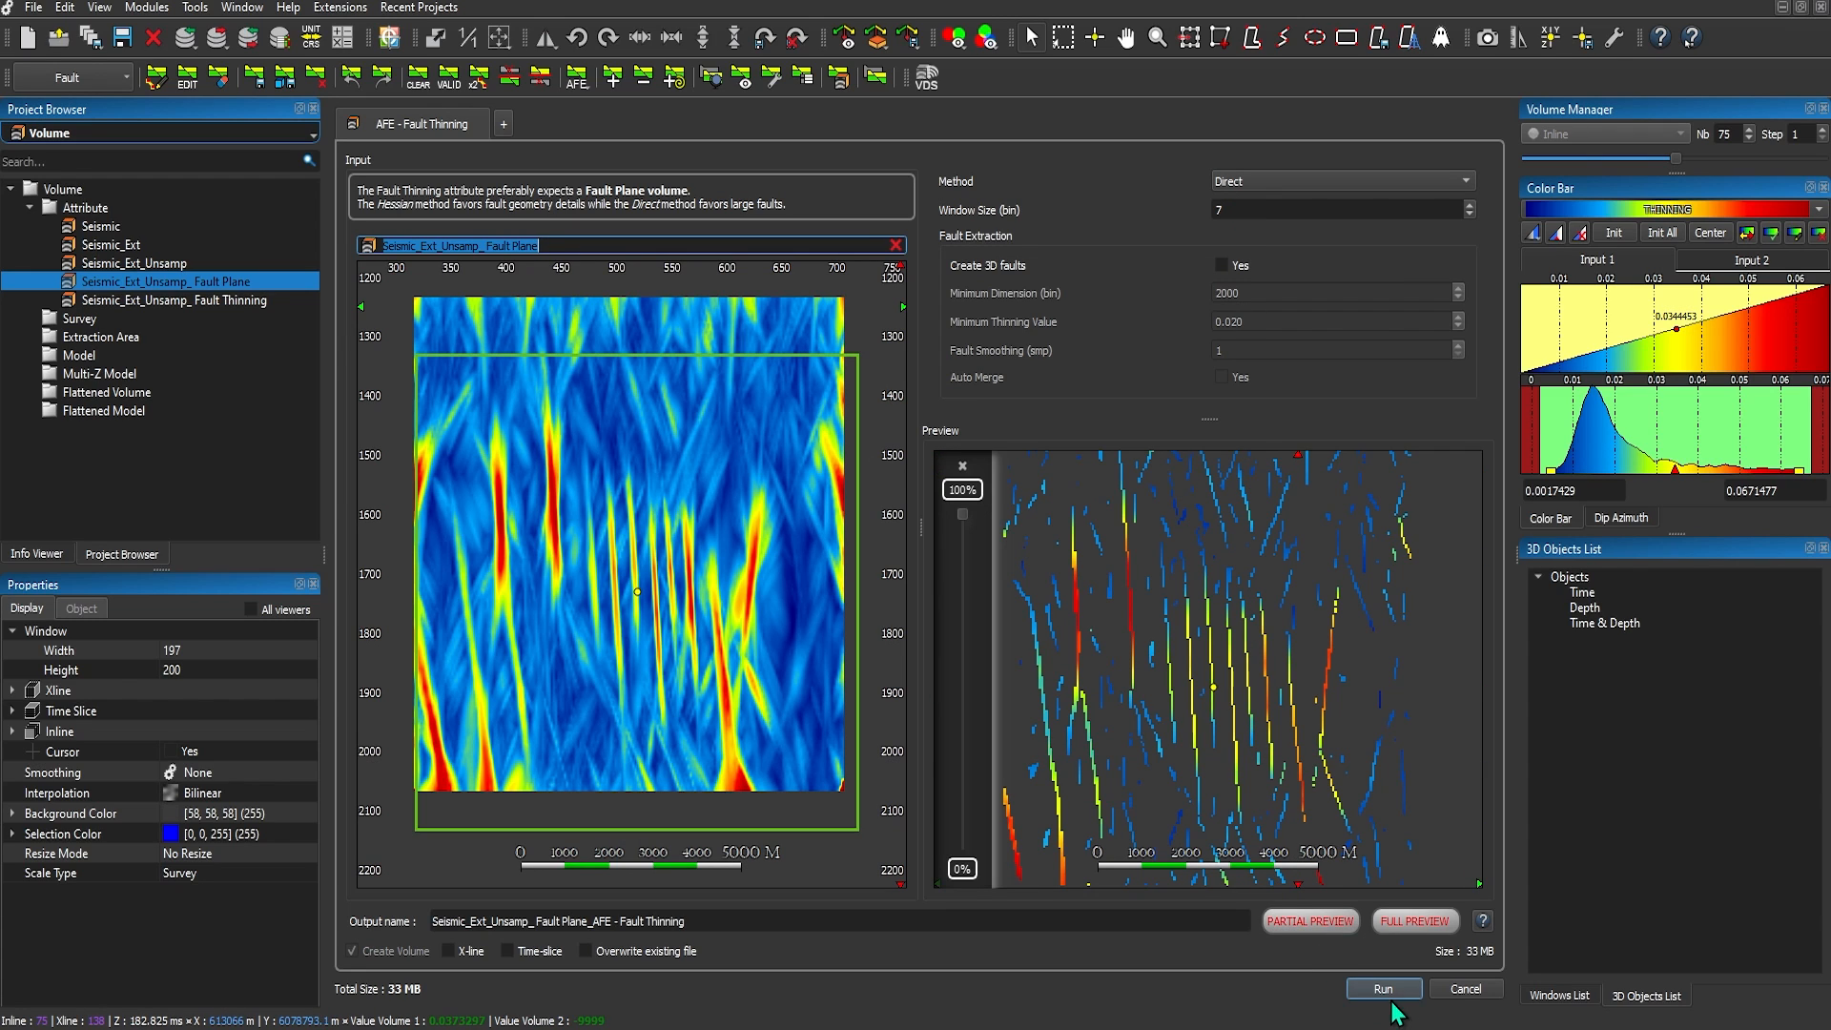
pyautogui.click(1464, 989)
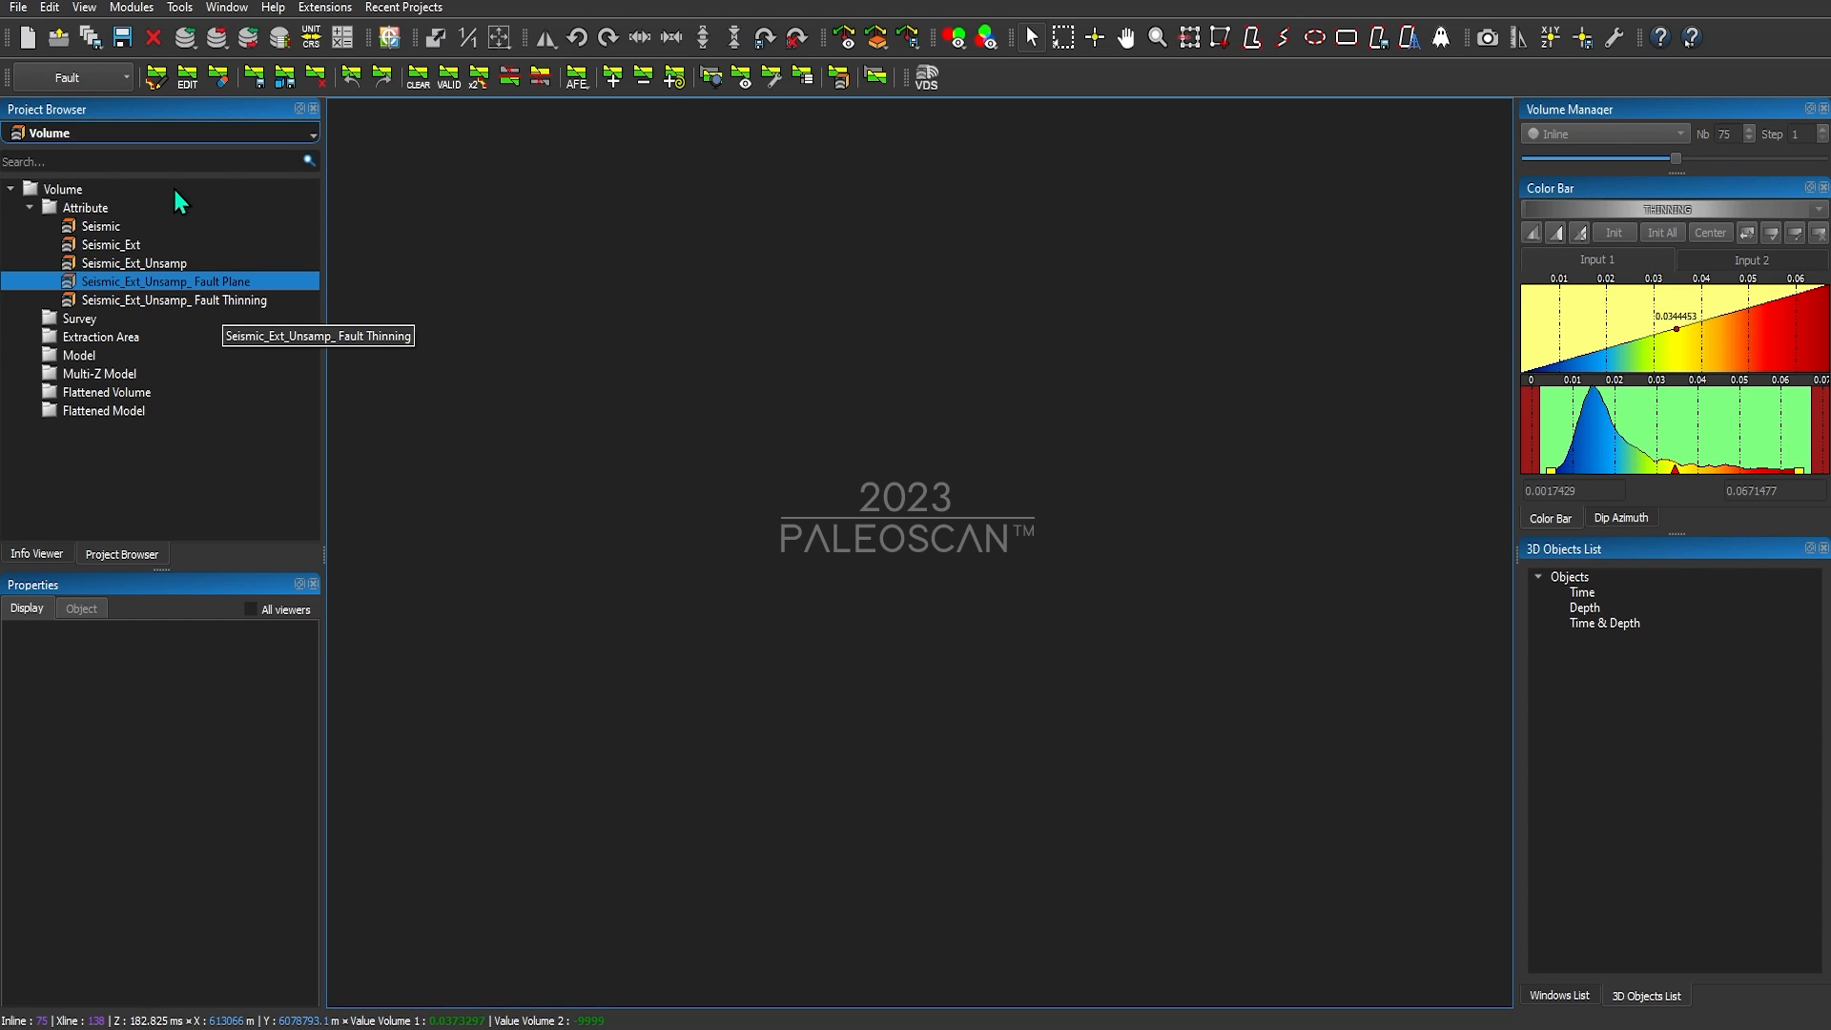
# Open an automatic fault extraction from Fault Thinning, maximize its window and load the Seismic_Ext_Unsamp_ Fault Thinning volume as input.
pyautogui.click(576, 78)
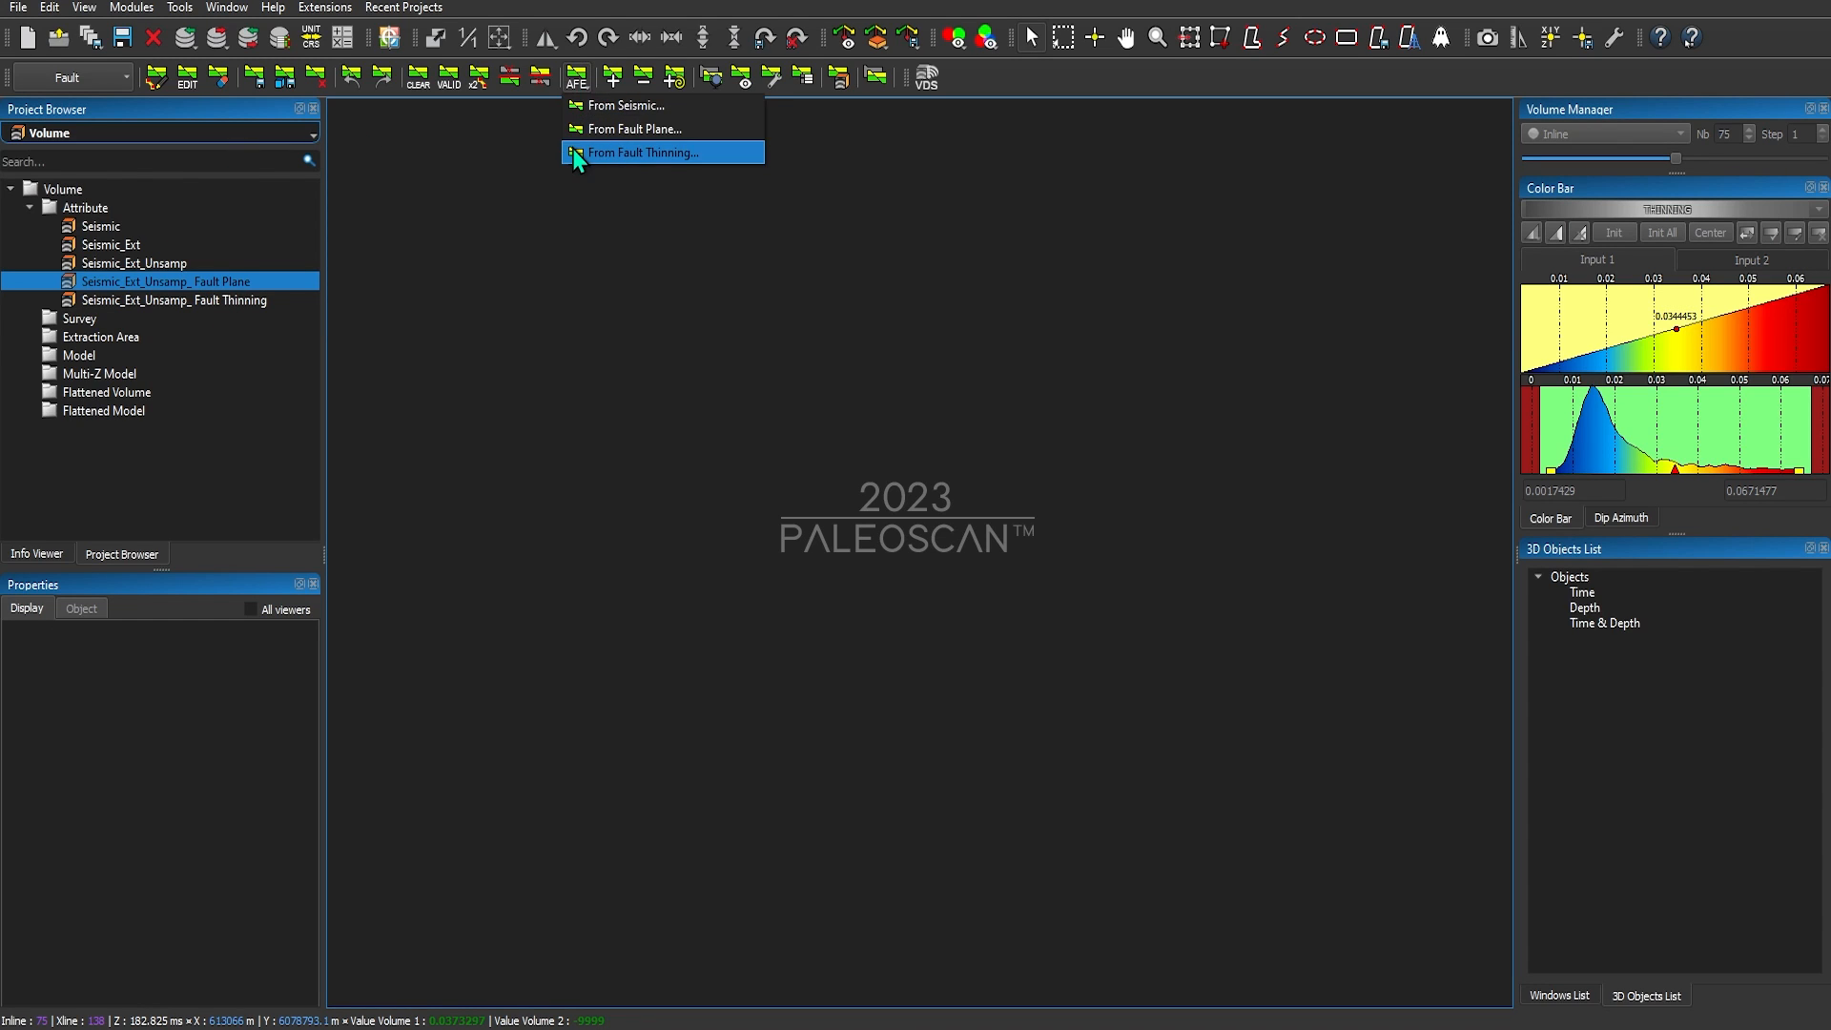
pyautogui.click(633, 155)
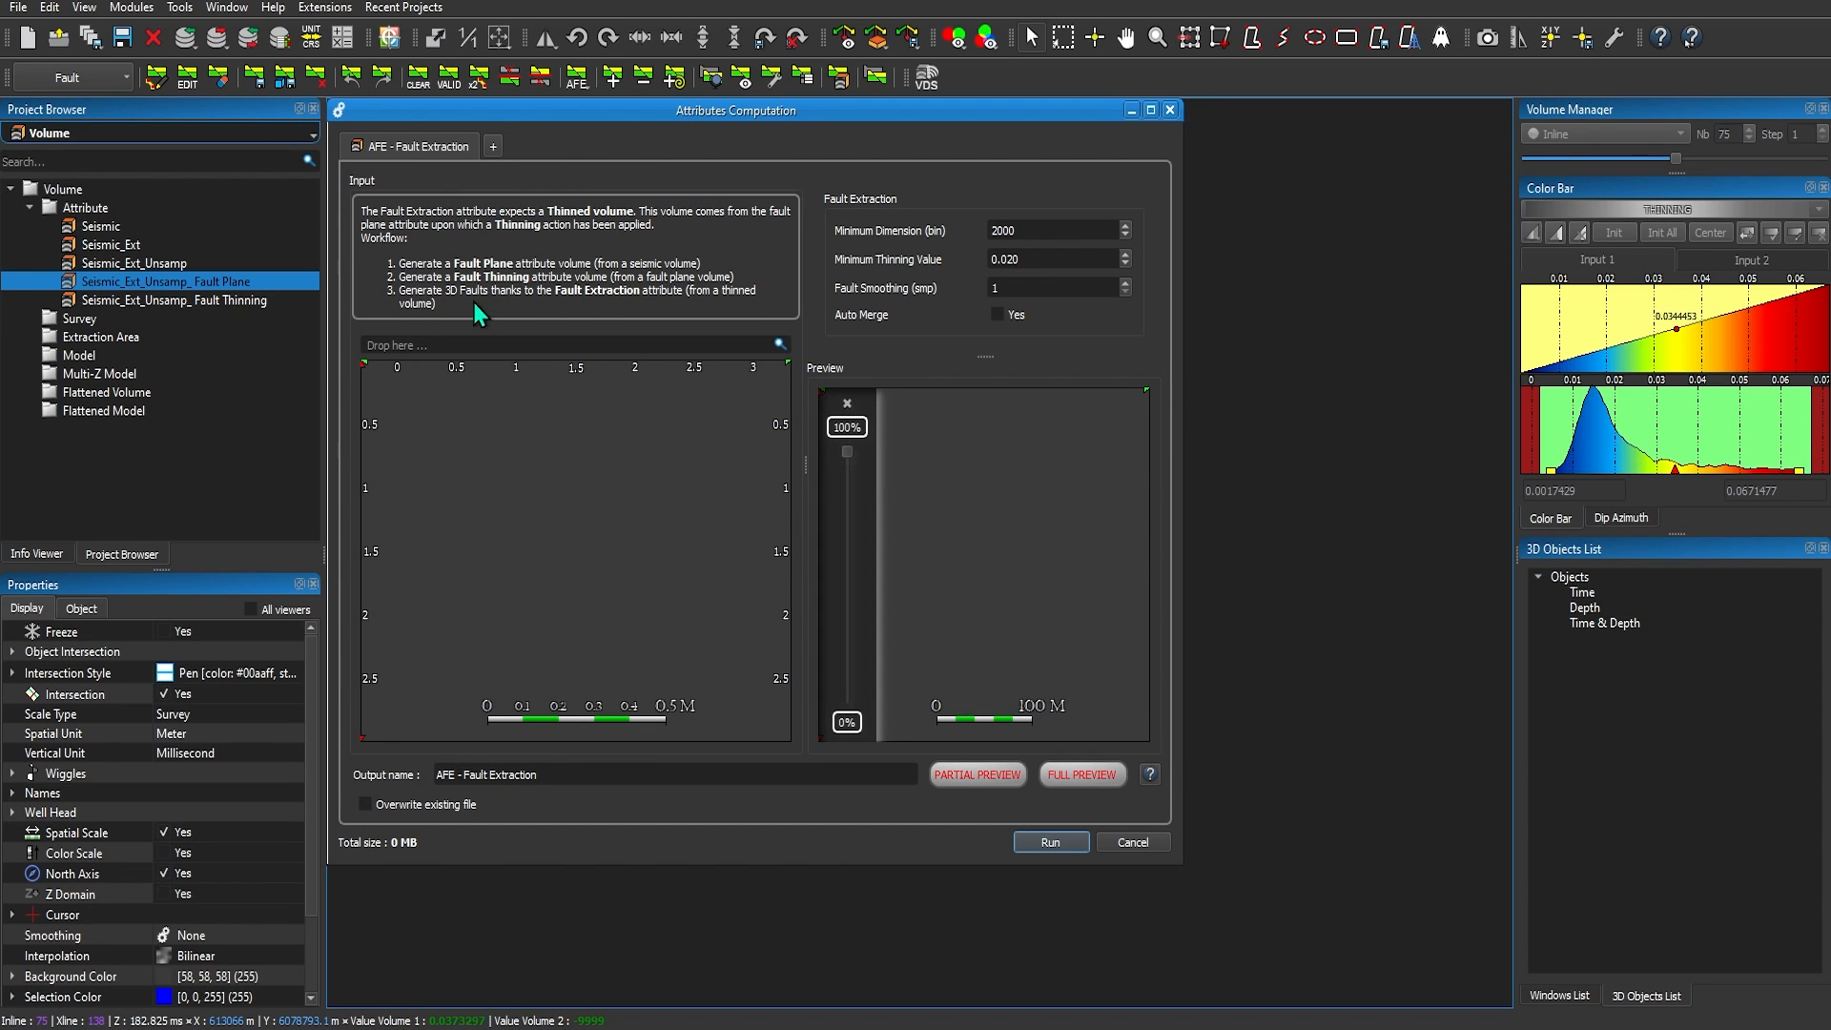
pyautogui.doubleClick(534, 111)
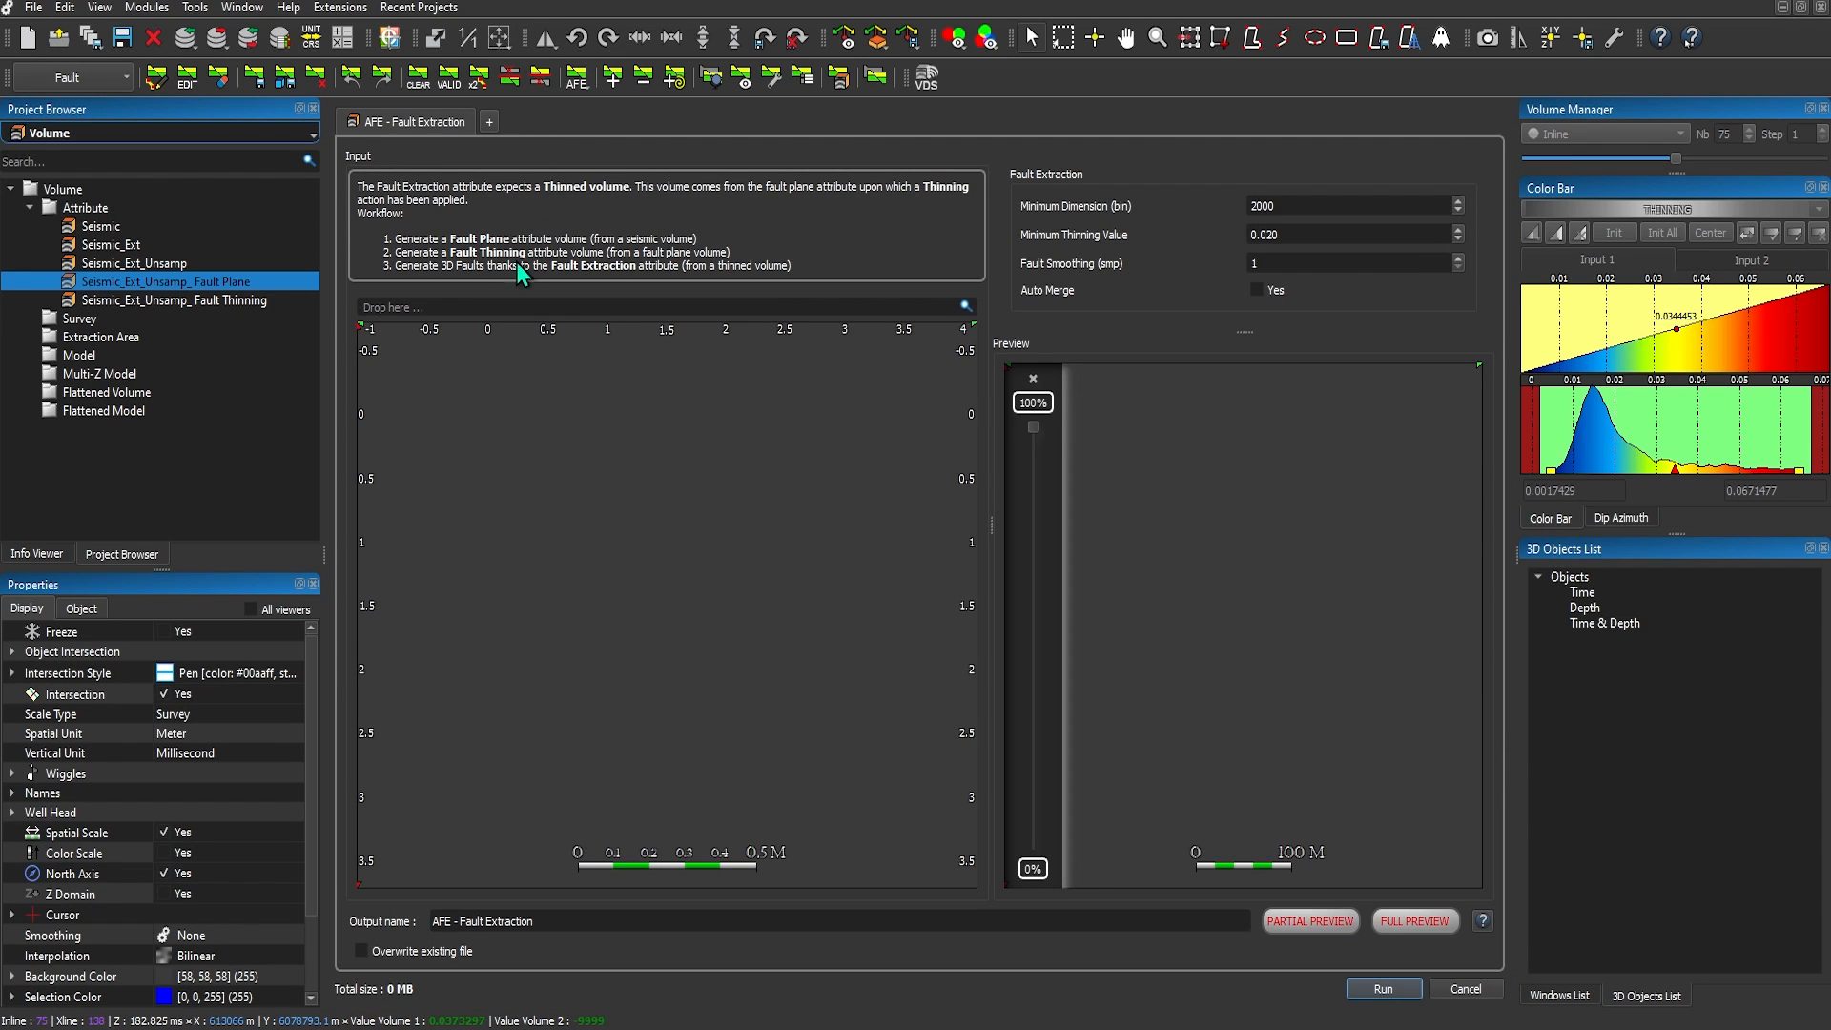
pyautogui.moveTo(244, 301); pyautogui.dragTo(569, 303)
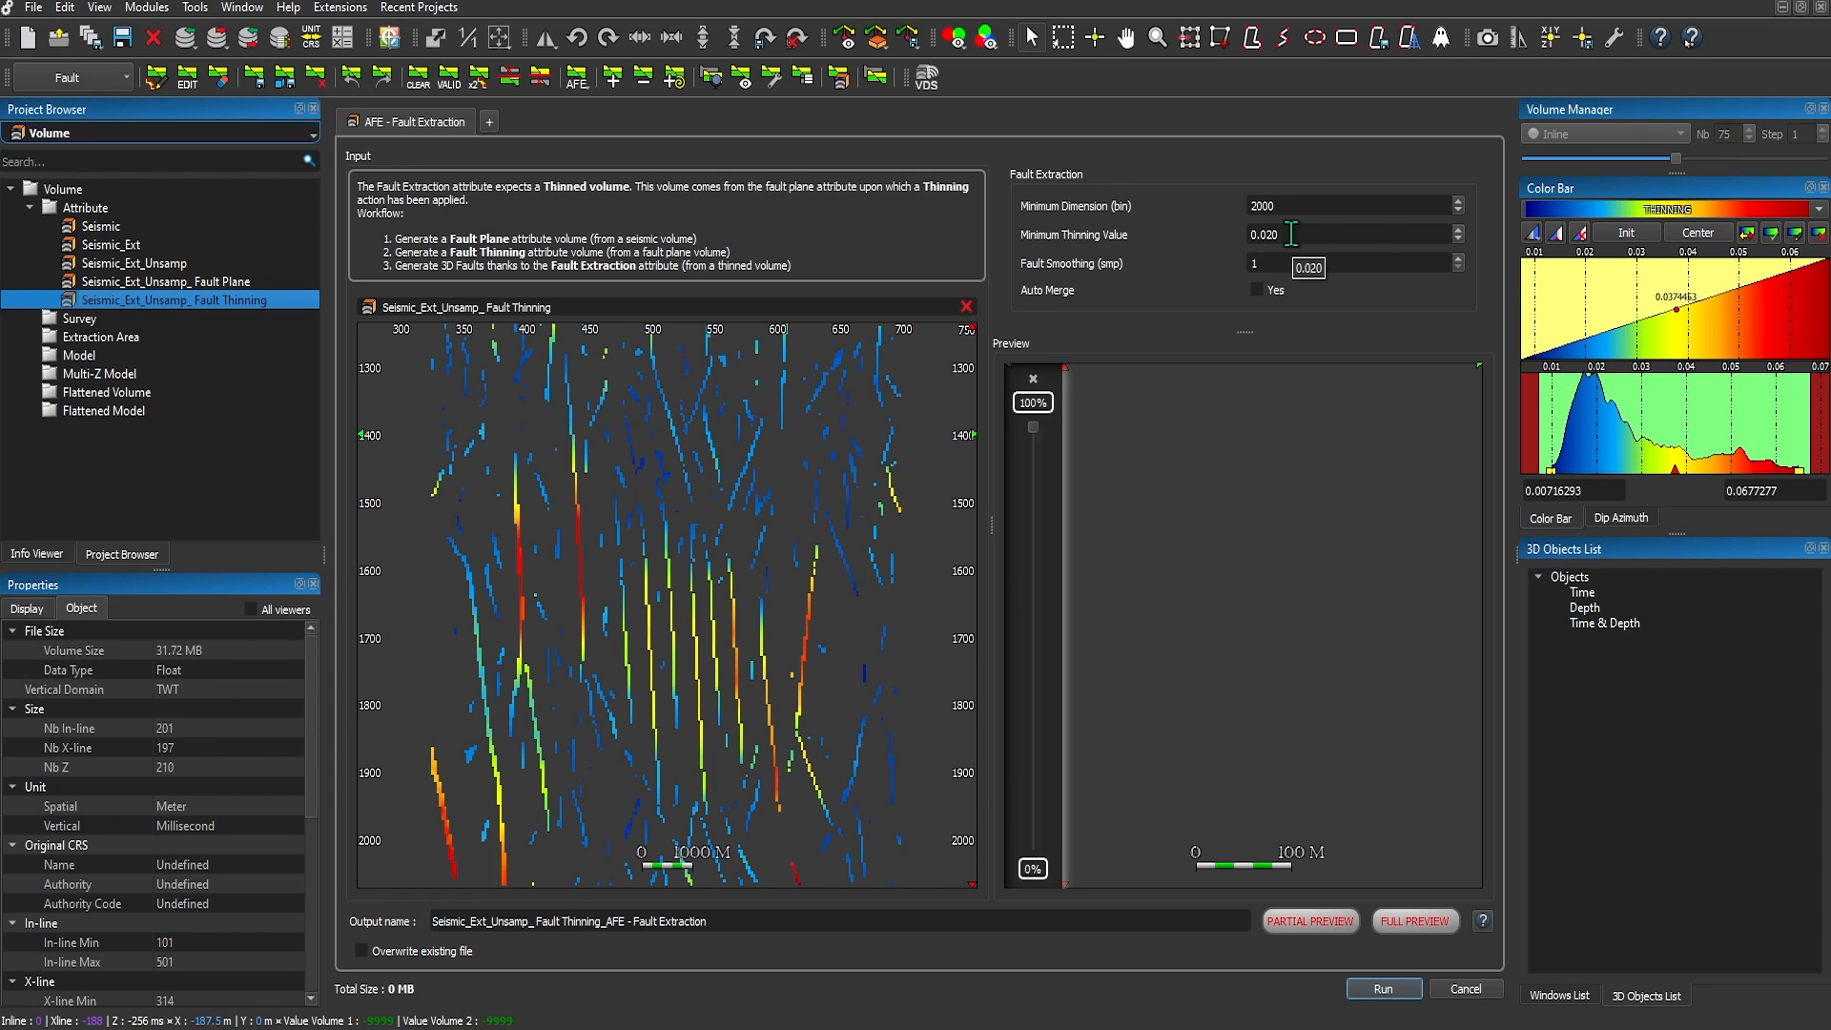
# Inspect the thinned fault segments up close and set the Minimum Thinning Value of the fault extraction to 0.025.
pyautogui.click(676, 665)
pyautogui.scroll(3, 676, 665)
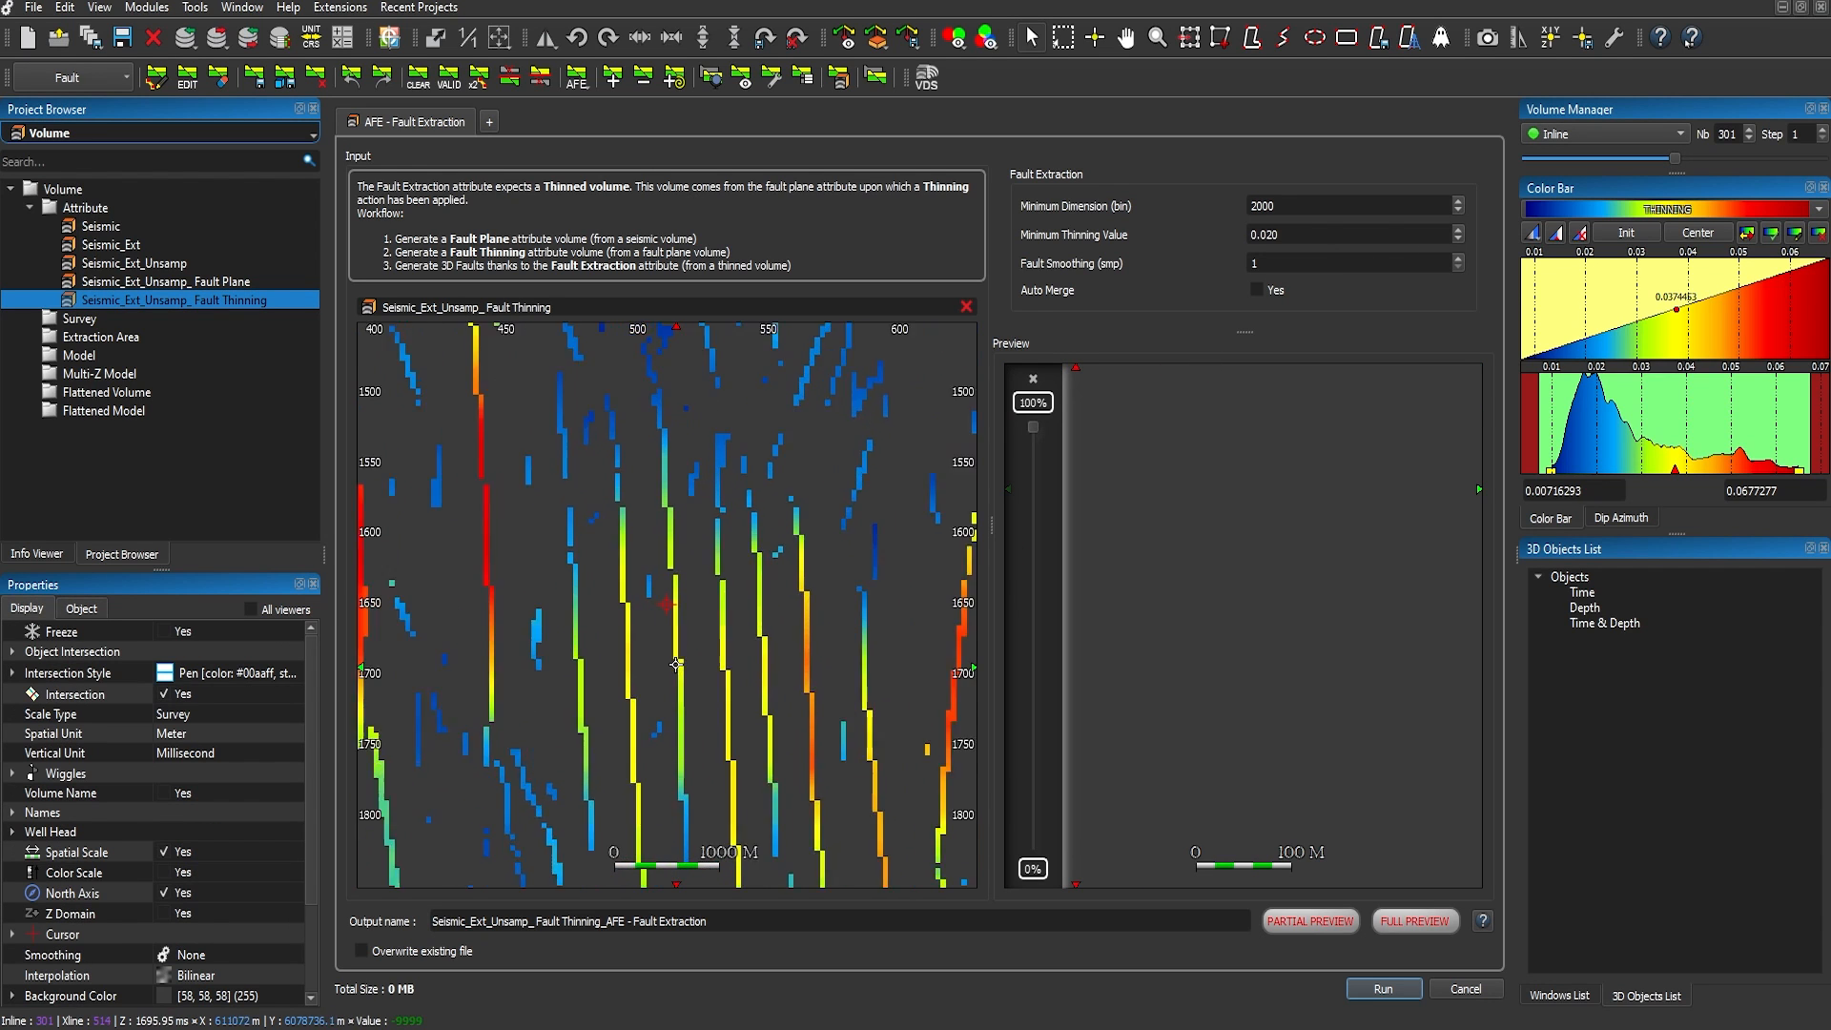
pyautogui.scroll(2, 529, 650)
pyautogui.moveTo(599, 658); pyautogui.dragTo(680, 425)
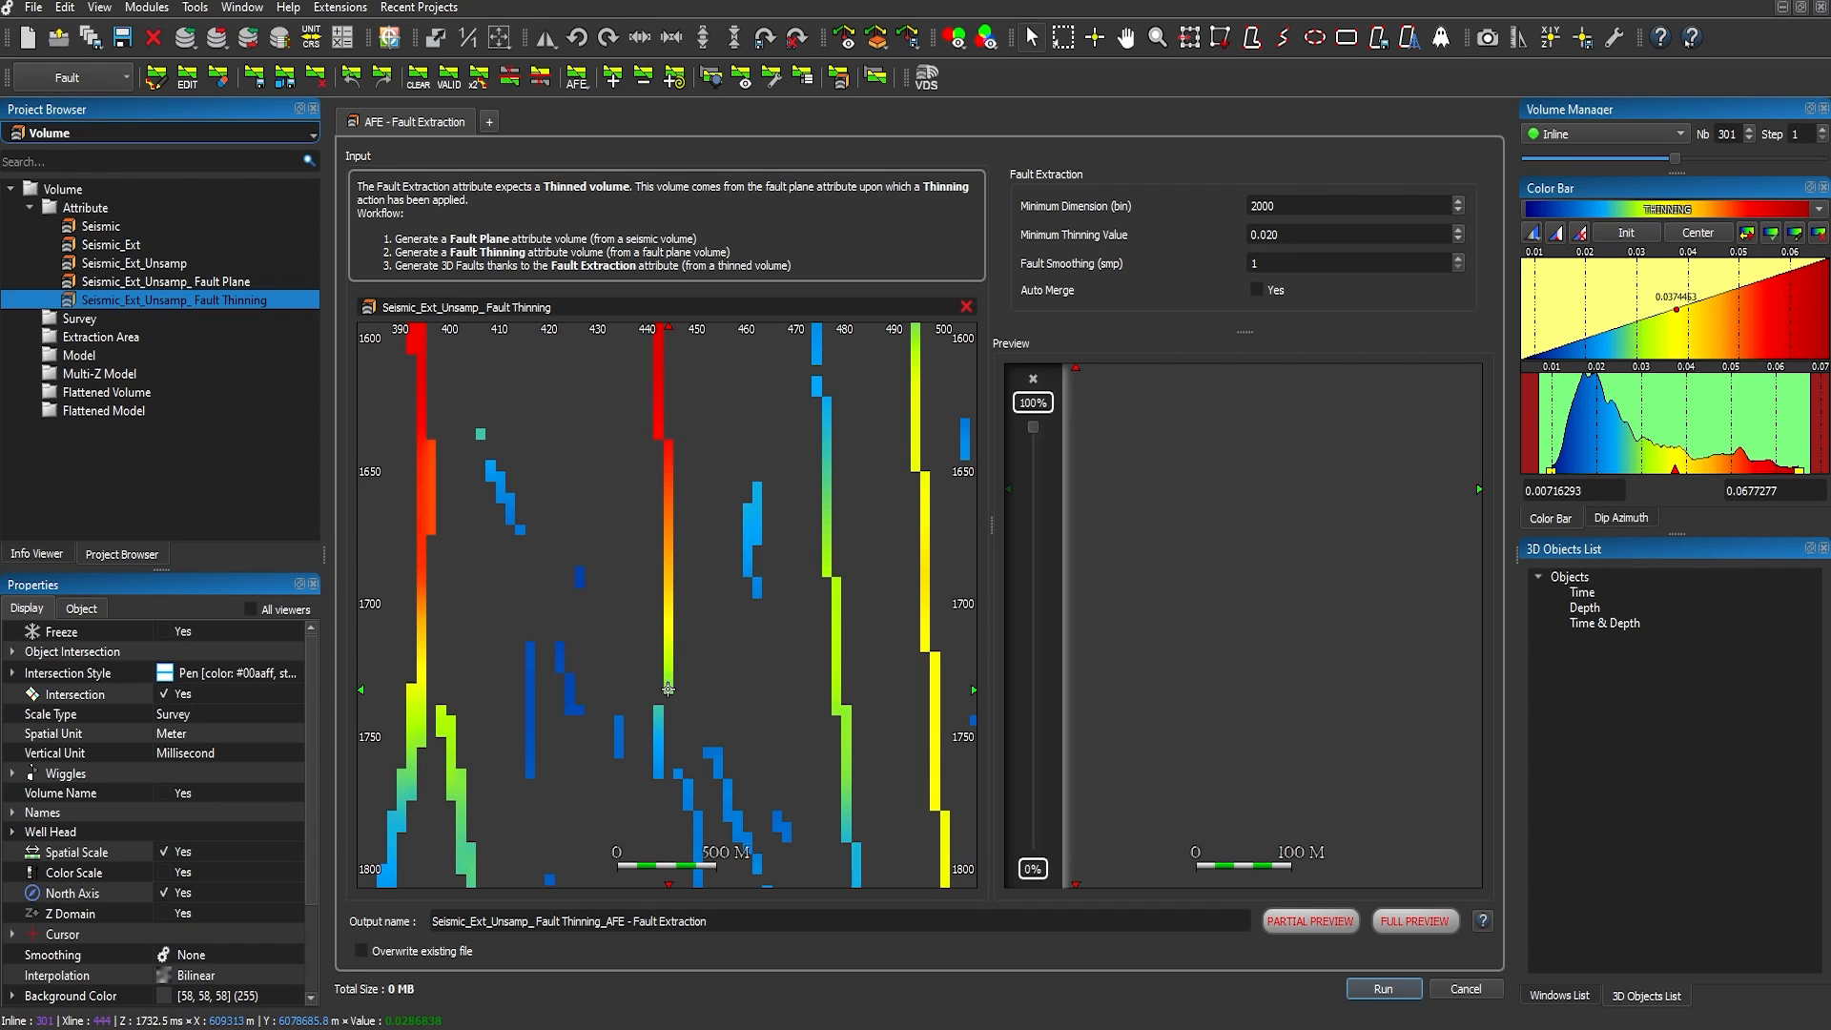
pyautogui.click(1286, 234)
pyautogui.press('BackSpace')
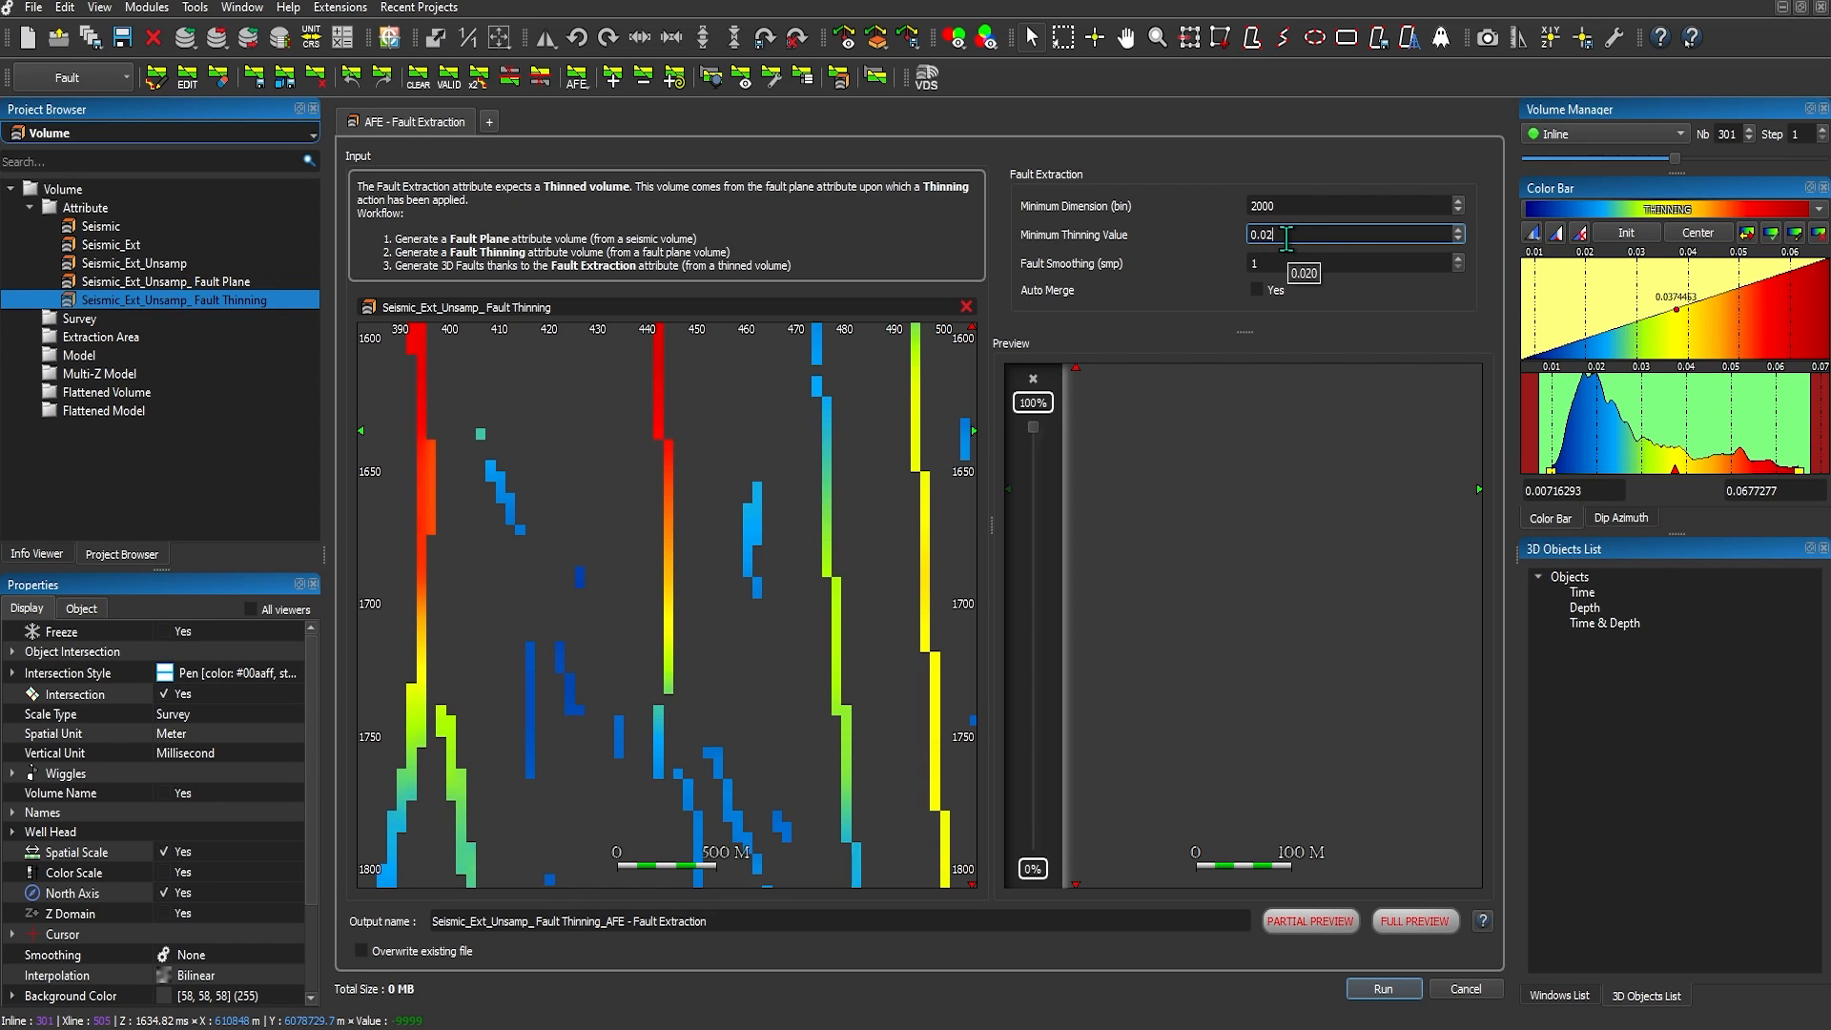
pyautogui.write('5')
pyautogui.click(1283, 262)
pyautogui.scroll(1, 1283, 263)
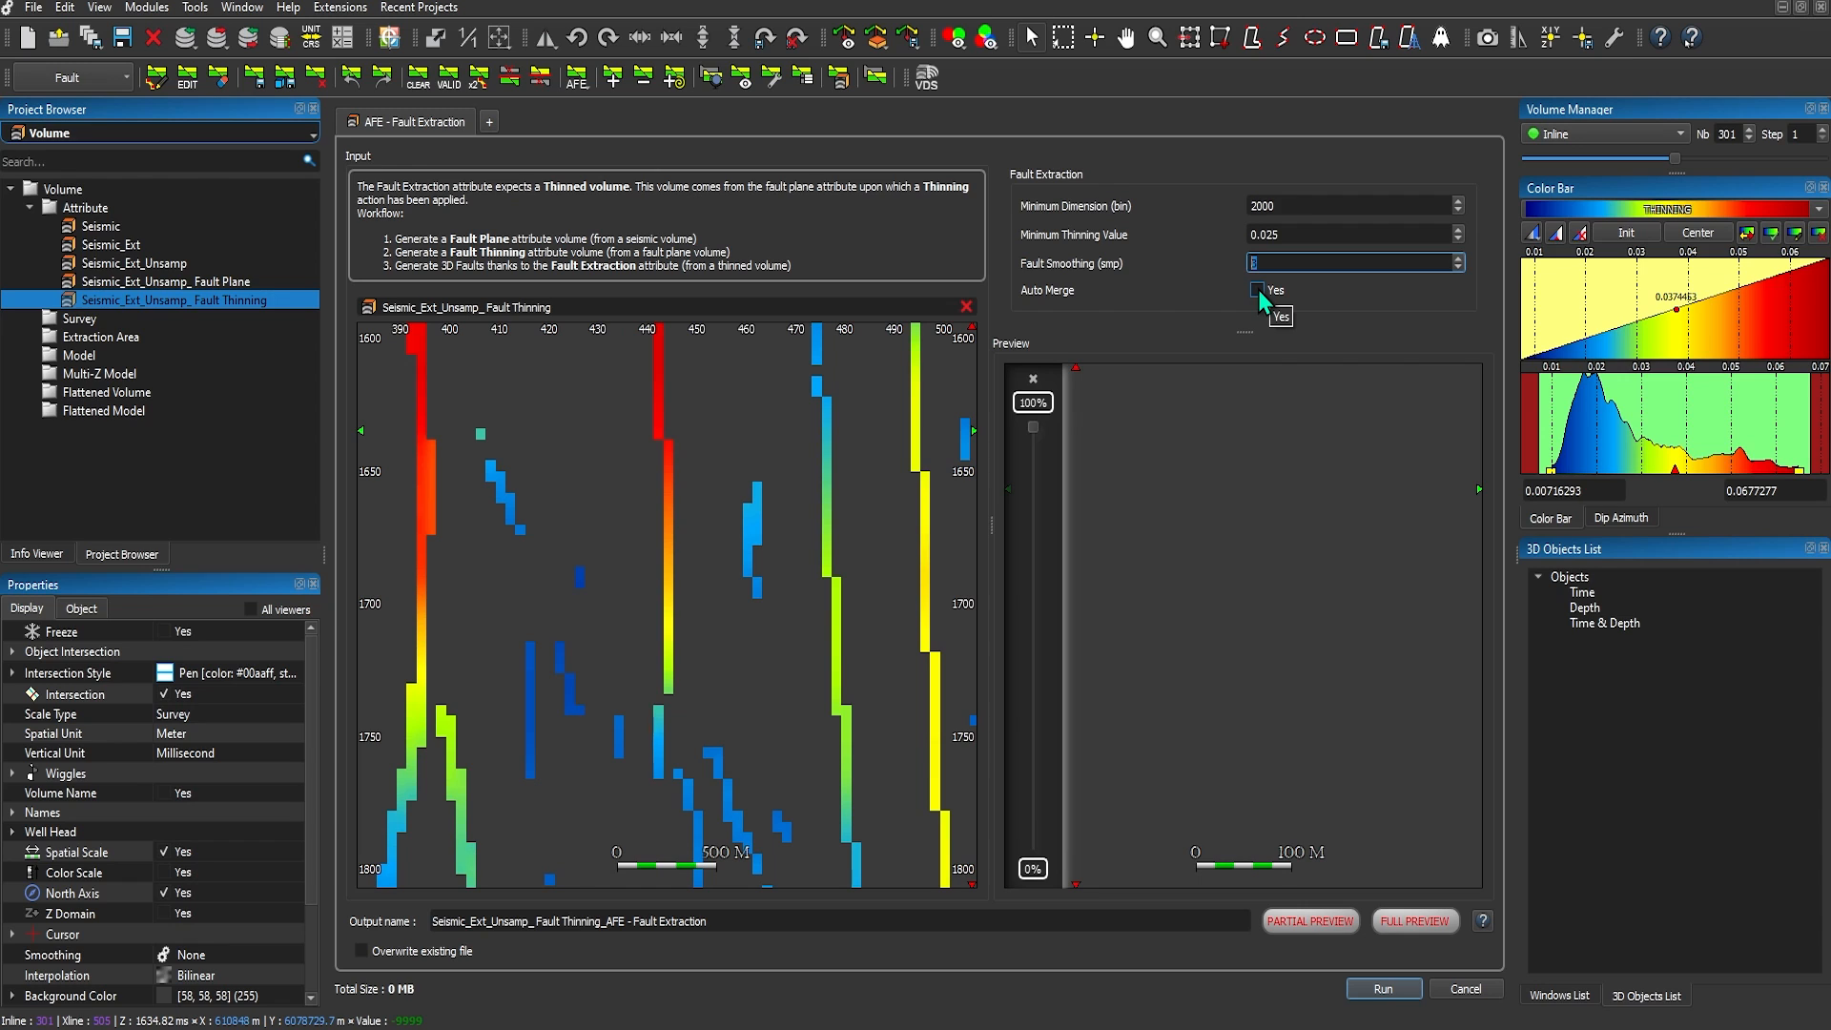
# Generate a partial preview of the fault extraction and examine the extracted 3D faults from another angle.
pyautogui.click(1310, 921)
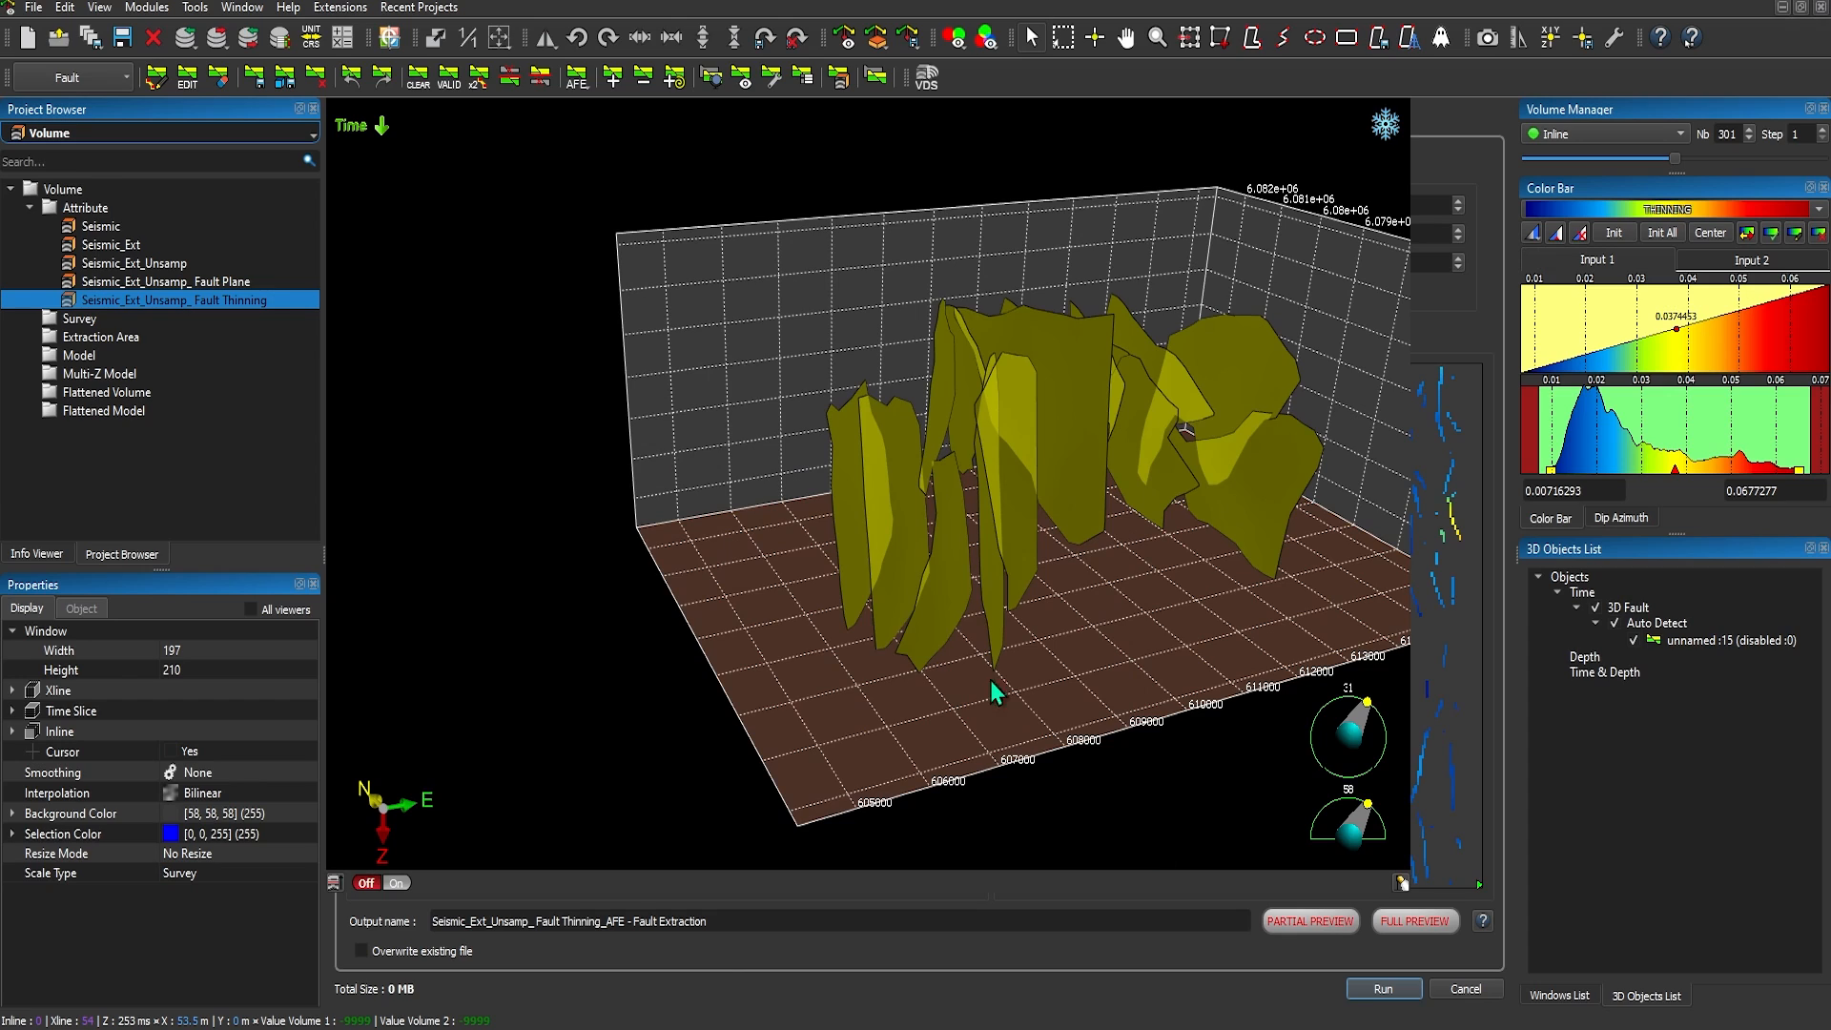
pyautogui.moveTo(932, 531); pyautogui.dragTo(849, 534)
pyautogui.scroll(-5, 870, 543)
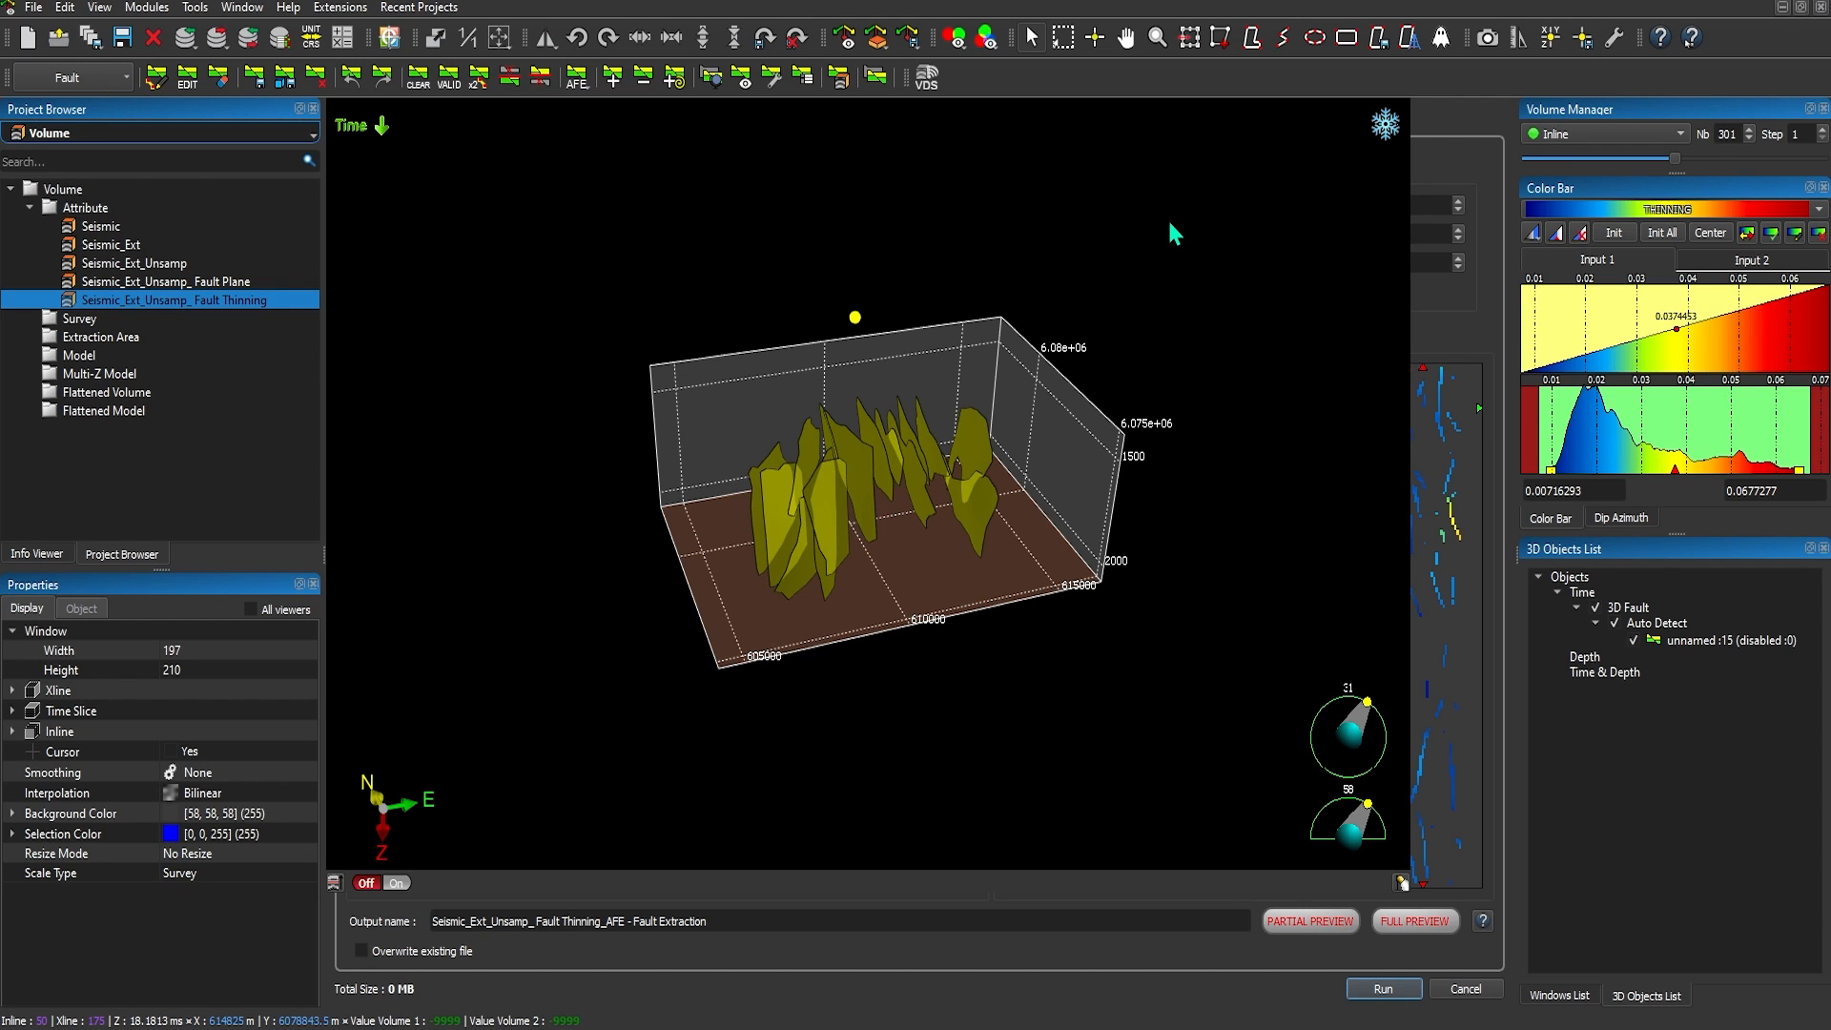
# Close the 3D viewer, enable Auto Merge in the fault extraction and generate a new partial preview of the 3D faults.
pyautogui.hotkey('ctrl', 't')
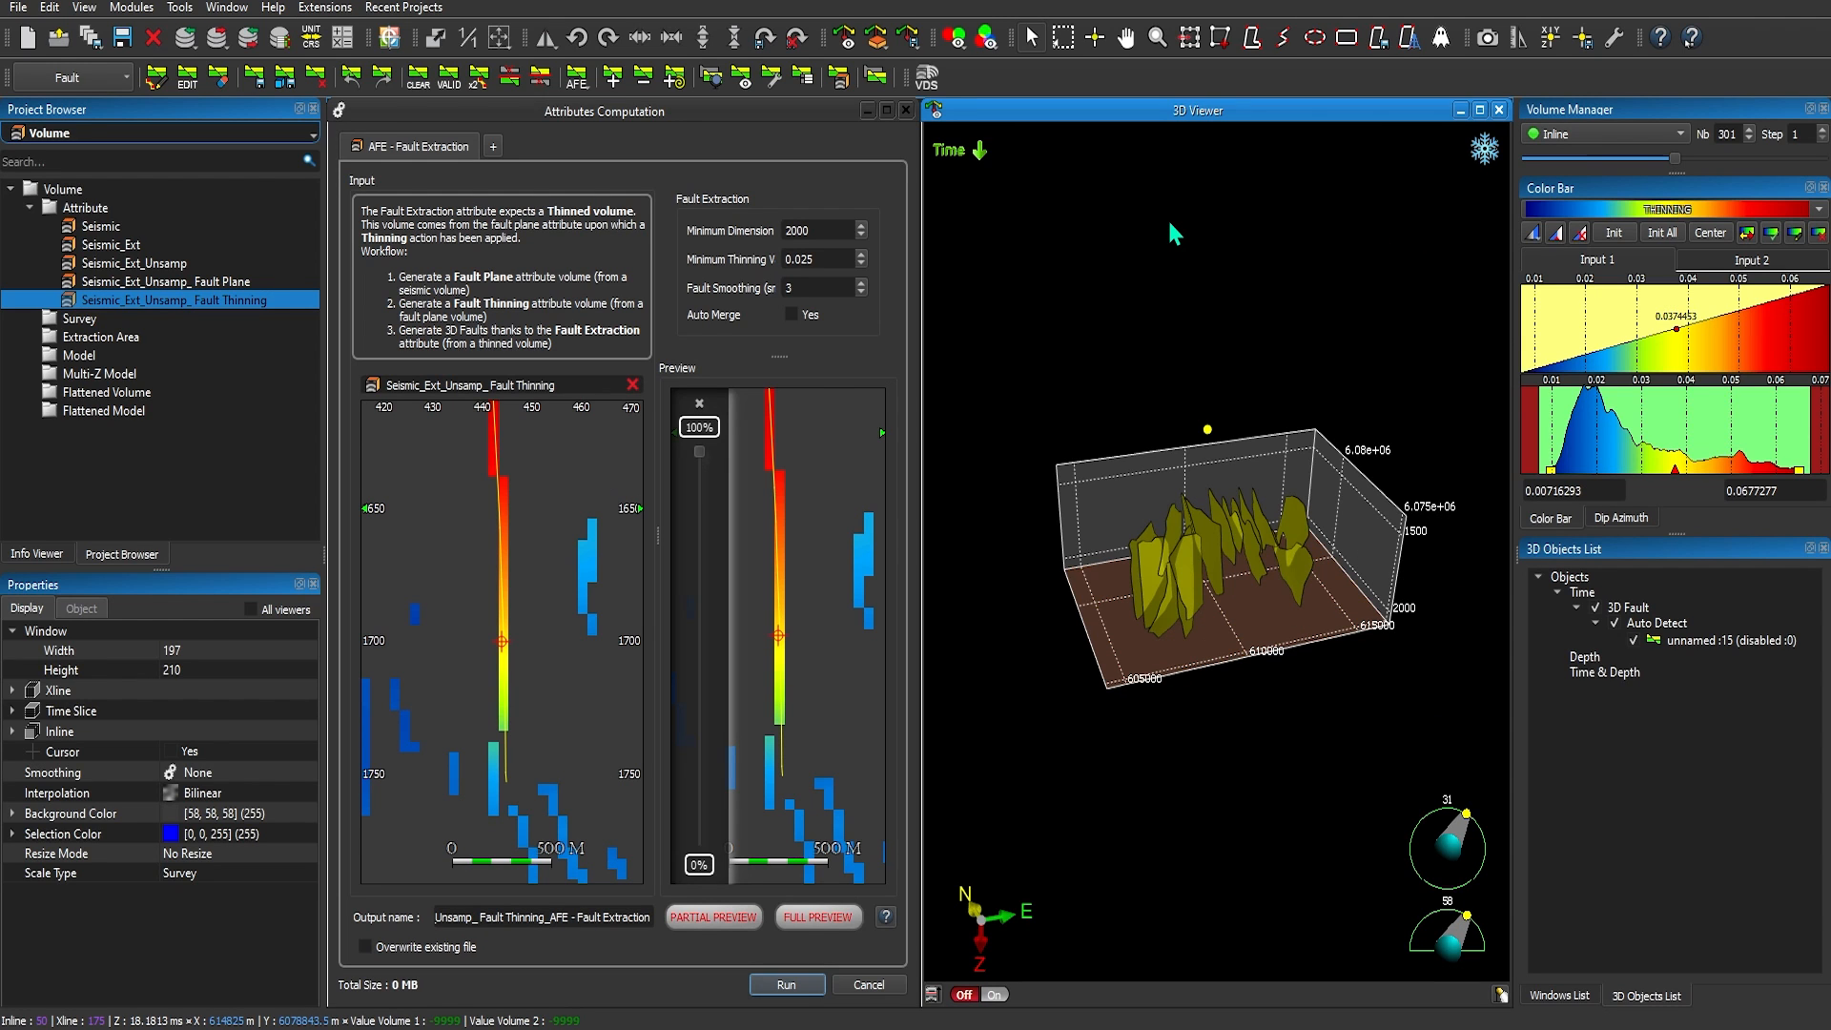
pyautogui.click(1498, 111)
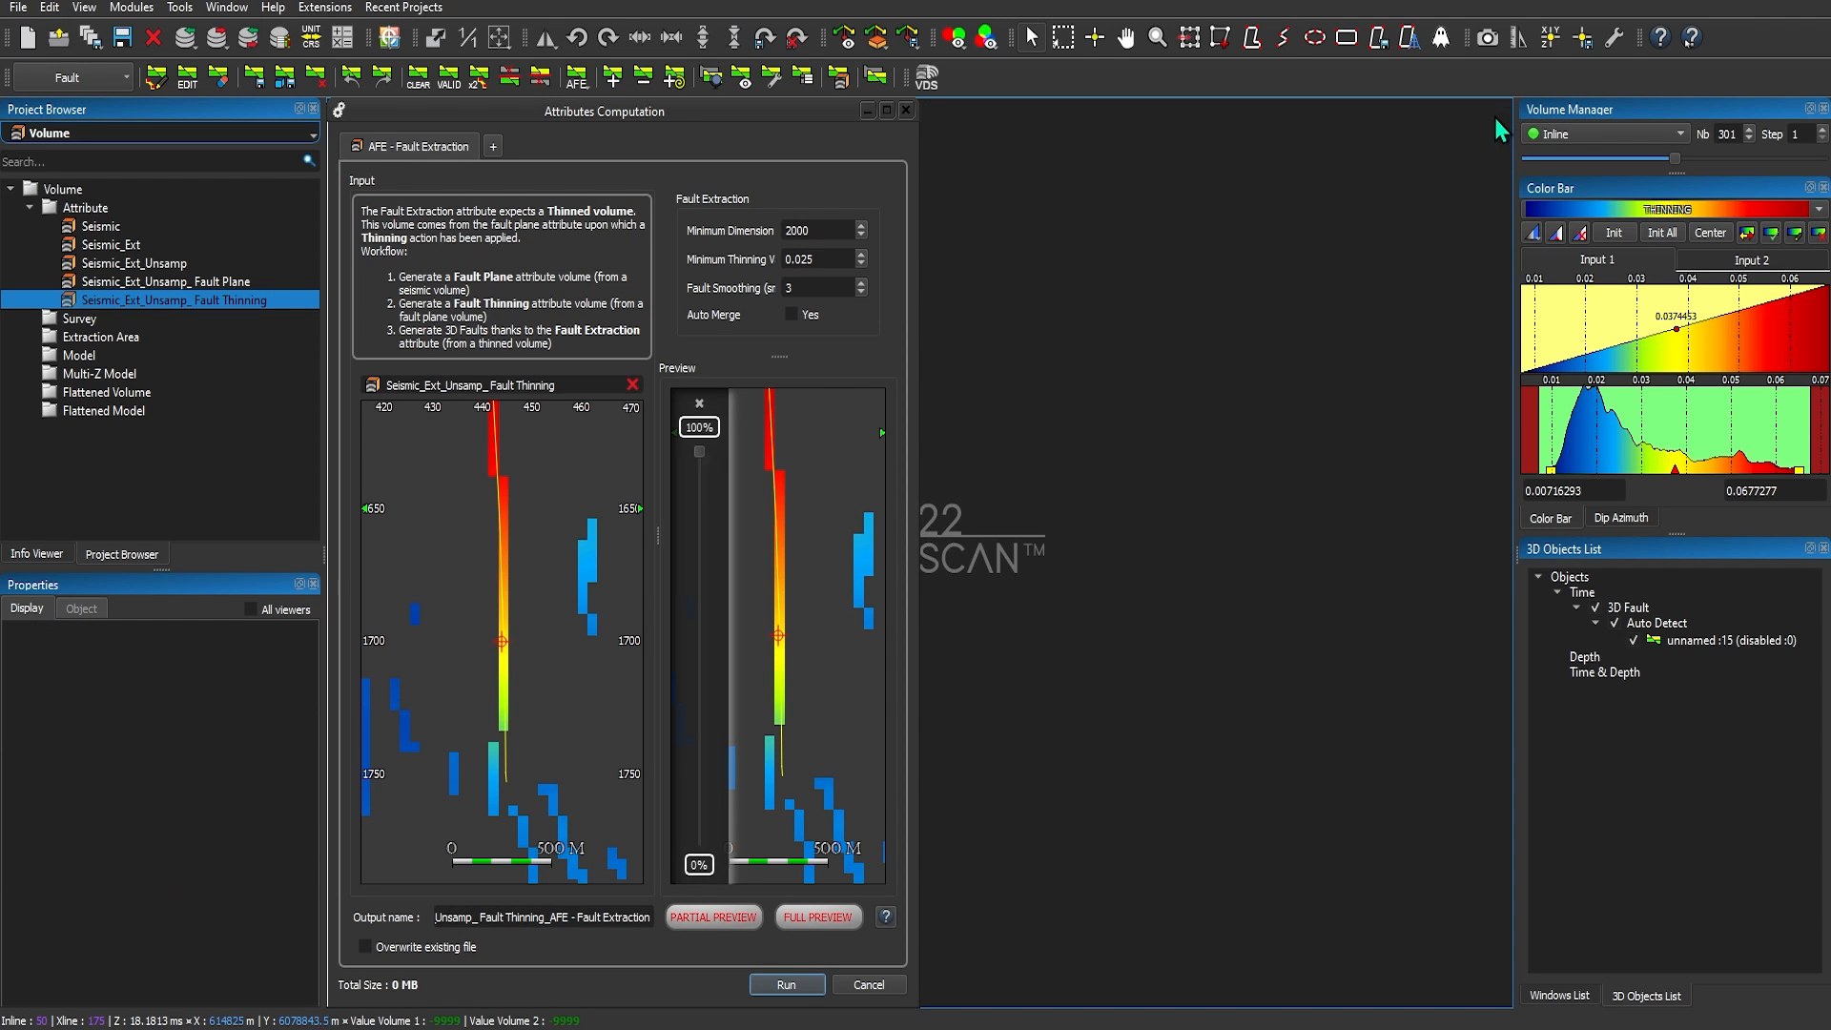
pyautogui.doubleClick(723, 111)
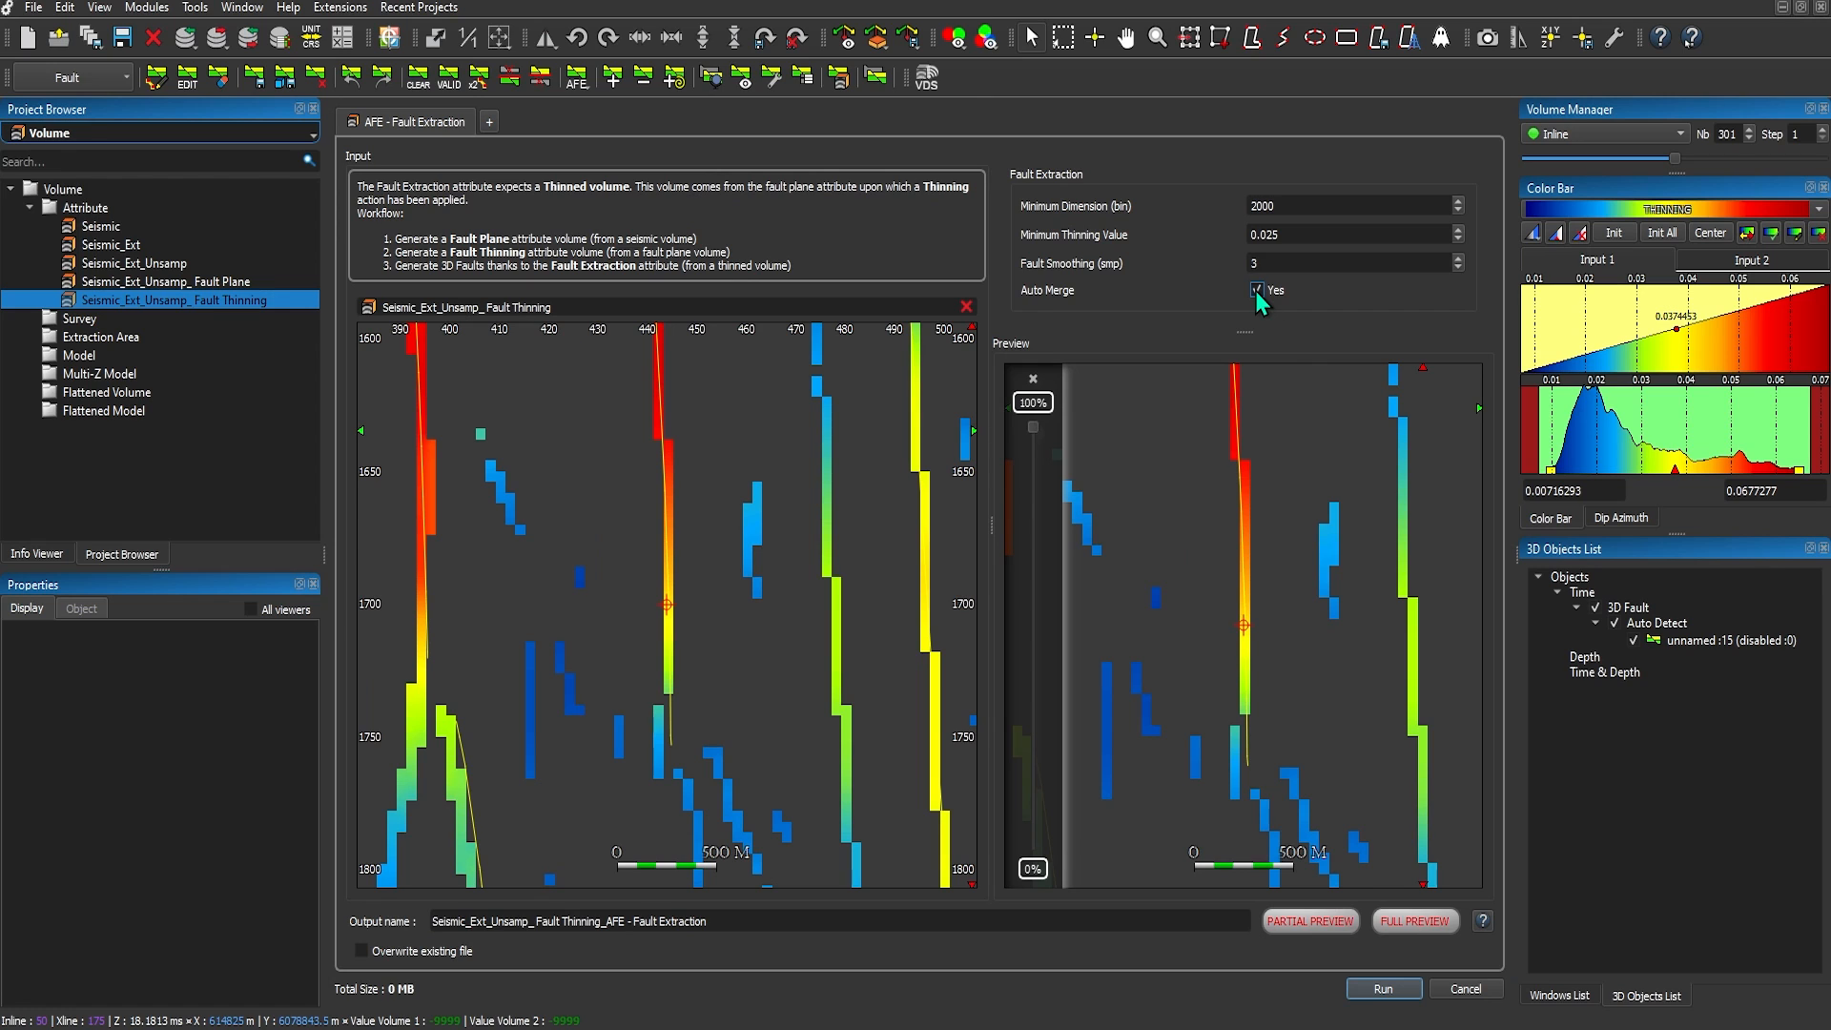
pyautogui.click(1298, 929)
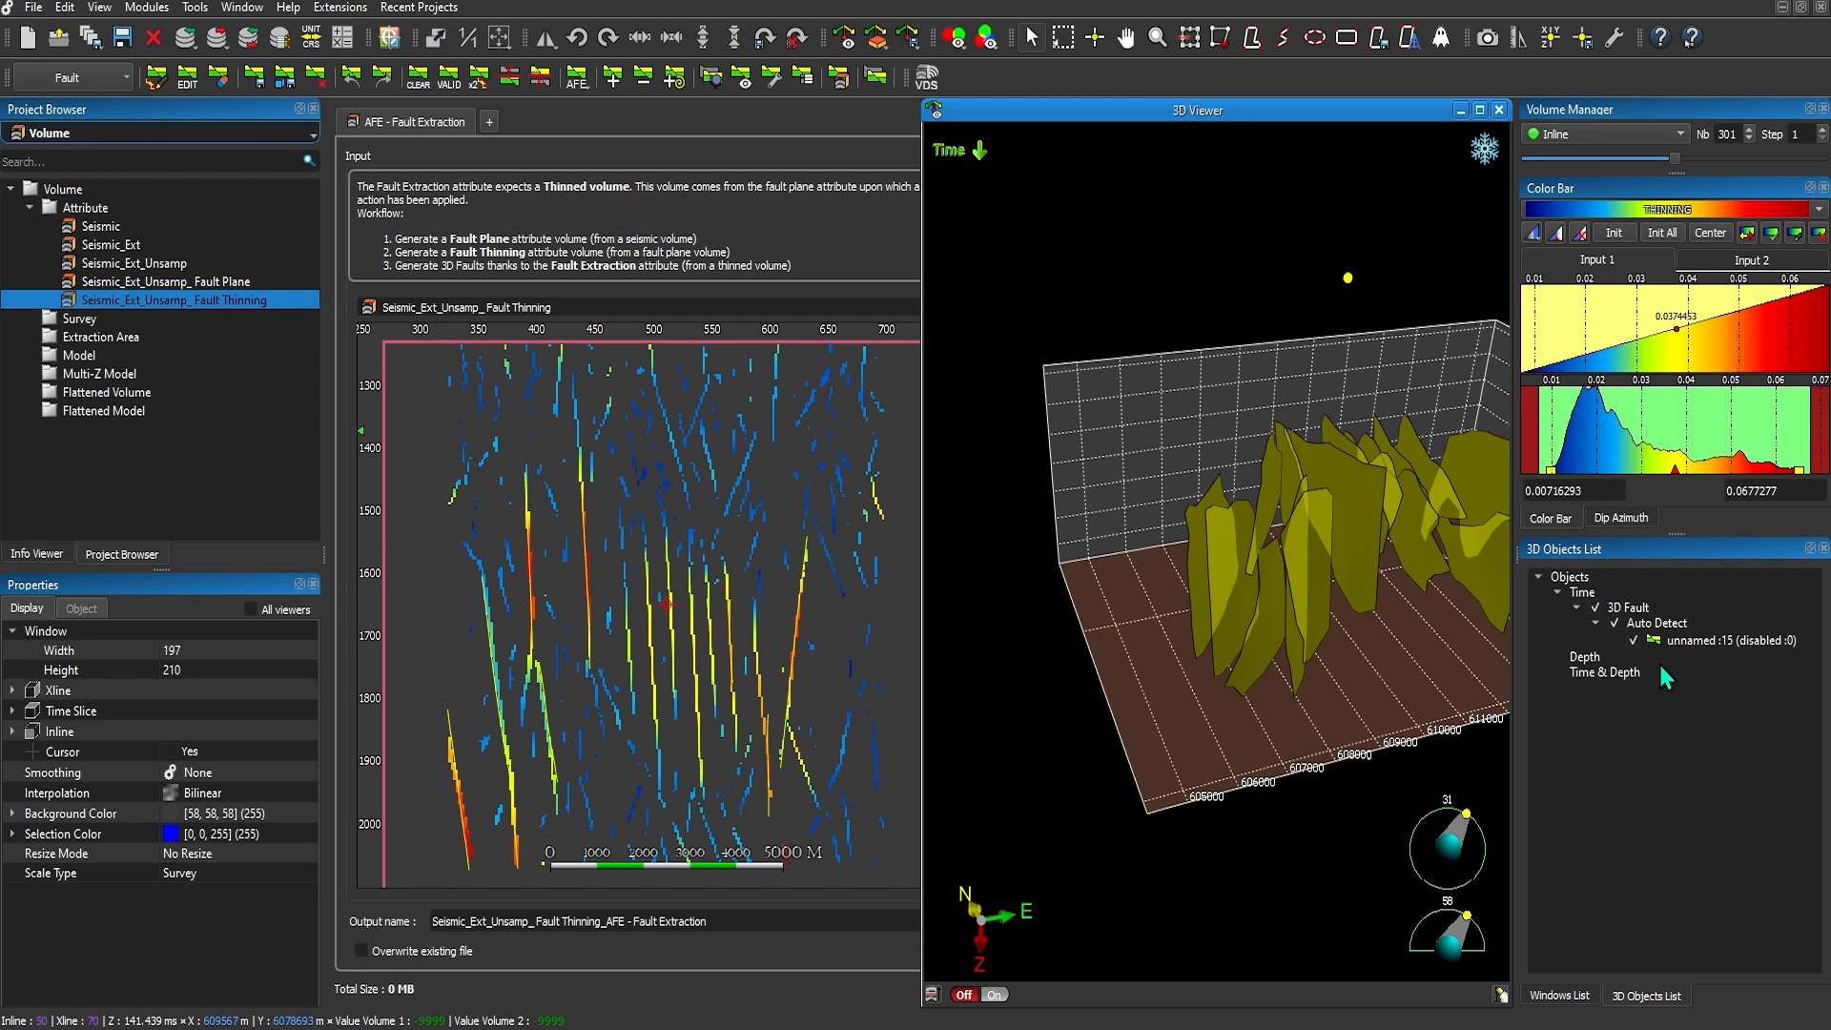
pyautogui.moveTo(1400, 574); pyautogui.dragTo(1159, 601)
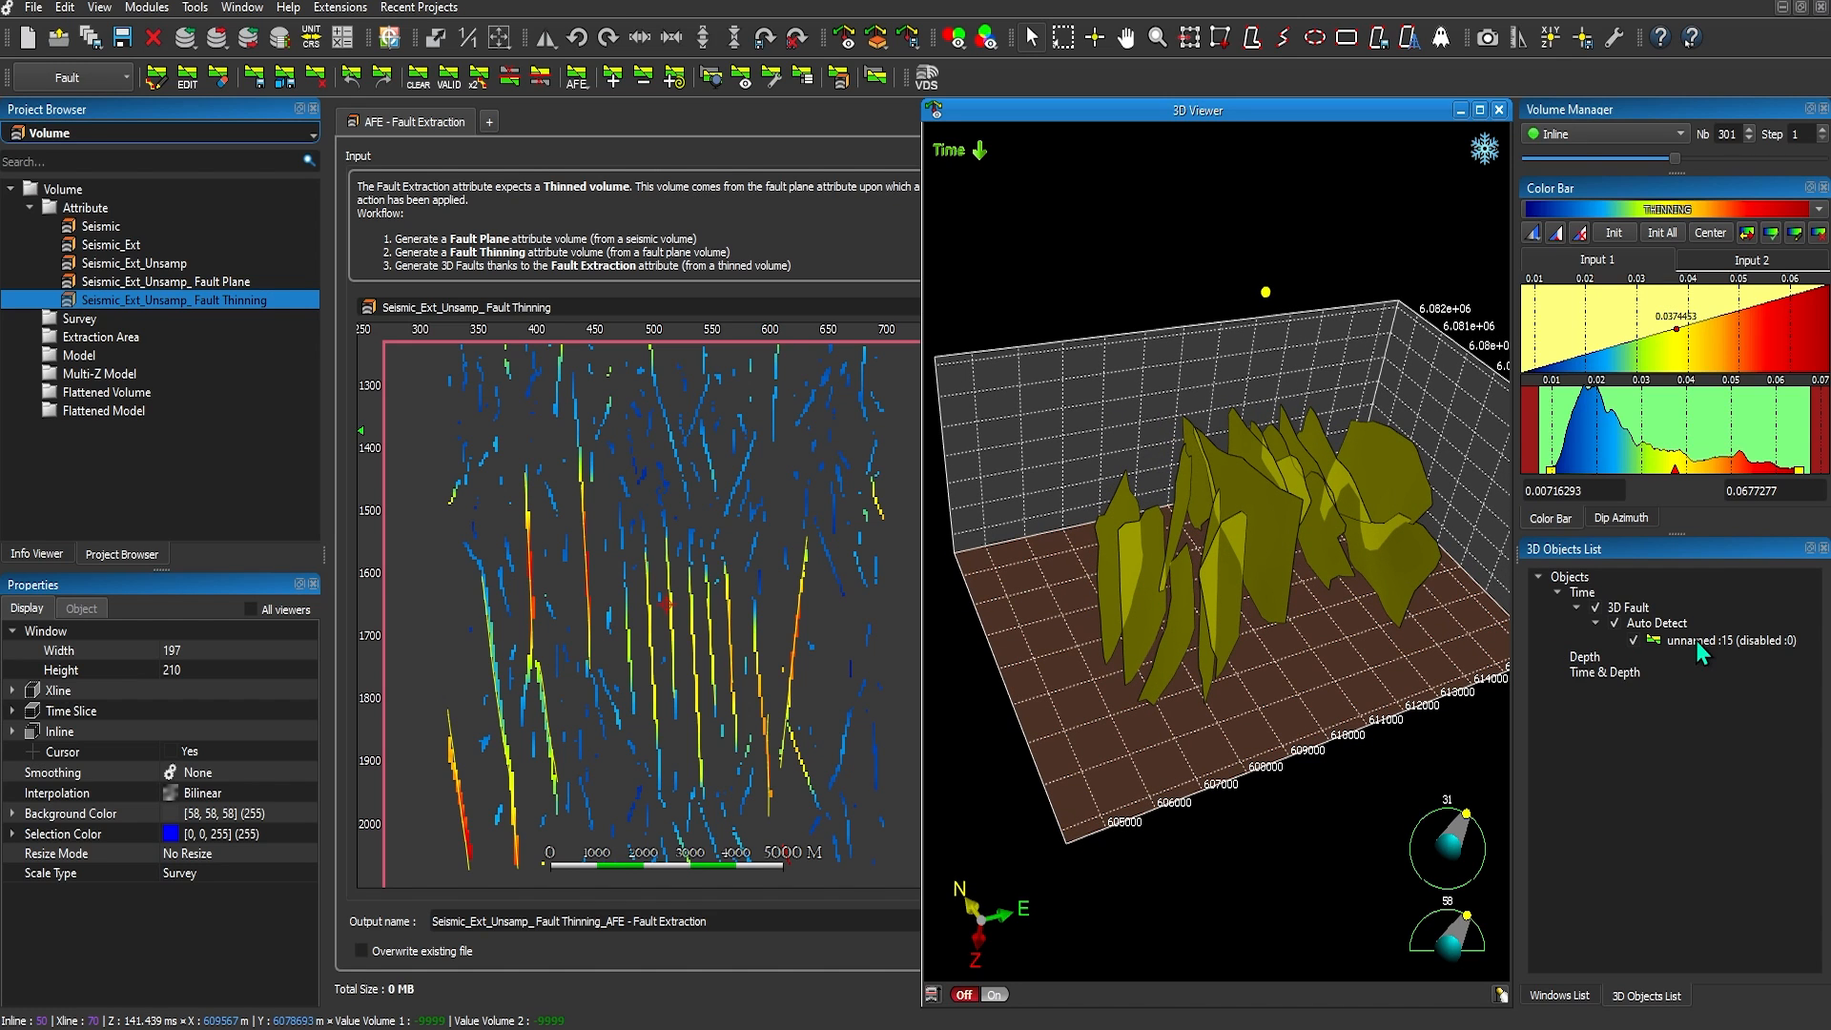
pyautogui.click(1731, 641)
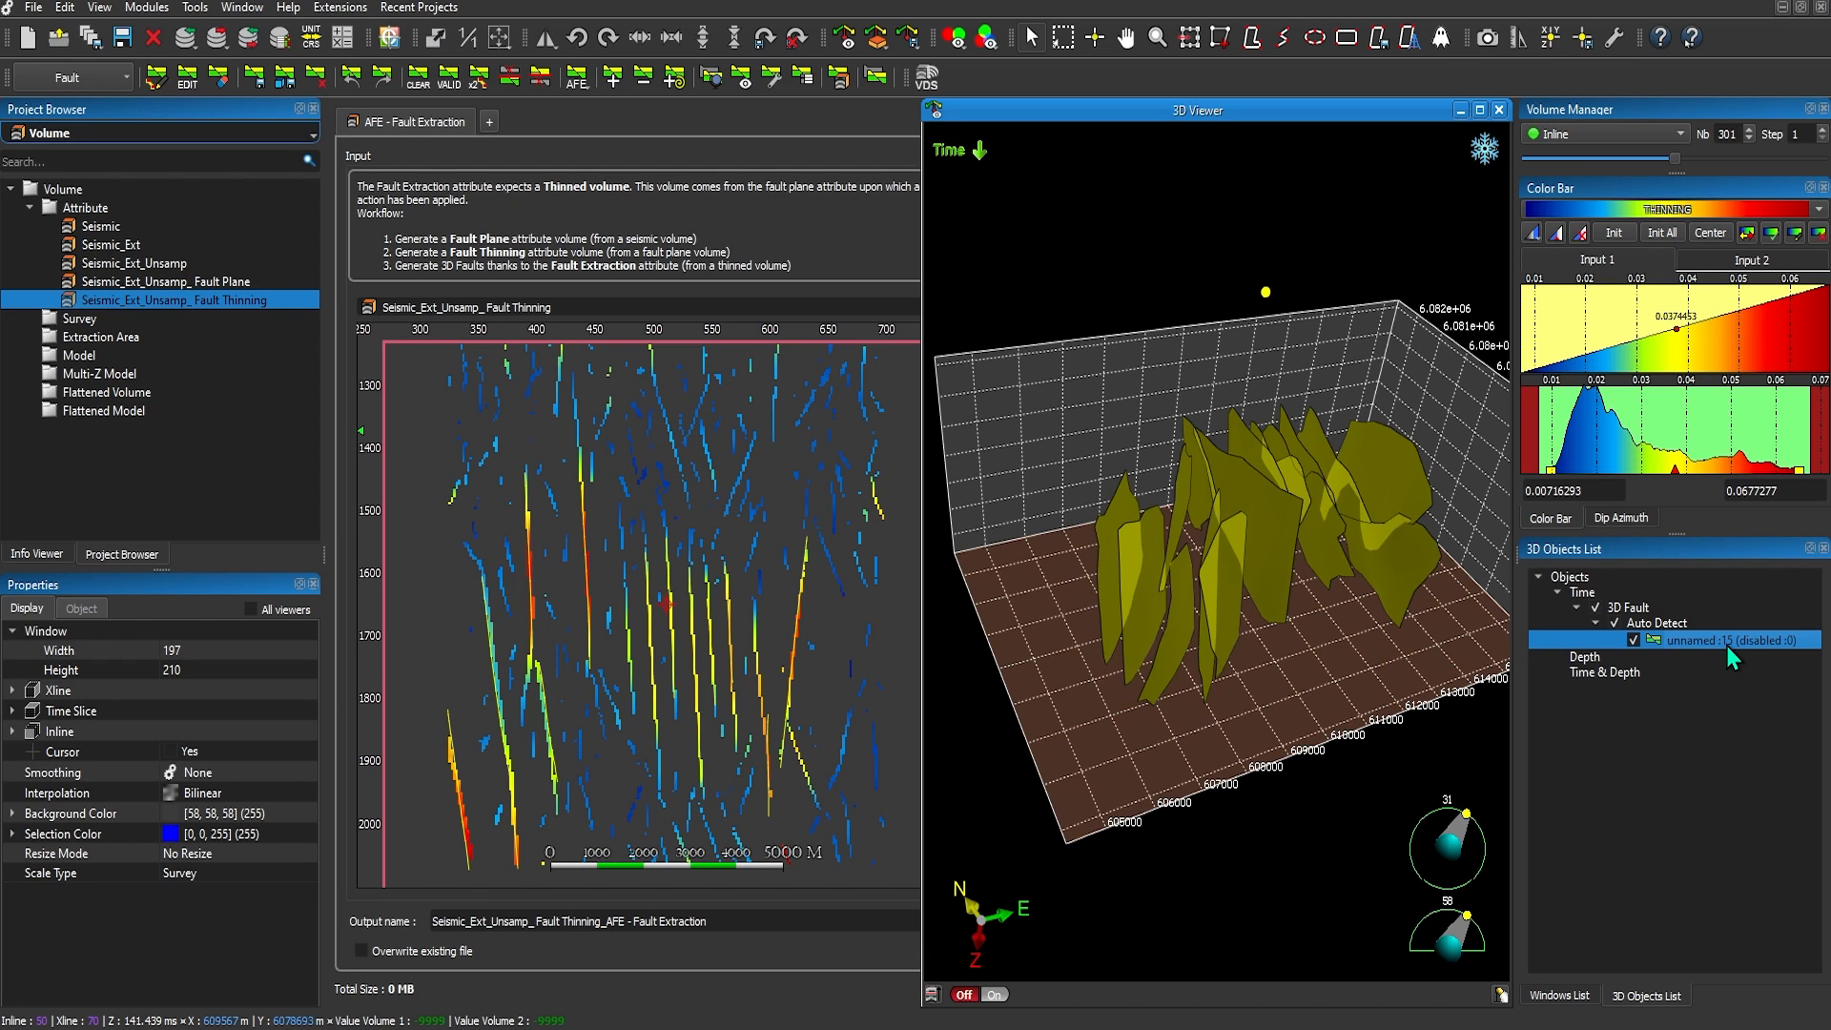
# Return to the fault extraction window and cancel the computation without running it.
pyautogui.click(700, 113)
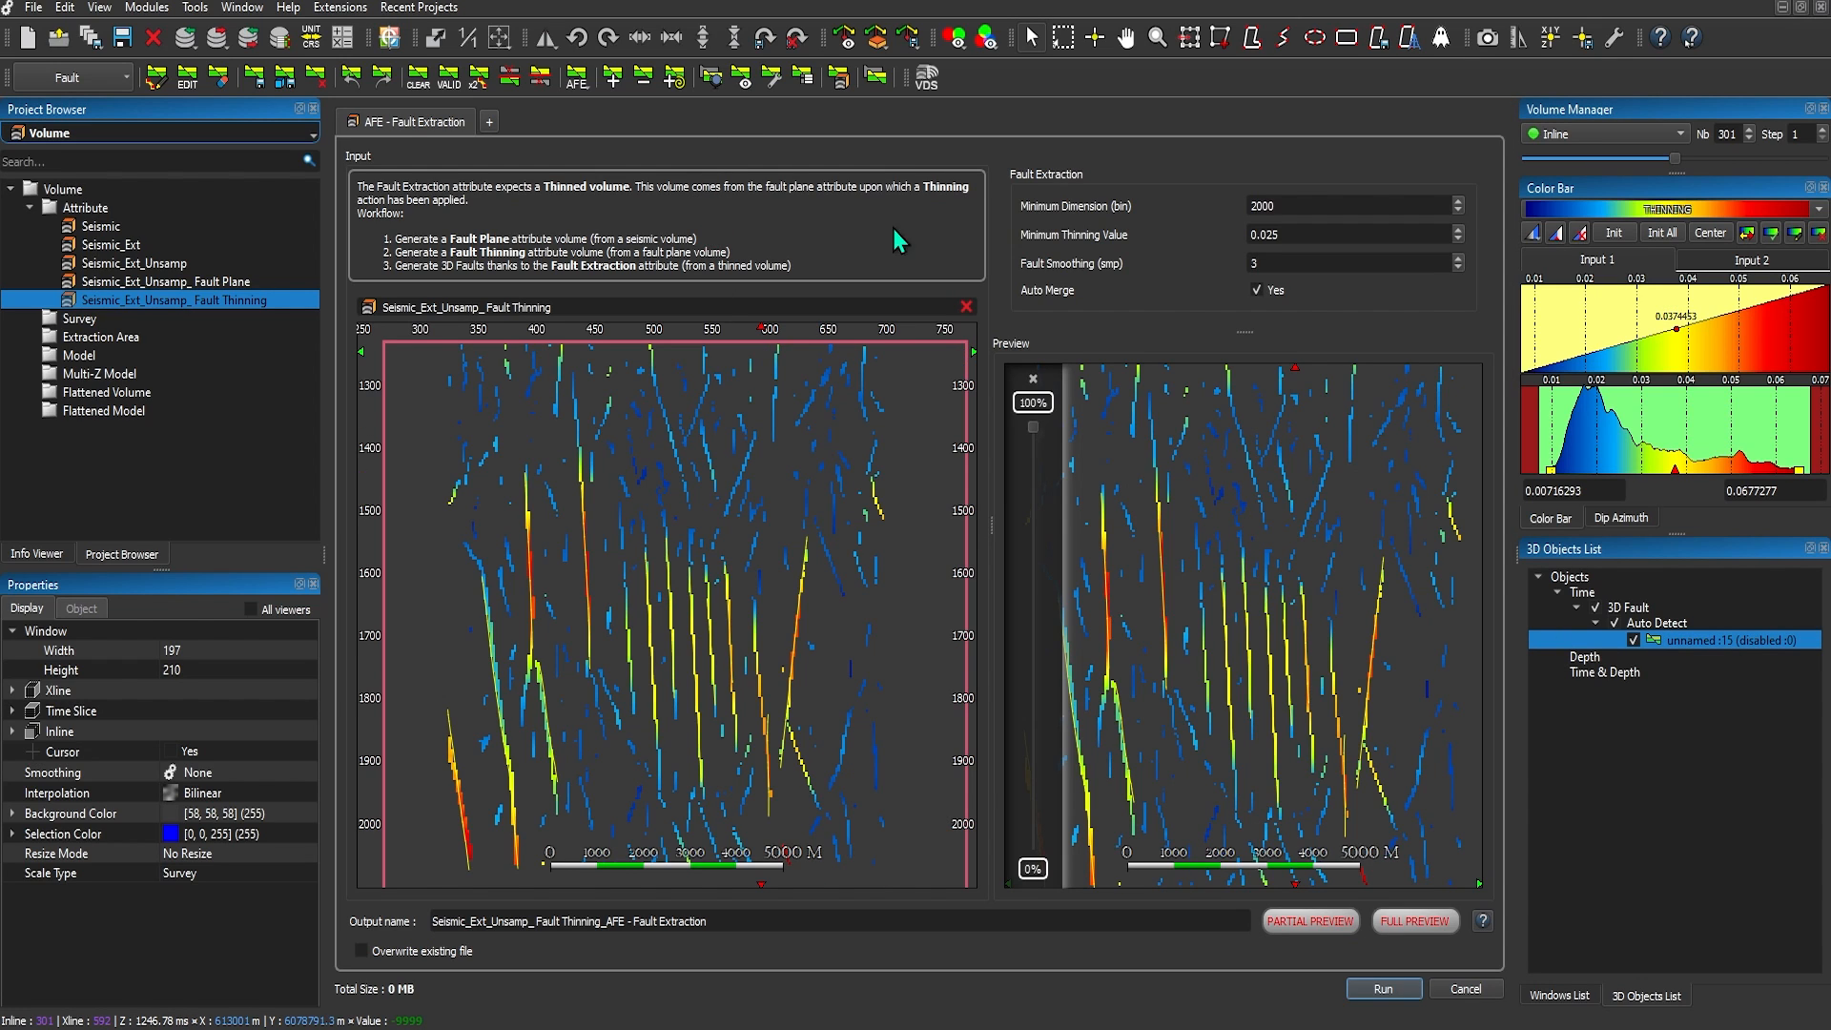
pyautogui.click(1255, 257)
pyautogui.write('3')
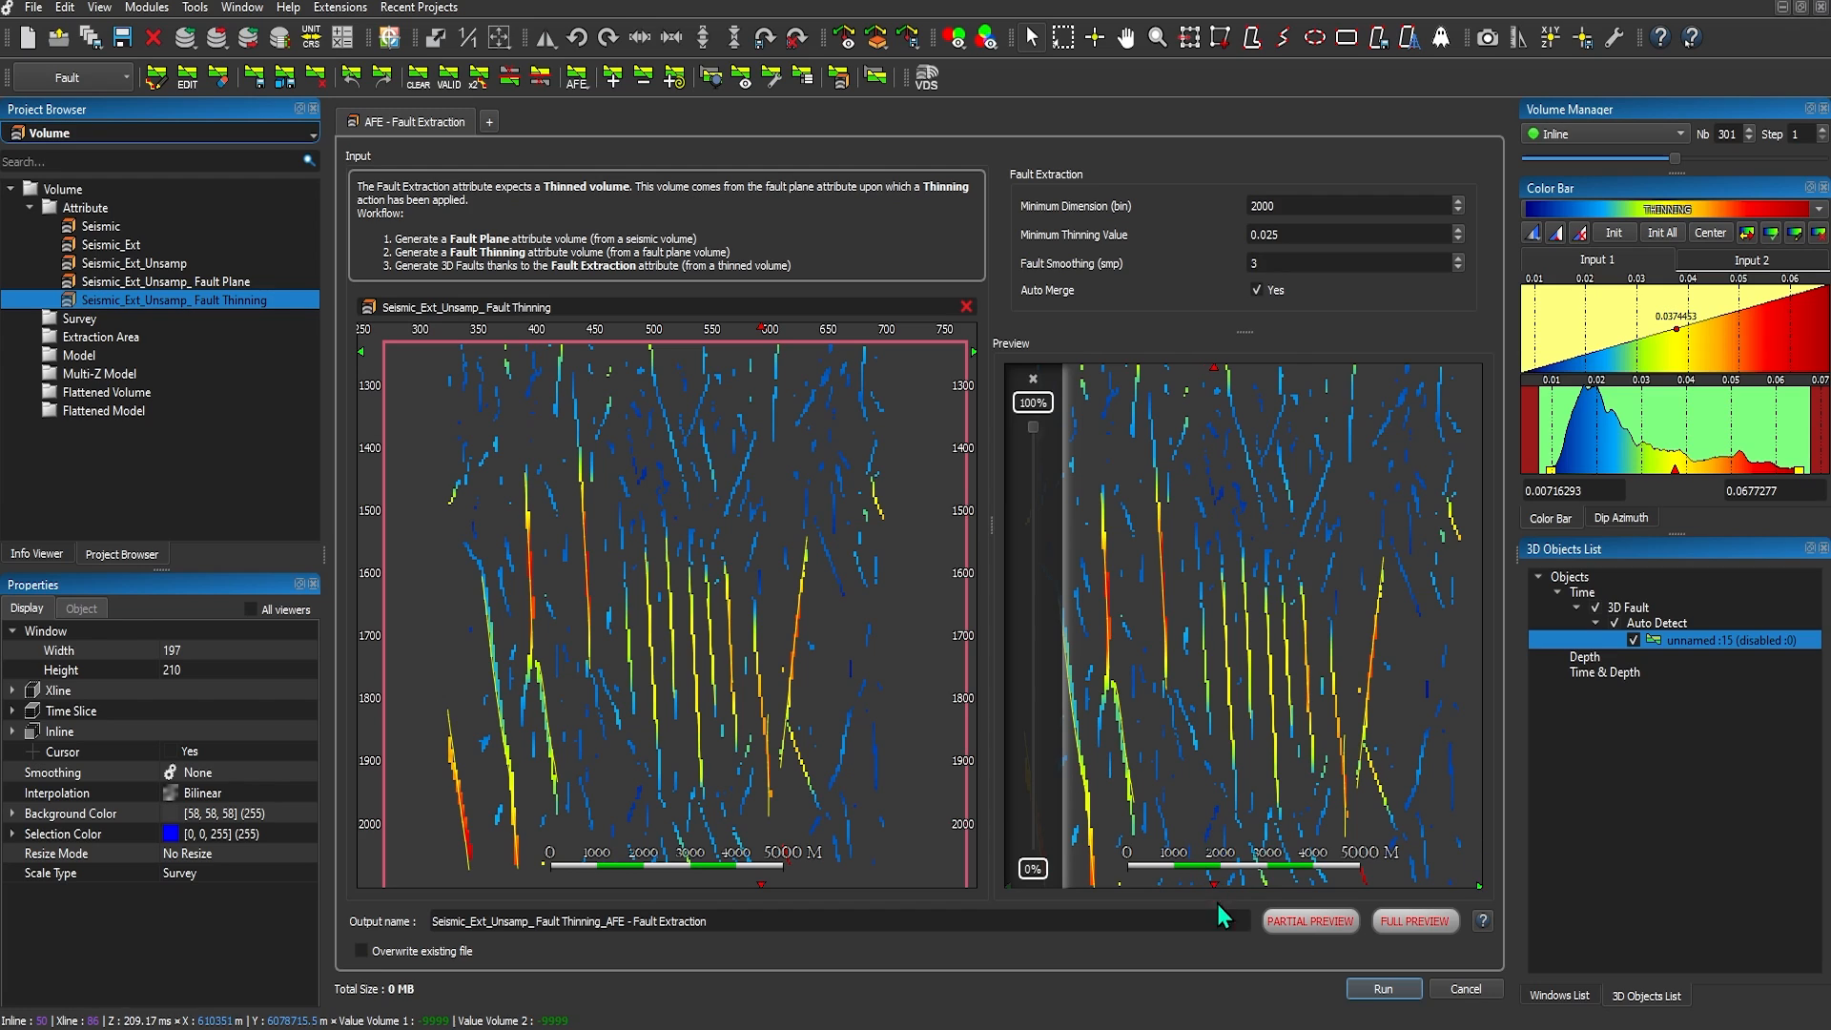
pyautogui.click(1465, 989)
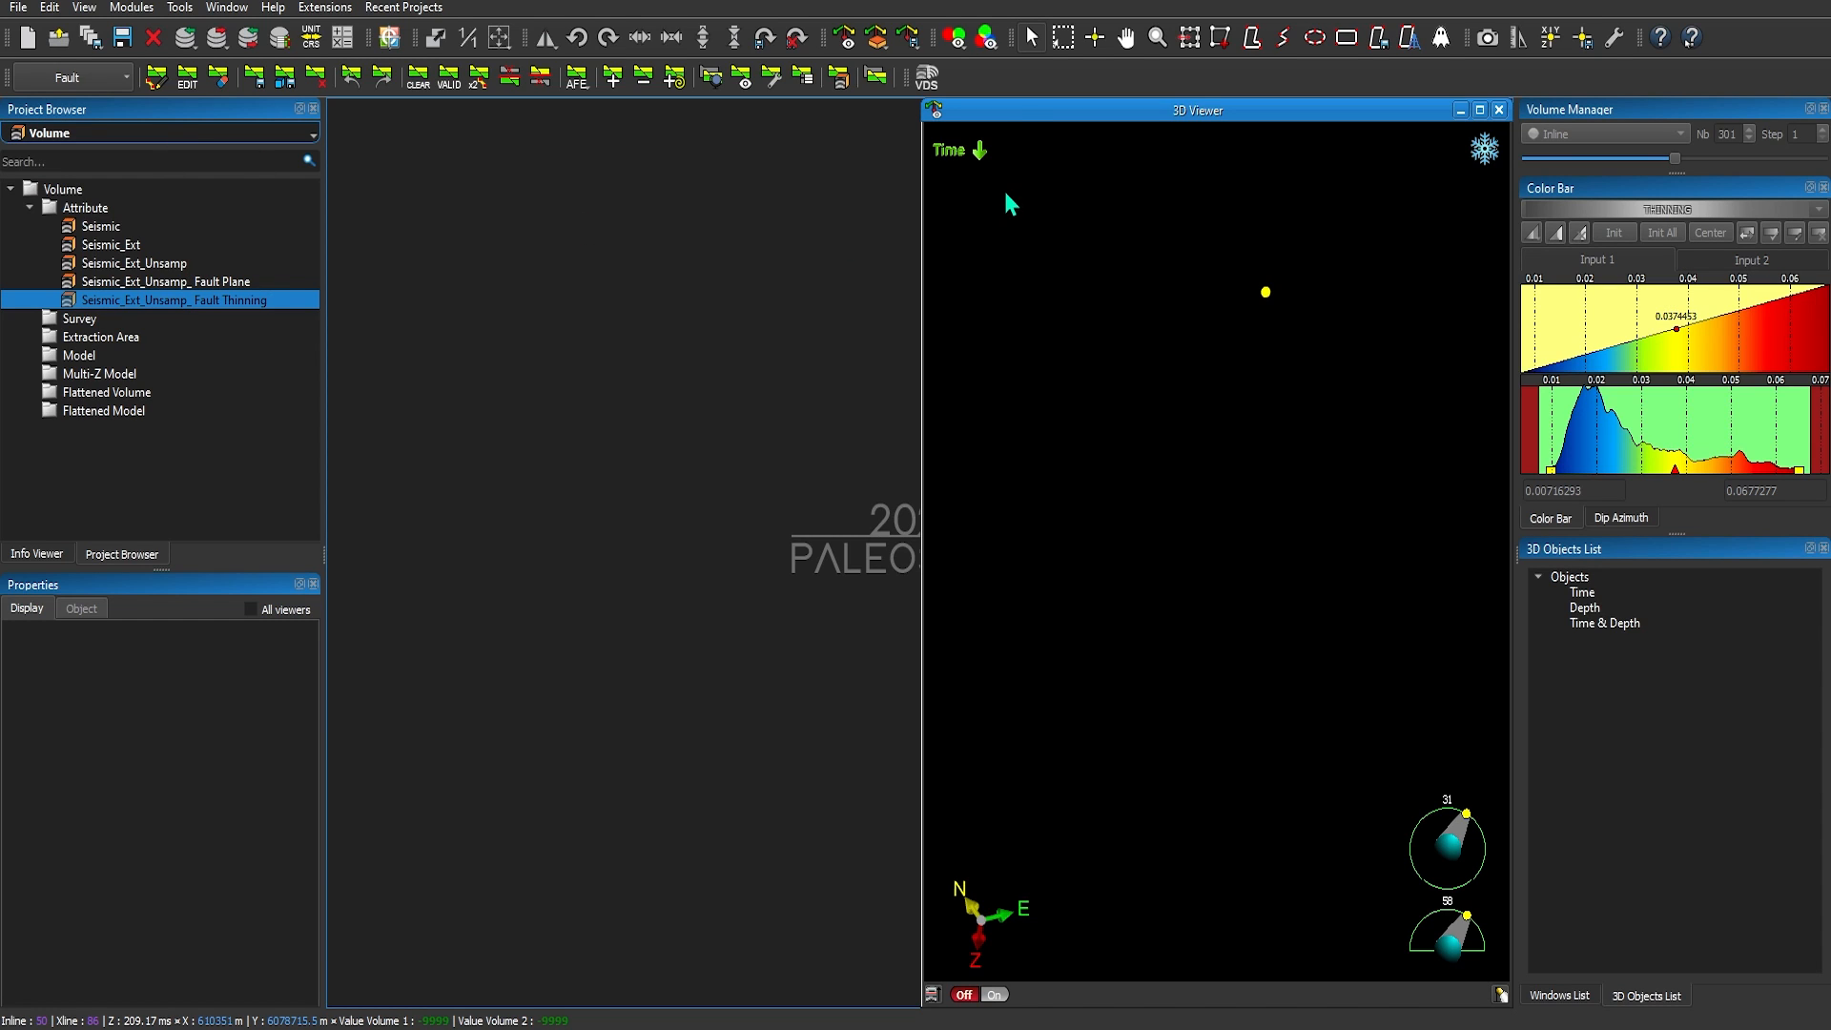
# Maximize the 3D viewer and load the existing Seismic_ Fault Extraction fault set into it.
pyautogui.doubleClick(998, 112)
pyautogui.click(153, 134)
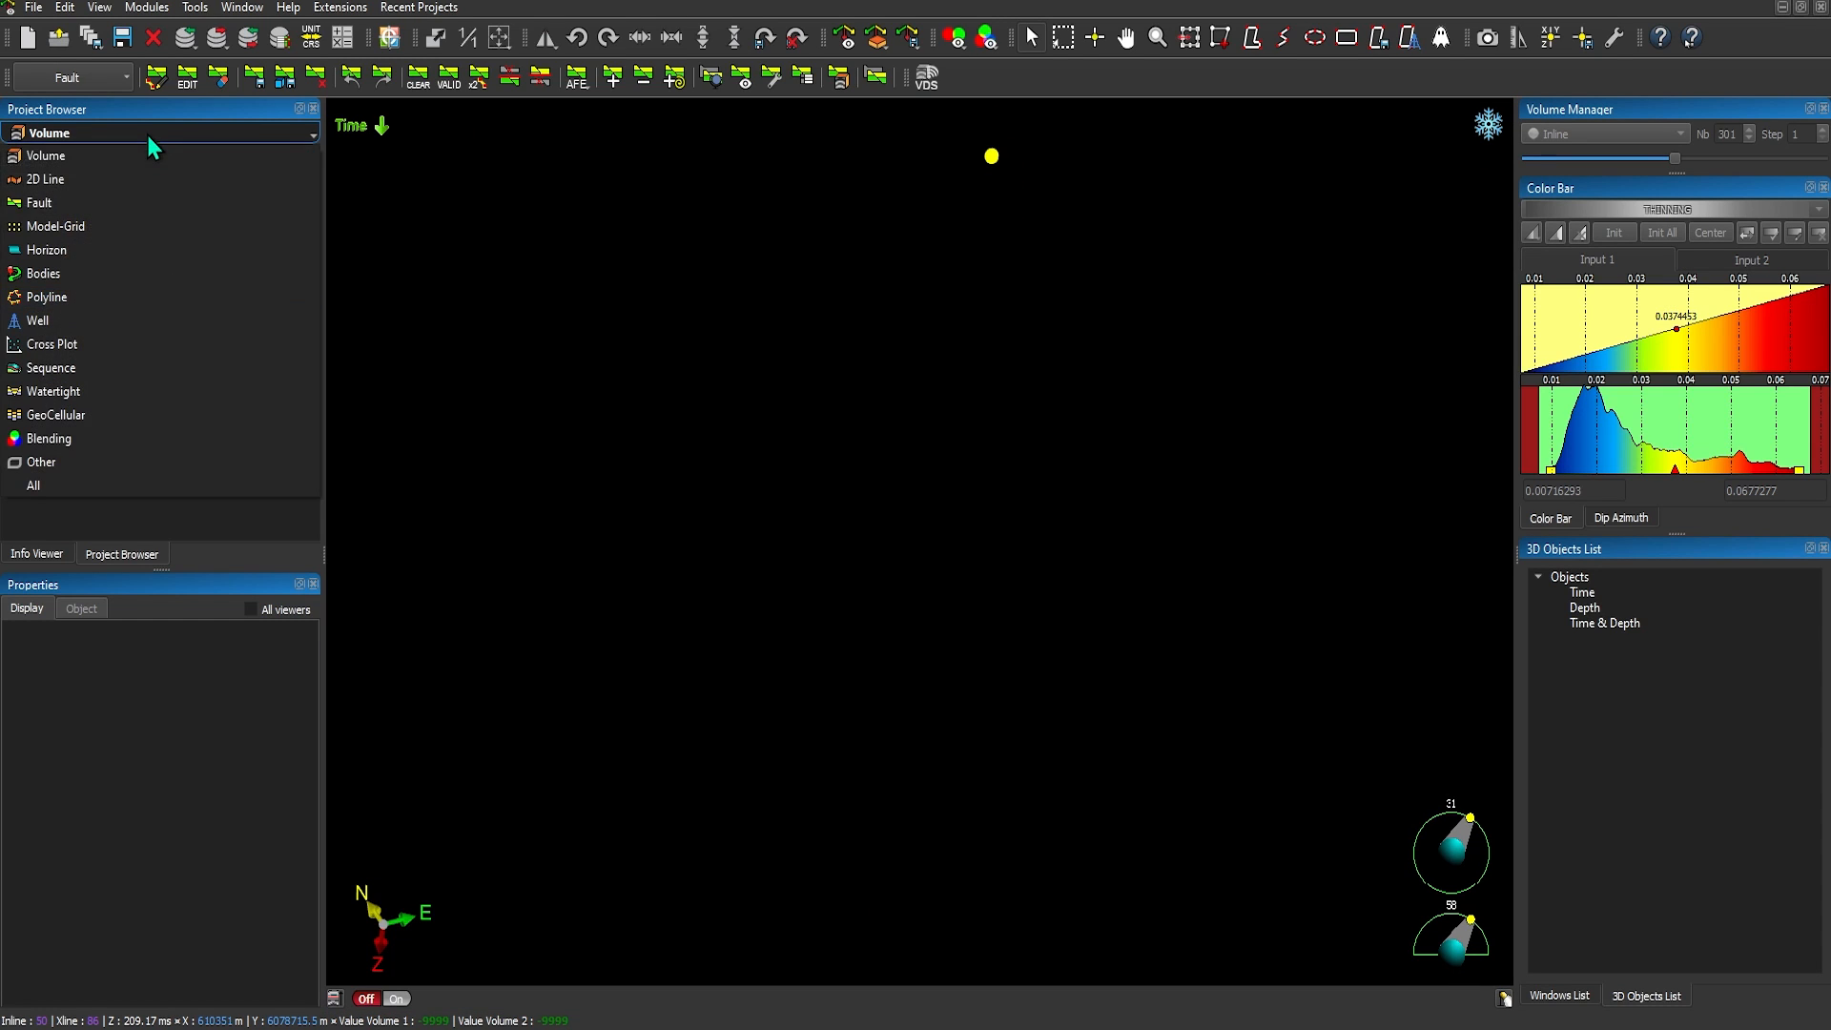
pyautogui.click(74, 199)
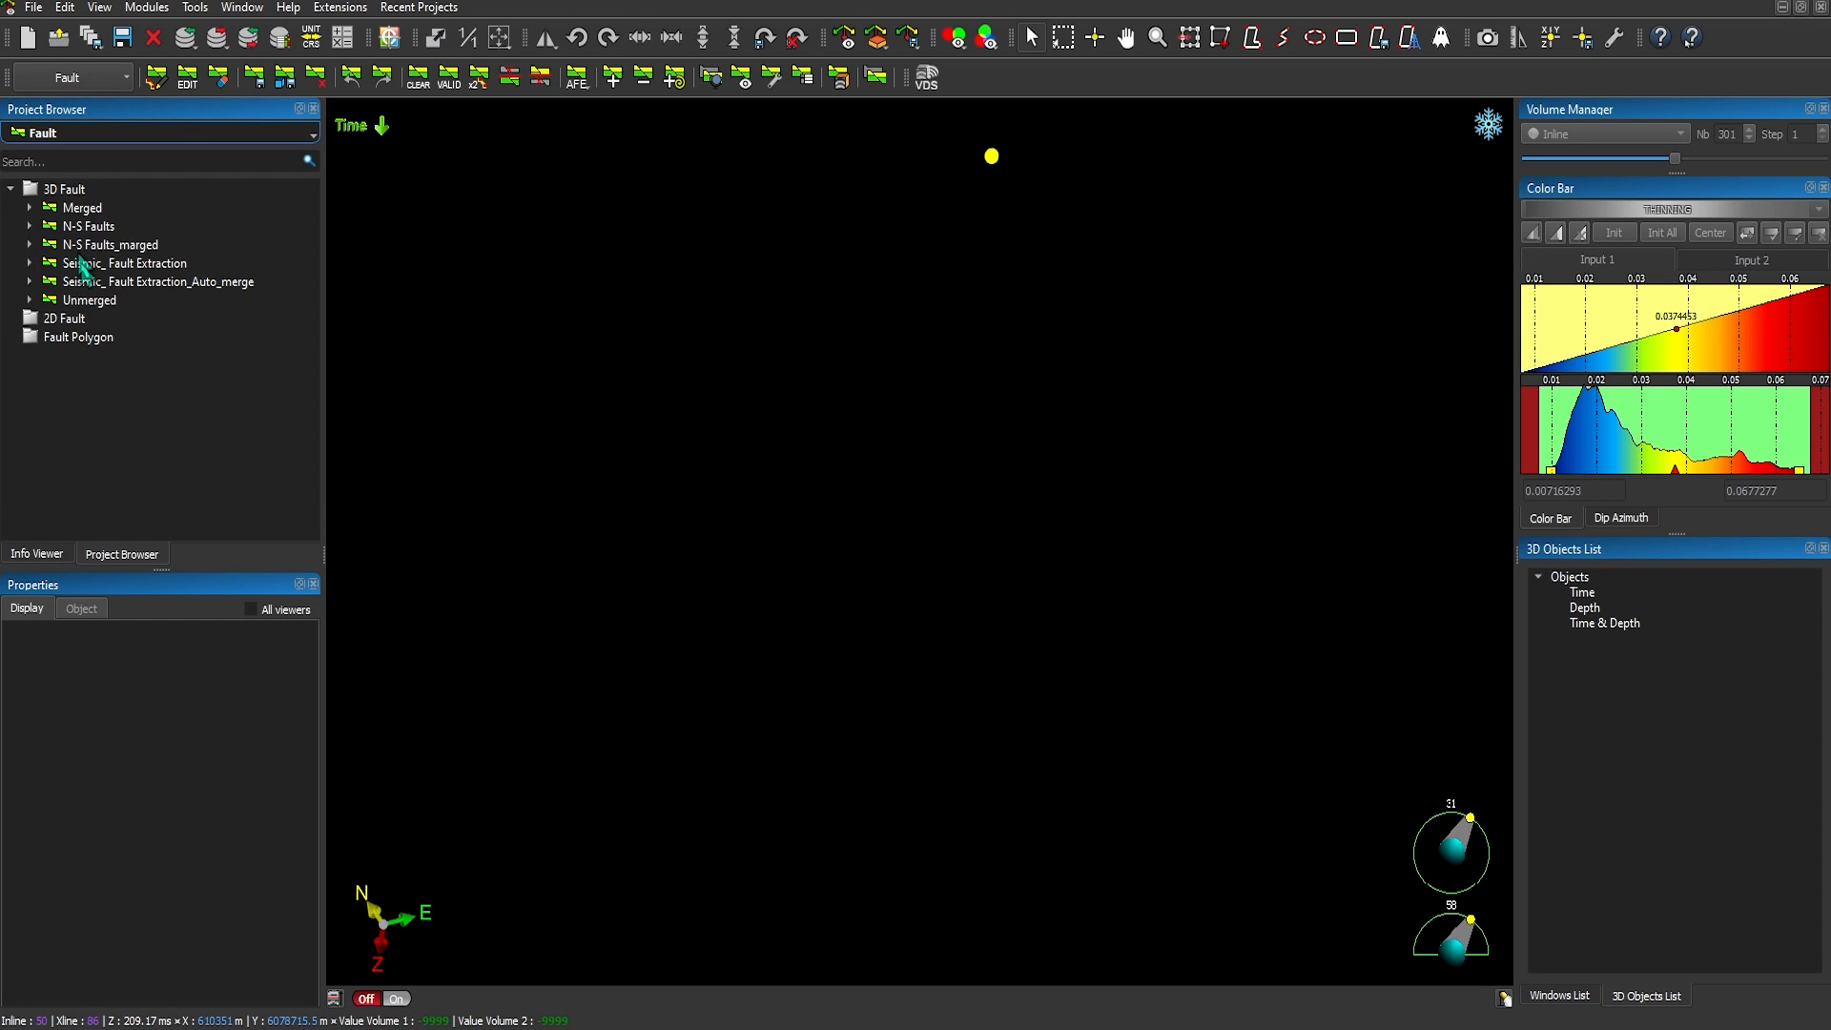
pyautogui.moveTo(90, 263); pyautogui.dragTo(849, 430)
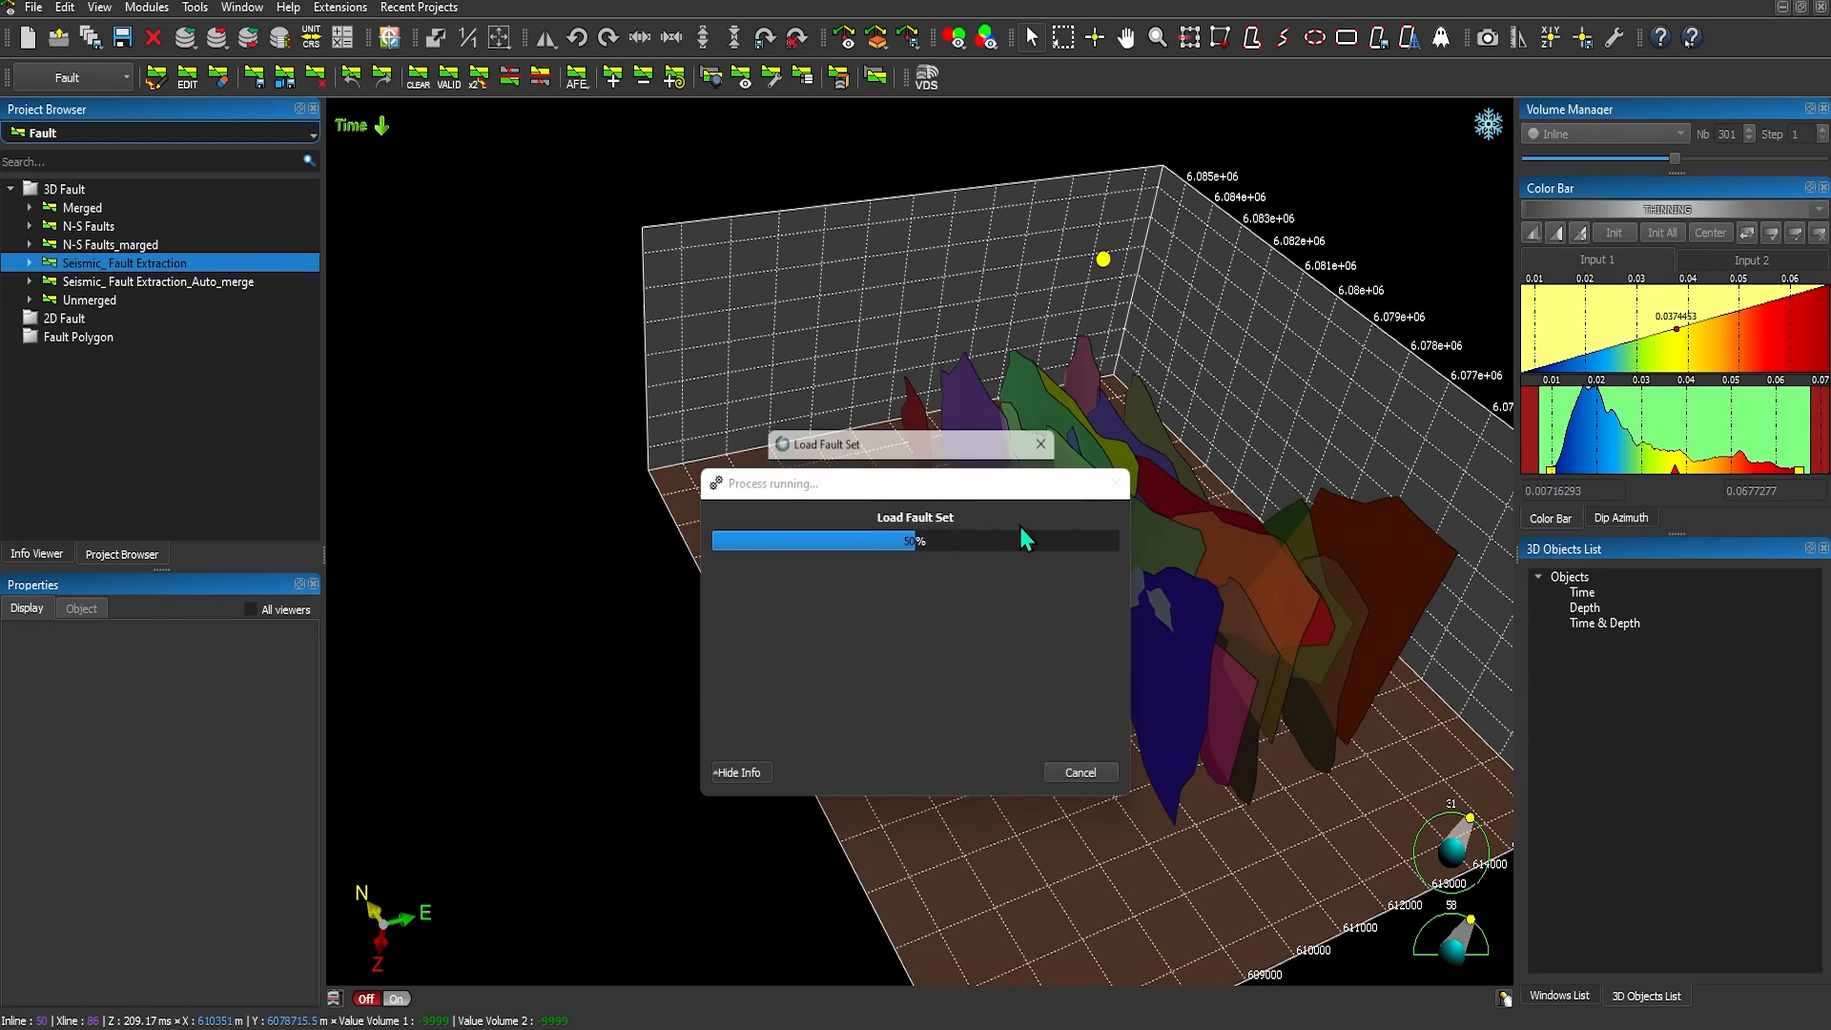
pyautogui.click(1022, 524)
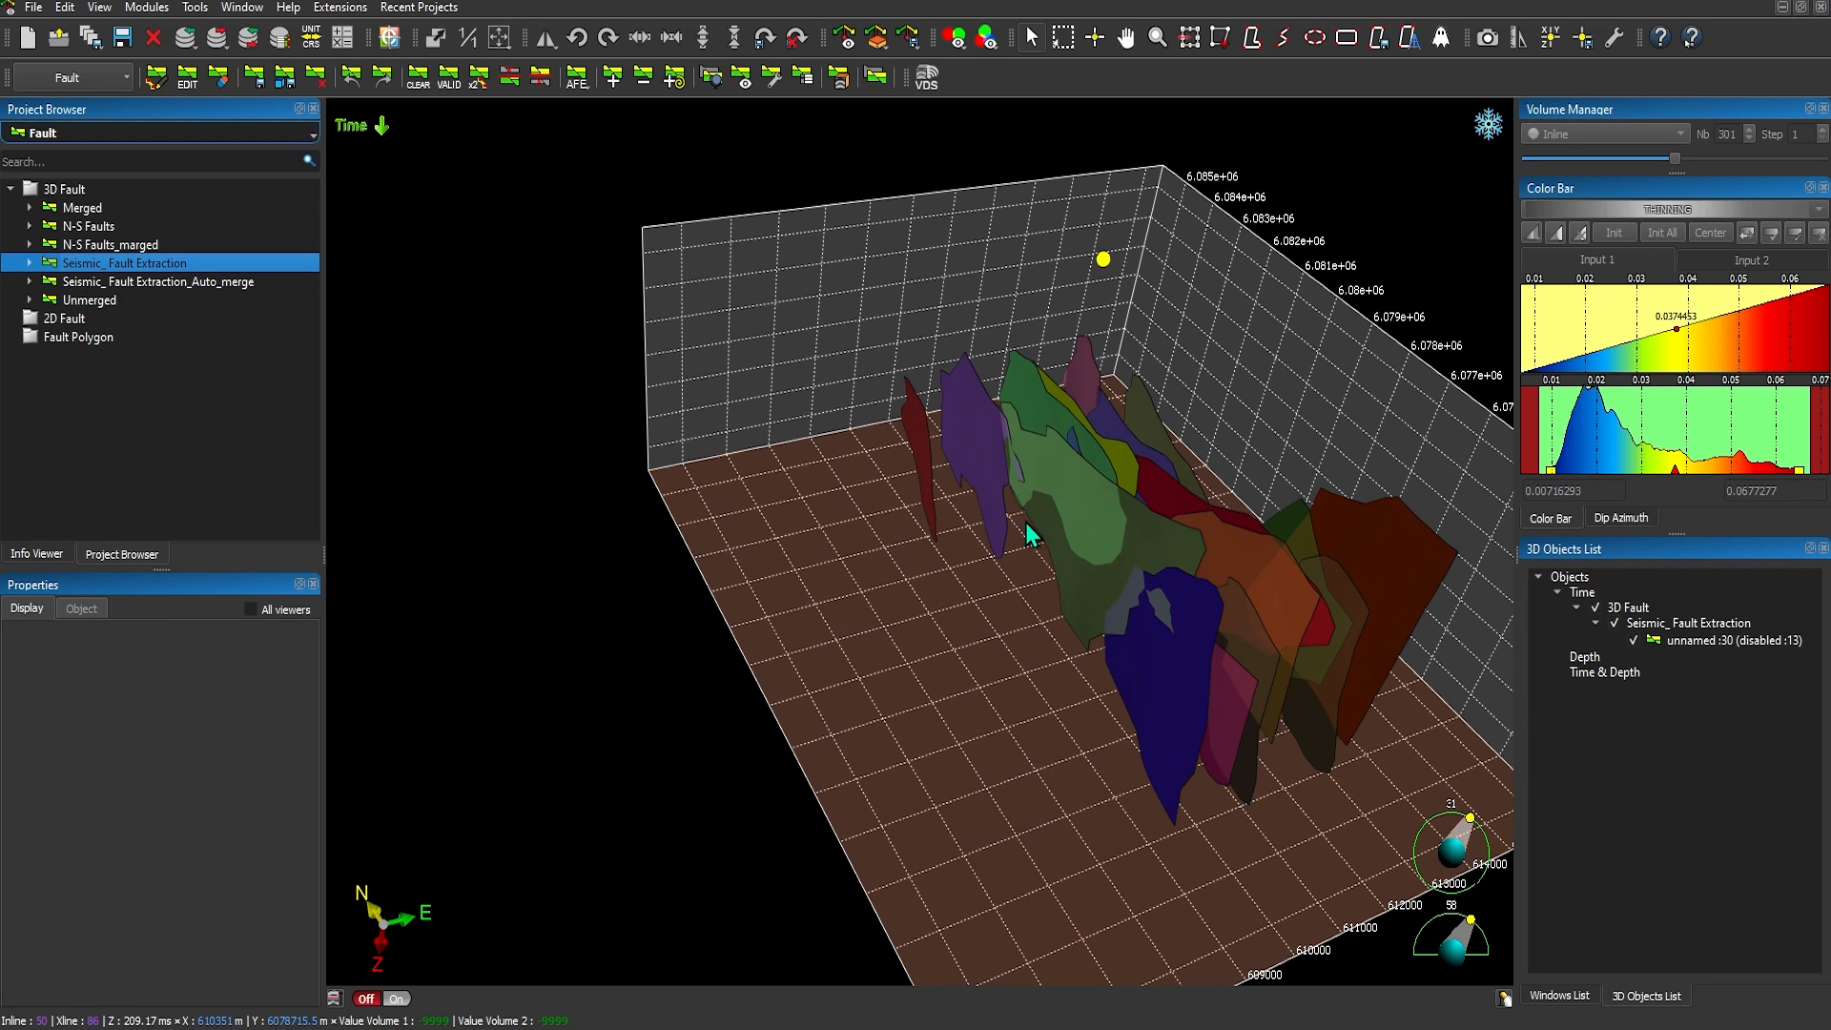
# Reset the Dip Azimuth filter of the loaded faults to dip 0° to 90° and azimuth 0° to 180°.
pyautogui.moveTo(1147, 542); pyautogui.dragTo(828, 577, button='middle')
pyautogui.moveTo(828, 577); pyautogui.dragTo(871, 551)
pyautogui.click(1622, 518)
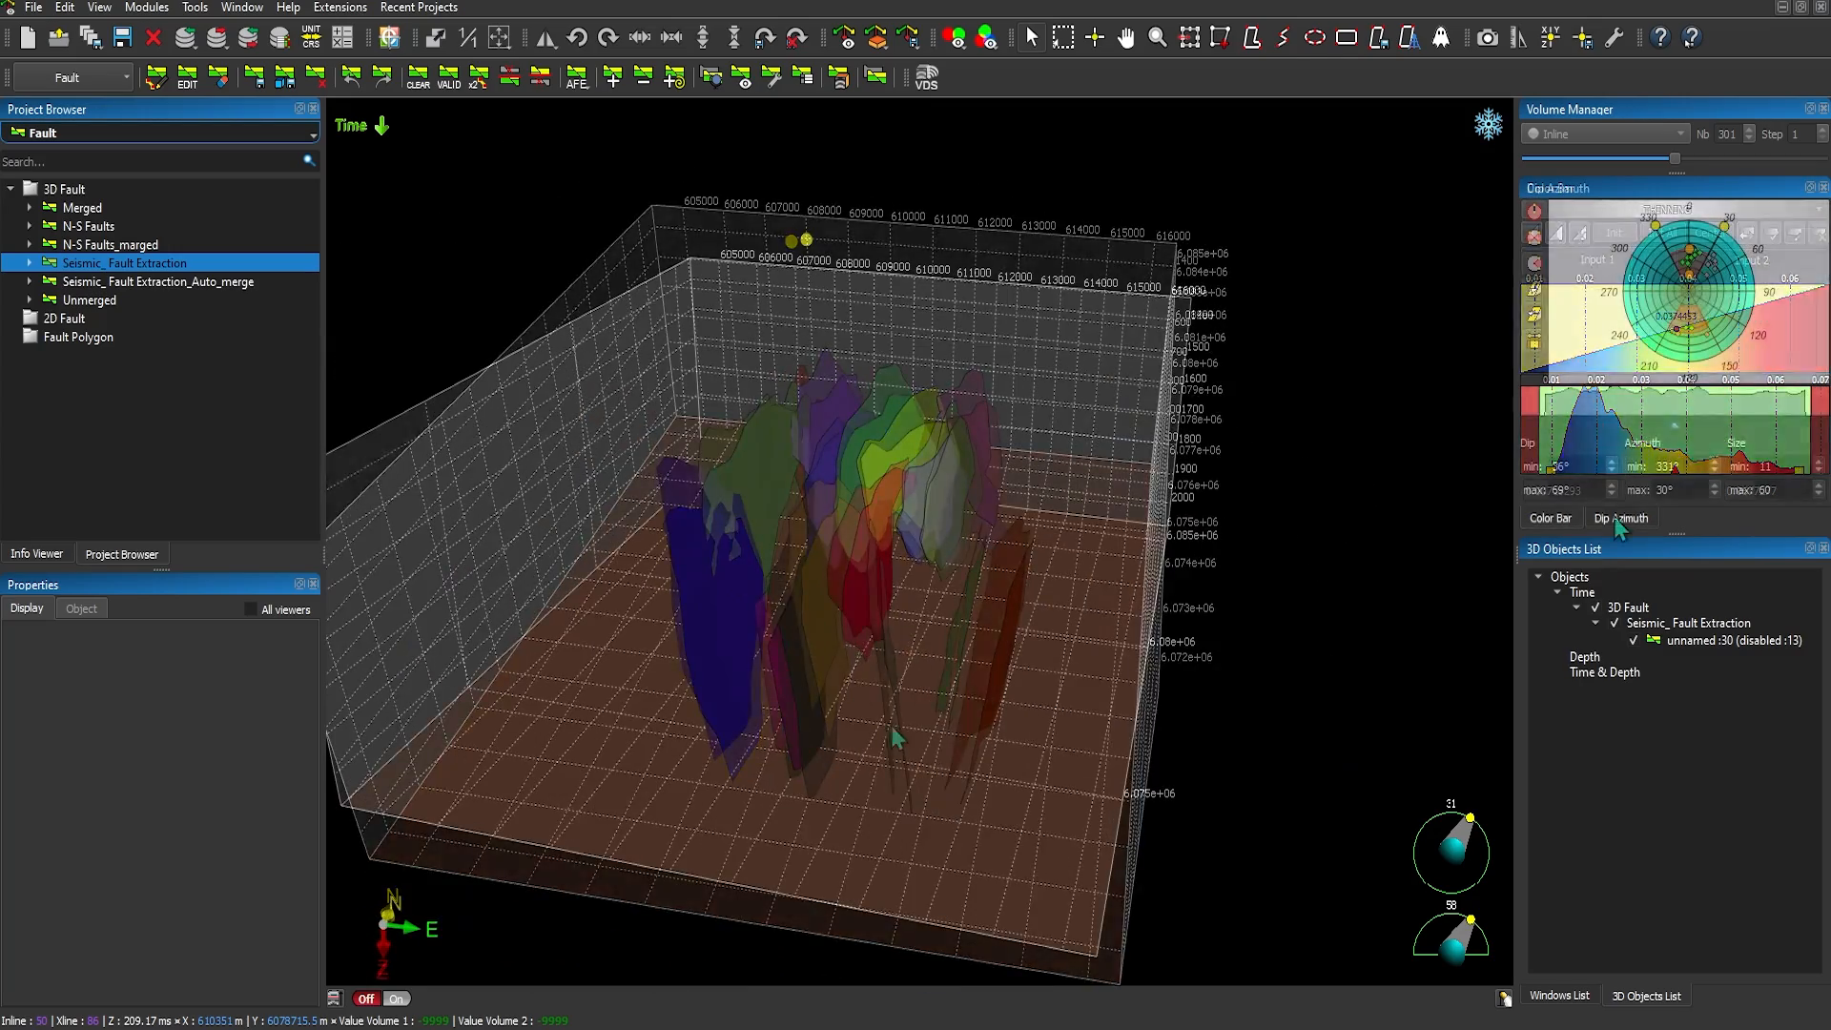
pyautogui.click(1537, 218)
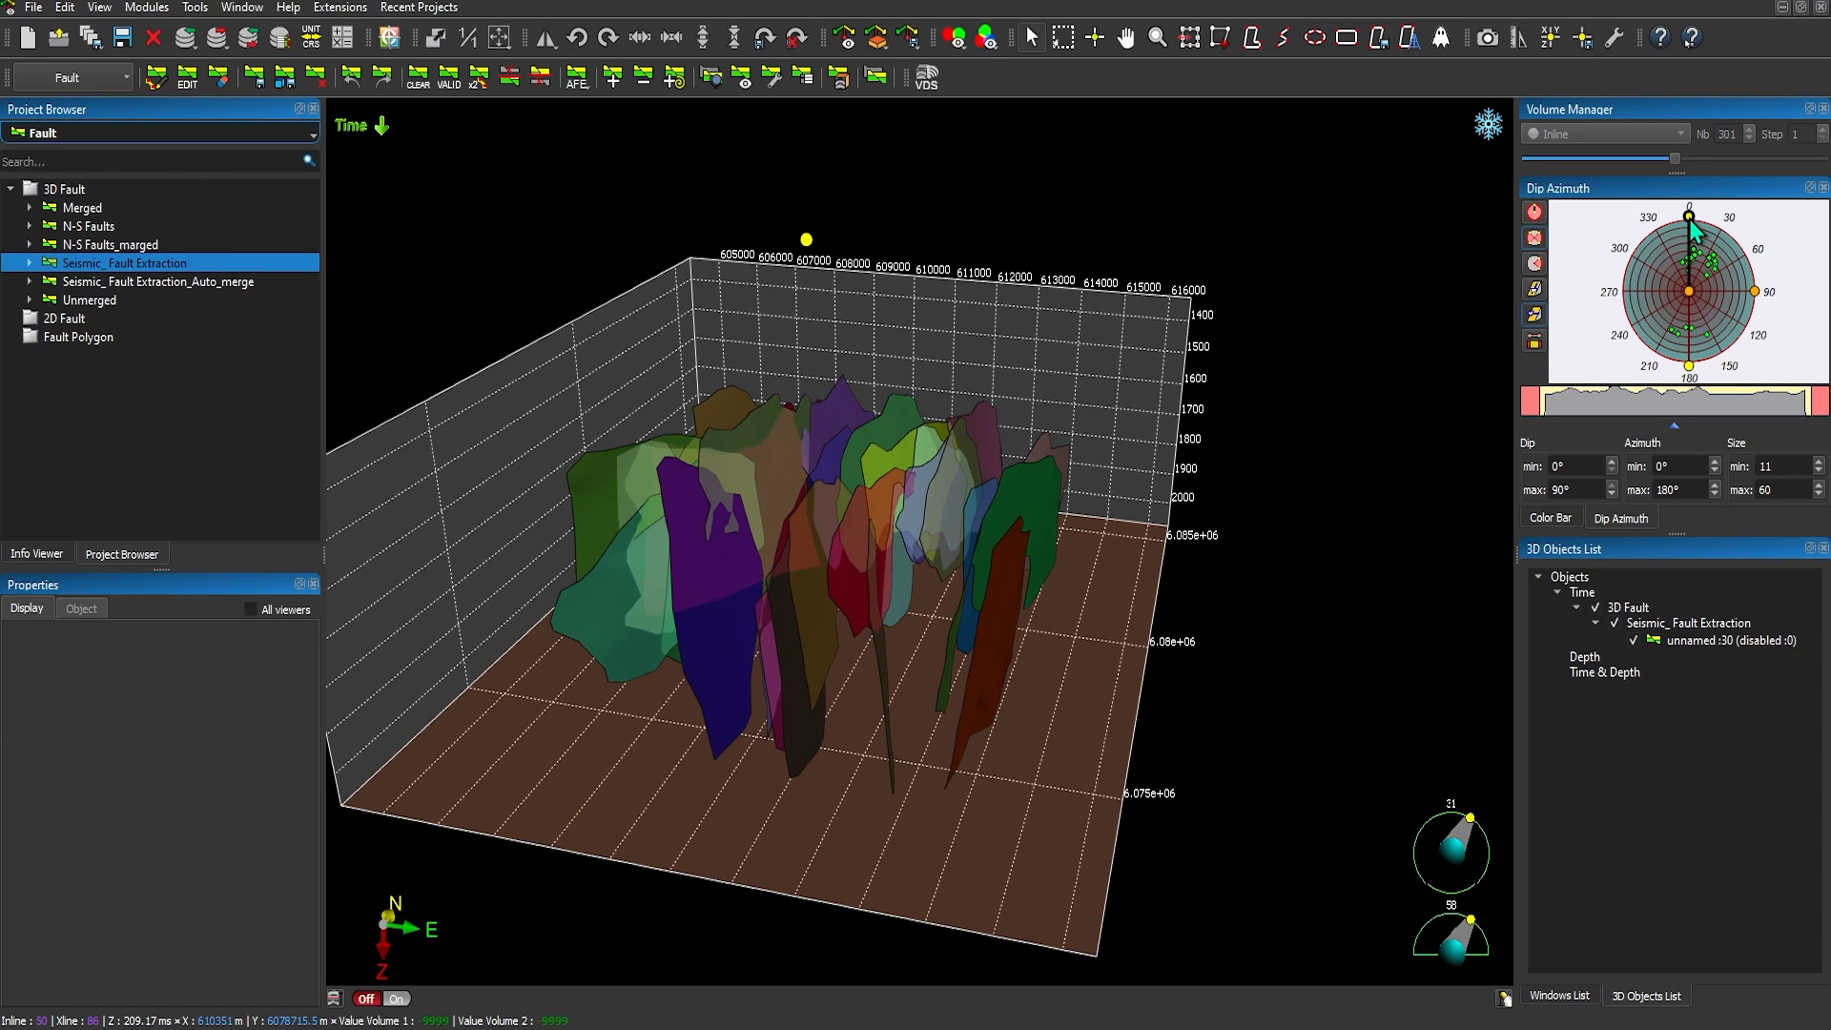
pyautogui.moveTo(747, 663); pyautogui.dragTo(907, 655)
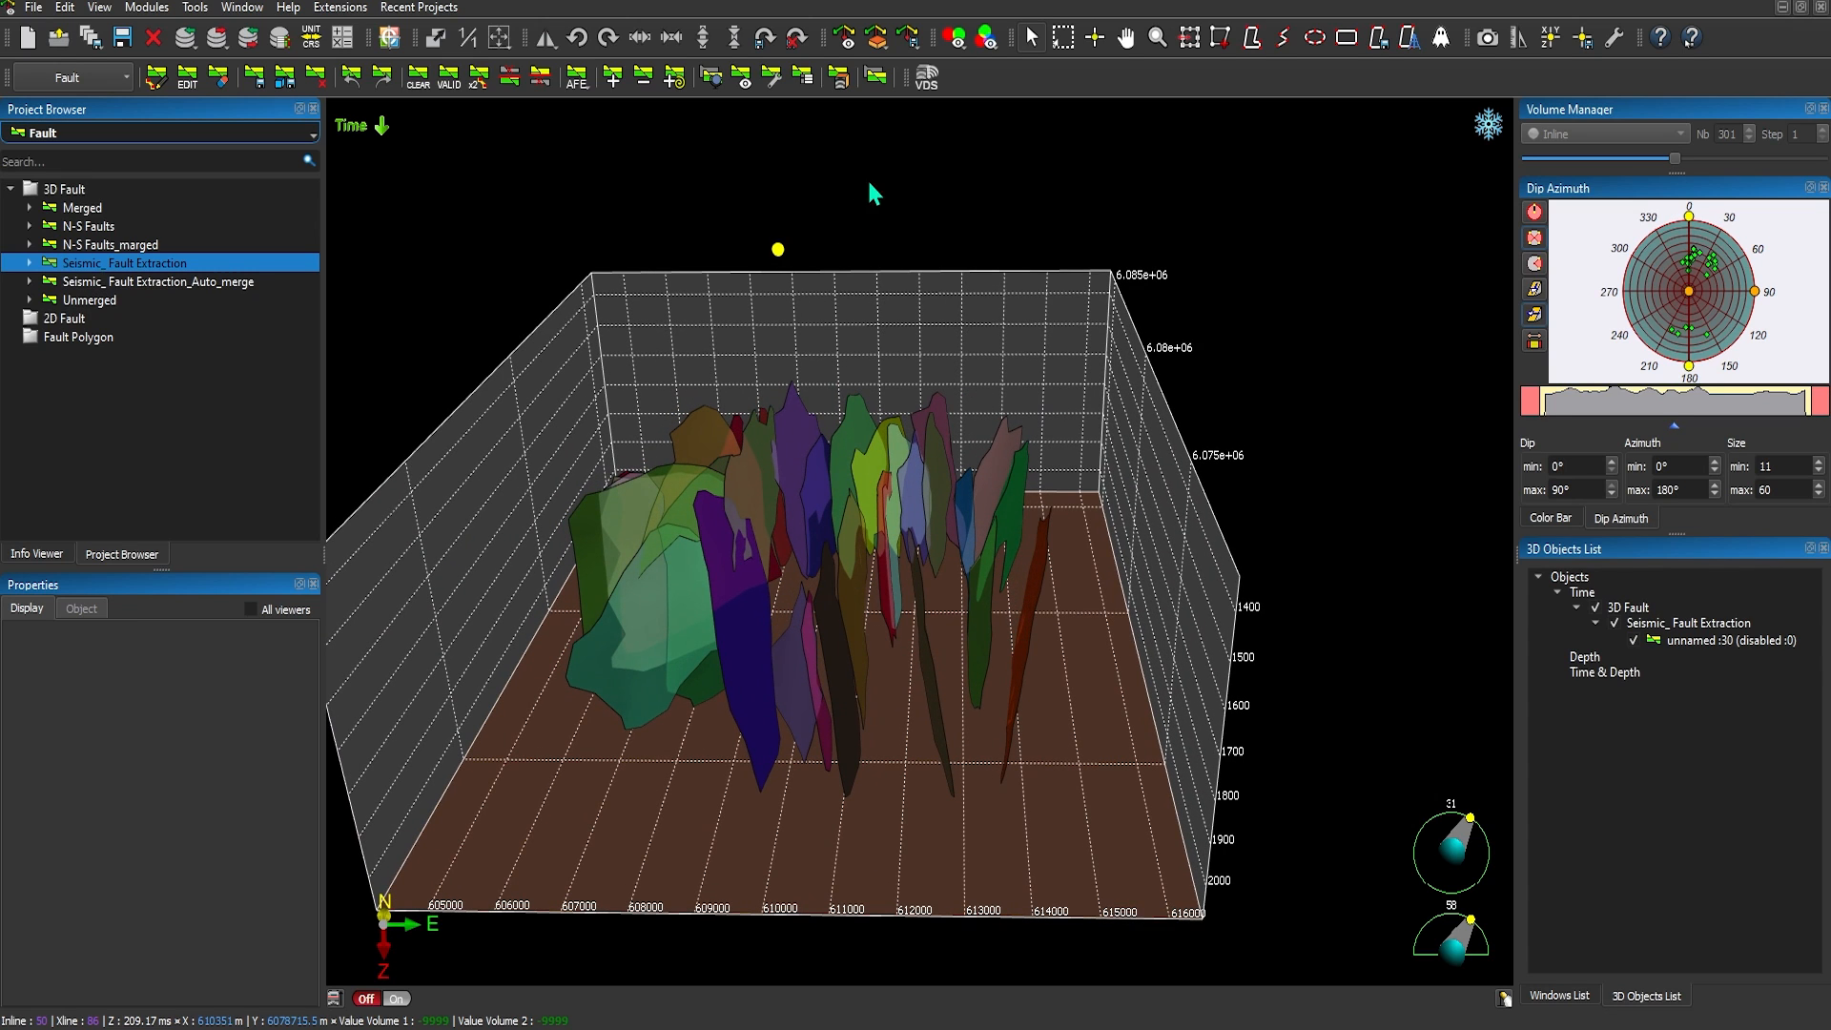
# Show the faults in top view and filter them to azimuth 149° to 208° with a minimum size of 23.
pyautogui.click(909, 39)
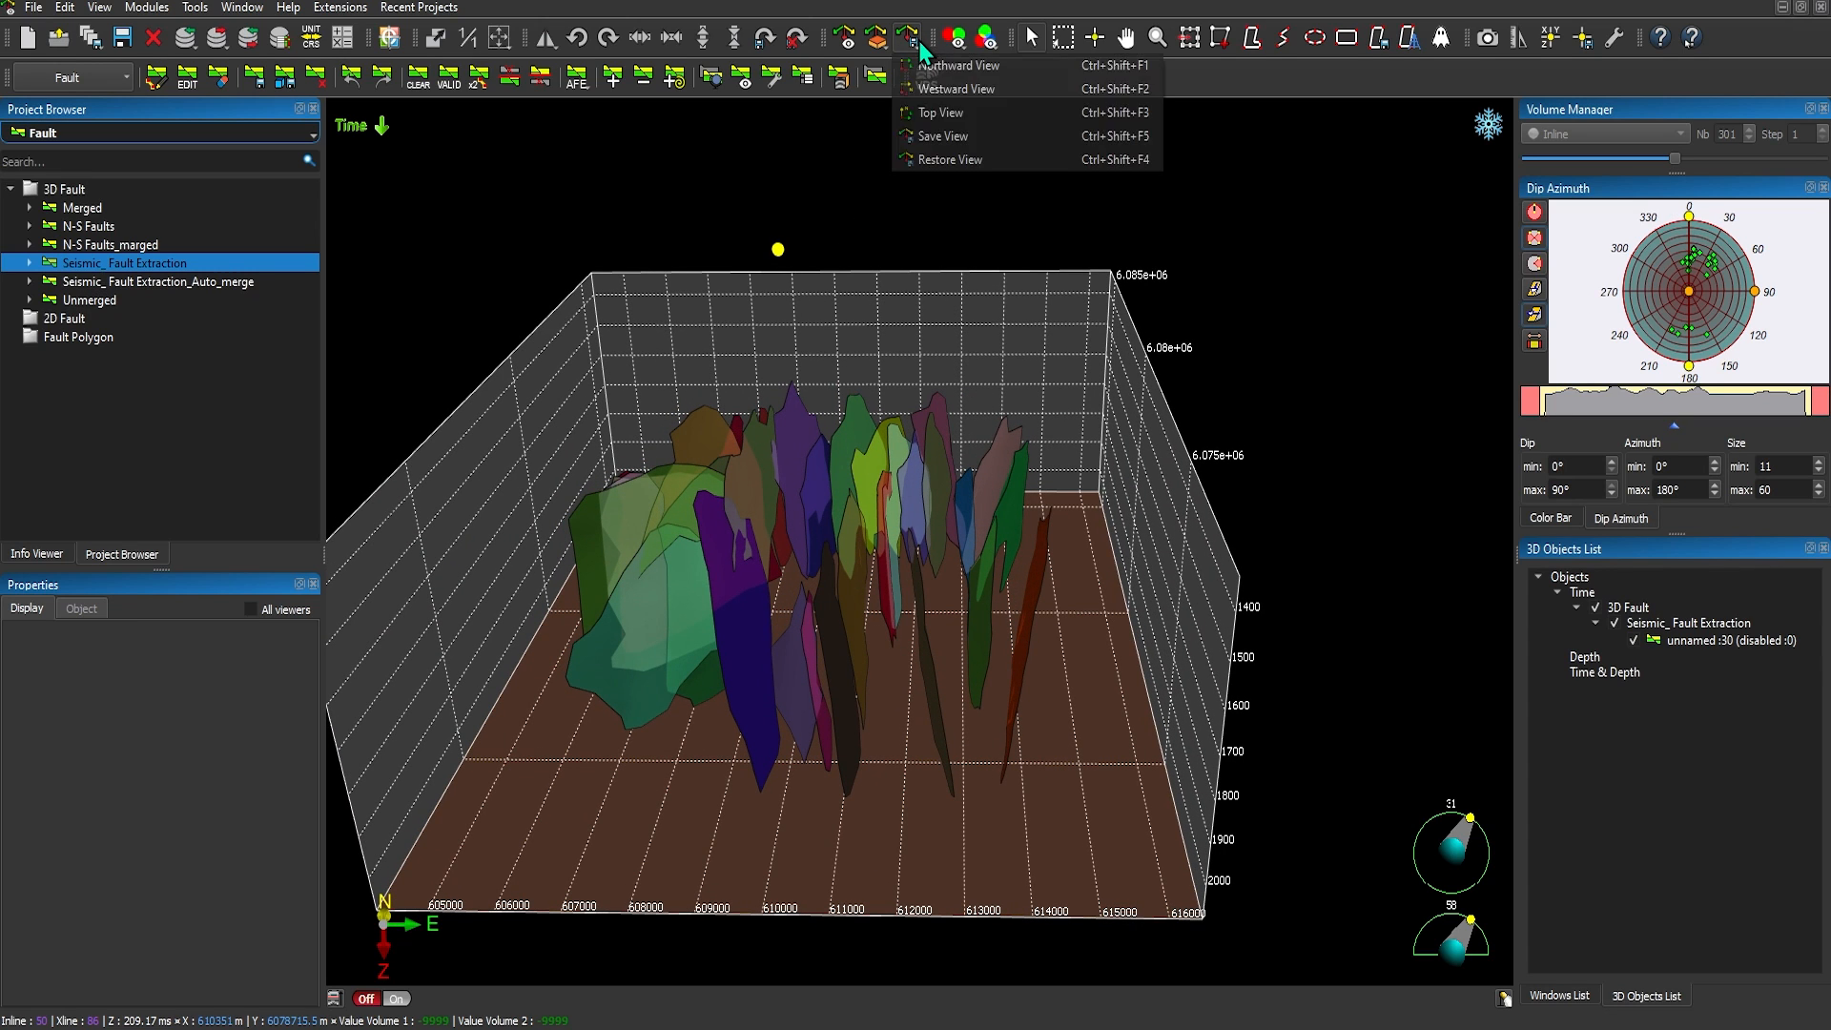
pyautogui.click(929, 114)
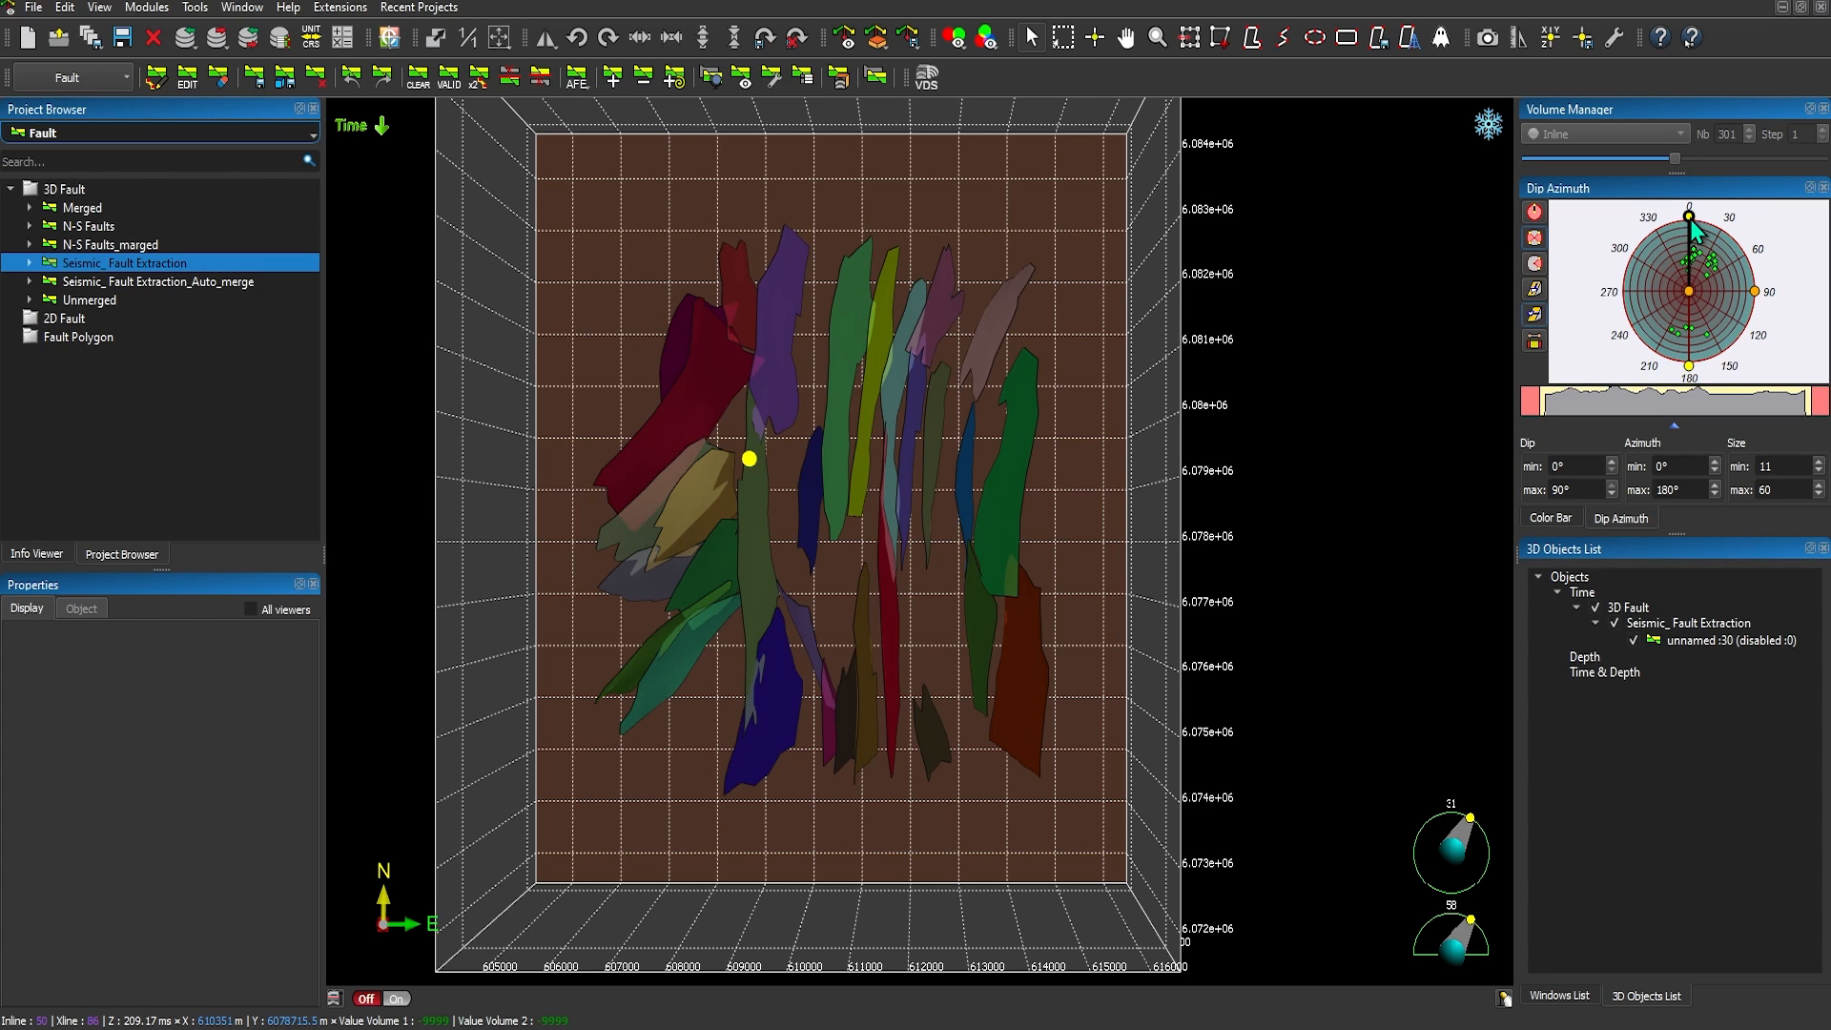
pyautogui.moveTo(1690, 217); pyautogui.dragTo(1710, 344)
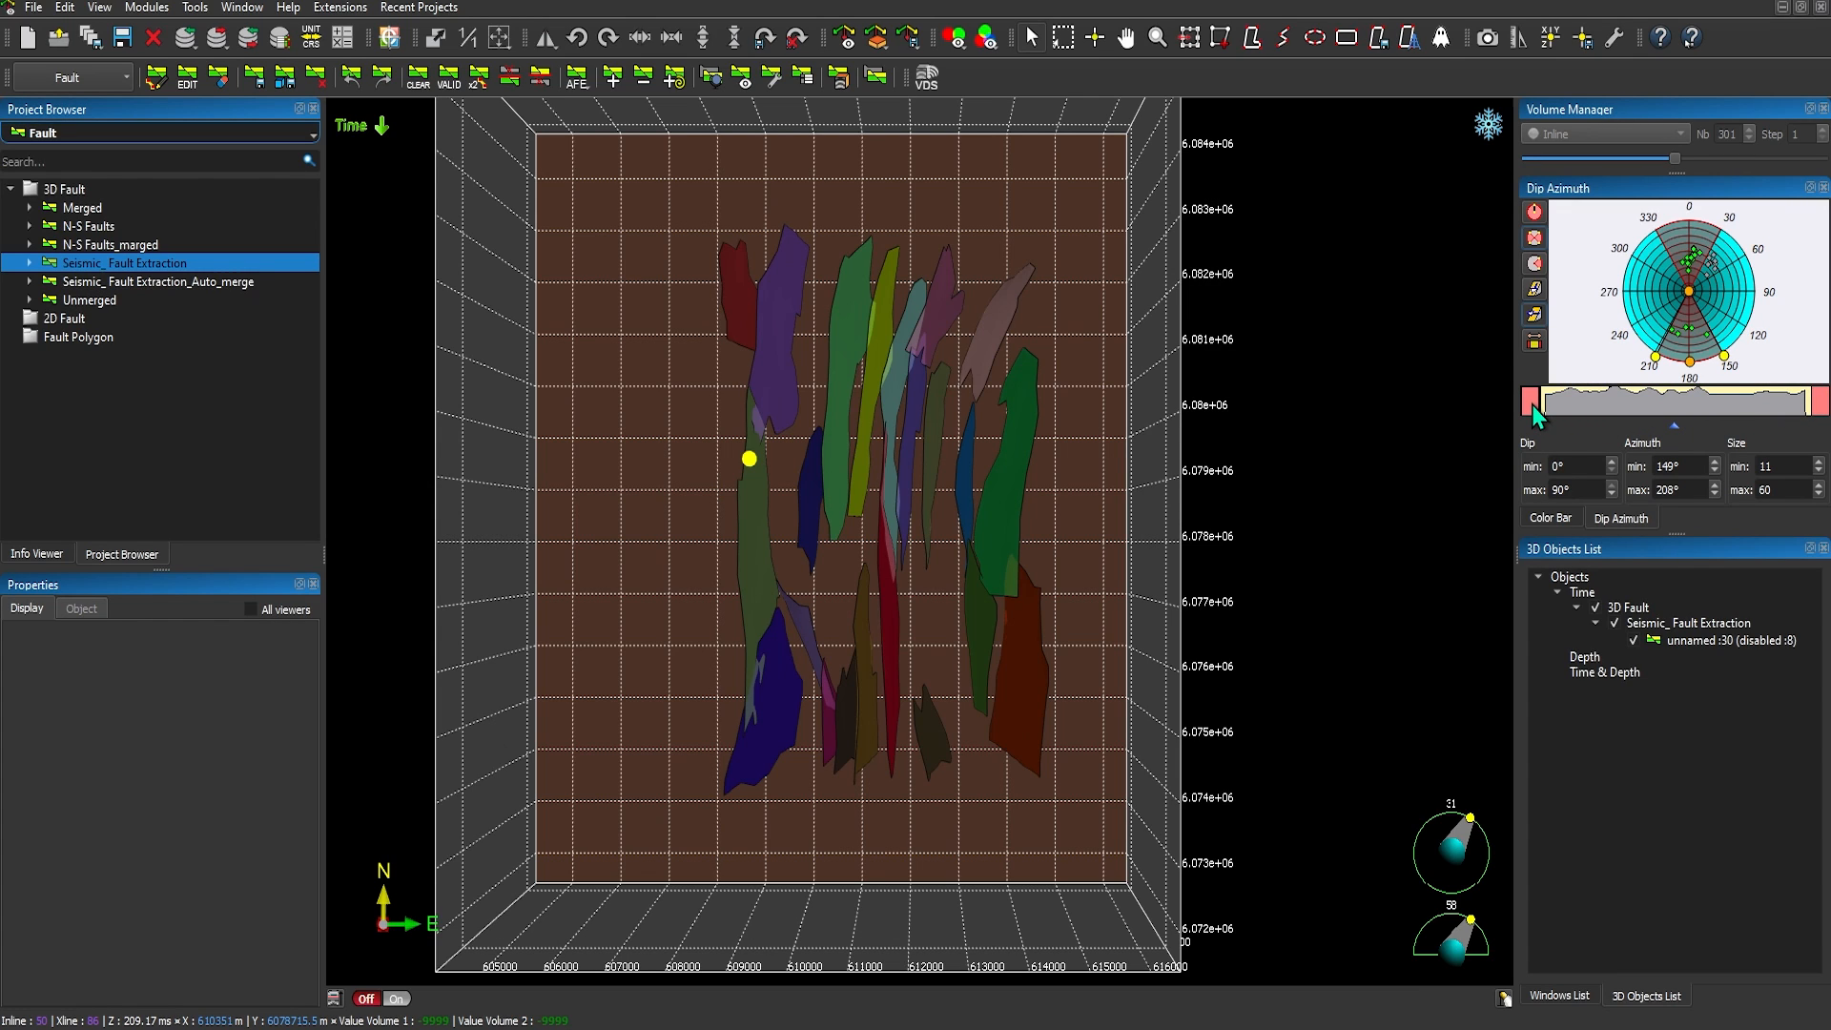
pyautogui.moveTo(1532, 406); pyautogui.dragTo(1539, 405)
pyautogui.moveTo(1551, 404); pyautogui.dragTo(1596, 405)
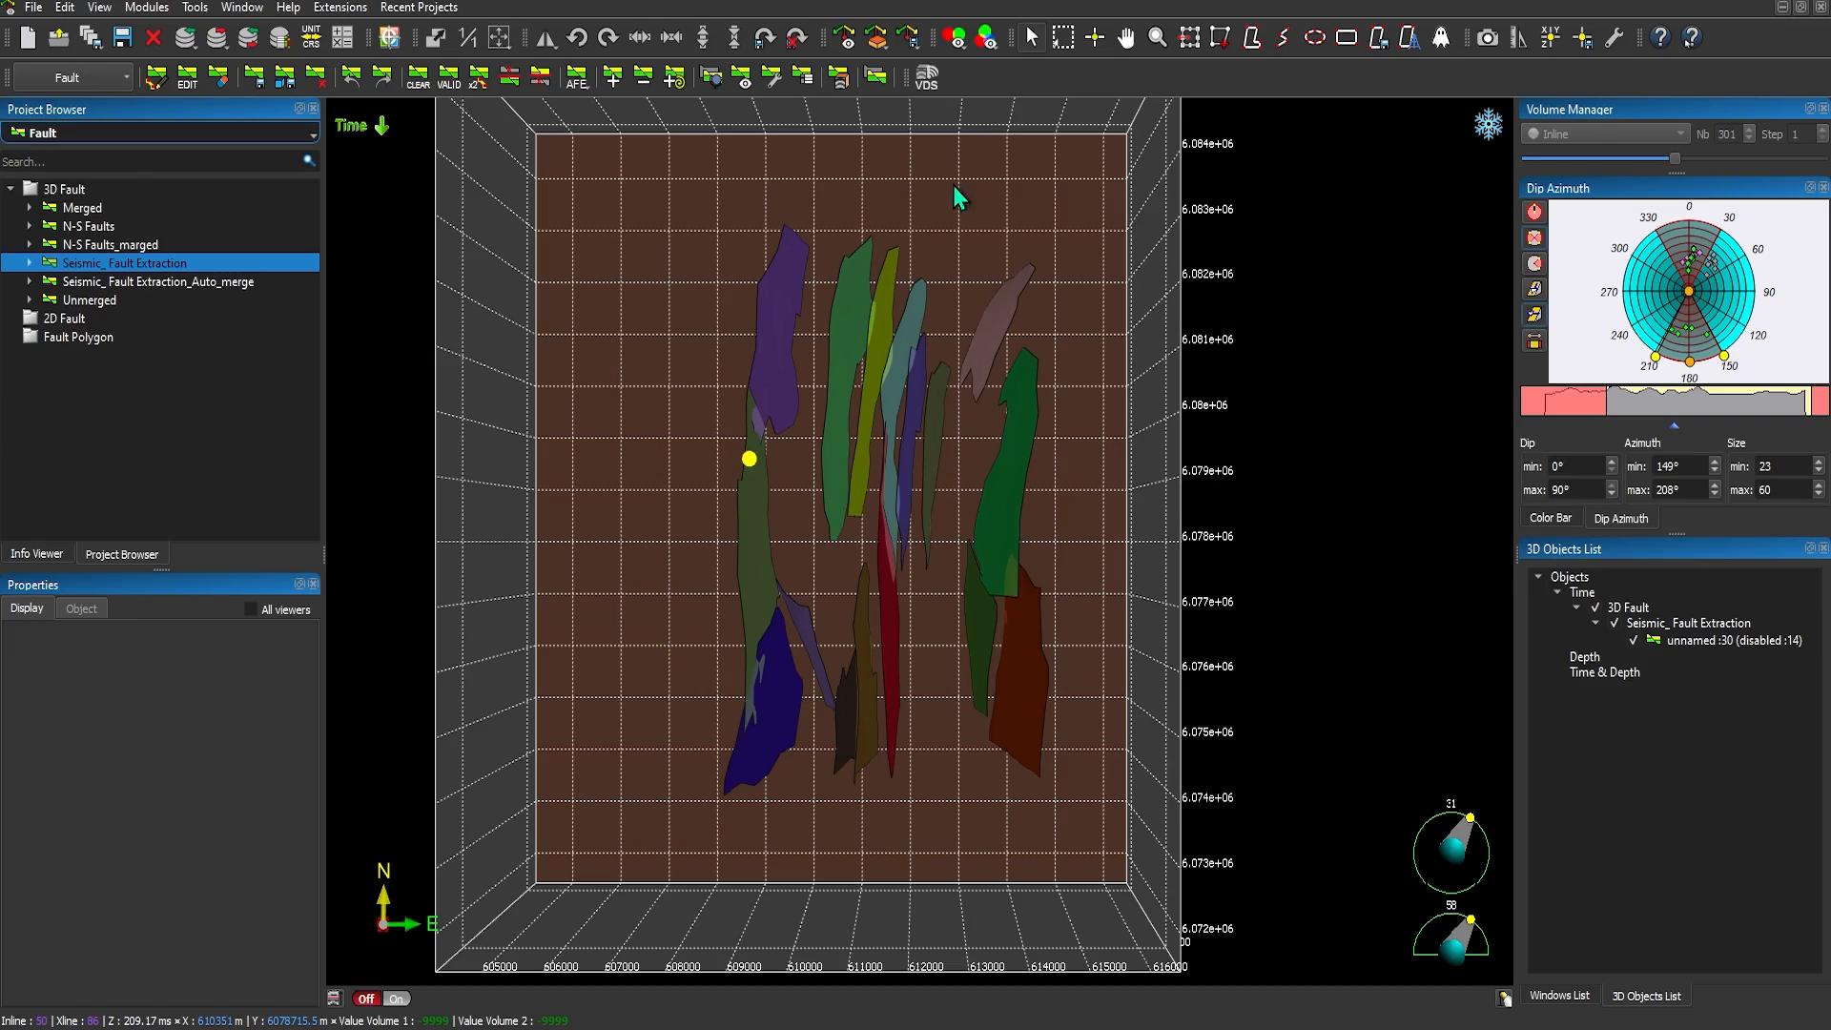
pyautogui.moveTo(895, 626); pyautogui.dragTo(825, 670)
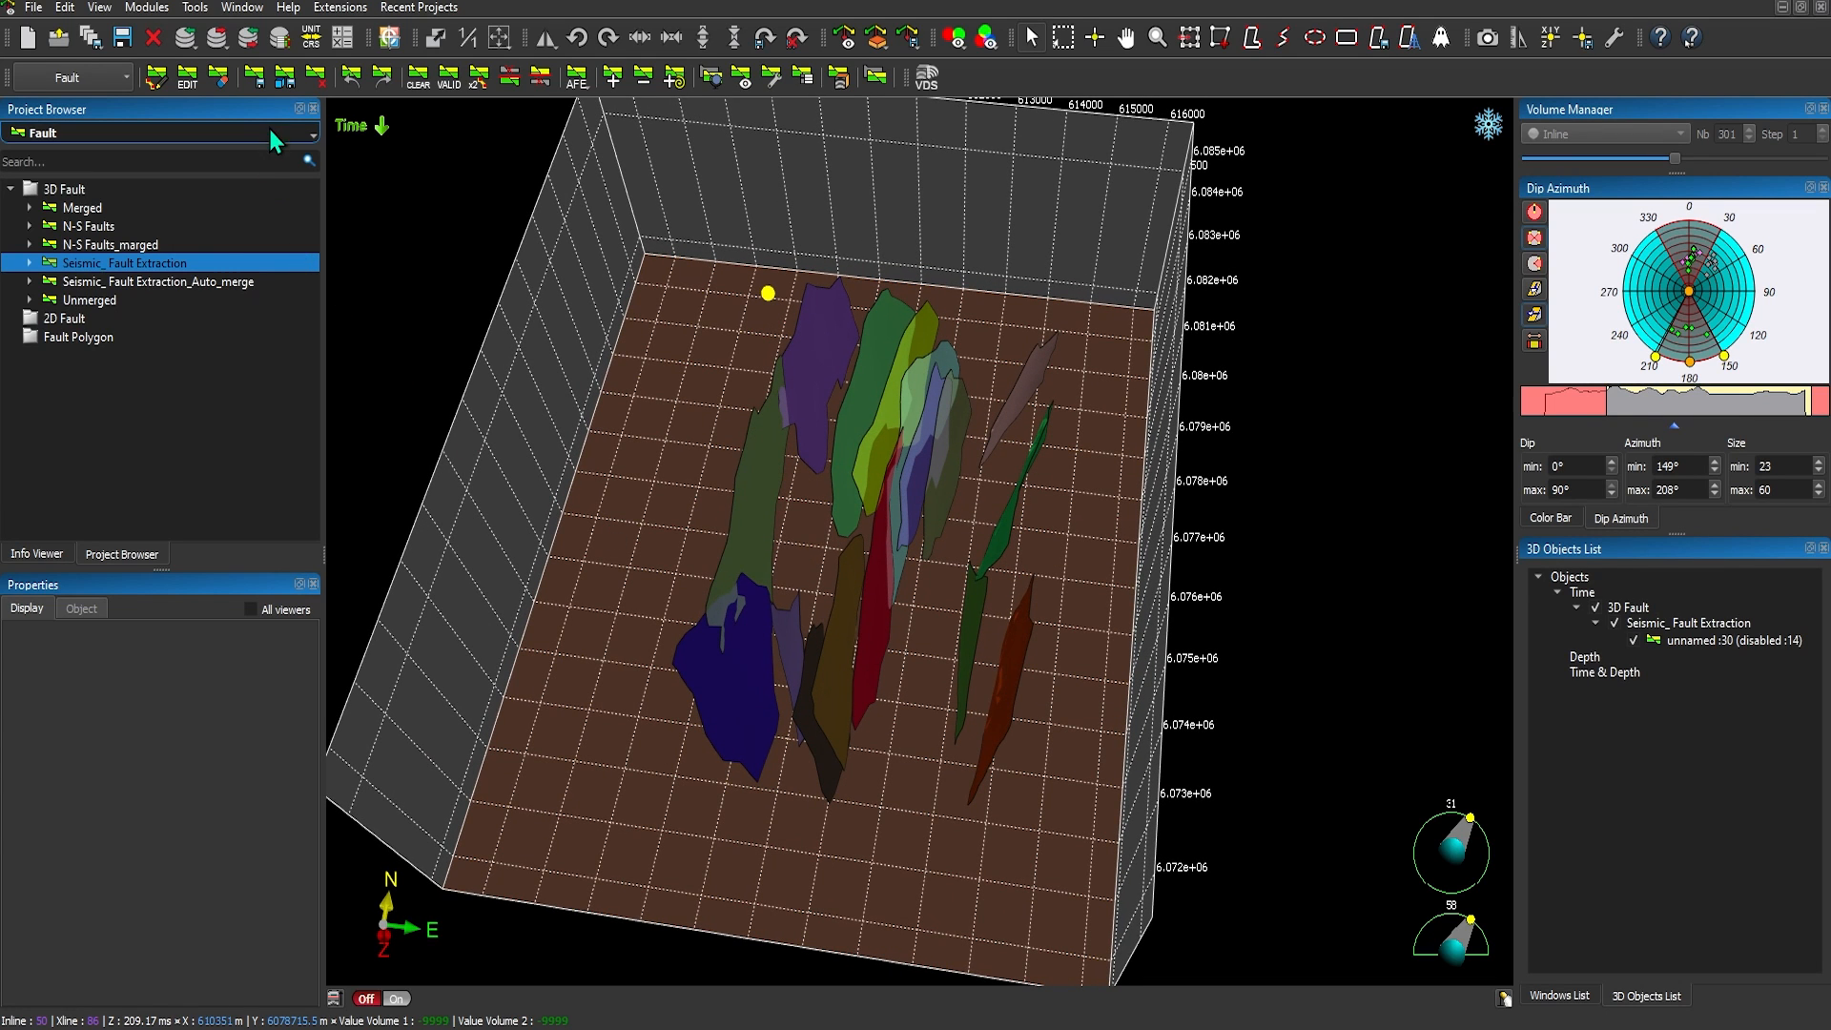
# Save only the visible faults as a new fault set named TEST.
pyautogui.click(254, 77)
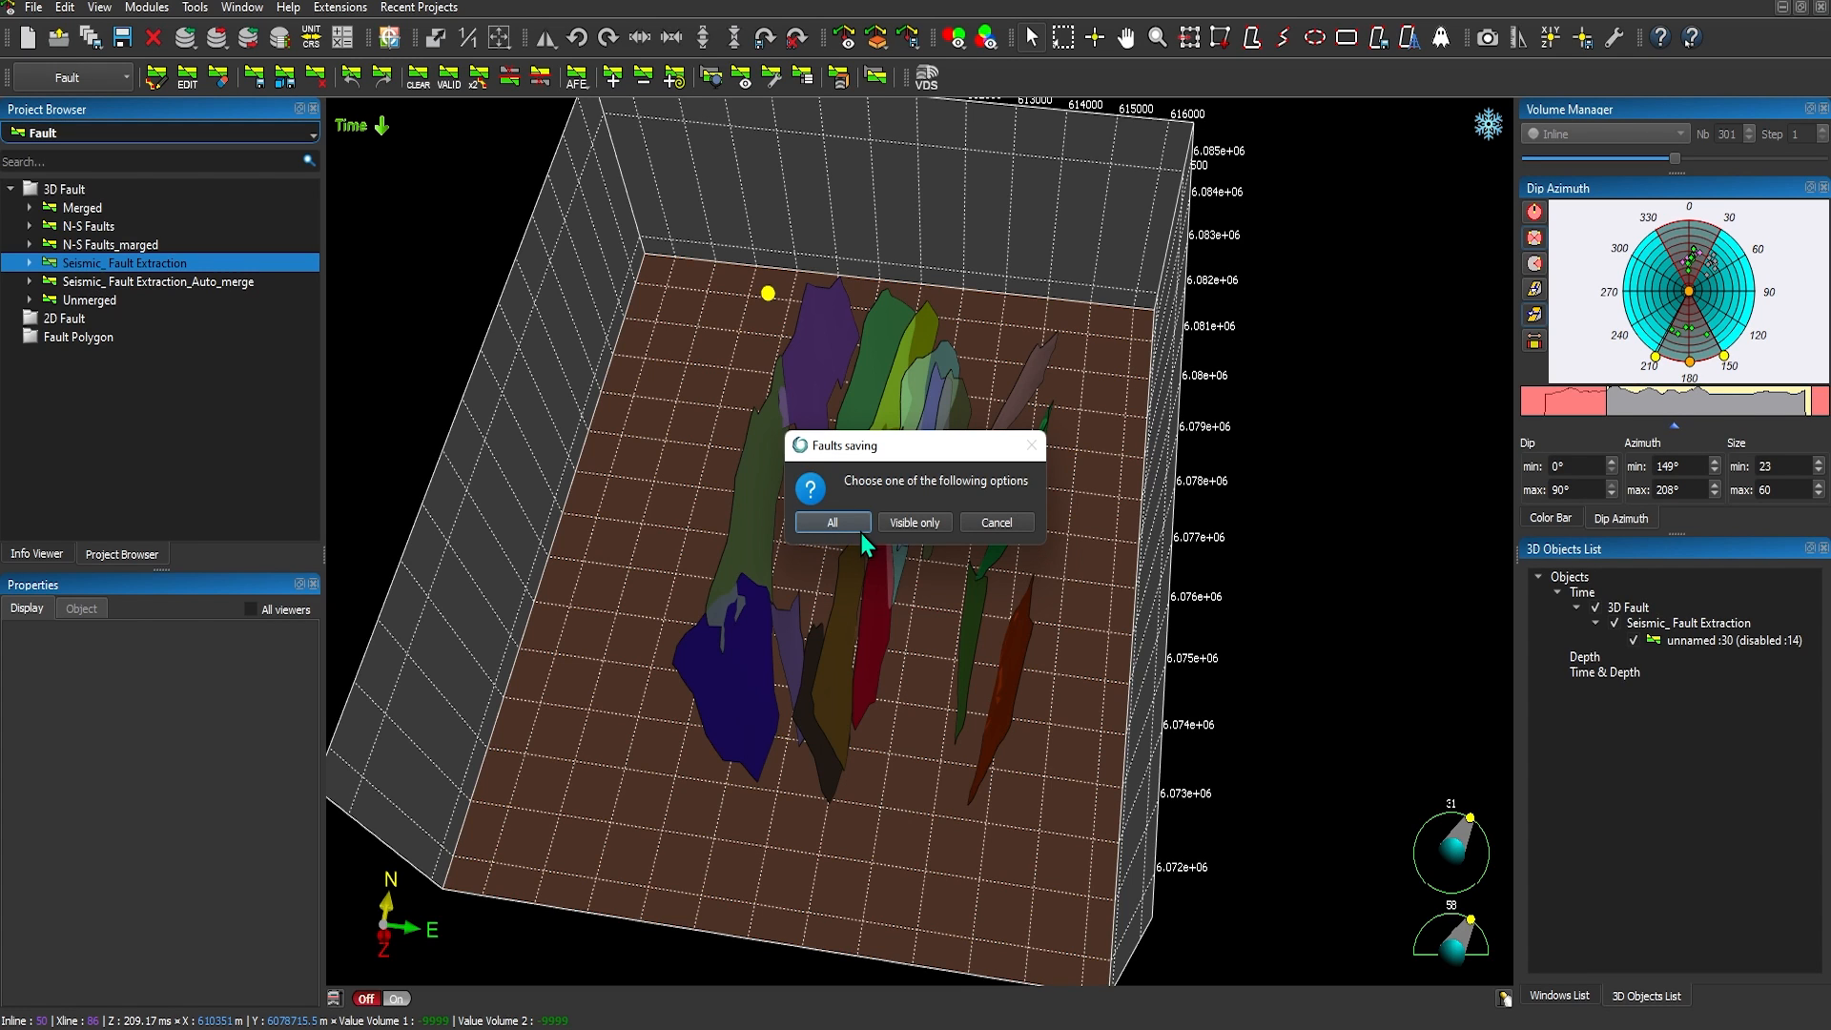
pyautogui.moveTo(886, 449); pyautogui.dragTo(575, 340)
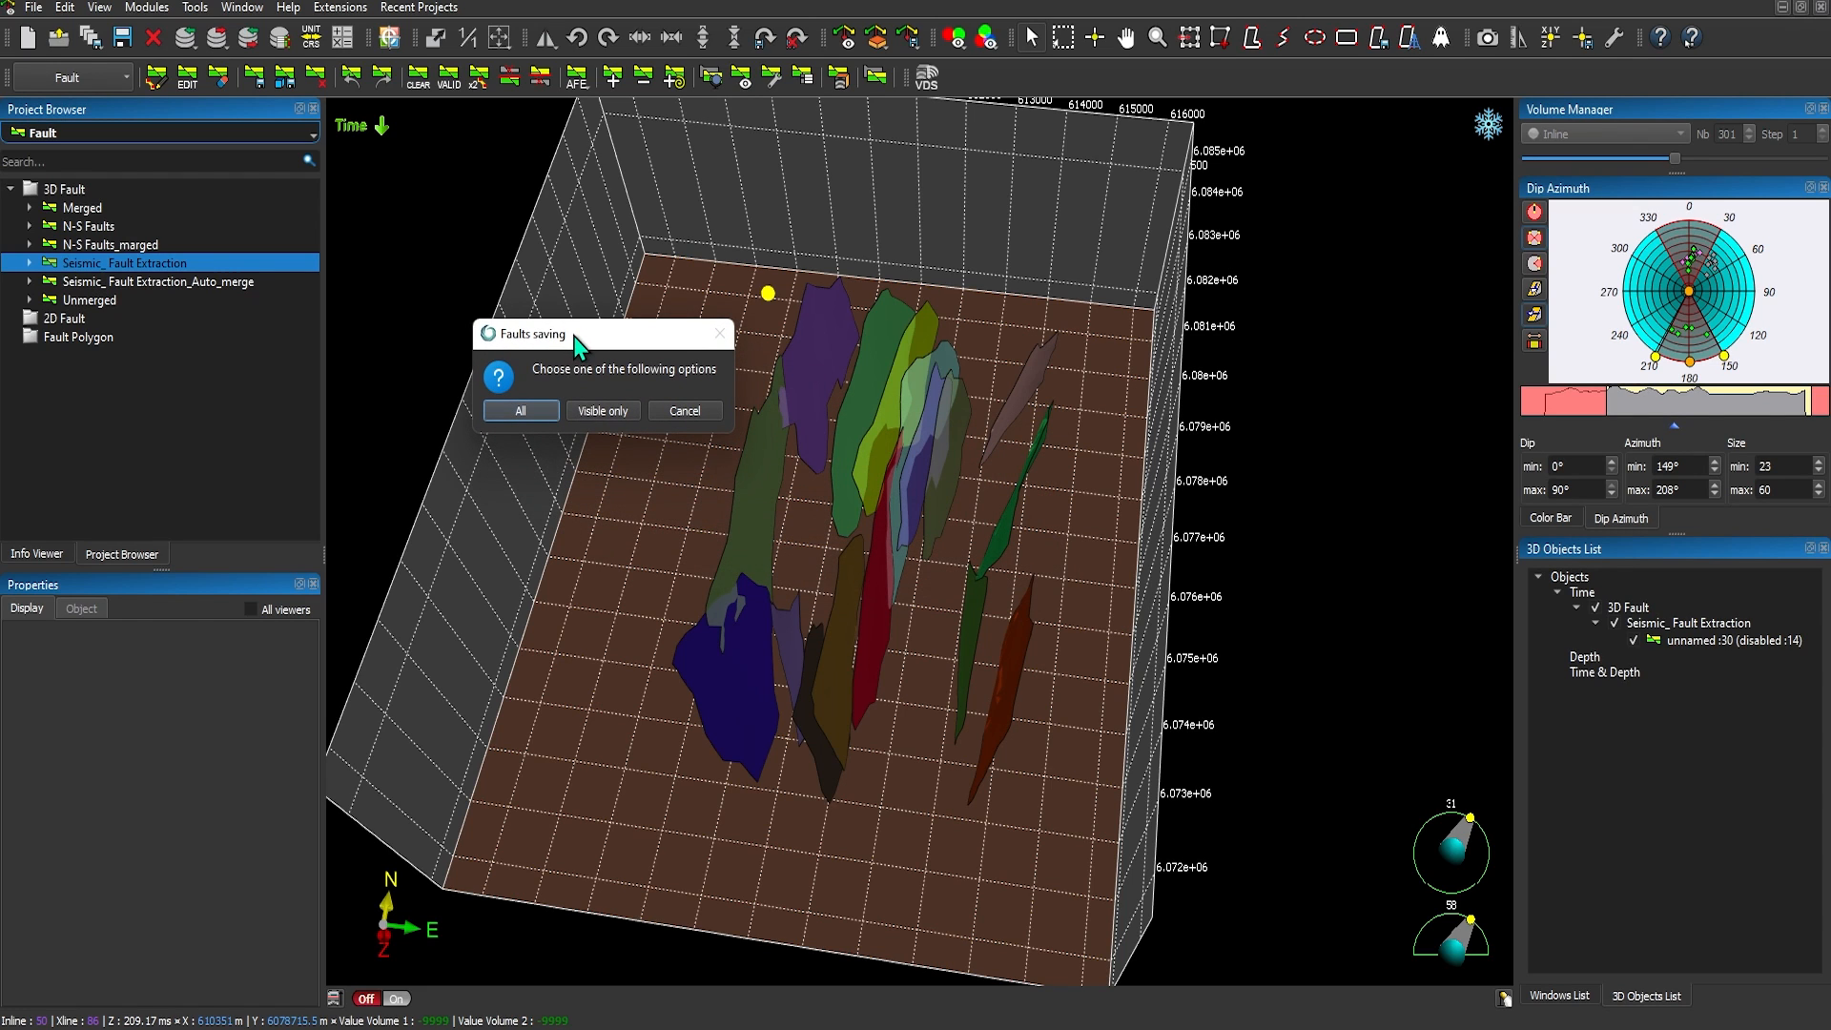
pyautogui.click(600, 419)
pyautogui.moveTo(859, 763); pyautogui.dragTo(748, 763)
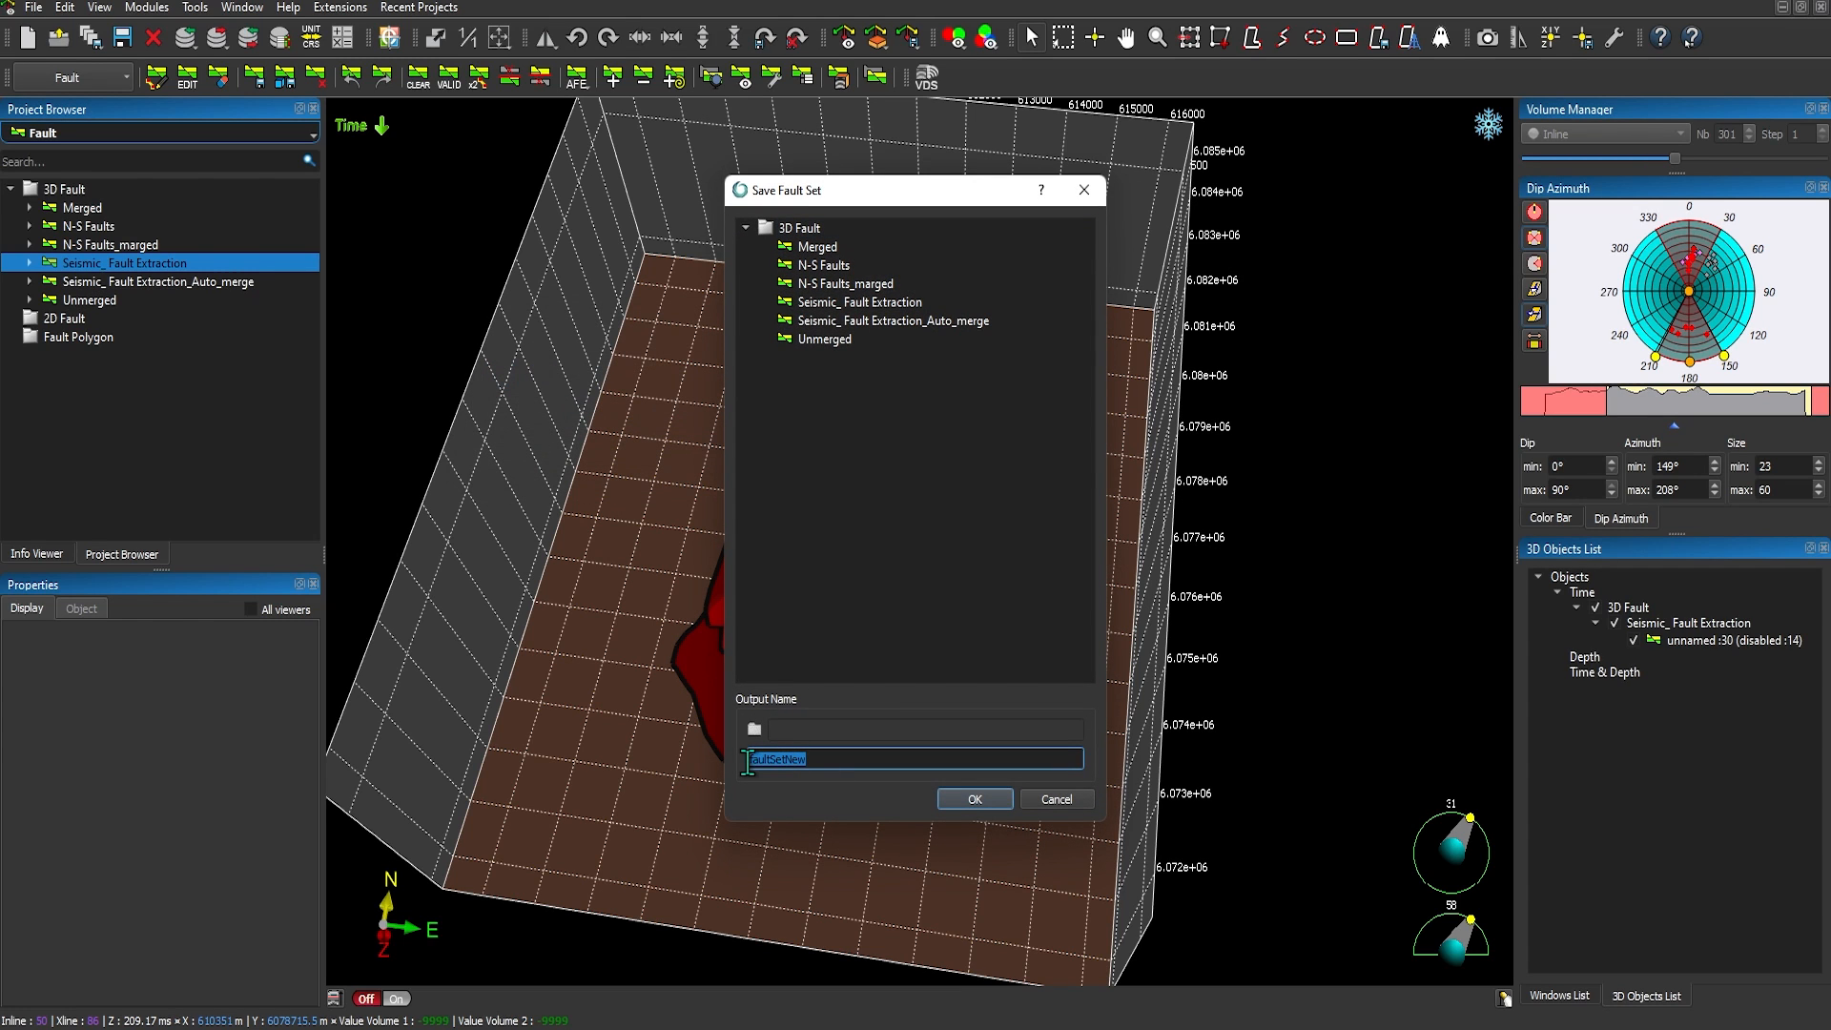
pyautogui.write('TEST')
pyautogui.click(972, 799)
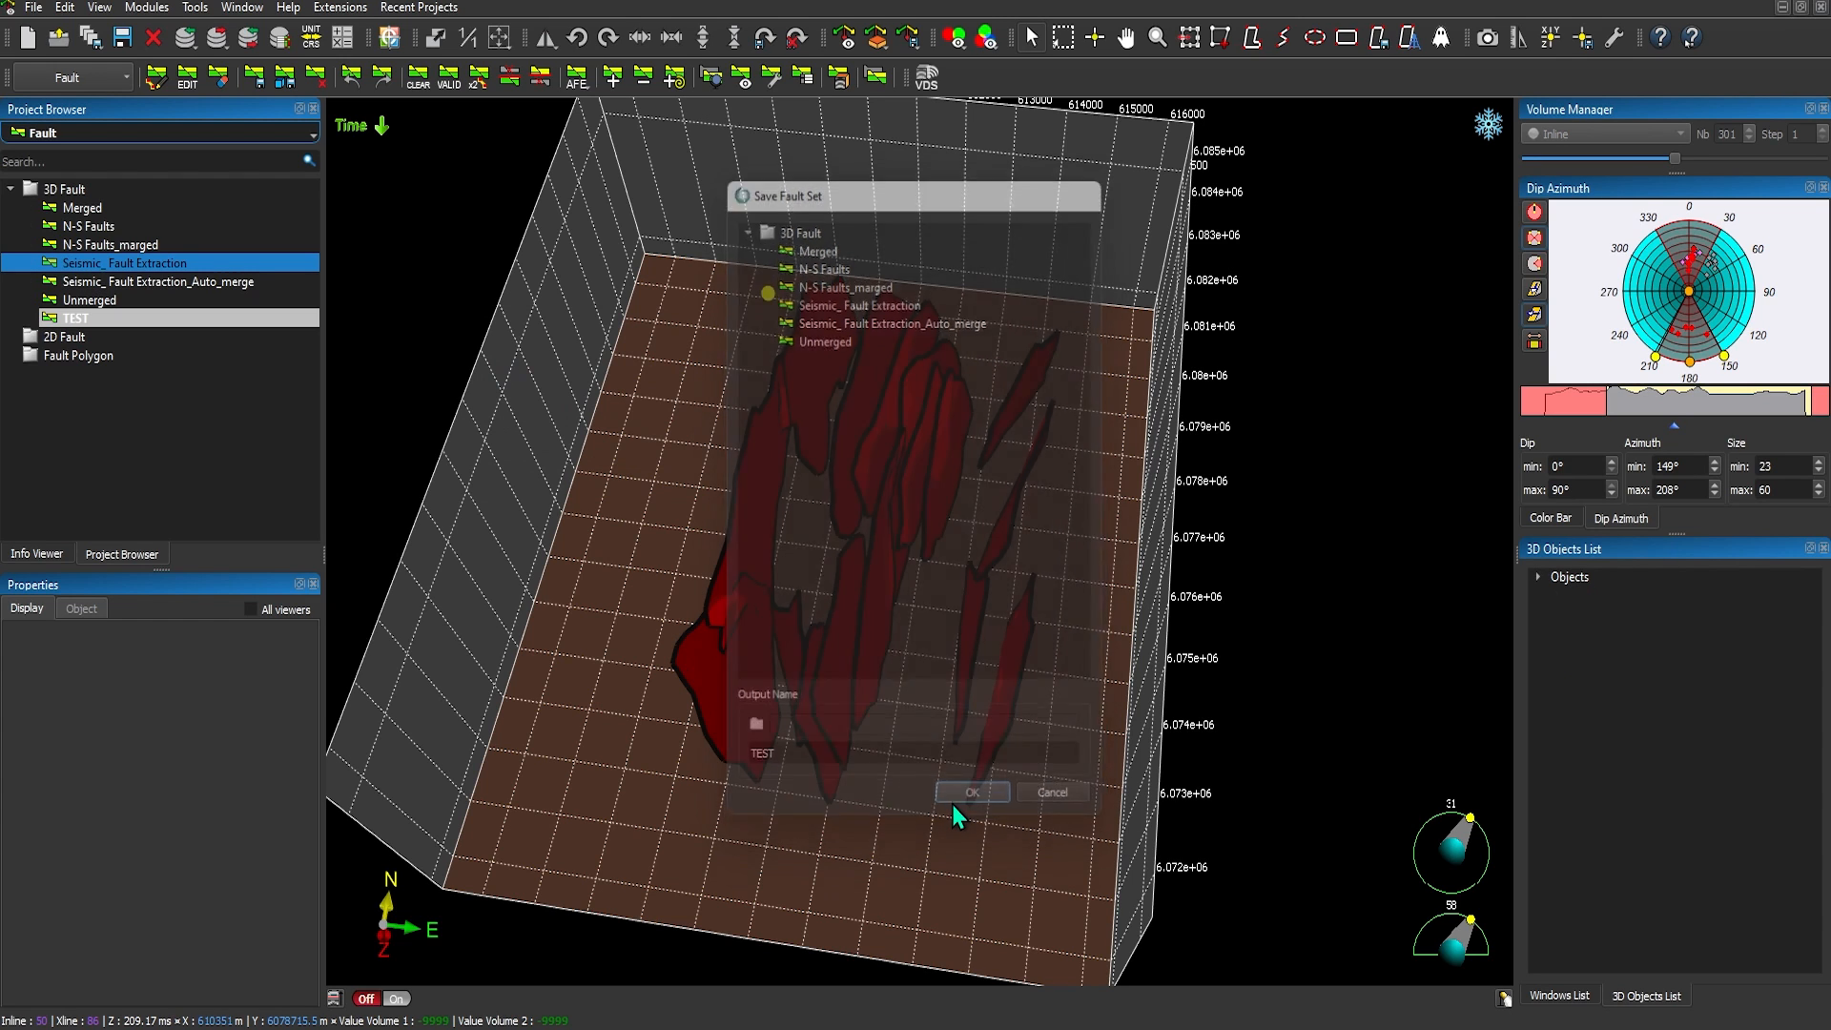
# Remove all objects from the 3D viewer and load the TEST fault set in their place.
pyautogui.rightClick(1567, 578)
pyautogui.click(1595, 722)
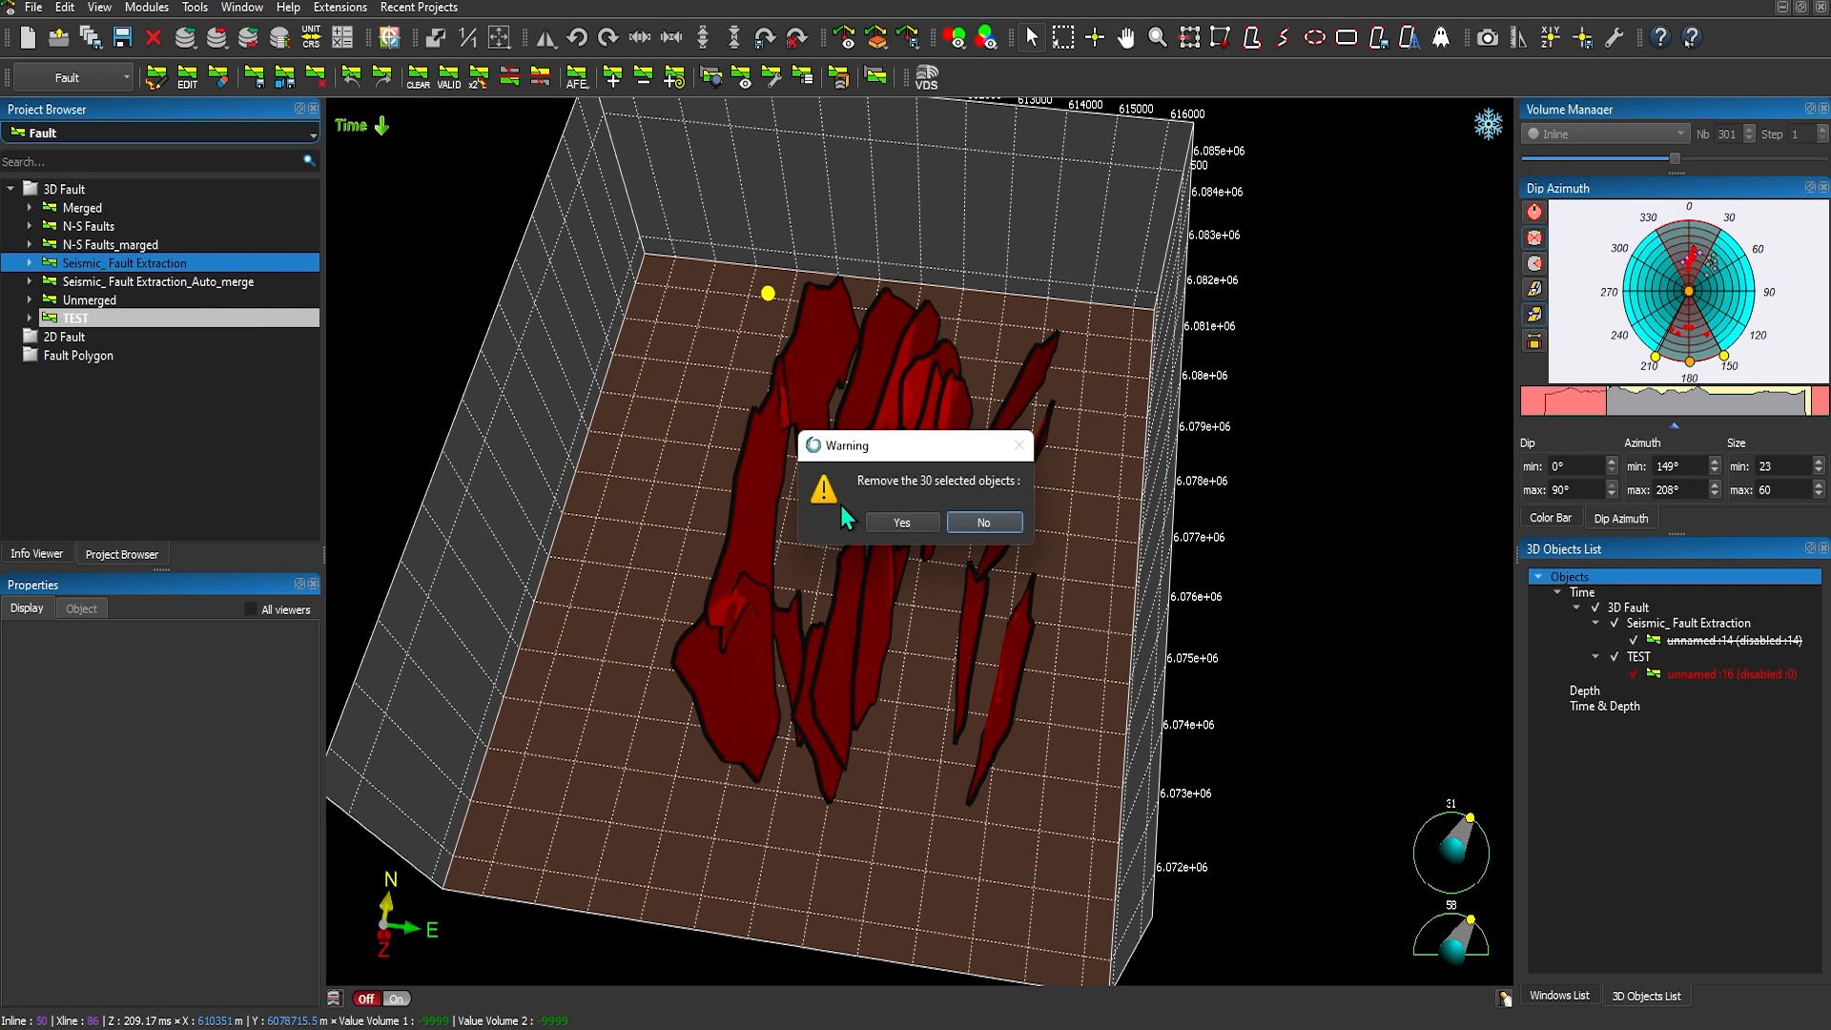
pyautogui.click(883, 536)
pyautogui.moveTo(64, 323); pyautogui.dragTo(744, 477)
pyautogui.moveTo(949, 731); pyautogui.dragTo(725, 656)
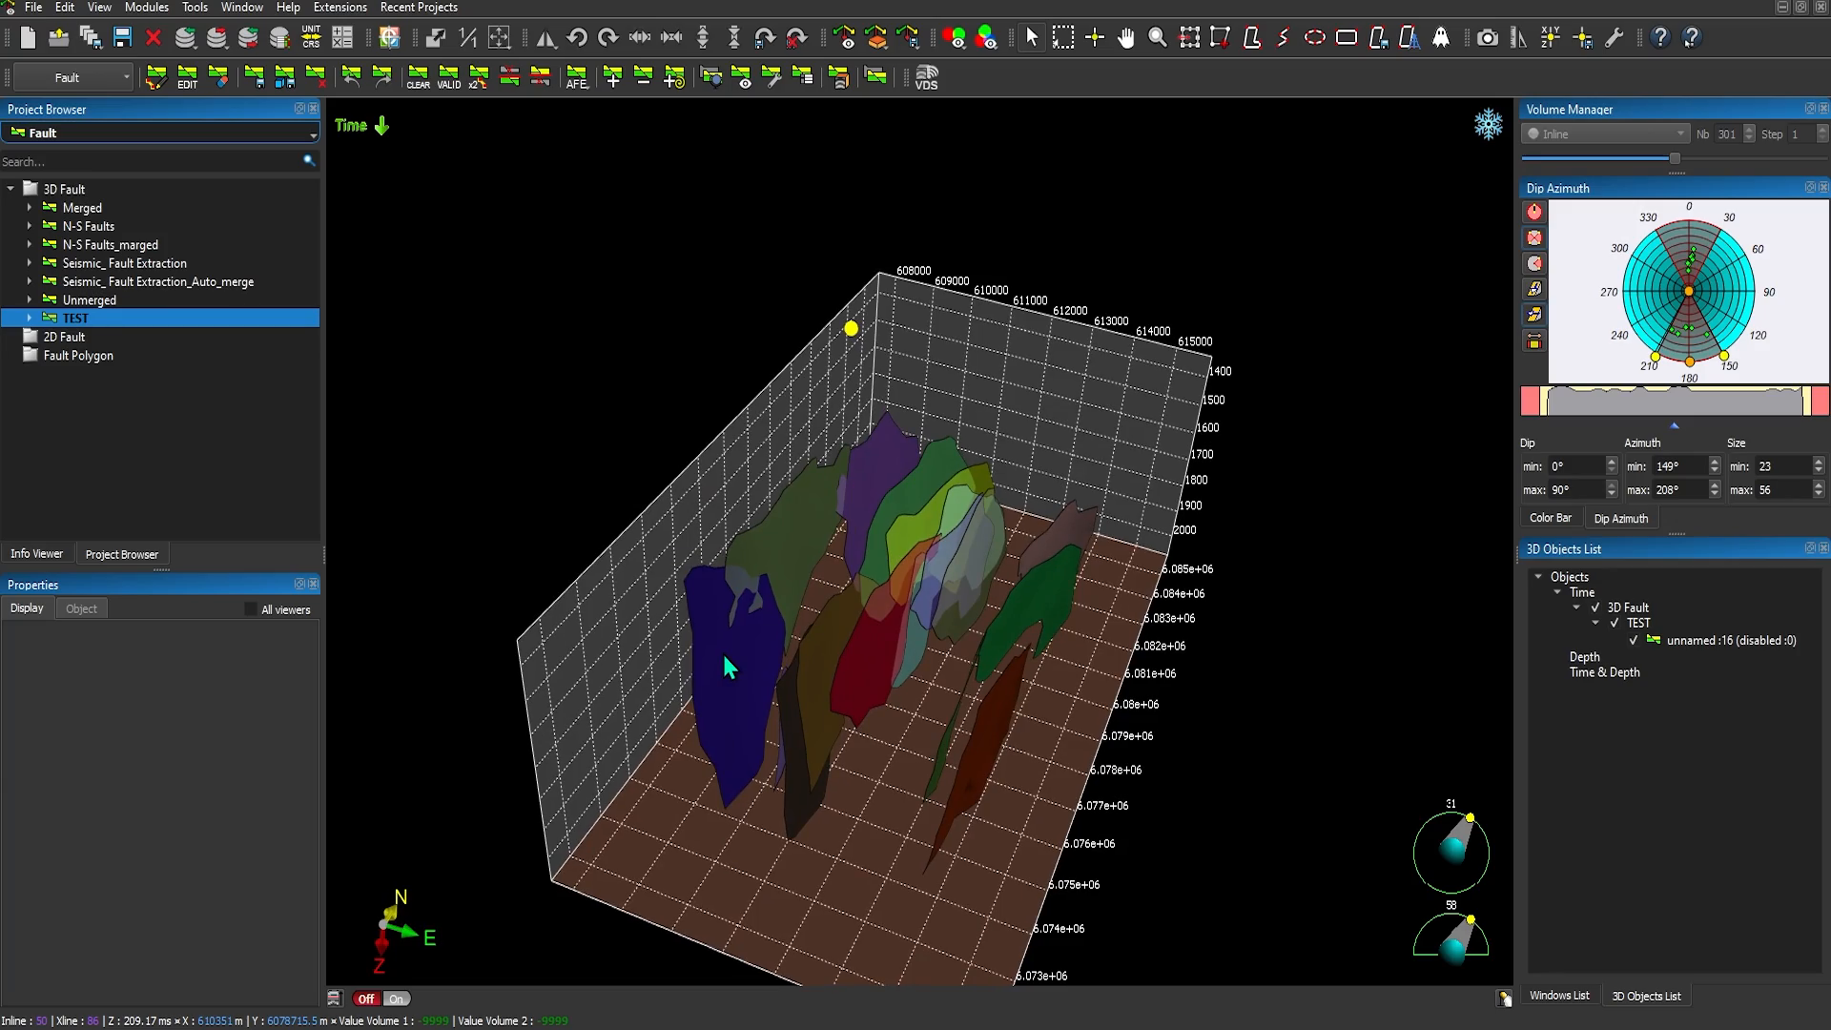
# Select the adjoining purple, green and blue faults of the TEST set and merge them into a single fault.
pyautogui.moveTo(742, 772); pyautogui.dragTo(989, 642)
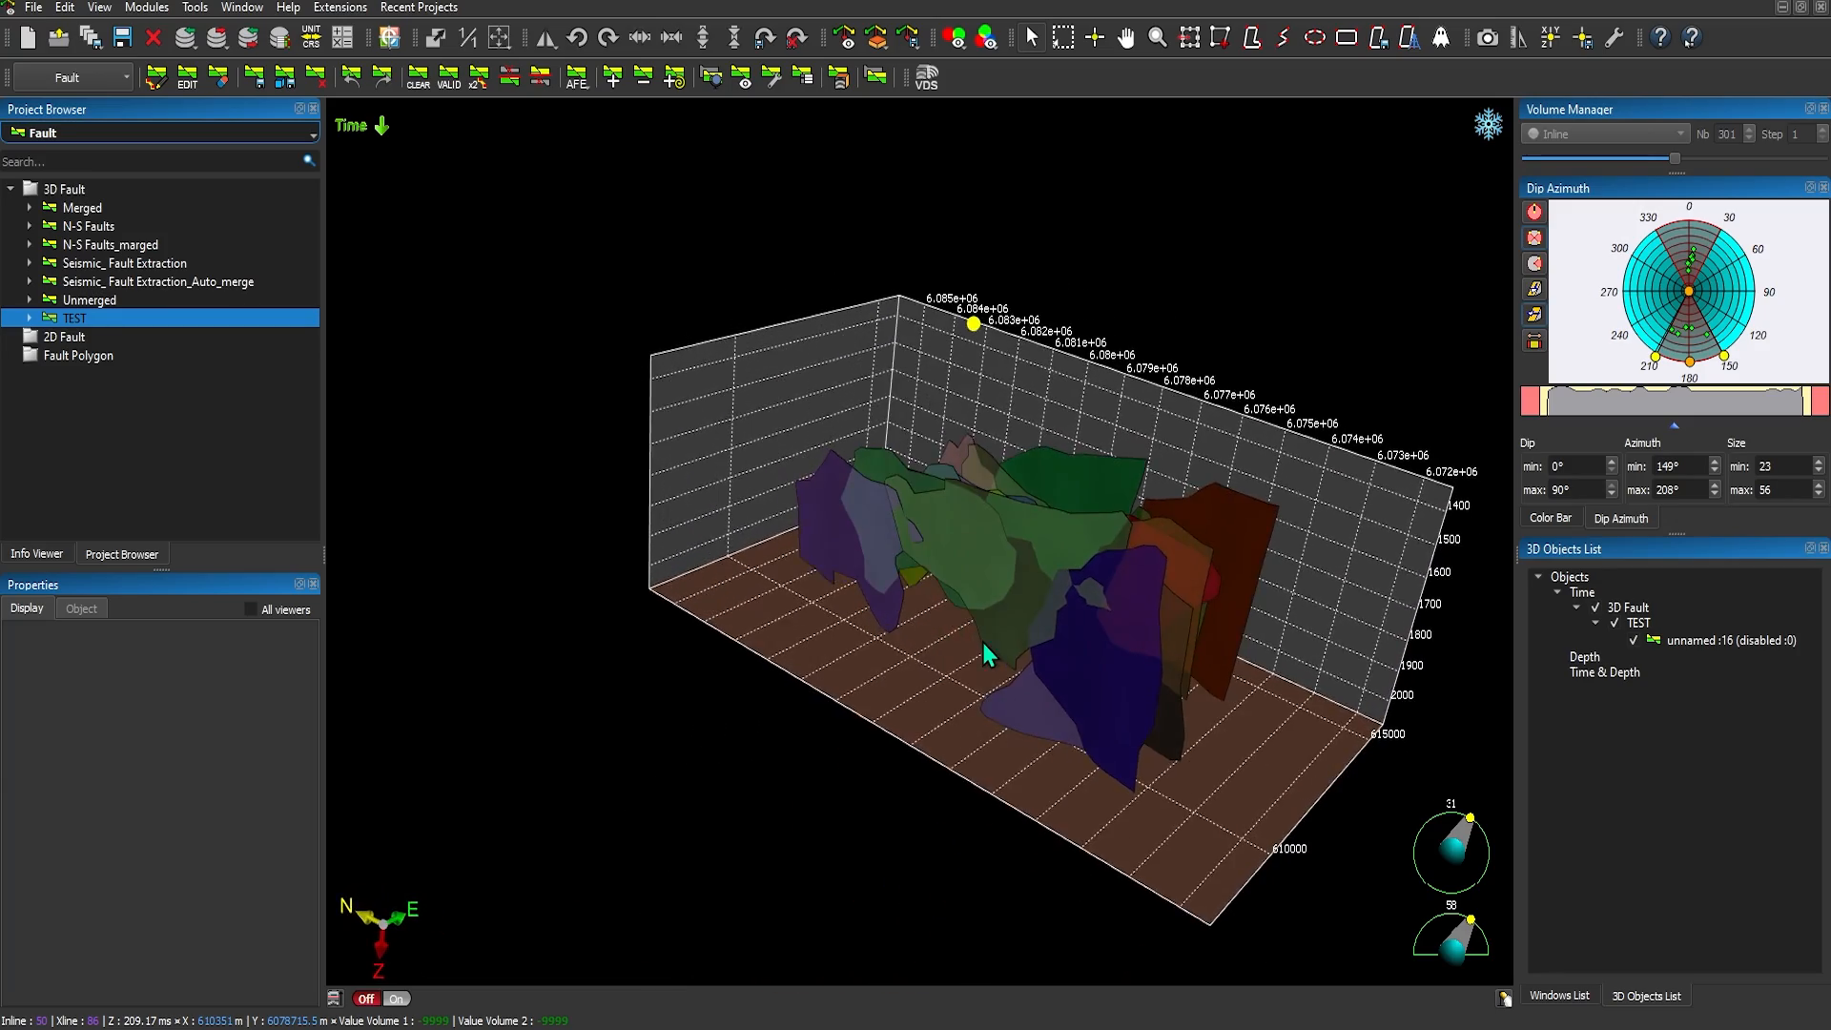
pyautogui.moveTo(739, 601); pyautogui.dragTo(828, 582)
pyautogui.scroll(2, 787, 639)
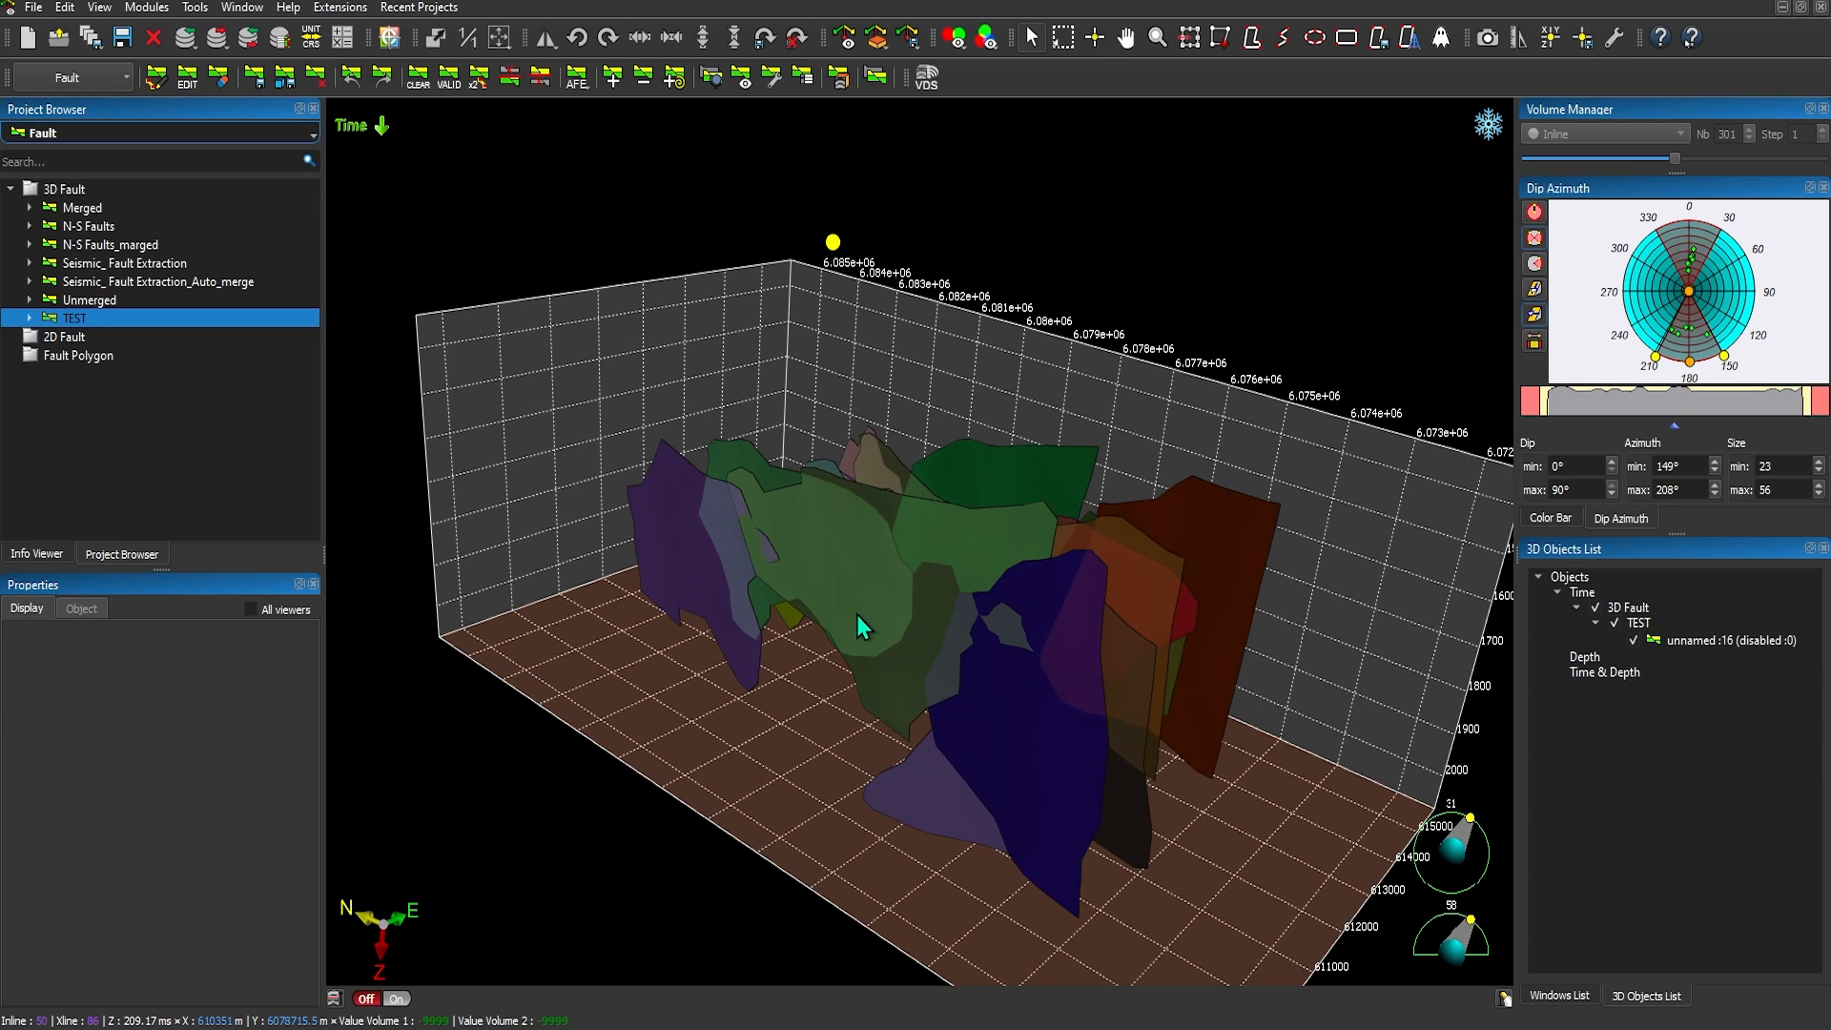
pyautogui.moveTo(856, 616); pyautogui.dragTo(748, 601)
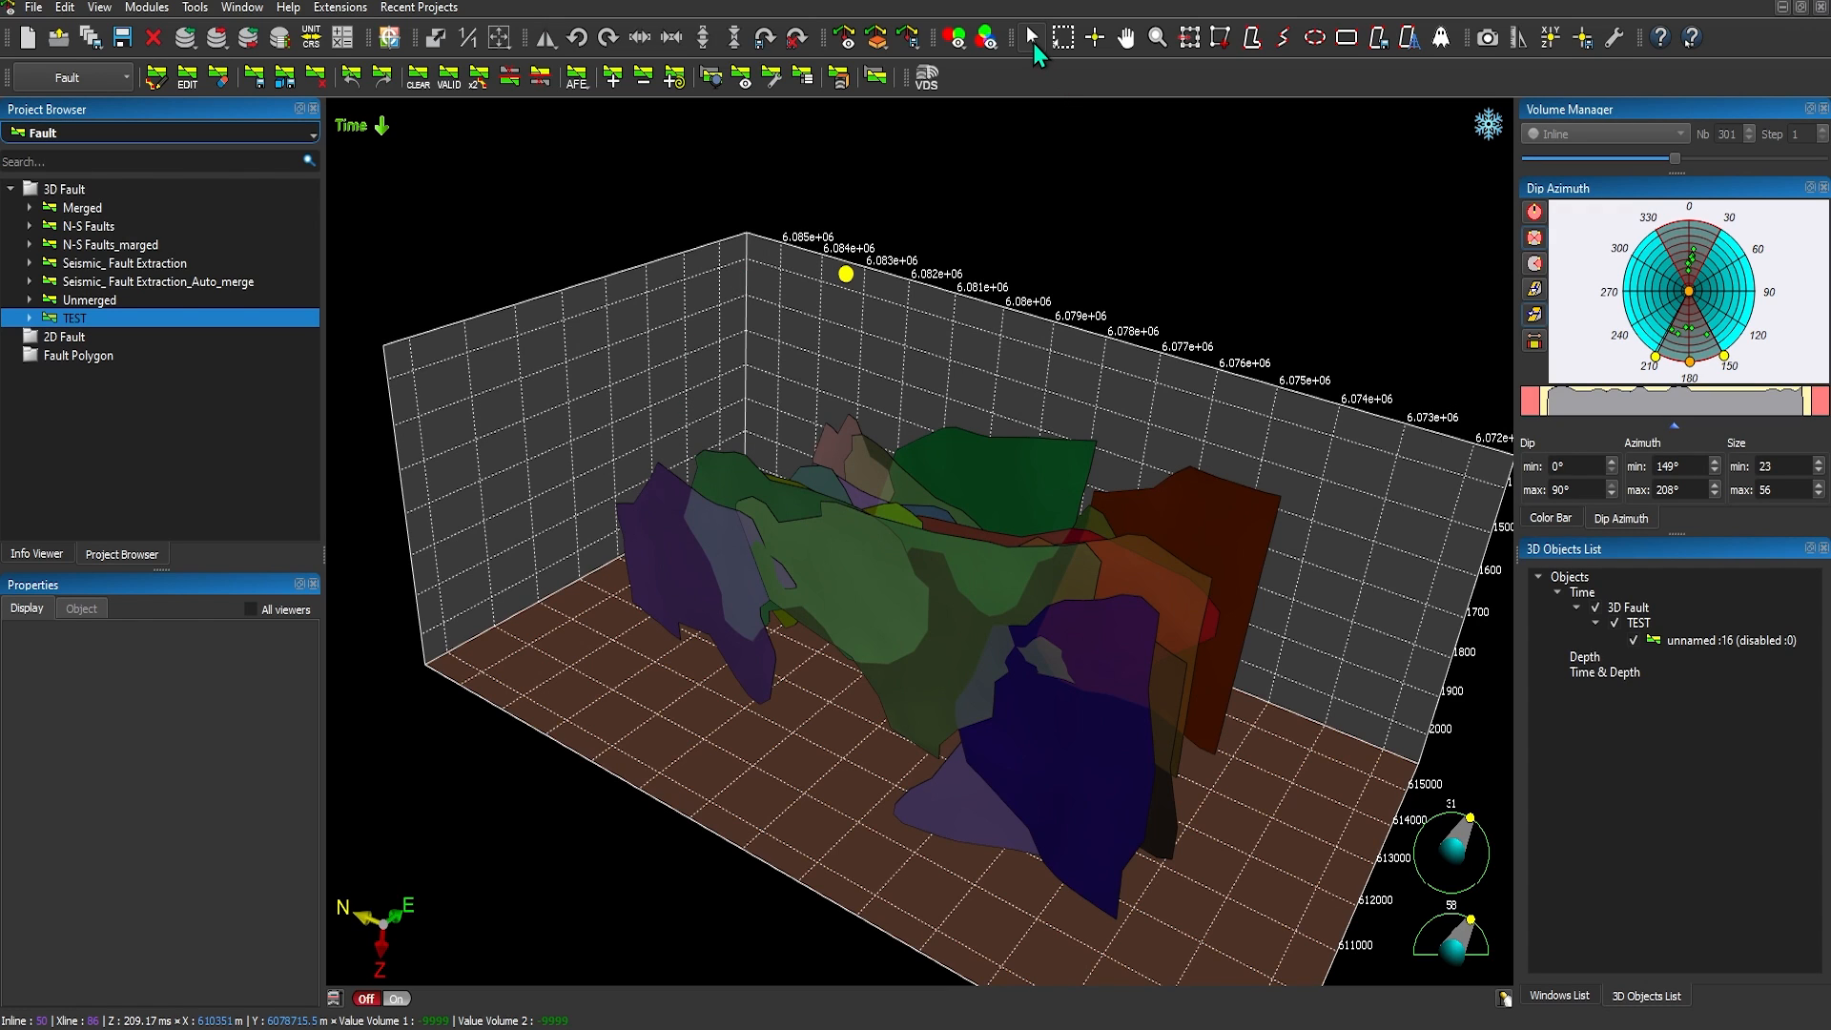
pyautogui.click(685, 572)
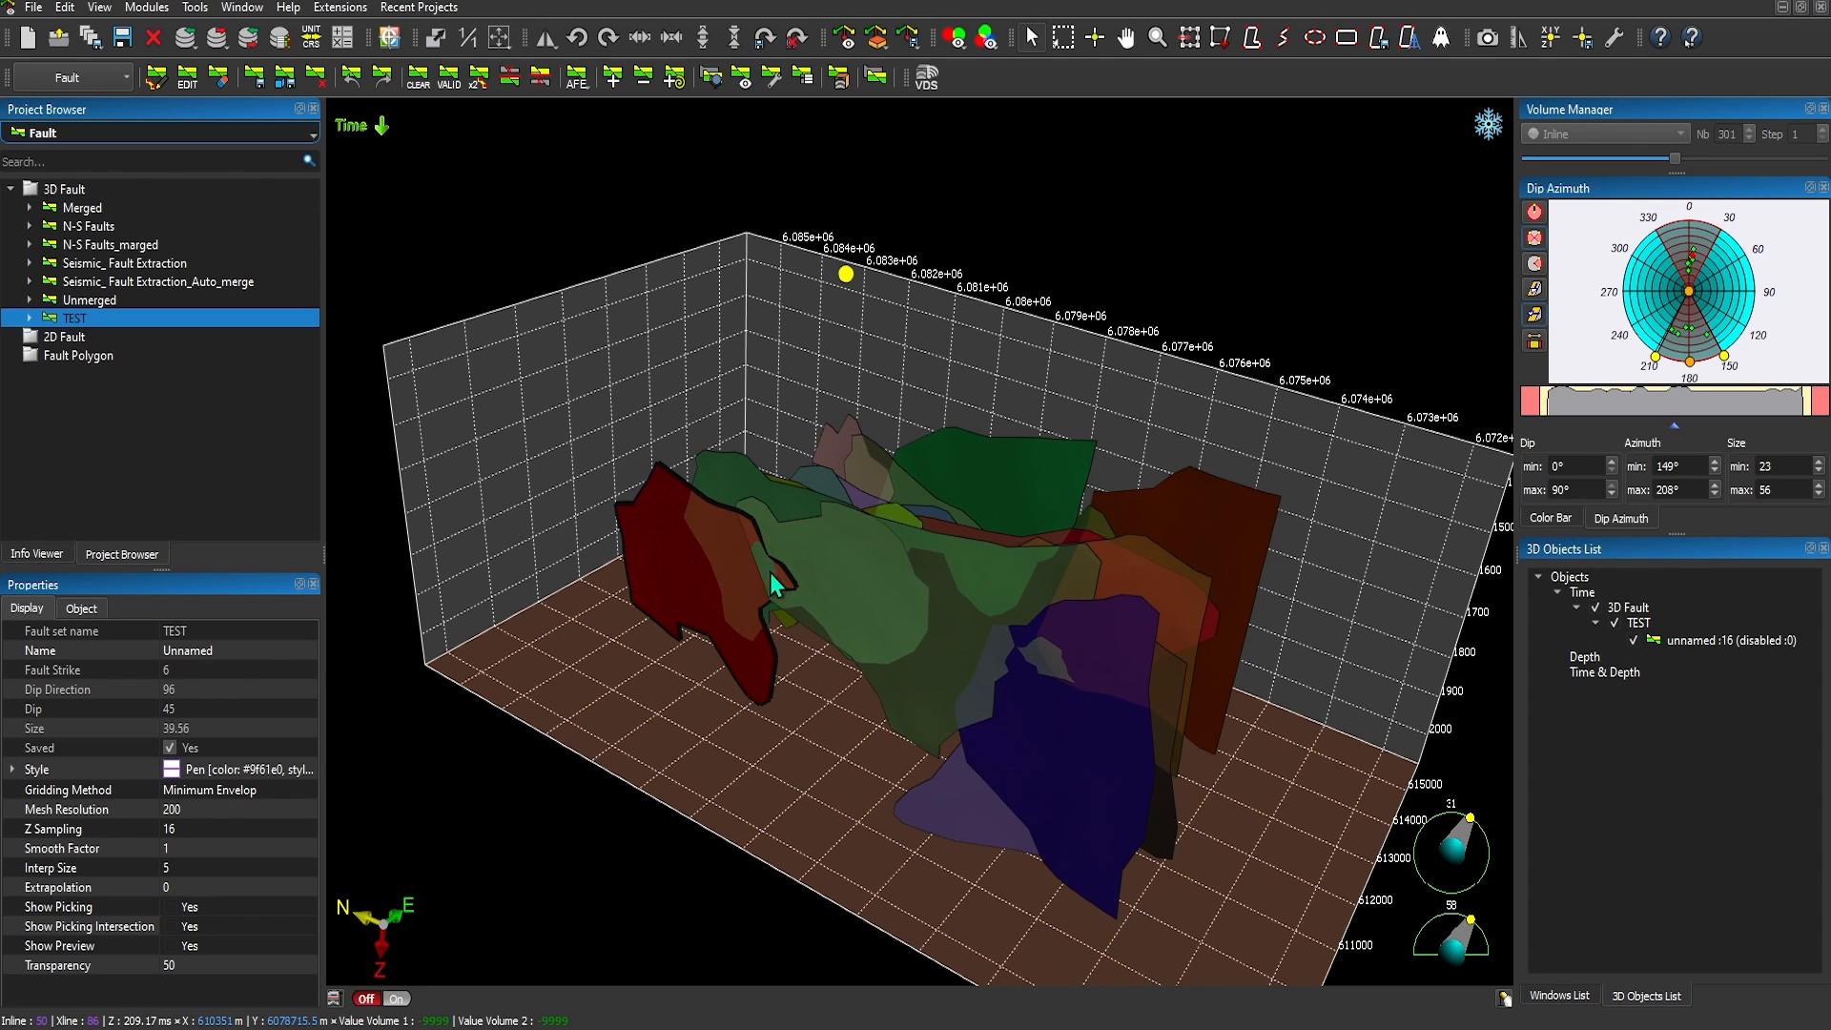
pyautogui.keyDown('ctrl'); pyautogui.click(867, 577); pyautogui.keyUp('ctrl')
pyautogui.keyDown('ctrl'); pyautogui.click(1061, 752); pyautogui.keyUp('ctrl')
pyautogui.moveTo(860, 674); pyautogui.dragTo(831, 582)
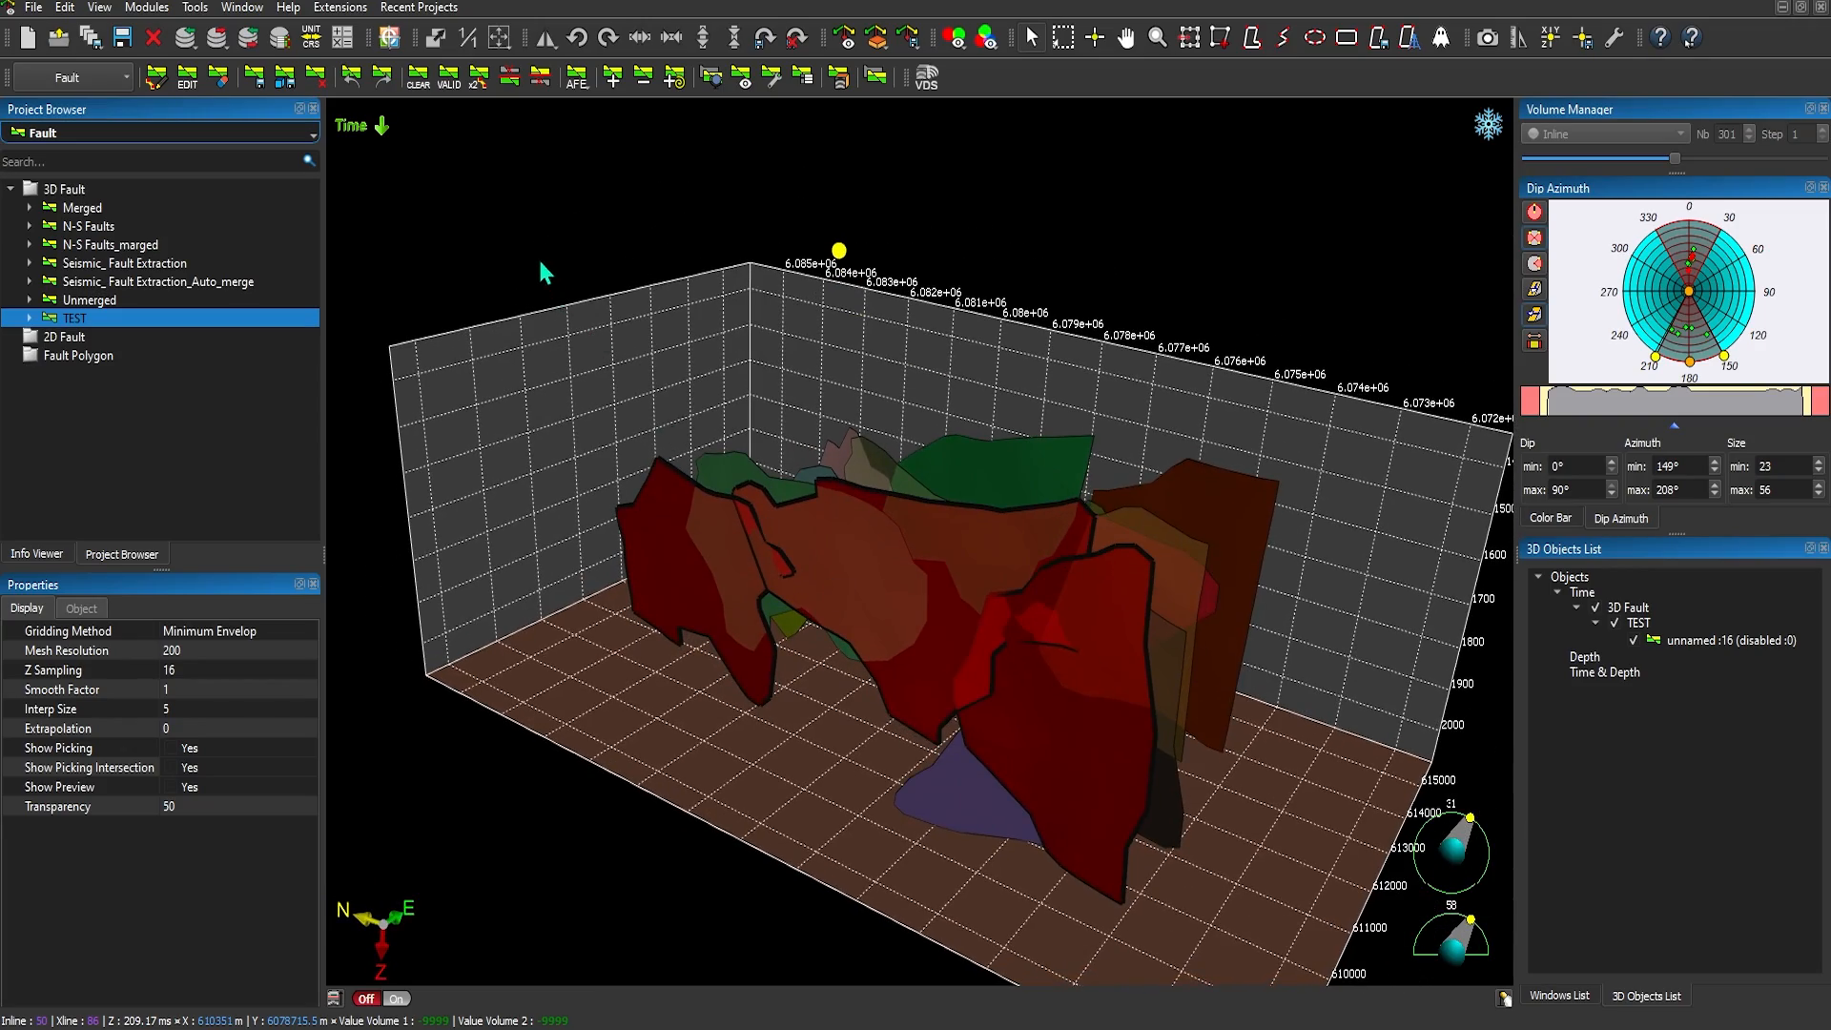
pyautogui.click(613, 84)
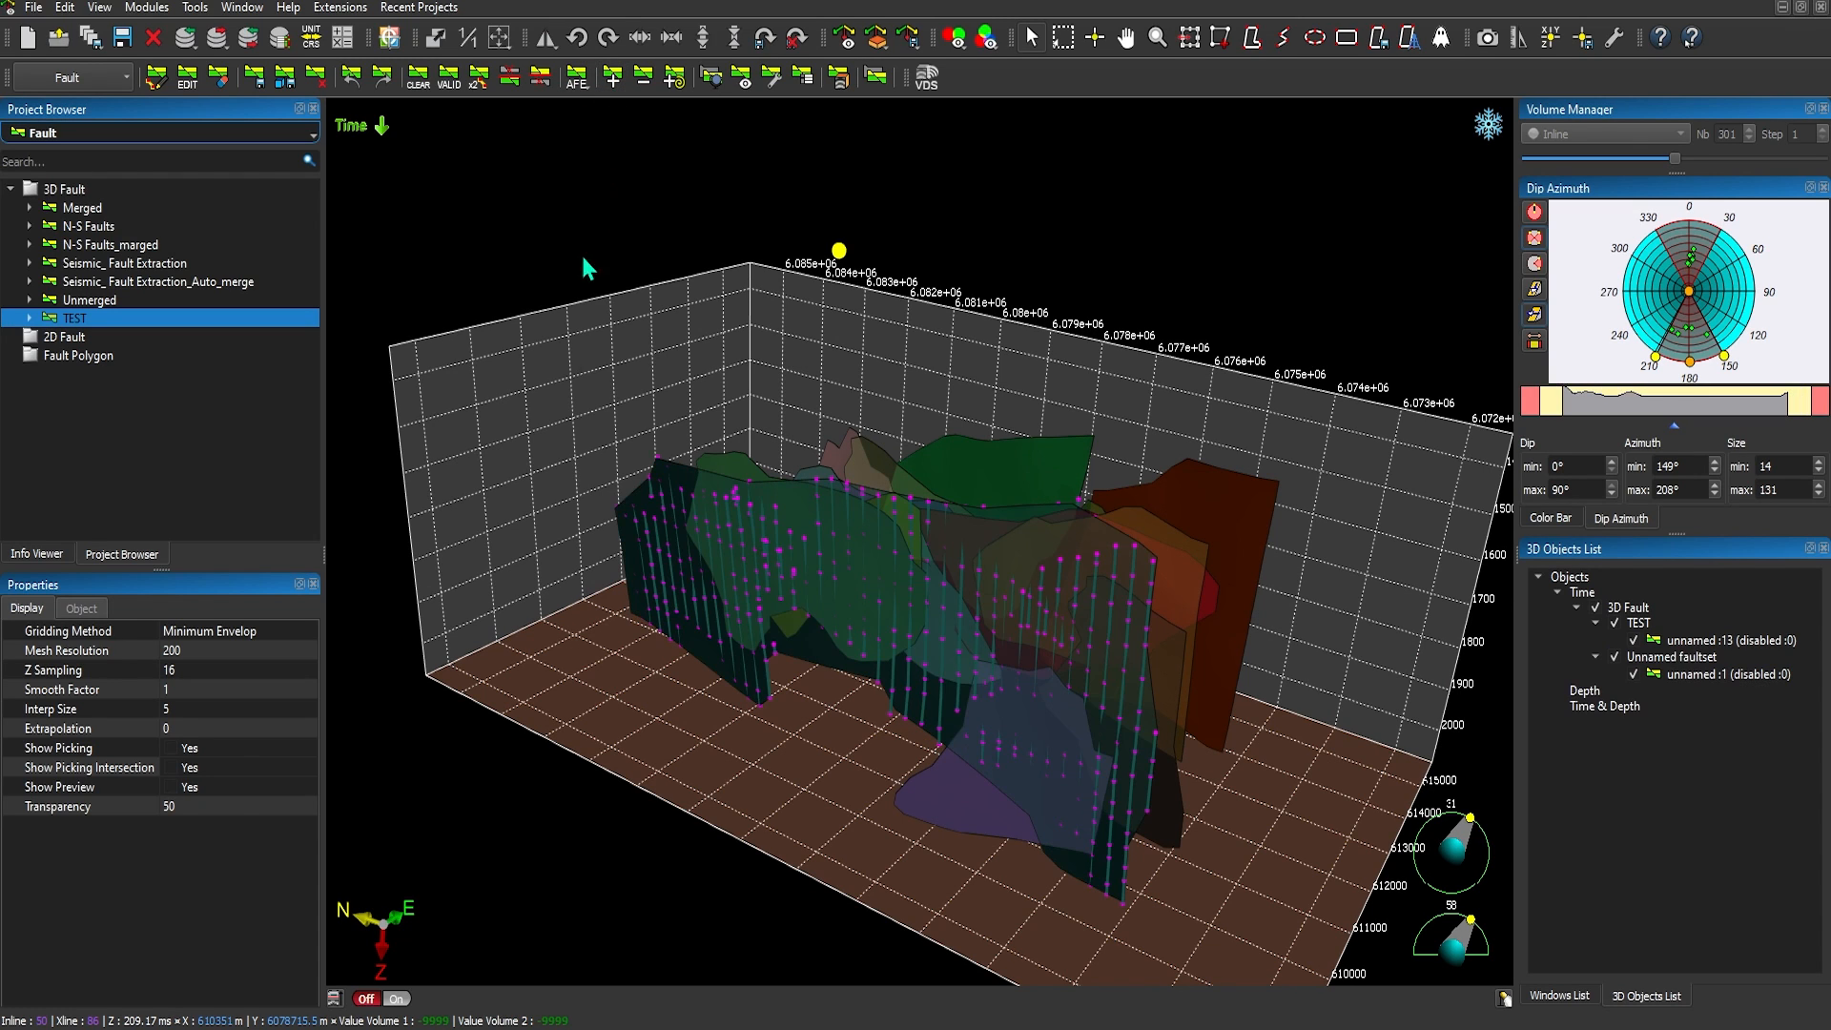
# Select the merged fault and turn off Show Picking for it.
pyautogui.click(696, 582)
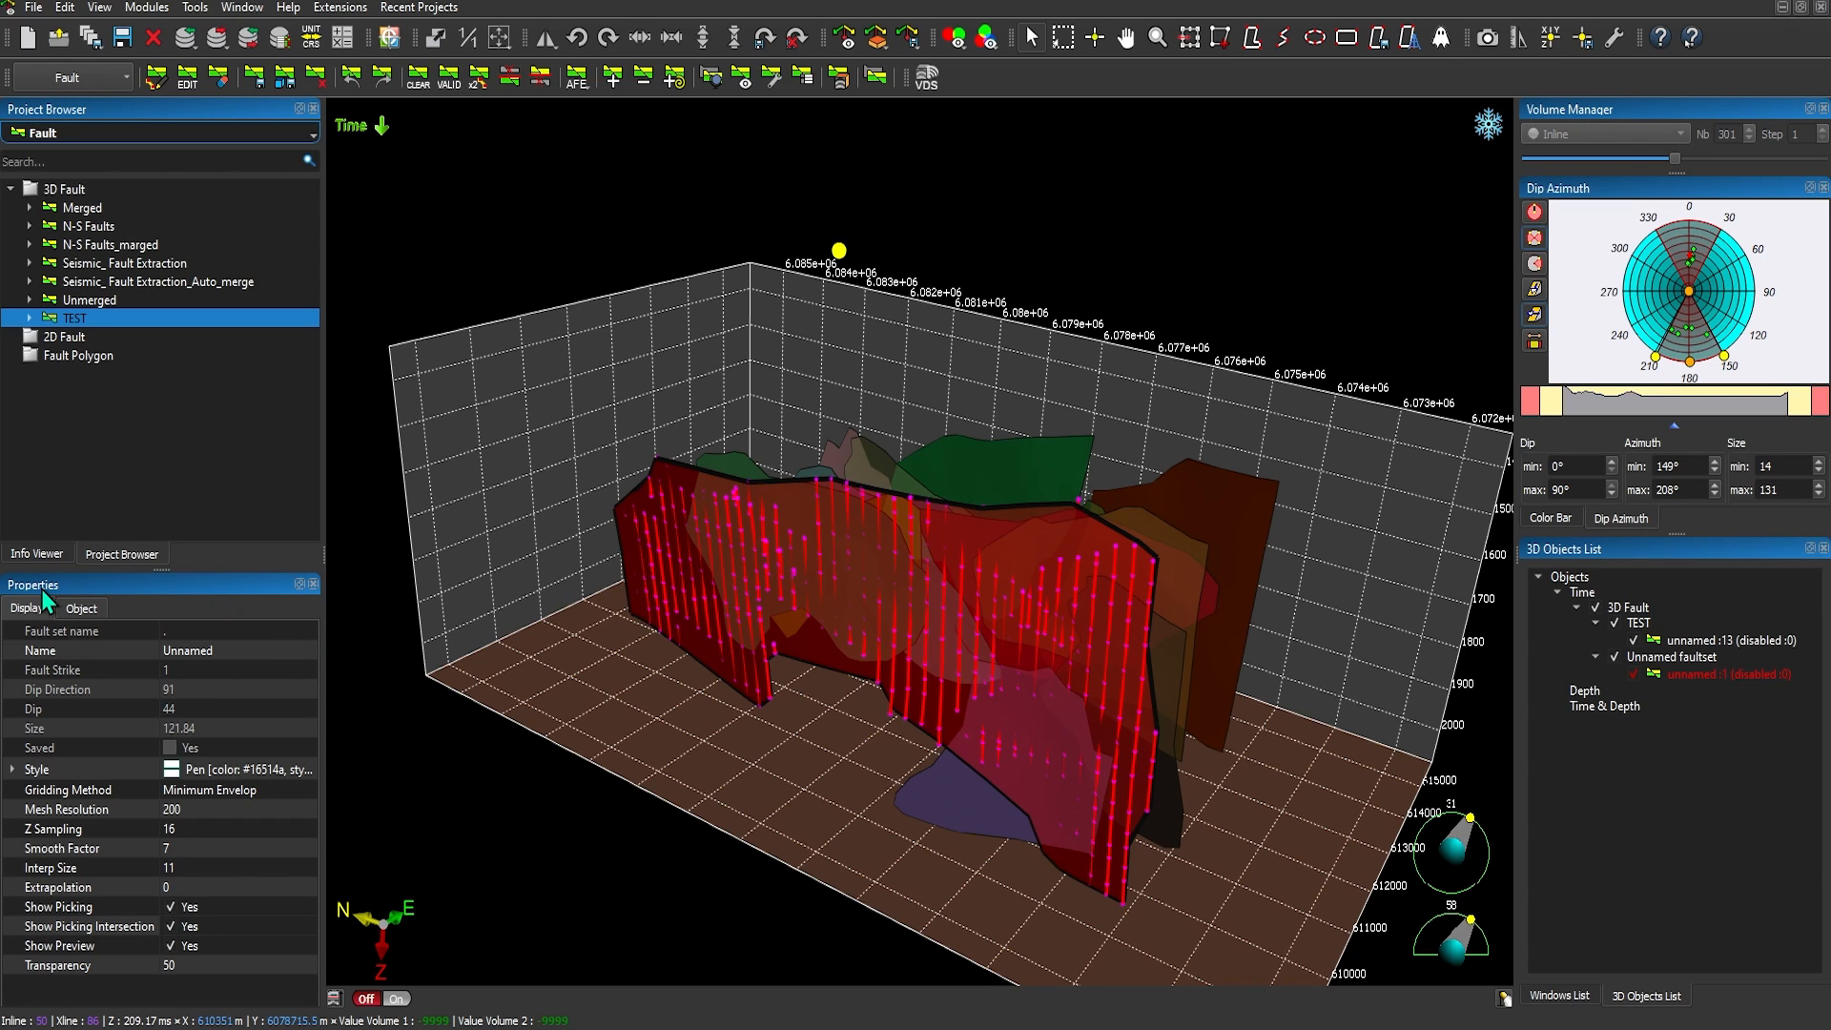
pyautogui.click(171, 907)
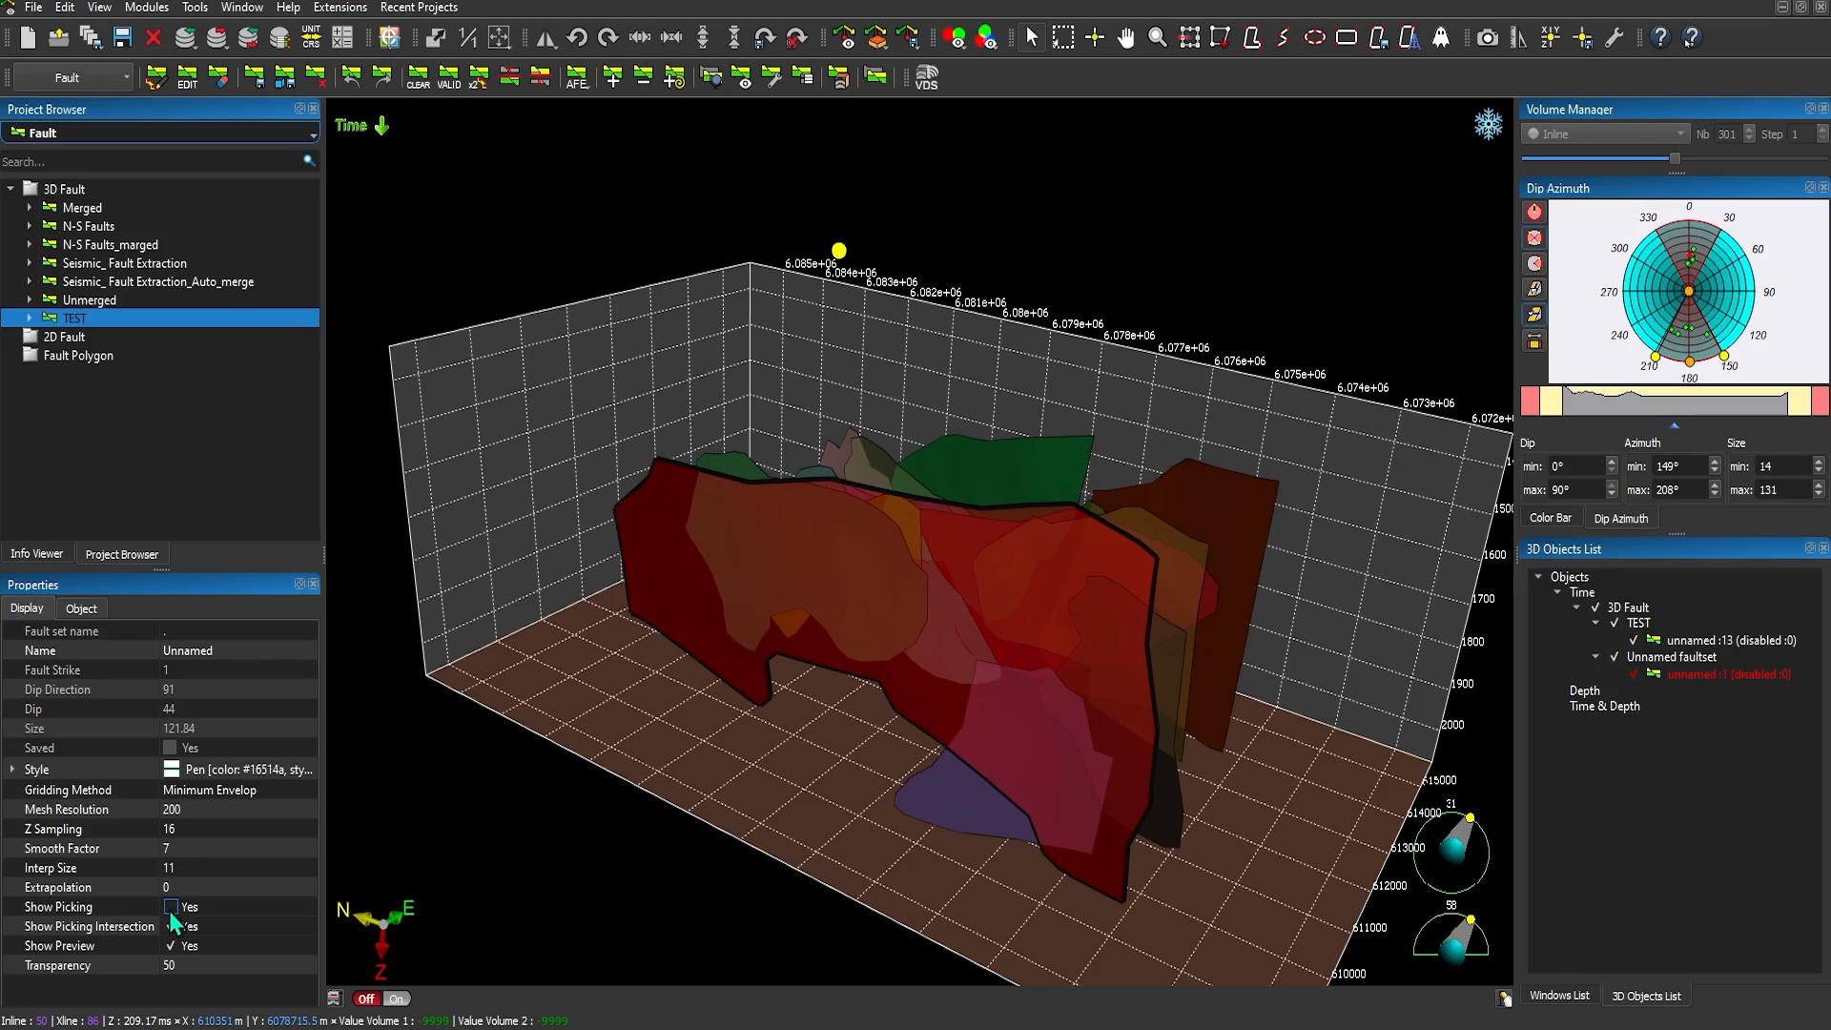
# Select all faults in the 3D viewer, including the merged one, and save them over the existing TEST fault set.
pyautogui.click(547, 625)
pyautogui.moveTo(771, 724); pyautogui.dragTo(625, 701)
pyautogui.moveTo(805, 672); pyautogui.dragTo(653, 625)
pyautogui.moveTo(895, 665)
pyautogui.mouseDown()
pyautogui.moveTo(721, 594)
pyautogui.moveTo(717, 646)
pyautogui.mouseUp()
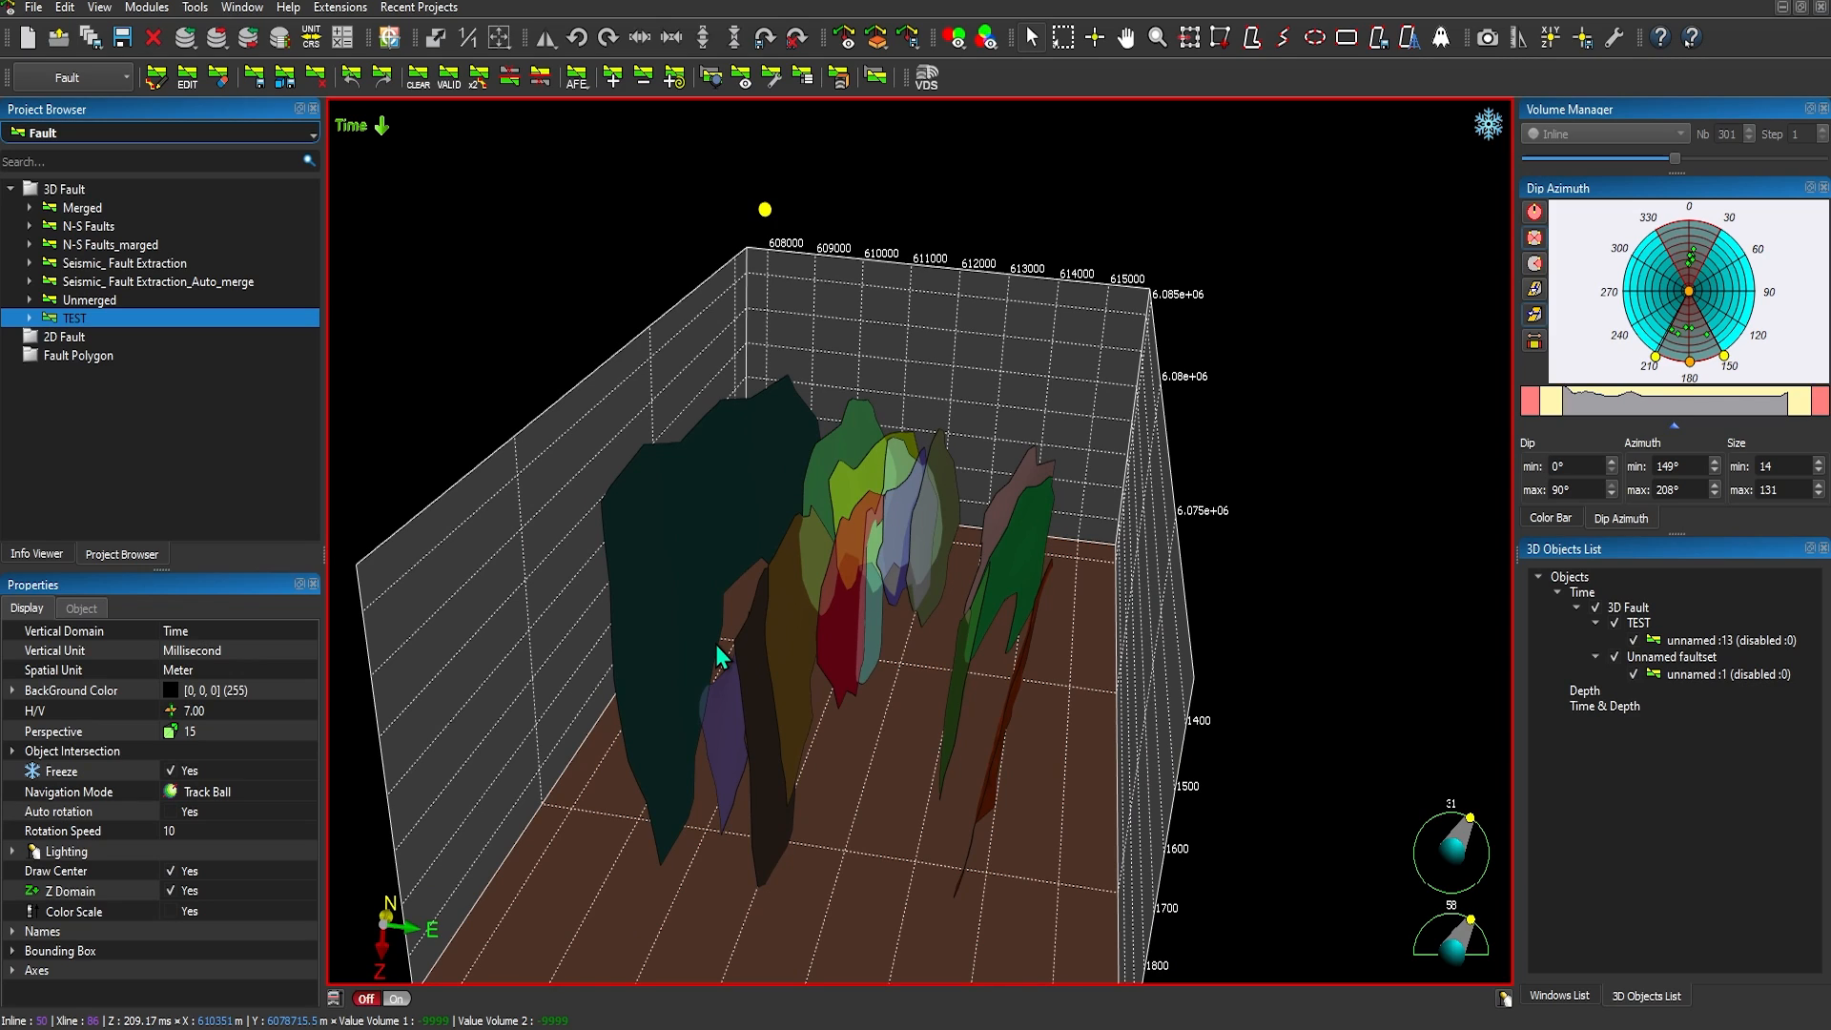
pyautogui.click(680, 570)
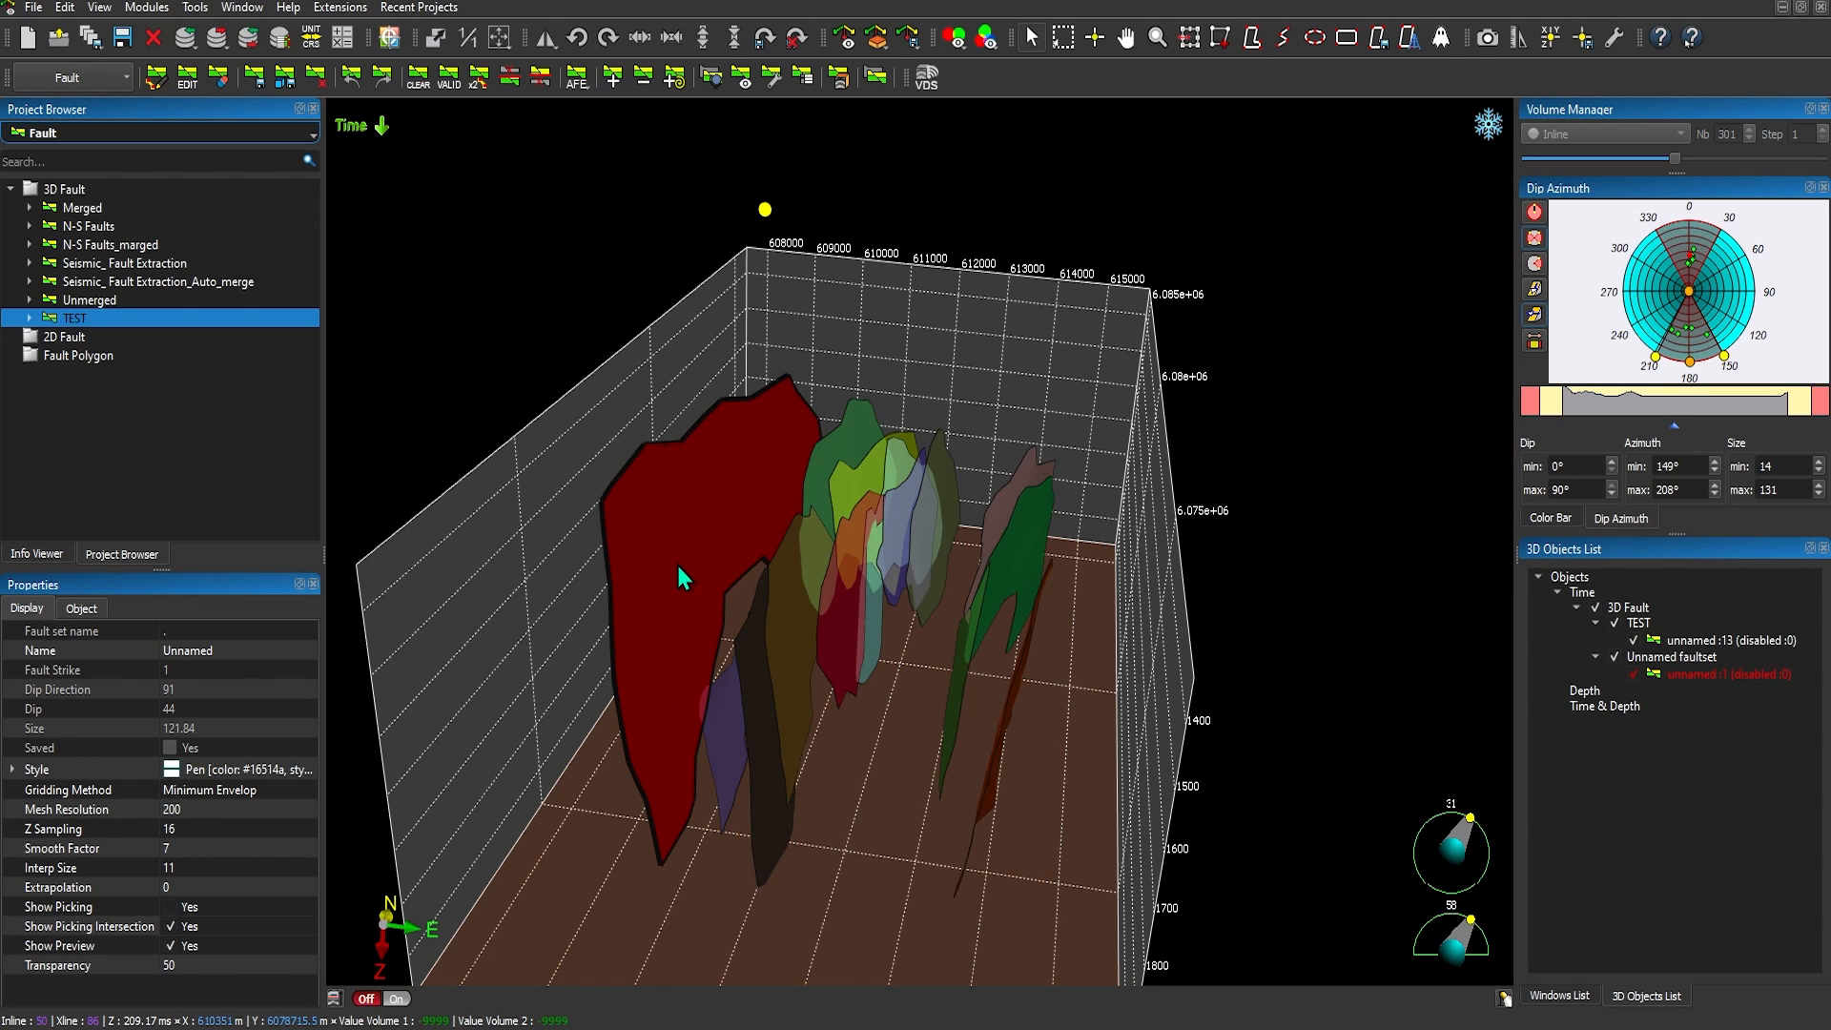
pyautogui.hotkey('ctrl', 'a')
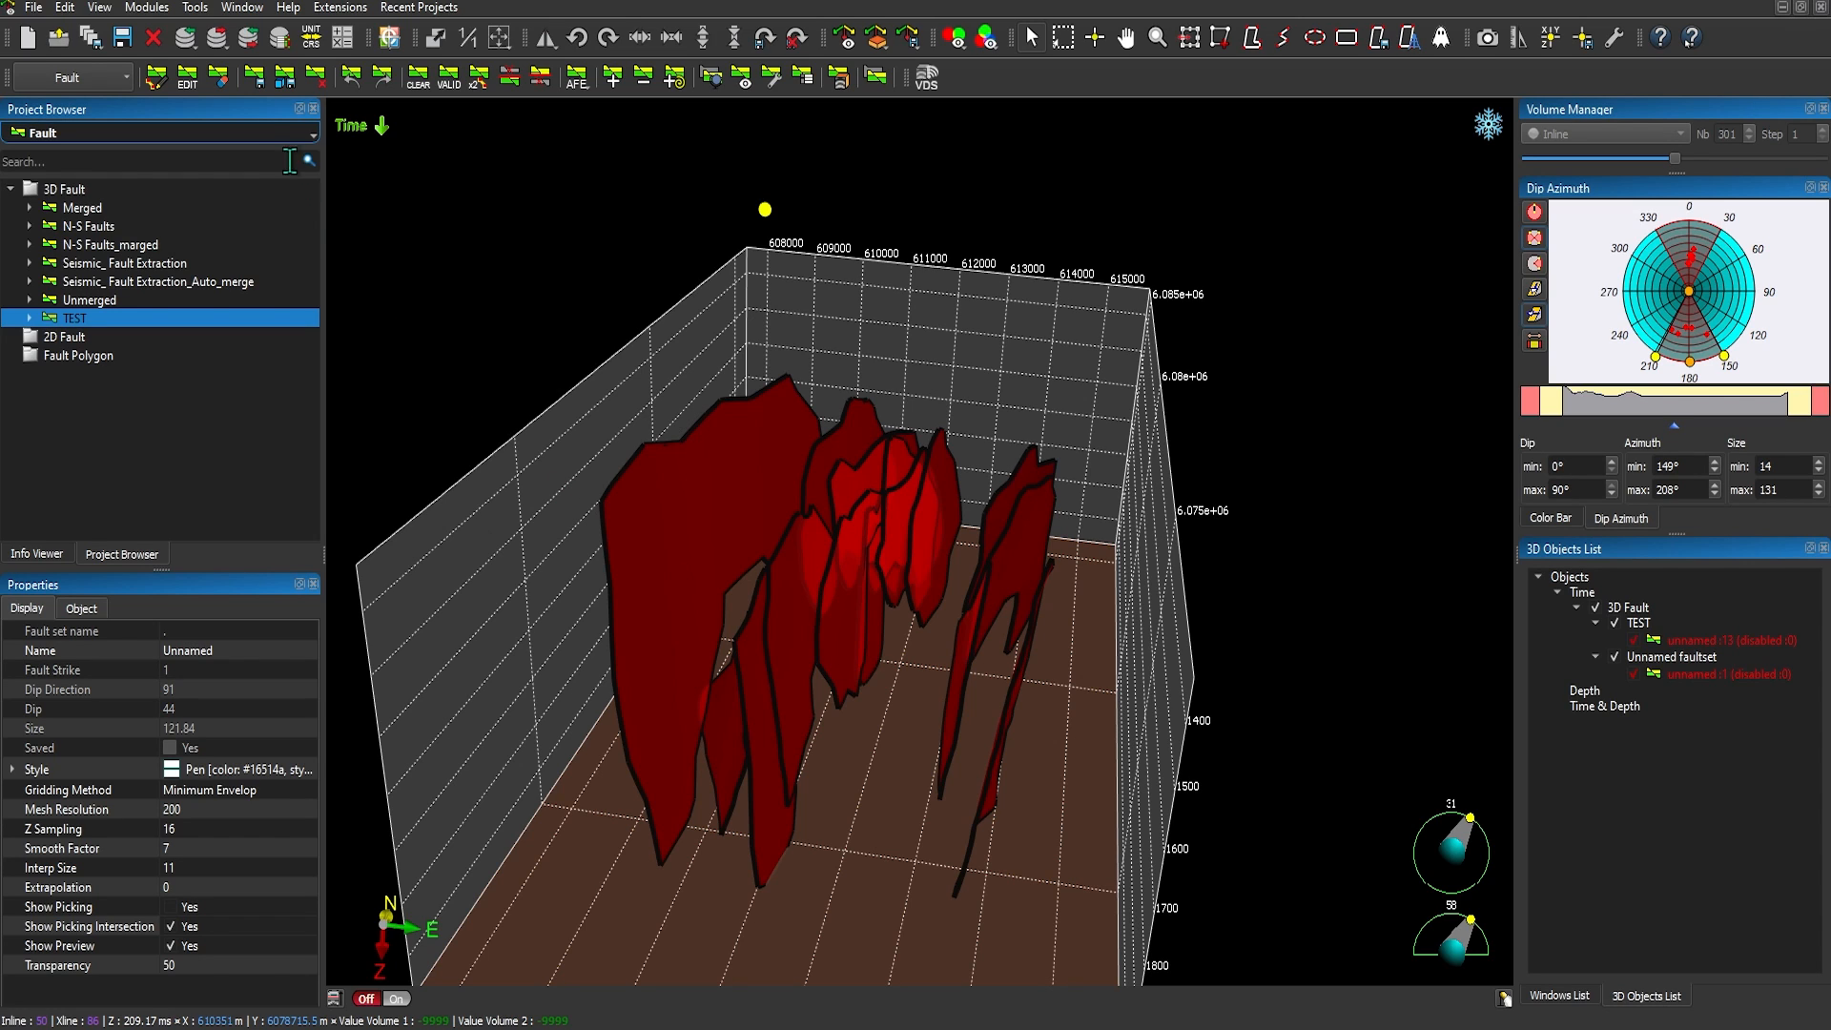
pyautogui.click(254, 76)
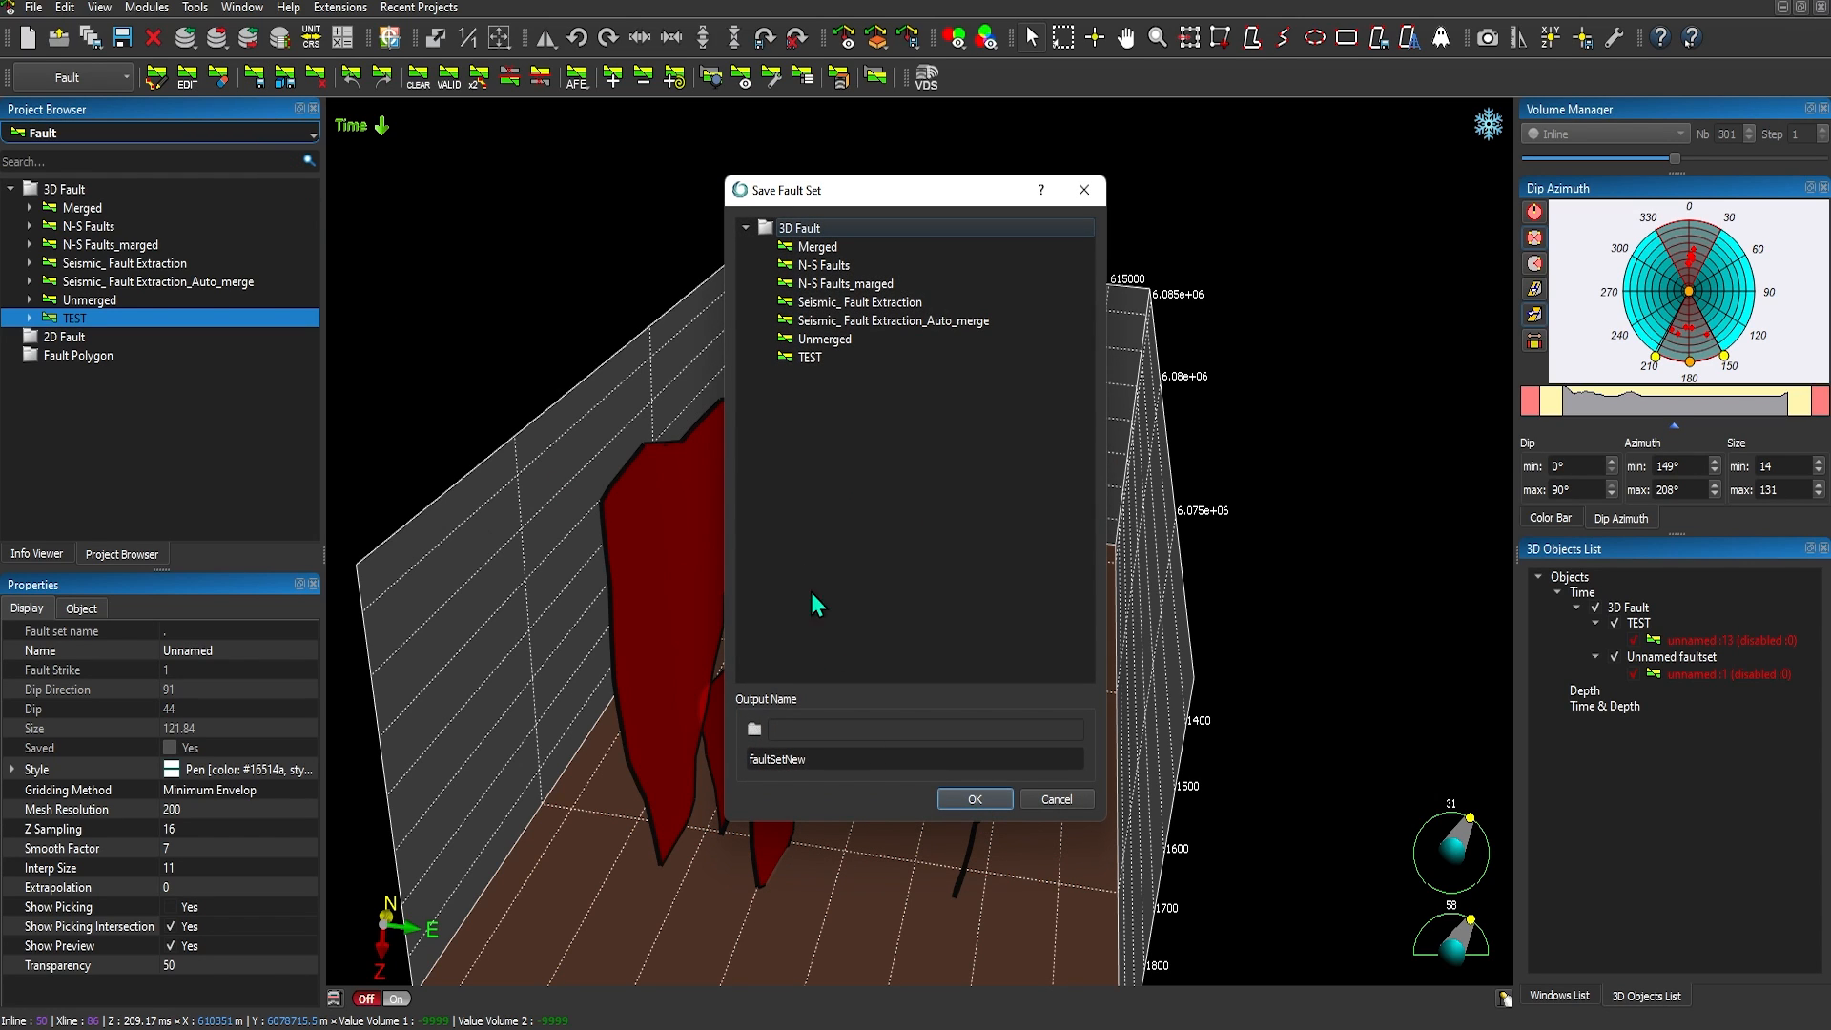
pyautogui.click(804, 358)
pyautogui.click(947, 798)
pyautogui.click(908, 520)
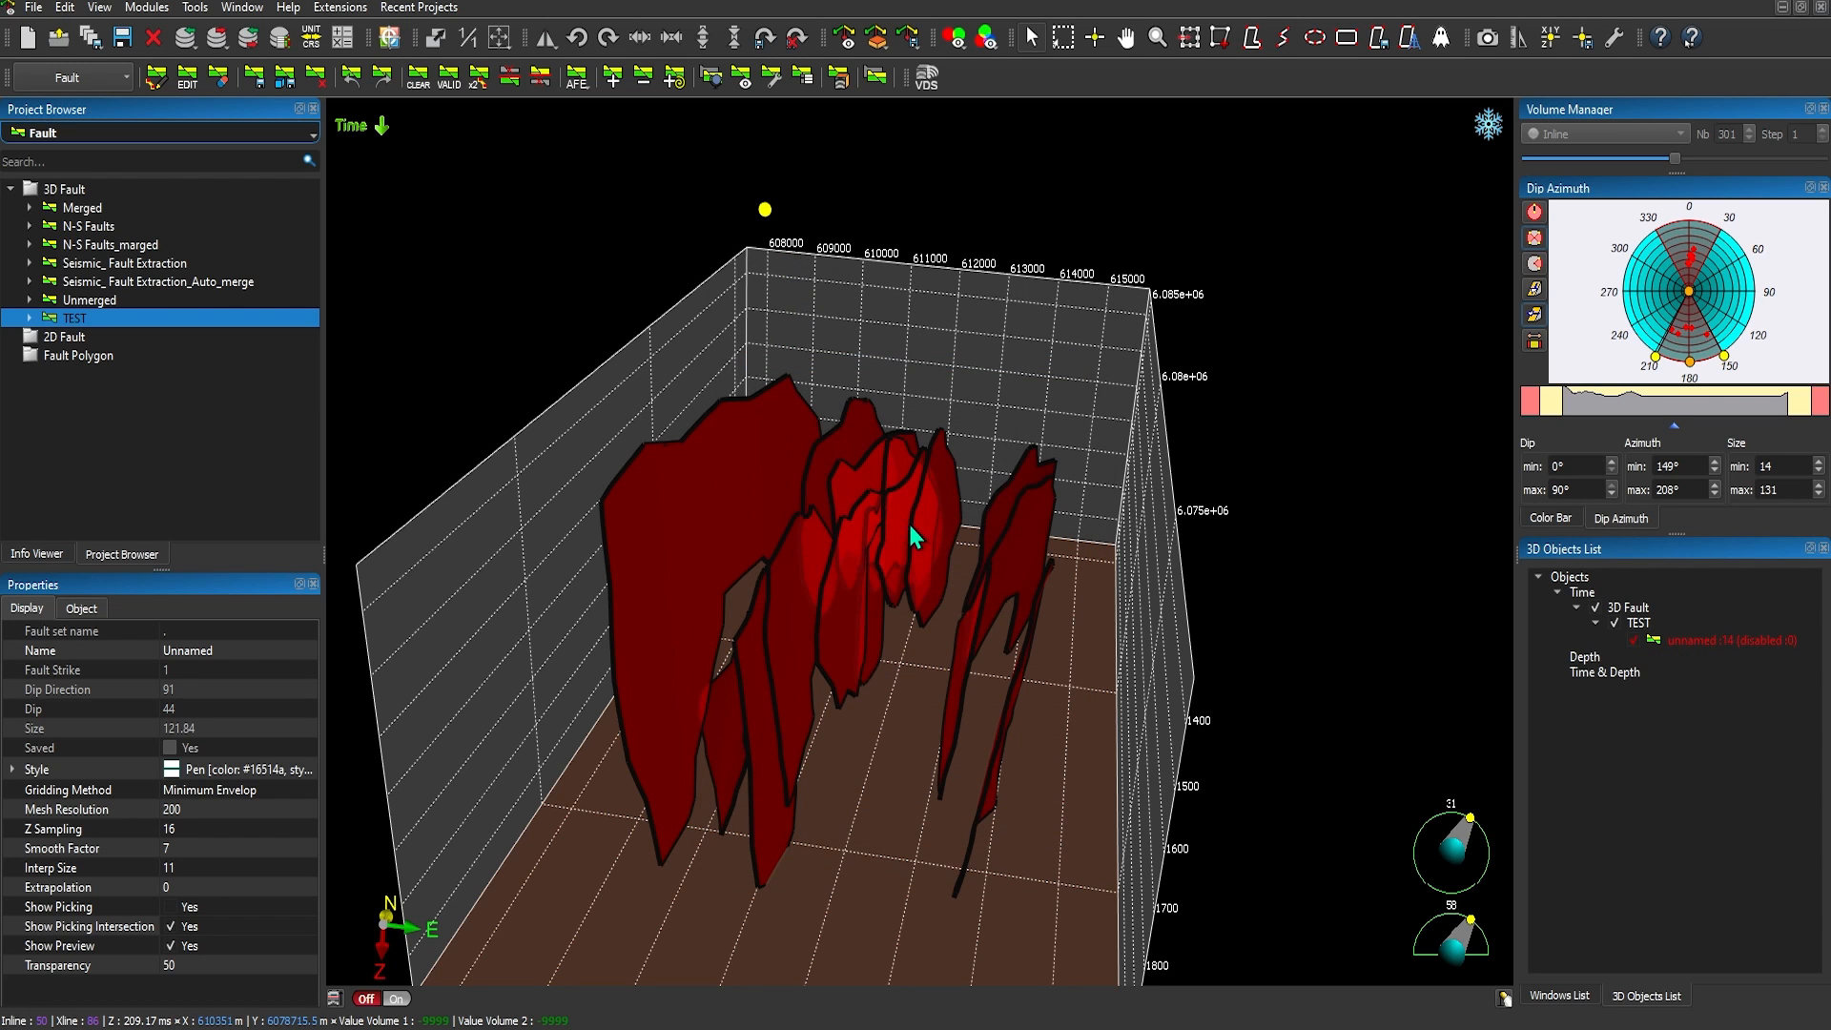
# Clear all objects from the 3D viewer and reload the overwritten TEST fault set to inspect the merged fault.
pyautogui.rightClick(1581, 578)
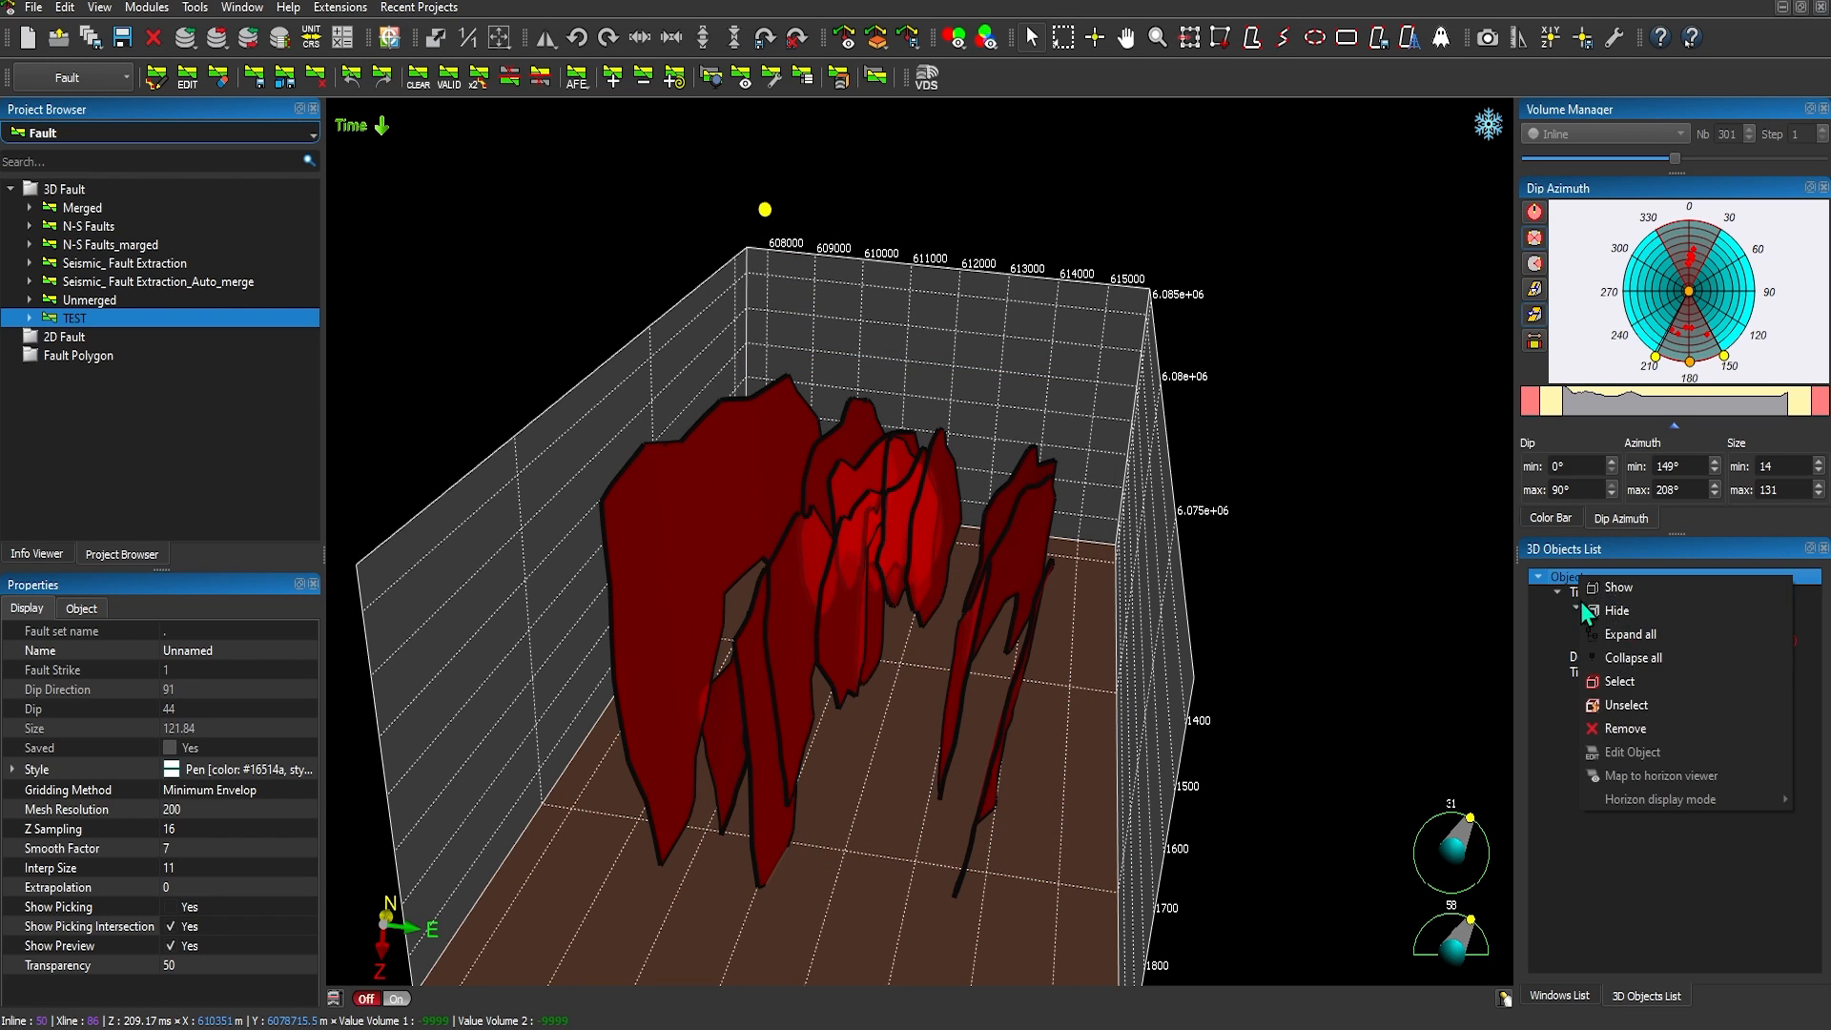
pyautogui.click(1617, 736)
pyautogui.click(900, 517)
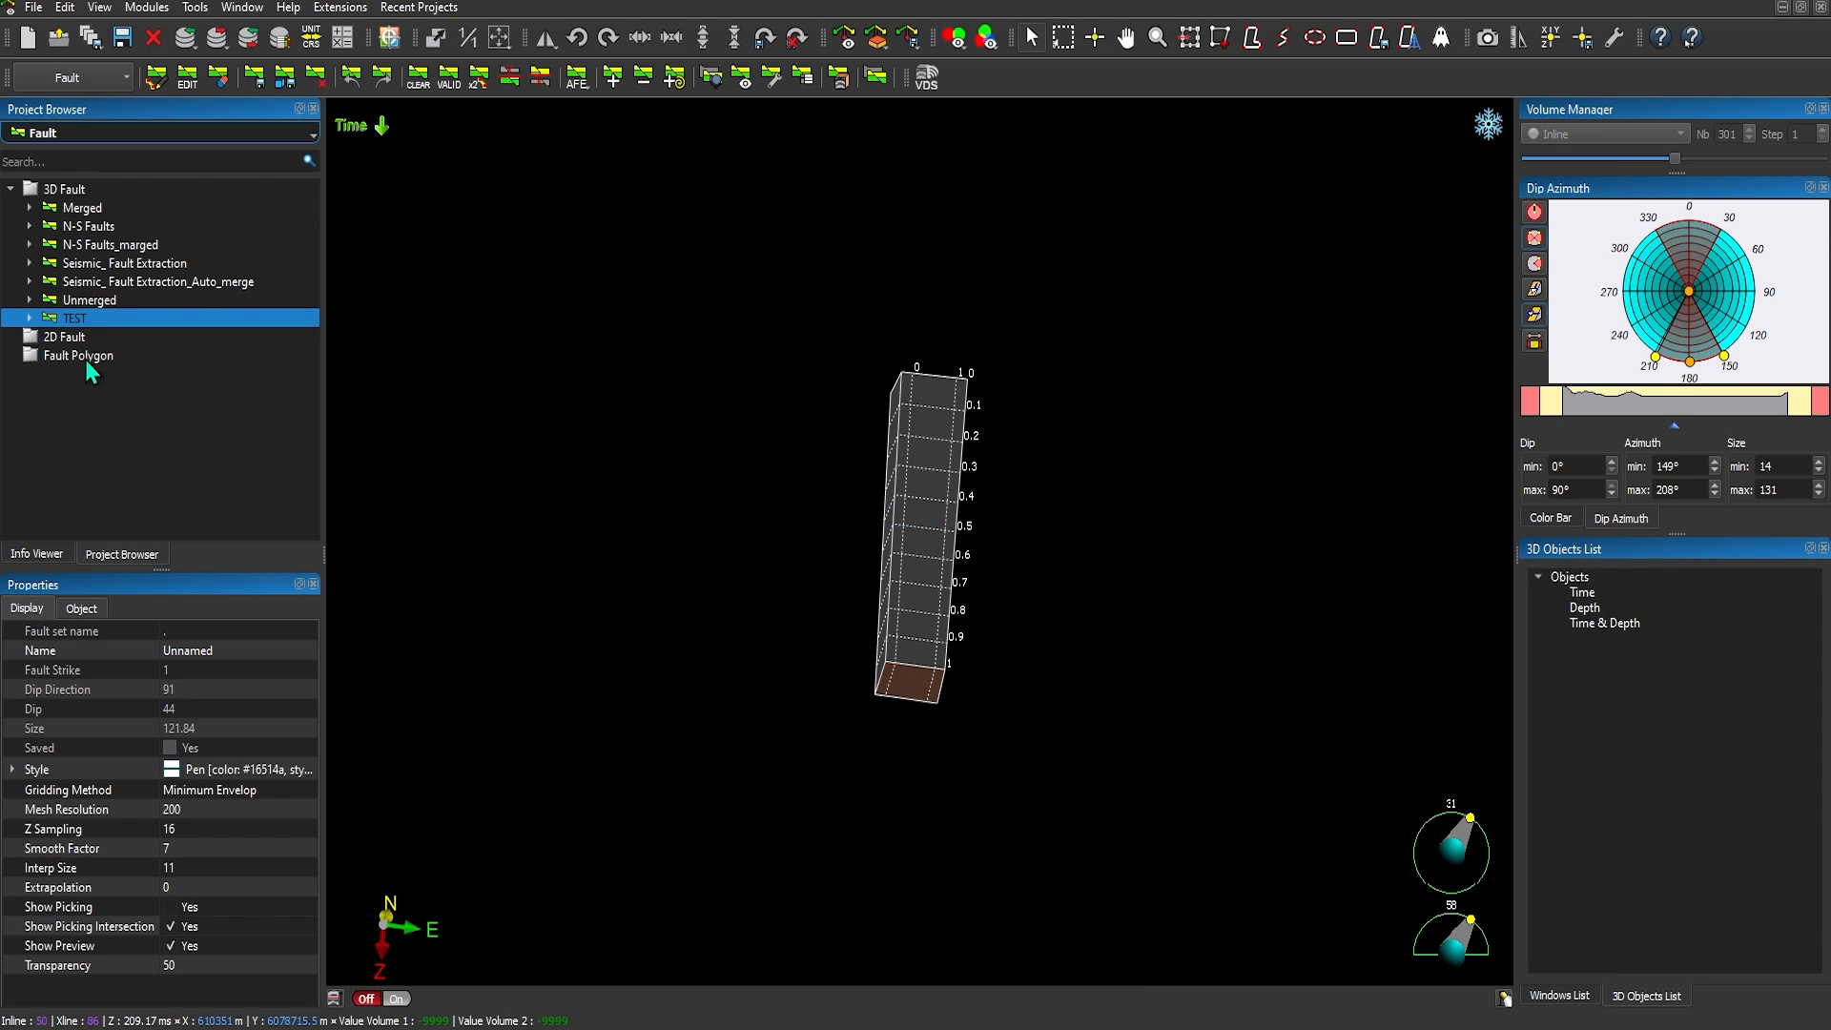
pyautogui.moveTo(59, 317); pyautogui.dragTo(810, 511)
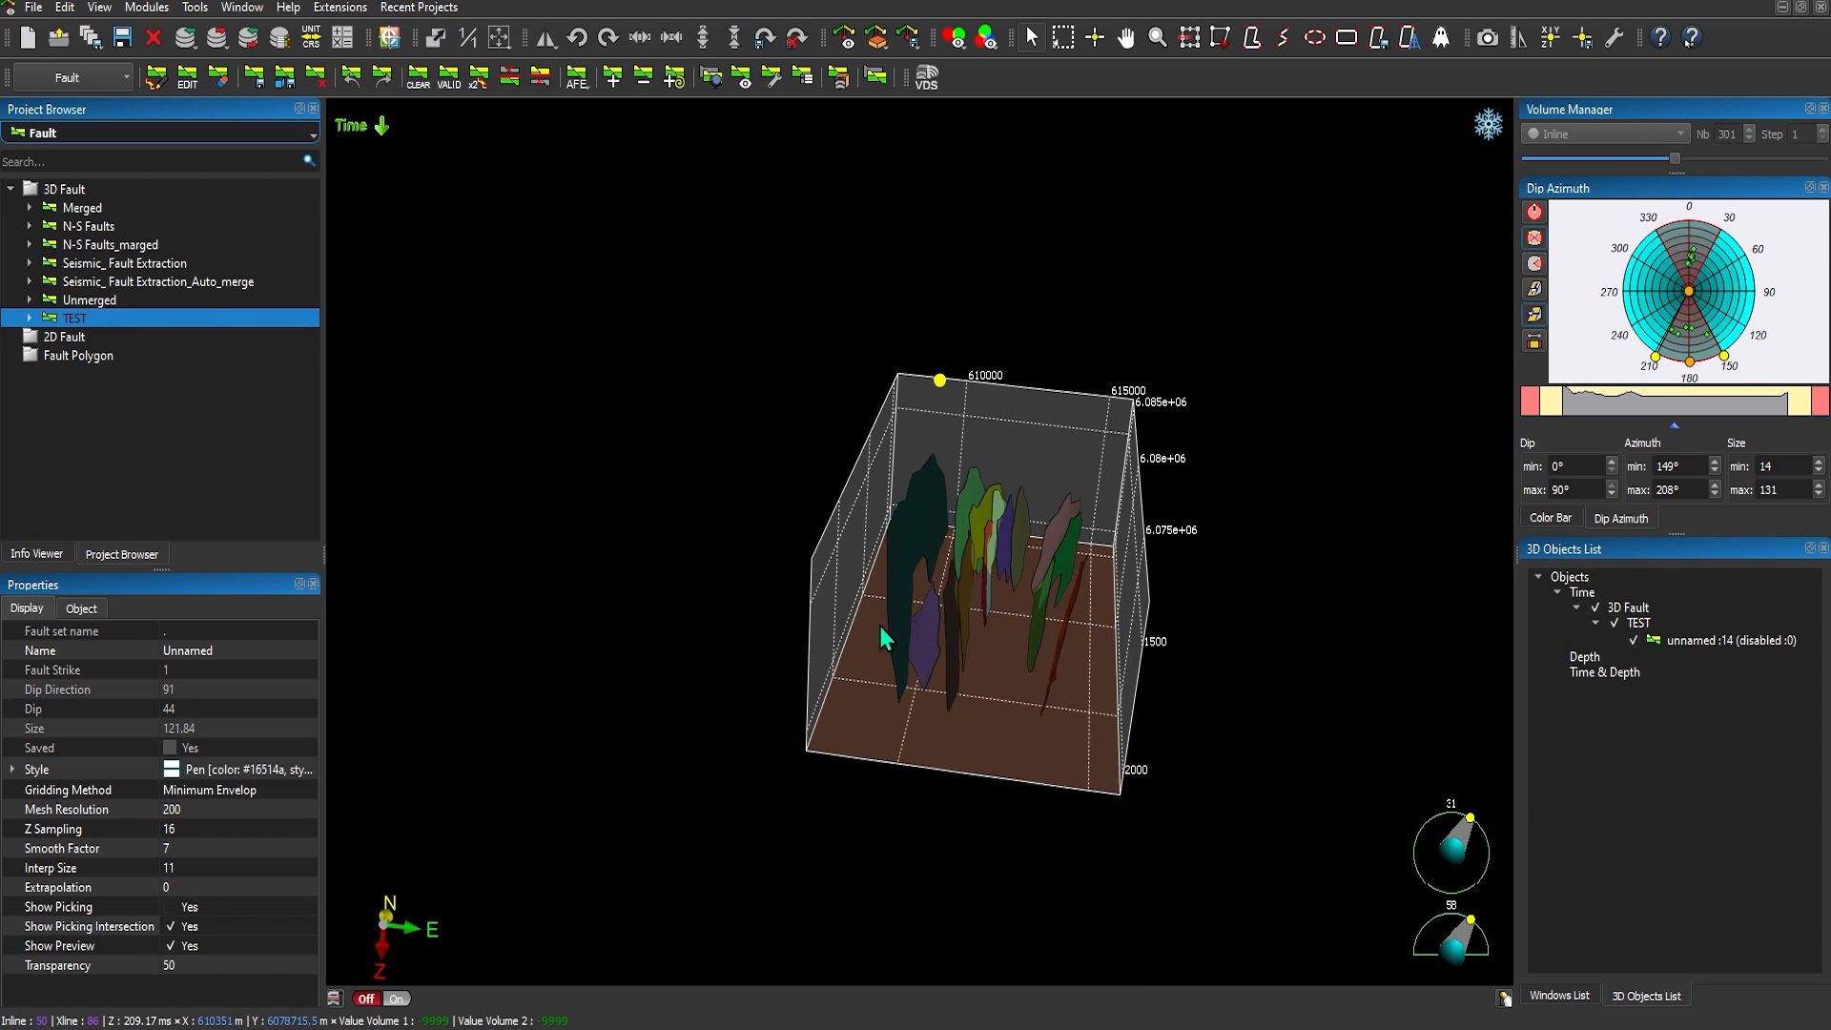
pyautogui.moveTo(725, 618); pyautogui.dragTo(946, 656)
pyautogui.scroll(3, 961, 566)
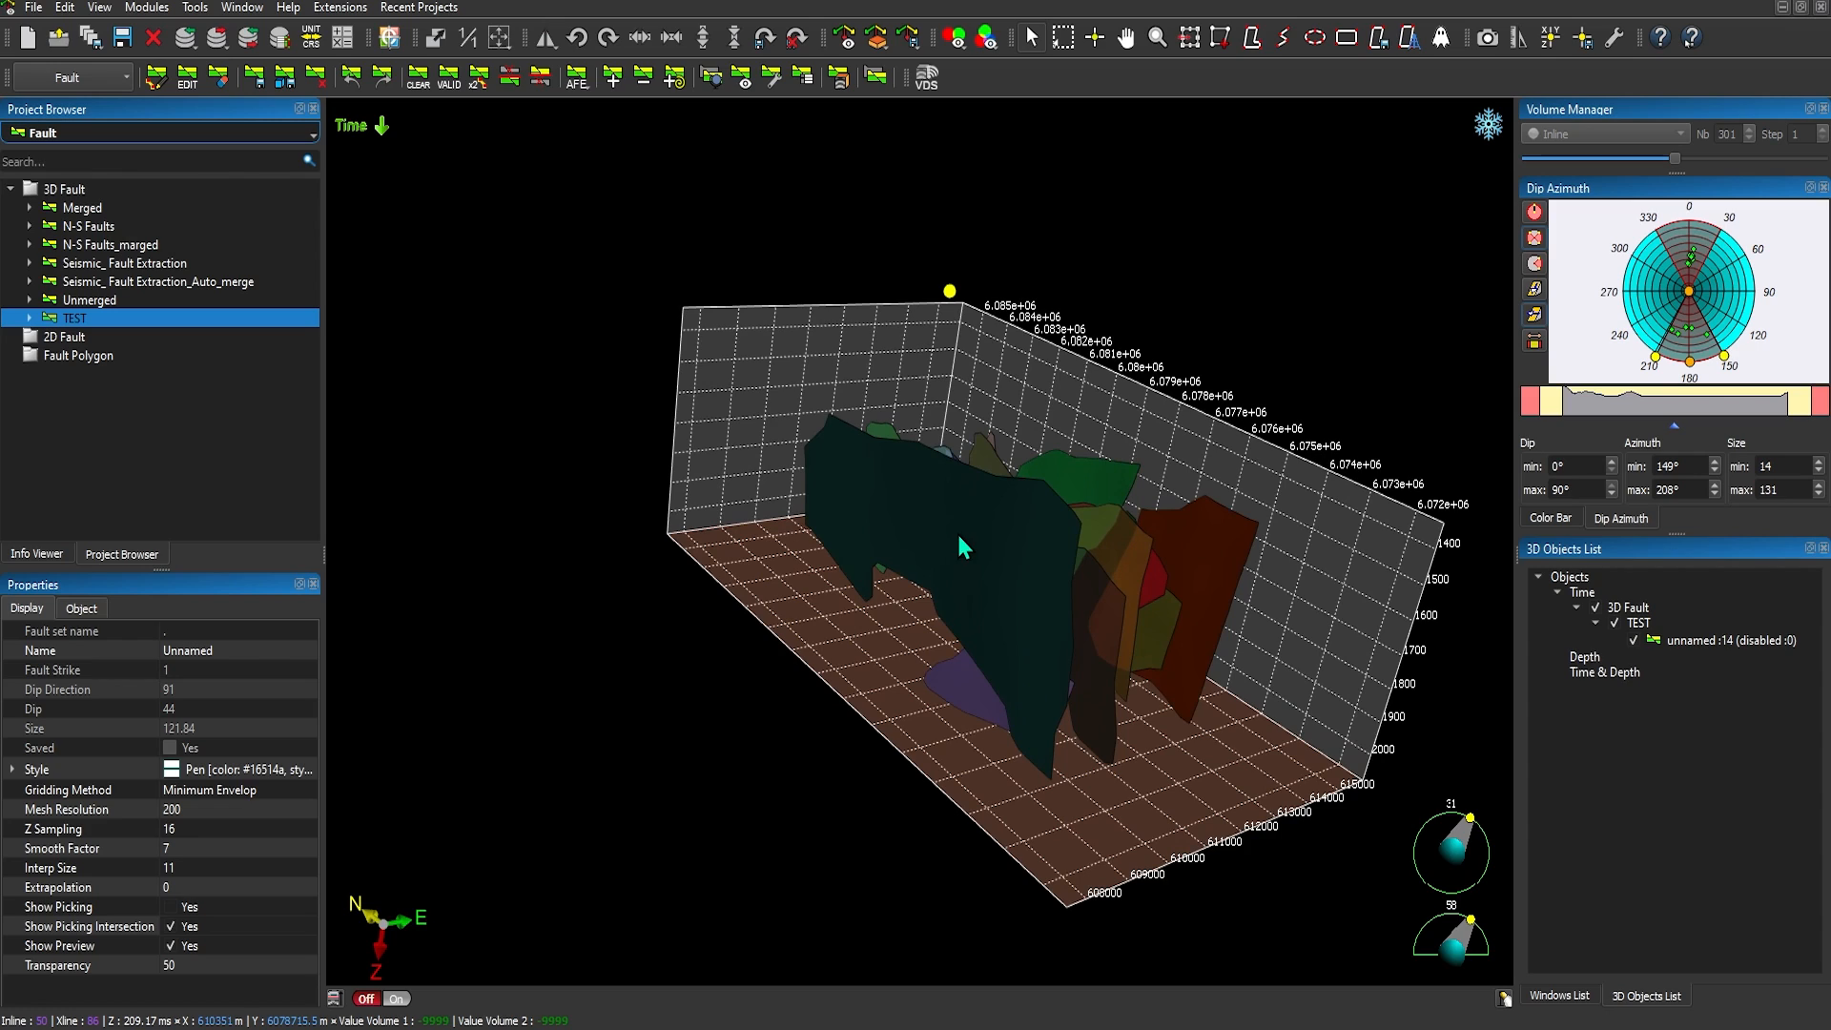
pyautogui.moveTo(822, 494); pyautogui.dragTo(863, 618)
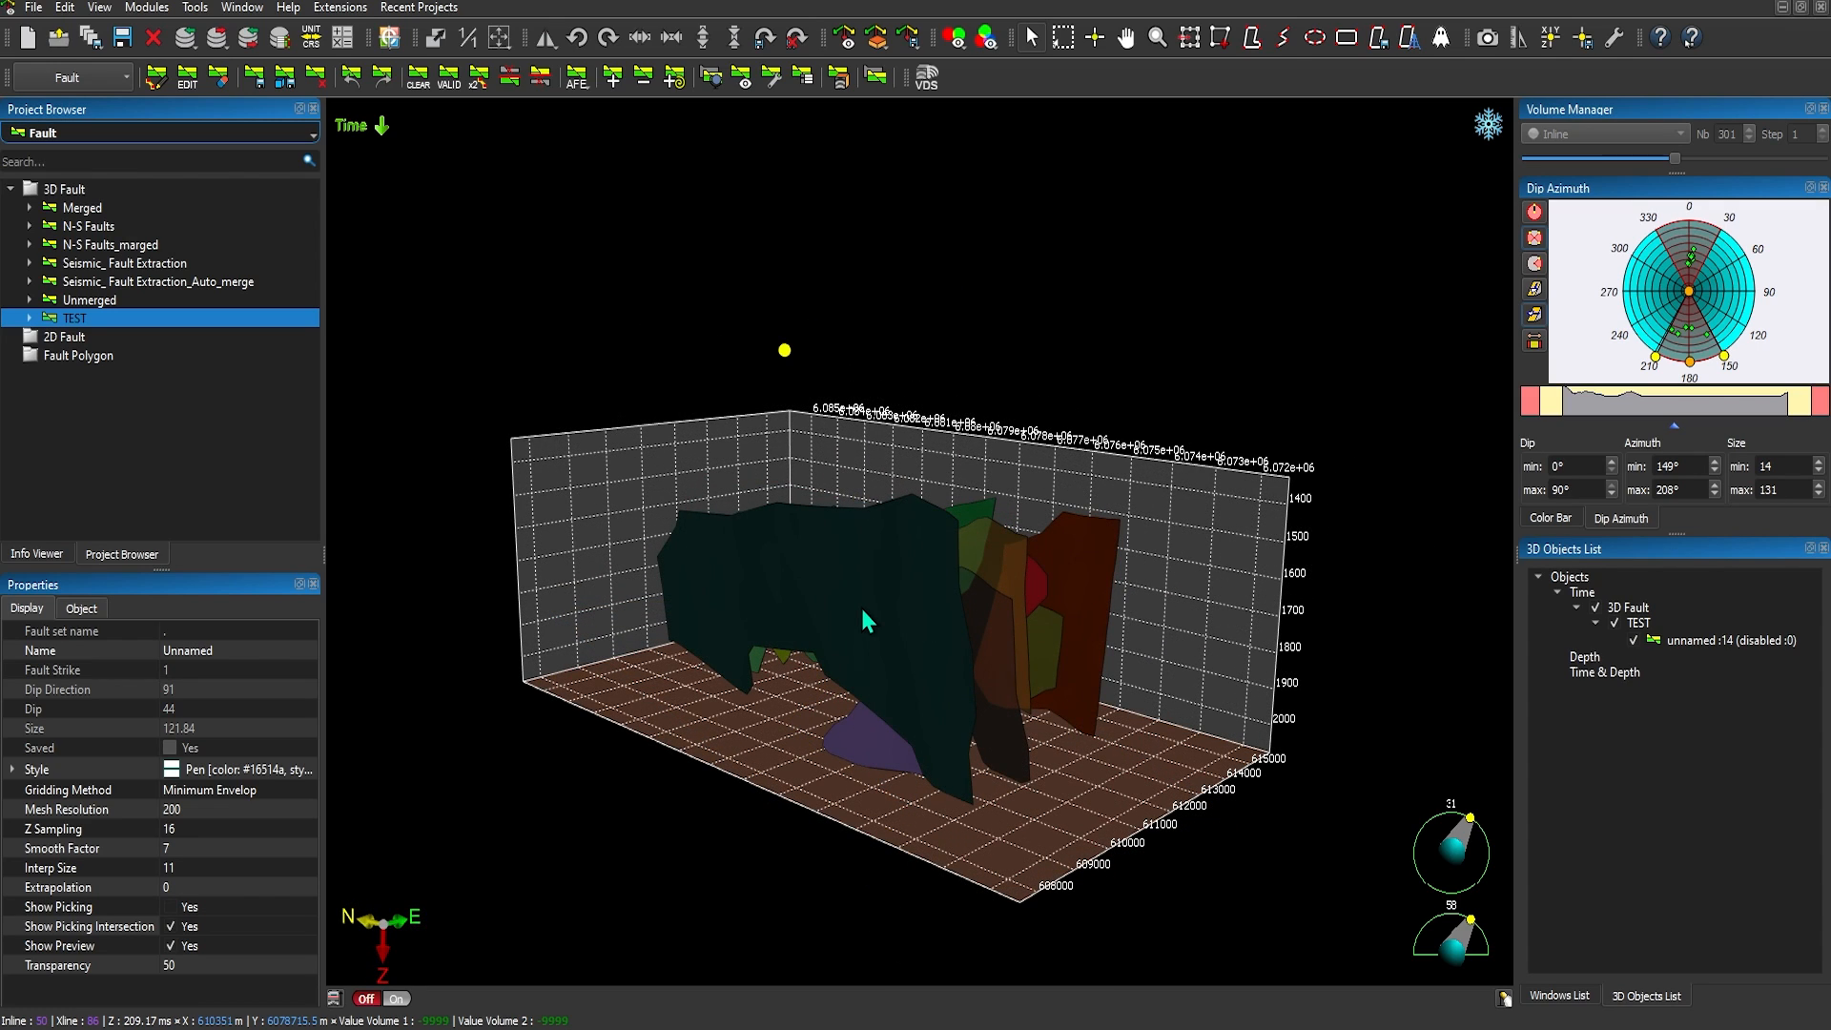